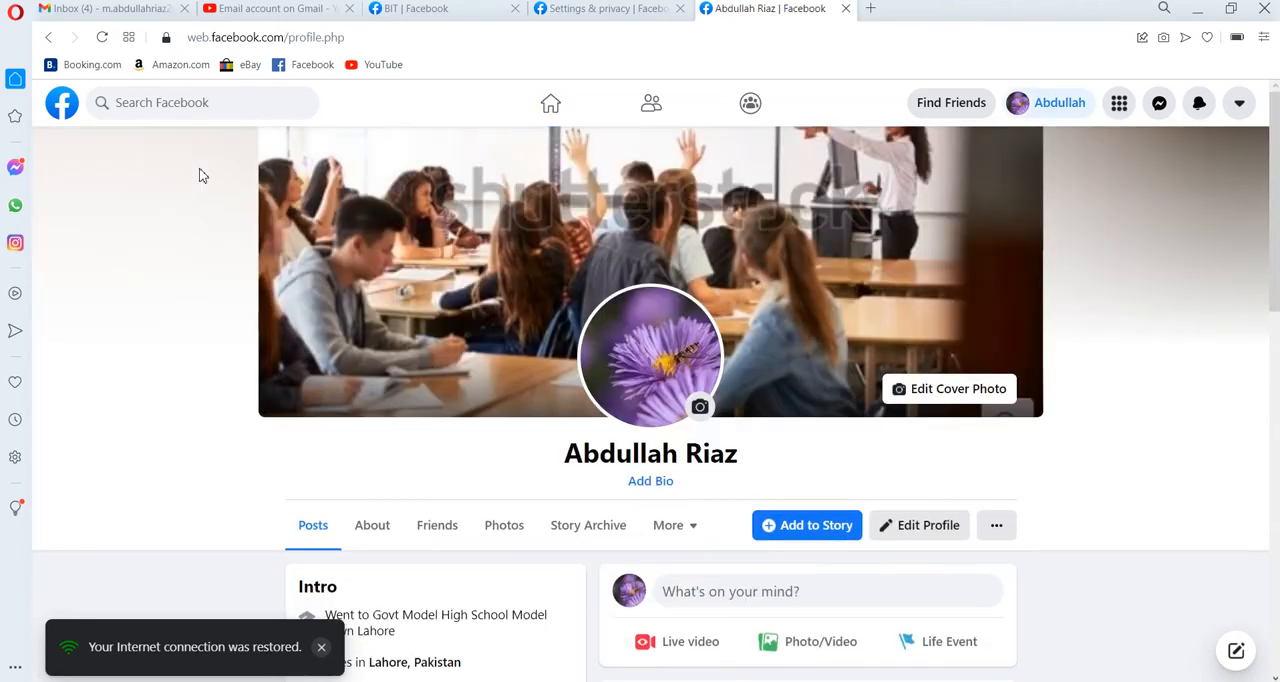
click(320, 648)
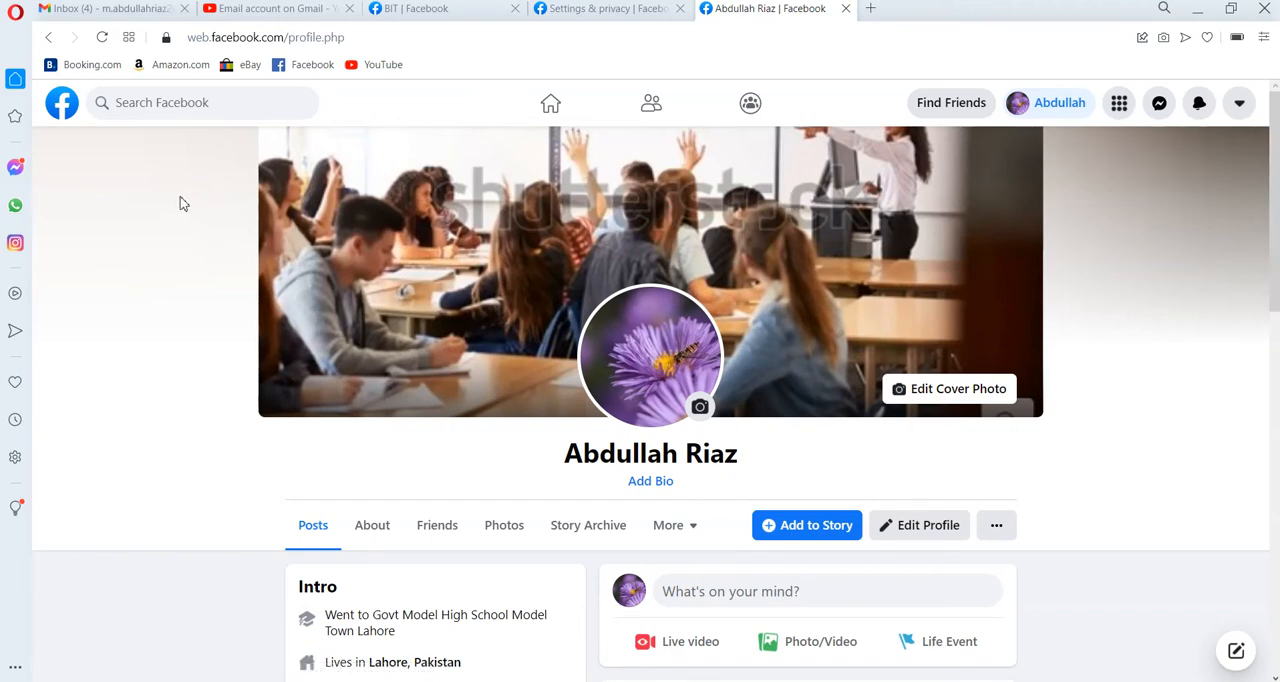
click(1278, 543)
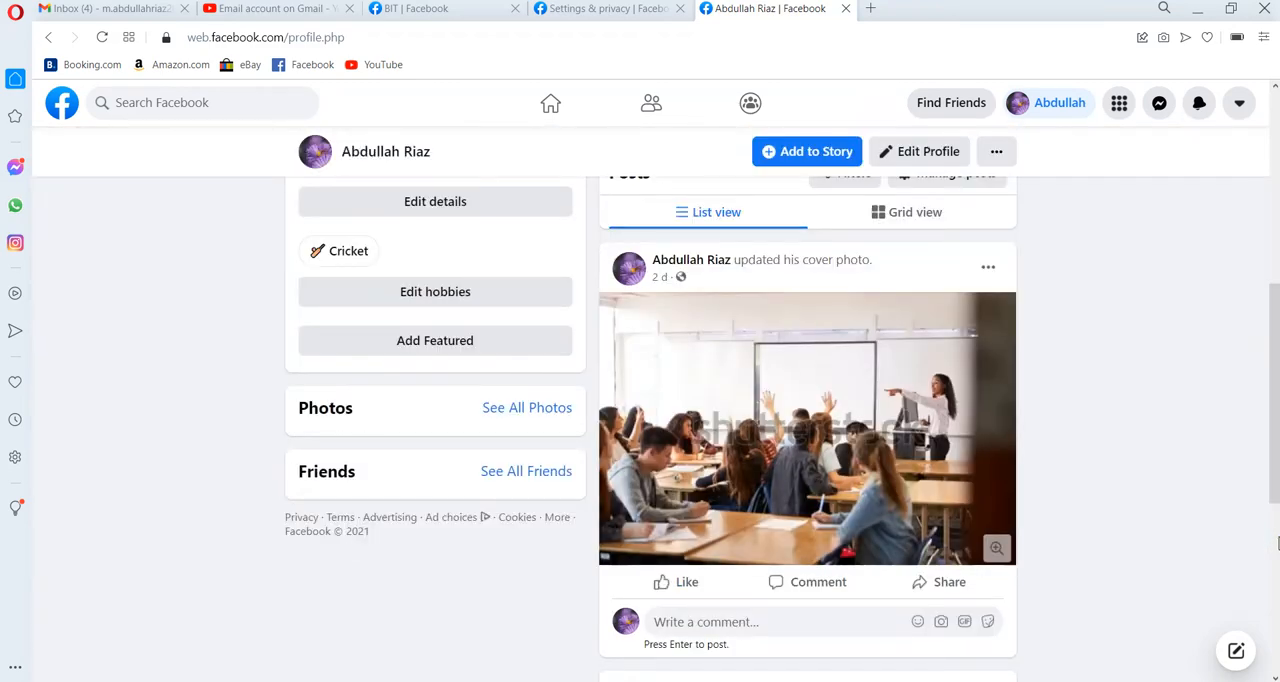
click(1274, 213)
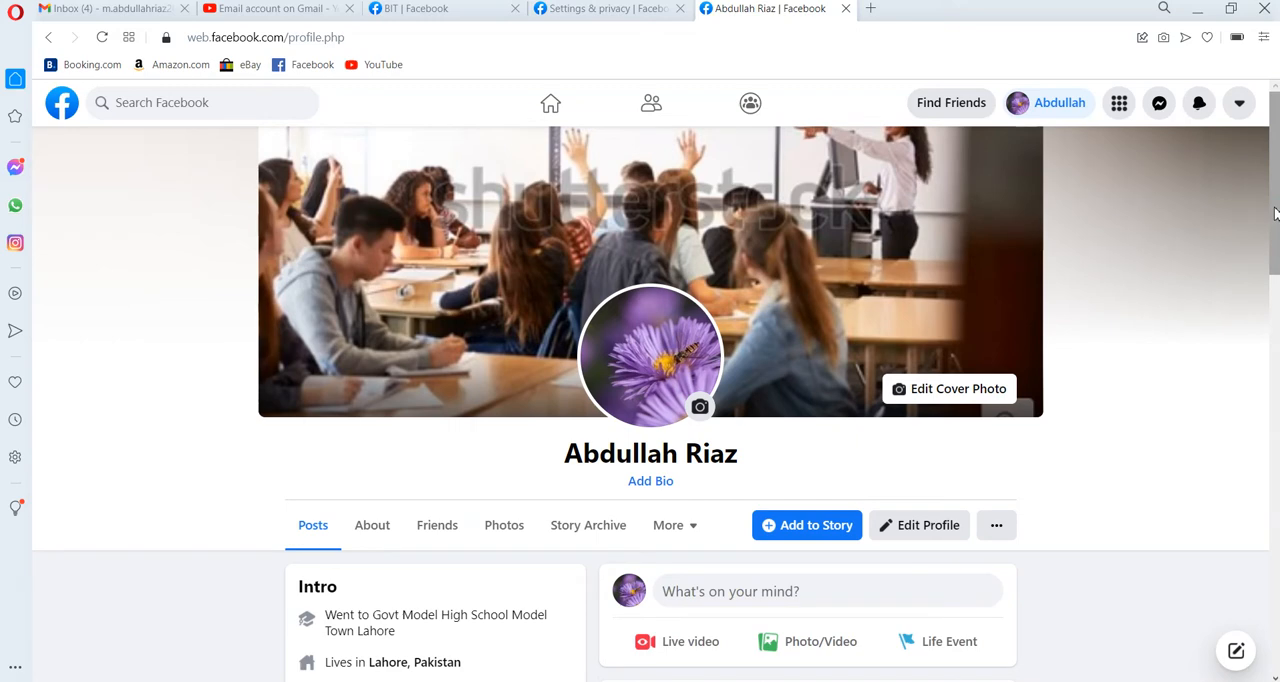
click(1250, 108)
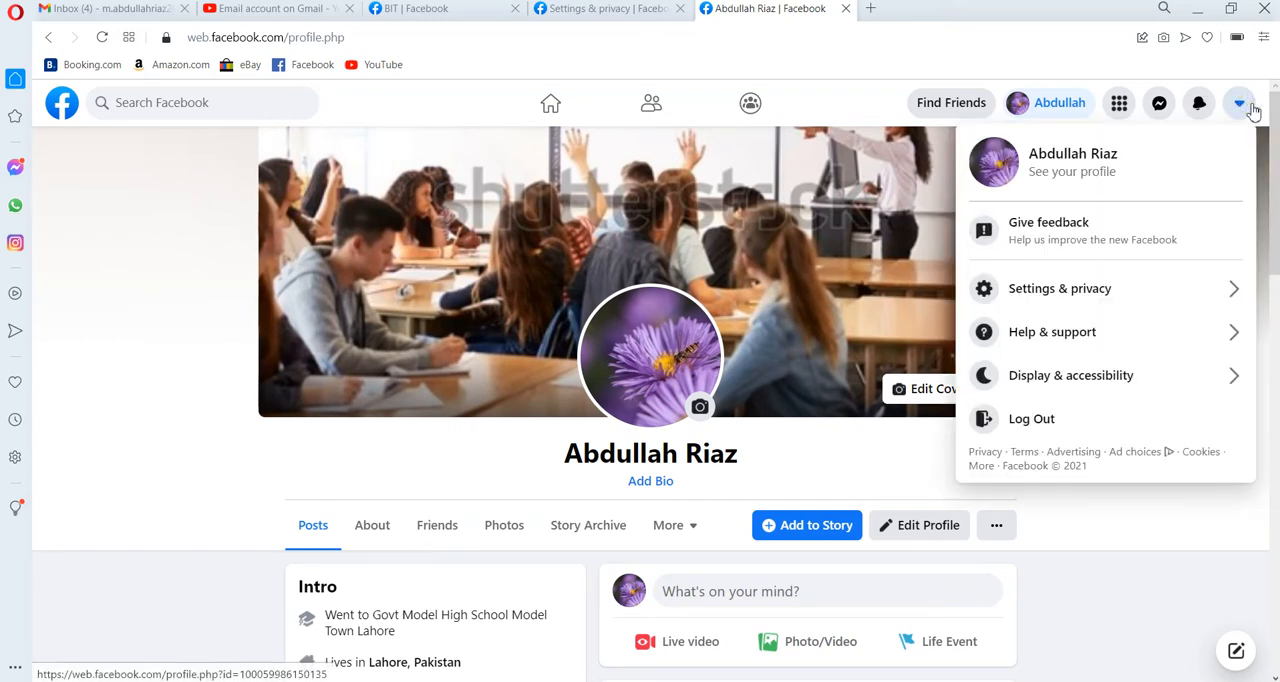
click(1128, 552)
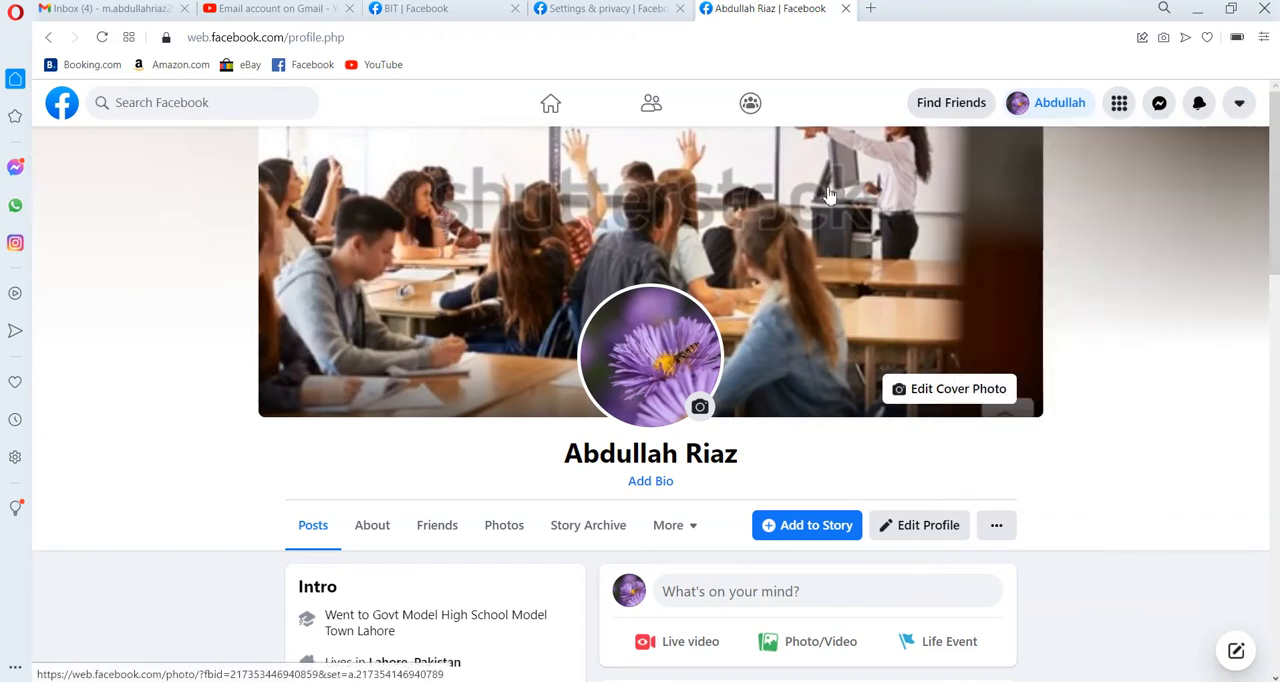
click(1043, 116)
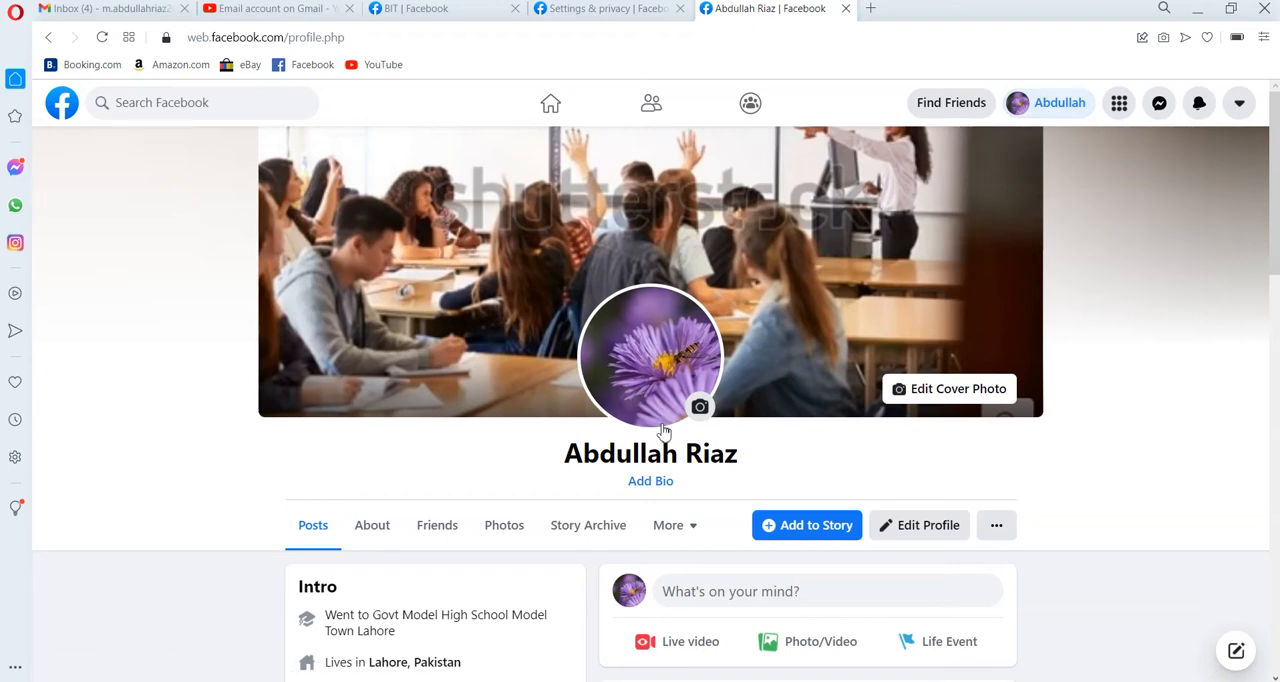
Return to the home feed, go to Pages and start creating a new Page.
click(48, 40)
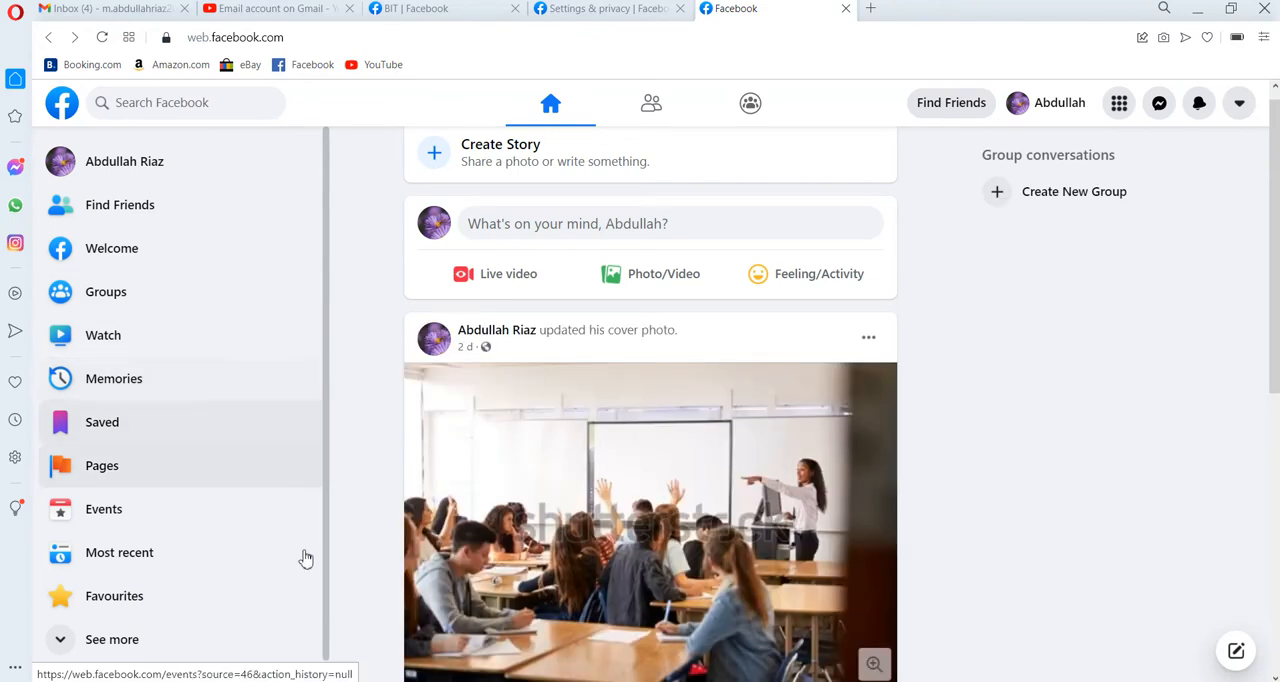
click(101, 470)
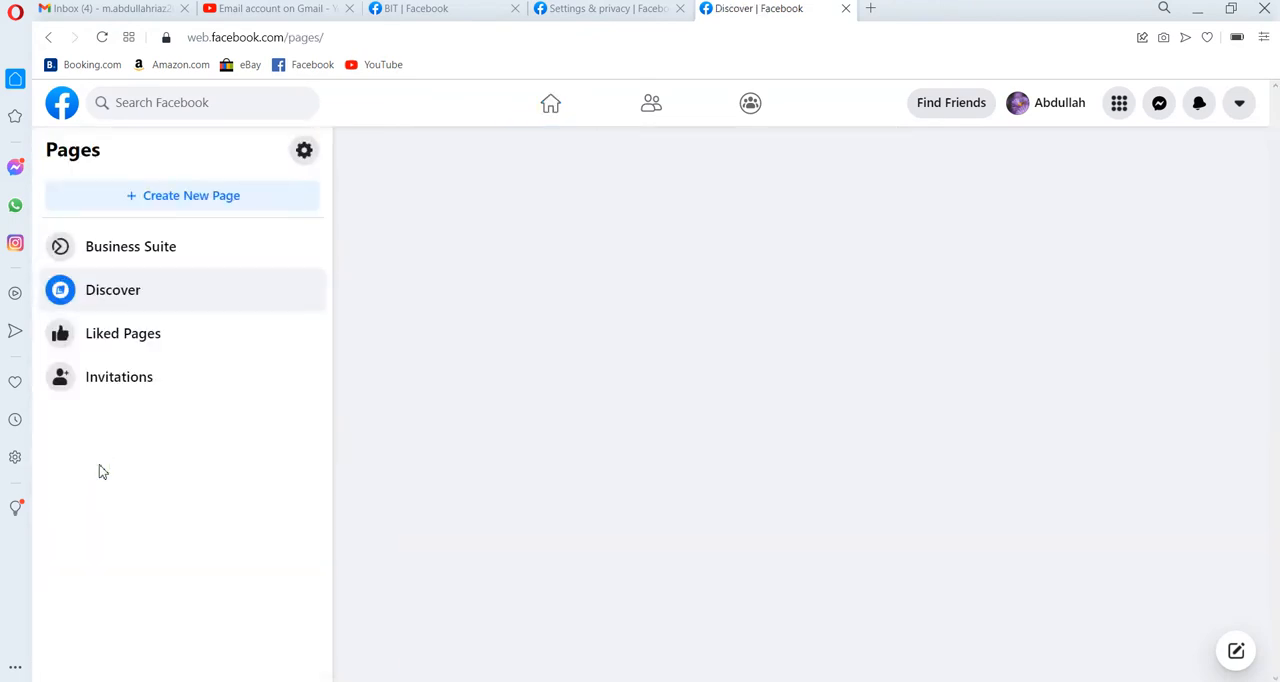
click(165, 207)
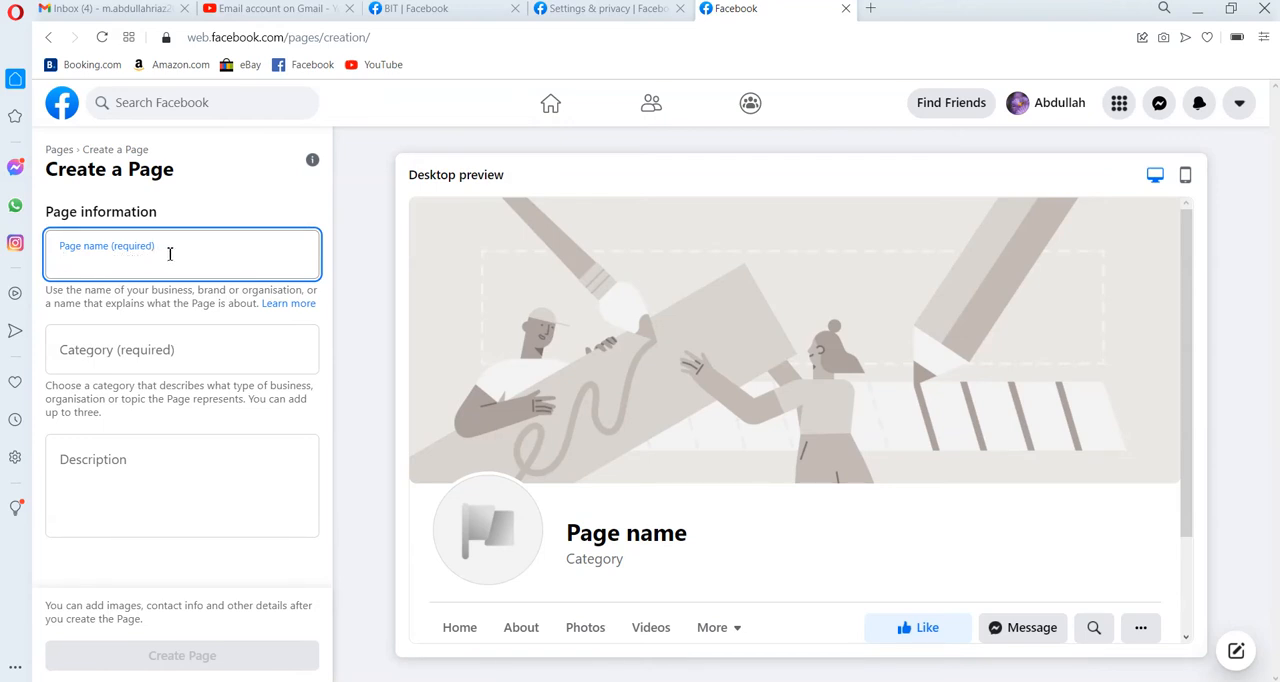
Name the new Page "Technical Learning Institute".
text(Tech)
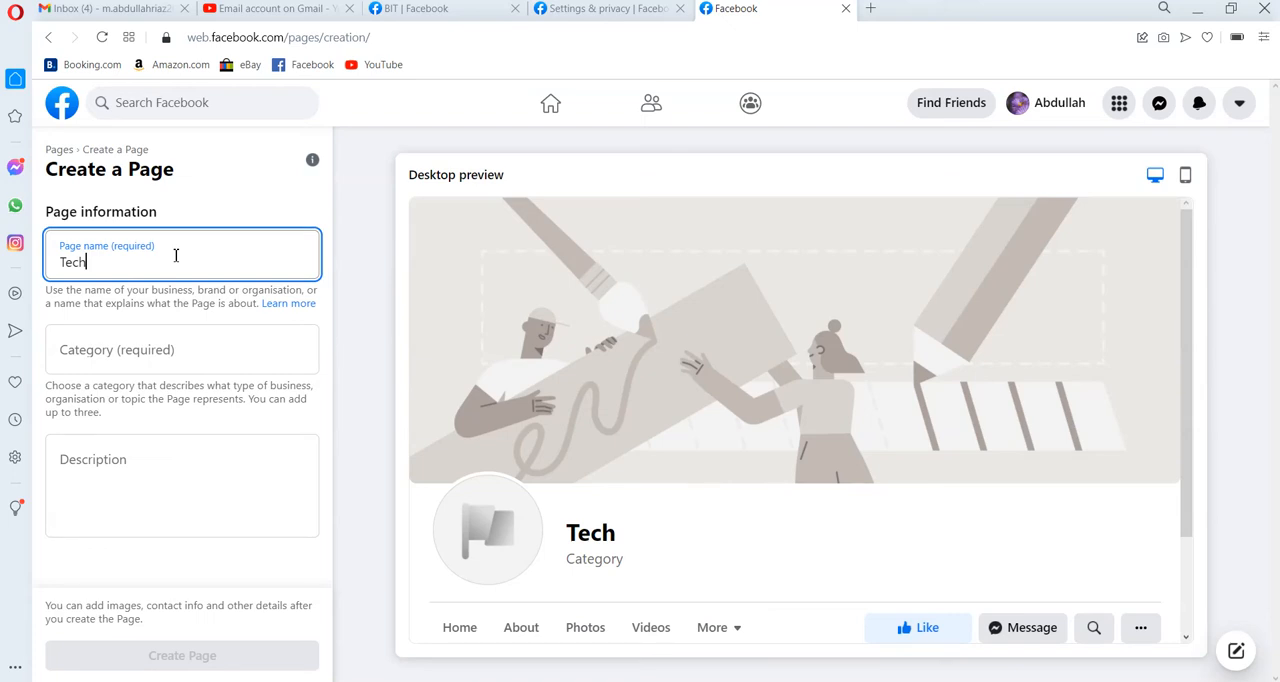
text(nical)
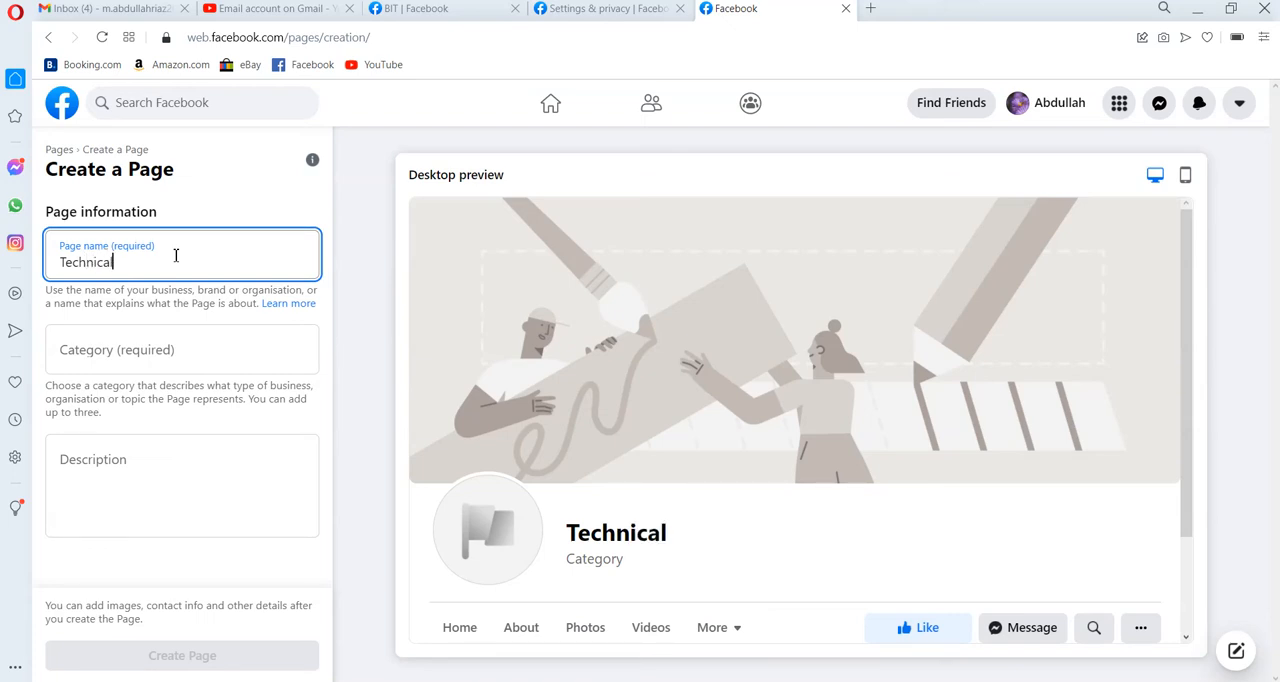
text( Learnn)
key(BackSpace)
text(ing )
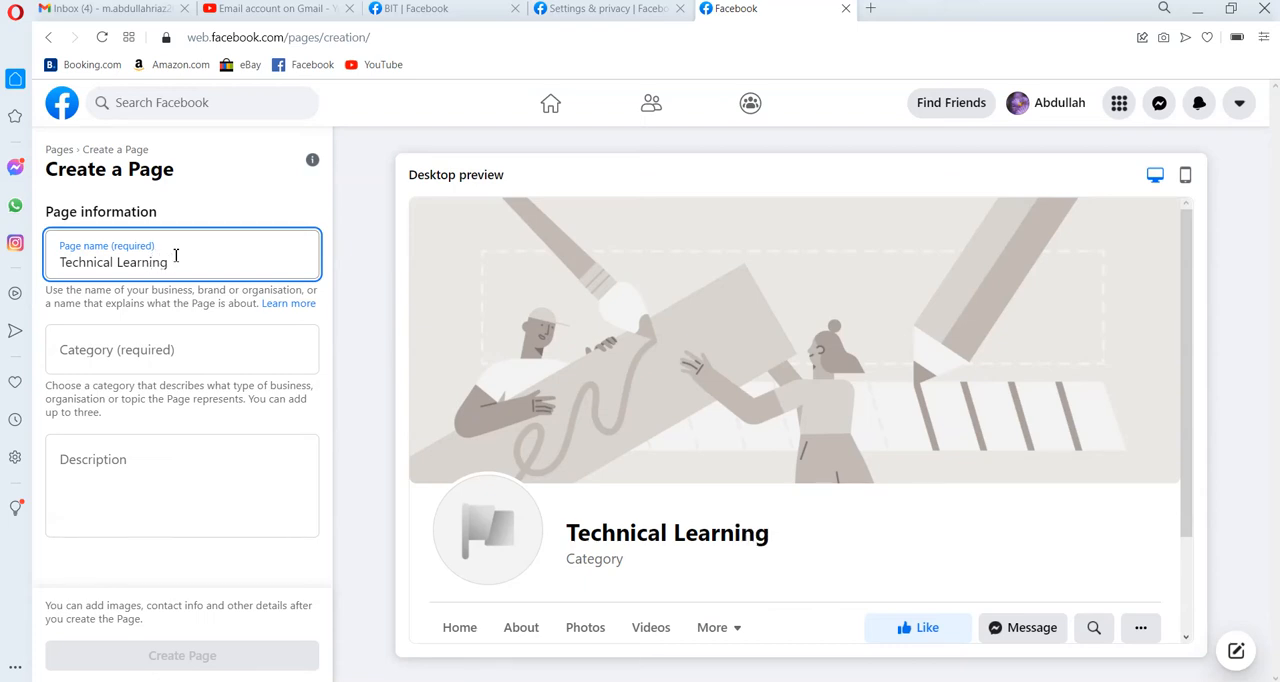
text(Instit)
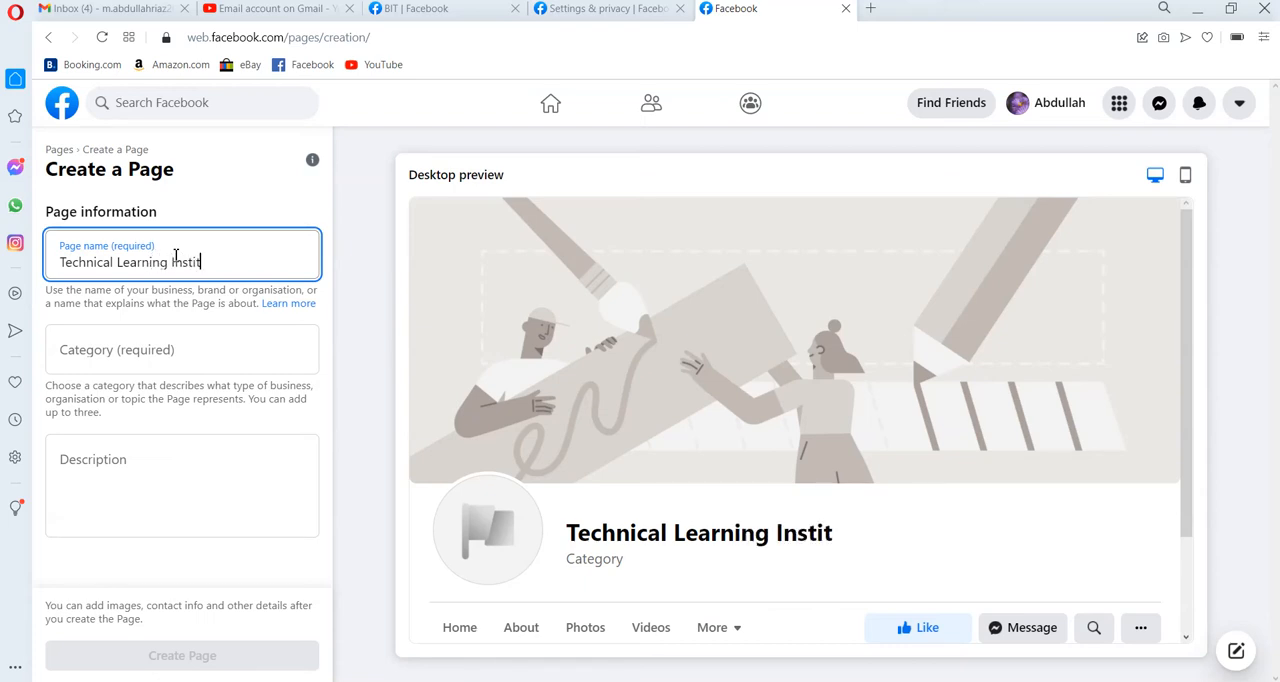
text(ute)
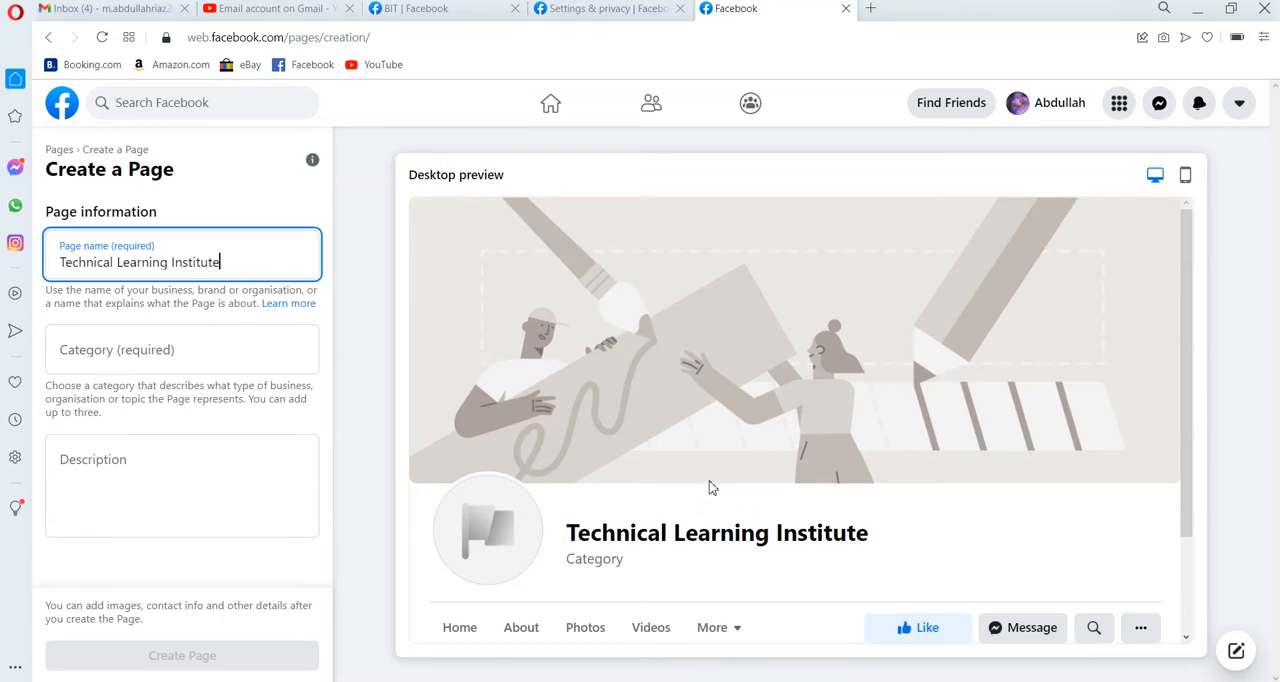
Set the Page category to Educational consultant and check the mobile preview before returning to the desktop preview.
click(246, 358)
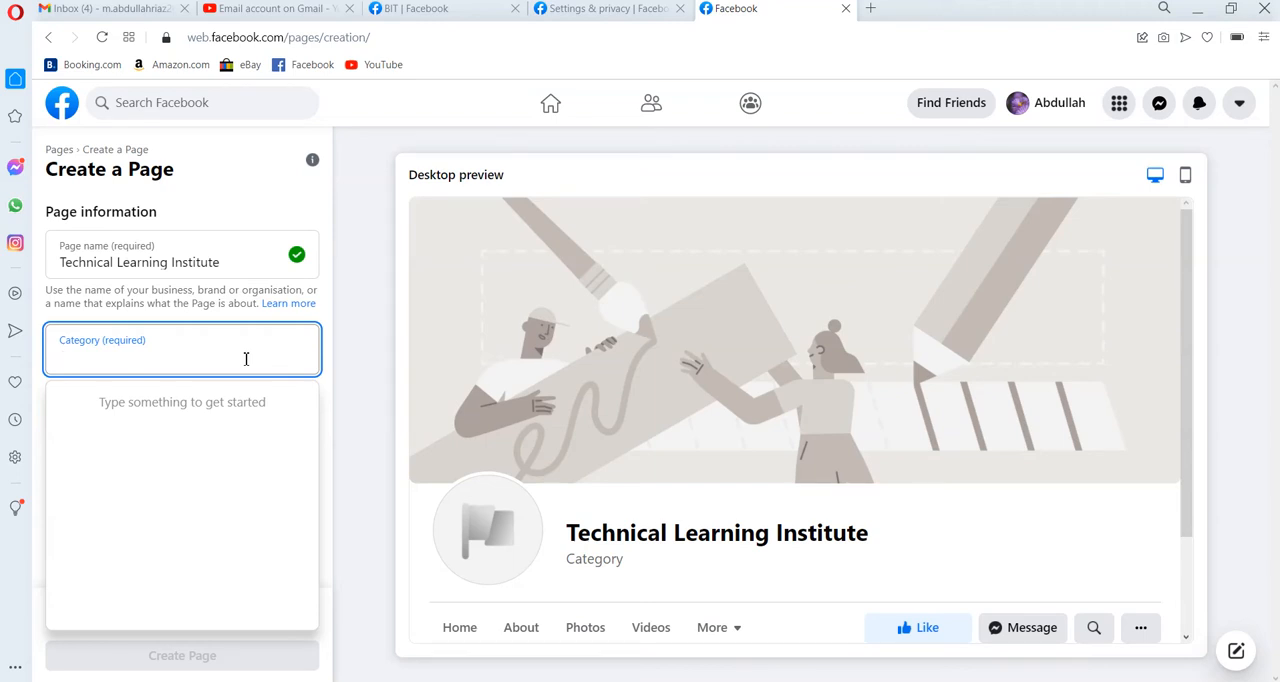
text(Educa)
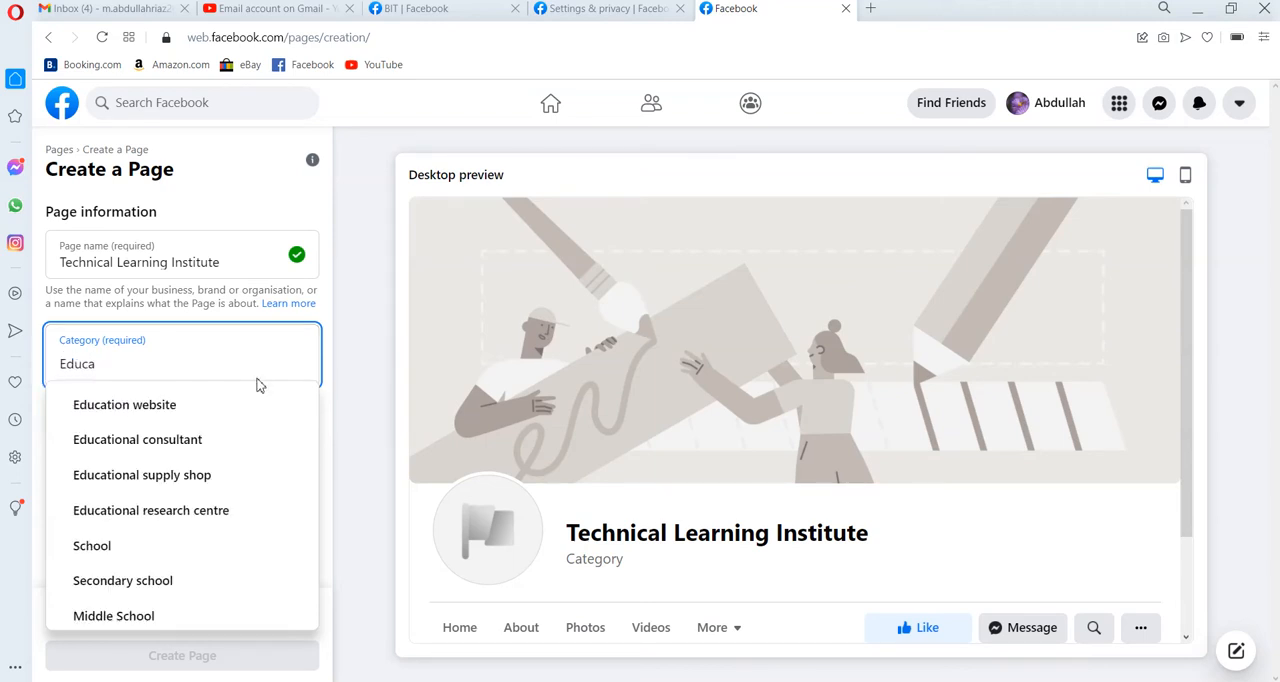
click(229, 449)
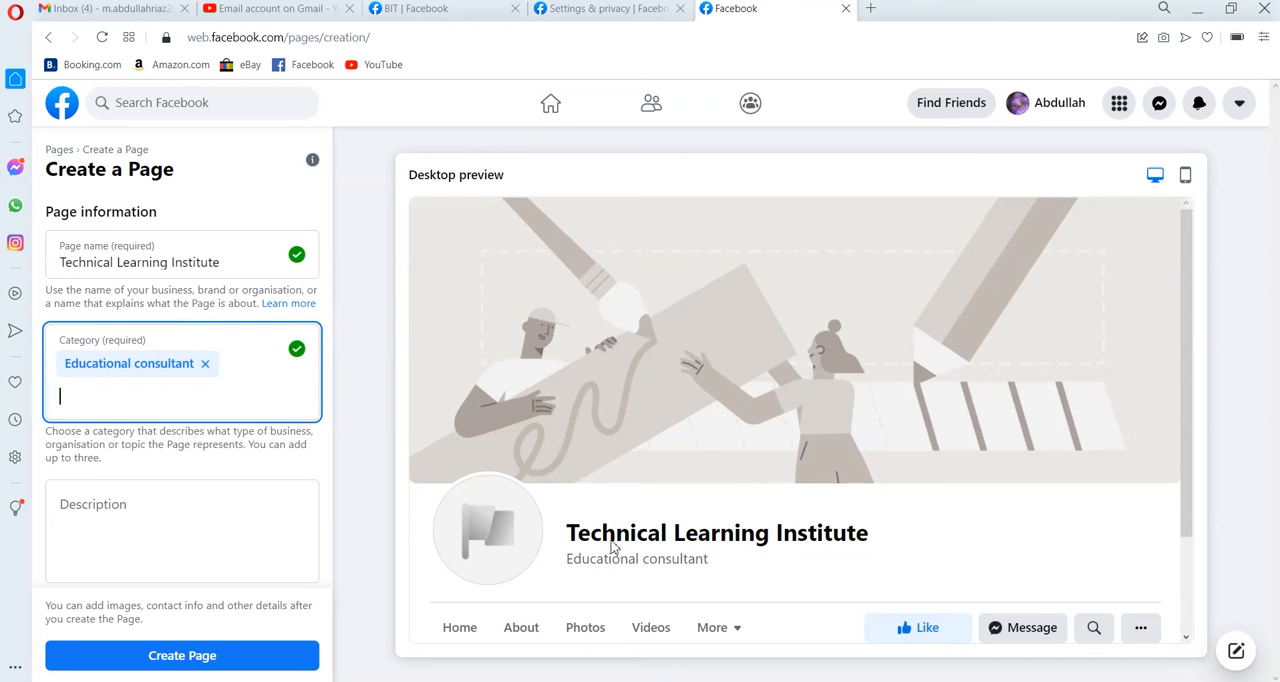
click(1185, 174)
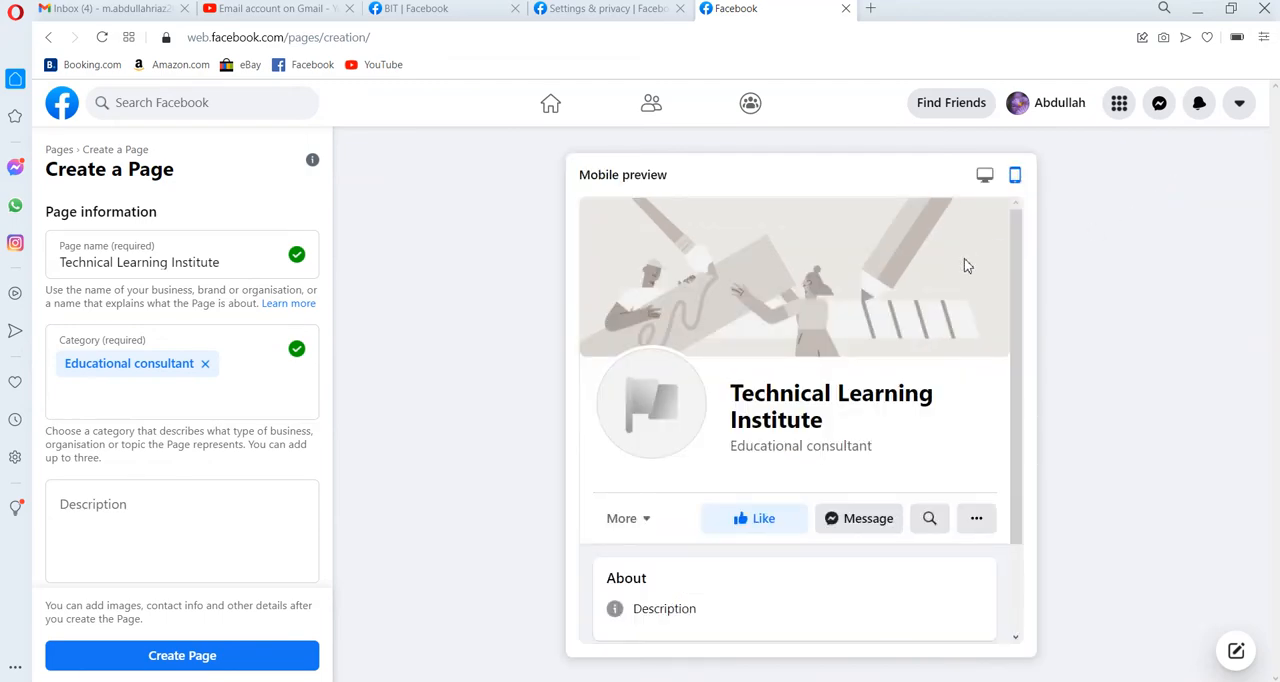
click(985, 174)
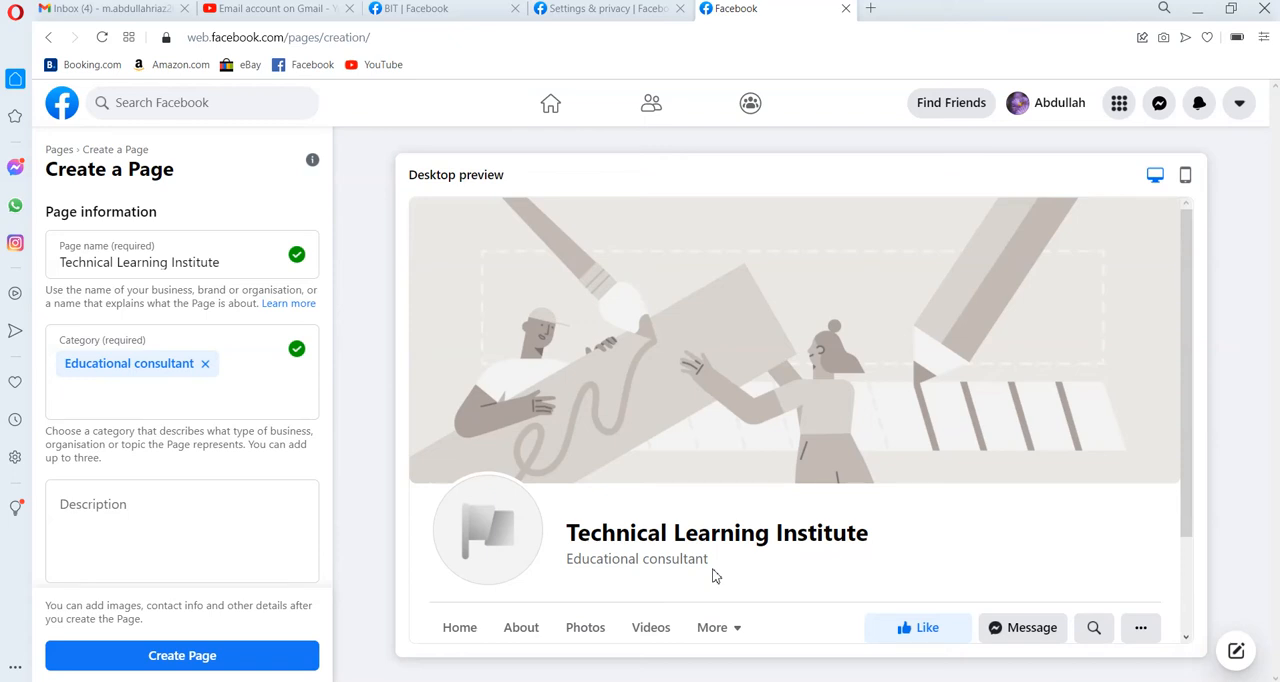
Enter the description "We provide training to people for different kind of IT Courses" and create the Page.
click(187, 524)
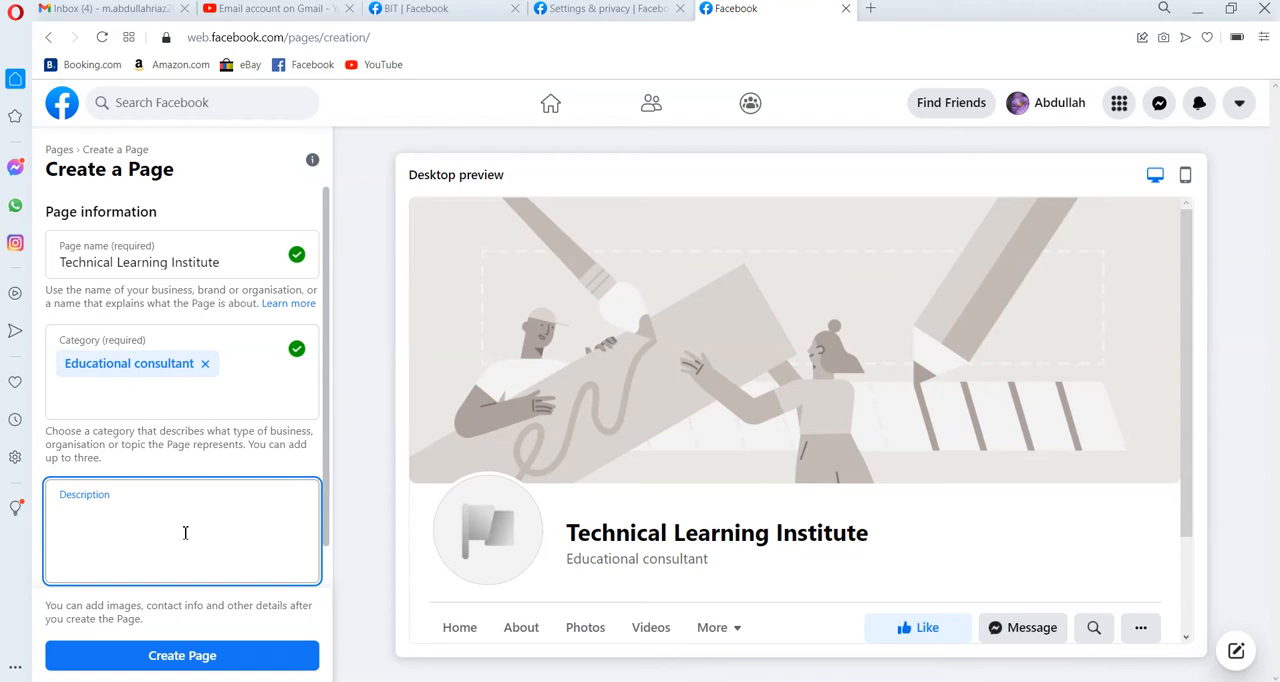
text(We provide training to people )
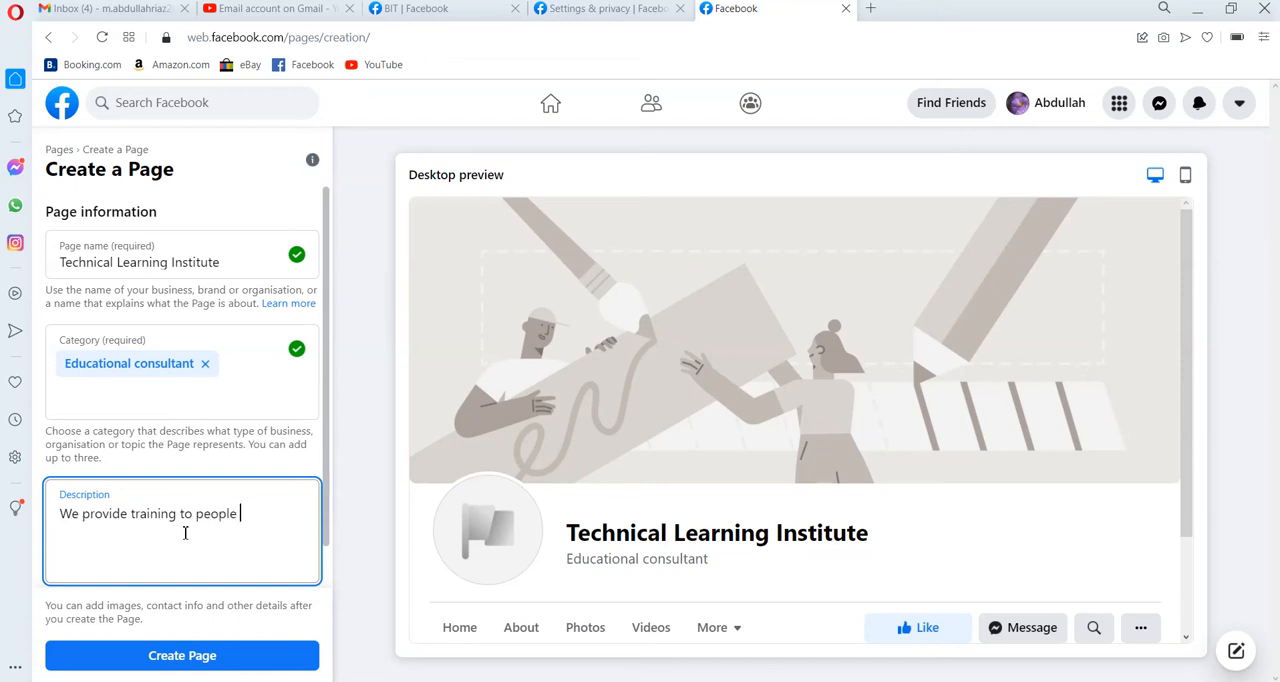
text(for )
text(dig)
text(fferent )
text(kind of )
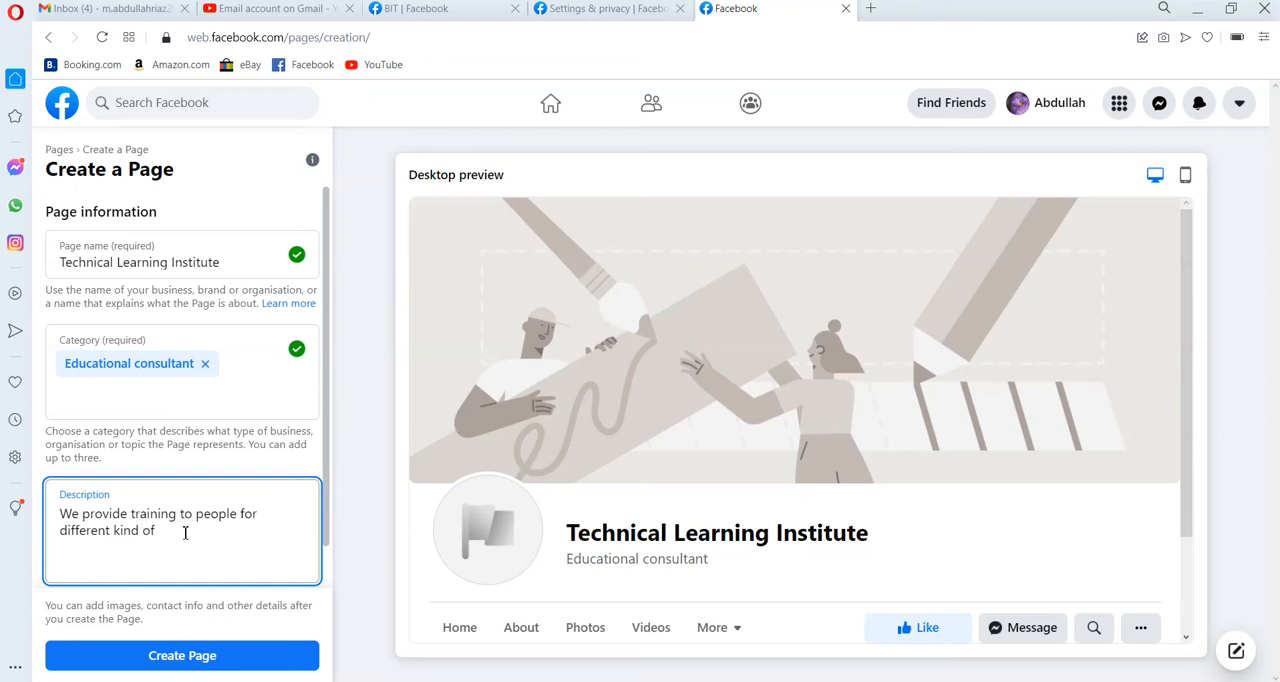
text(IT C)
text(ous)
text(urses)
click(330, 603)
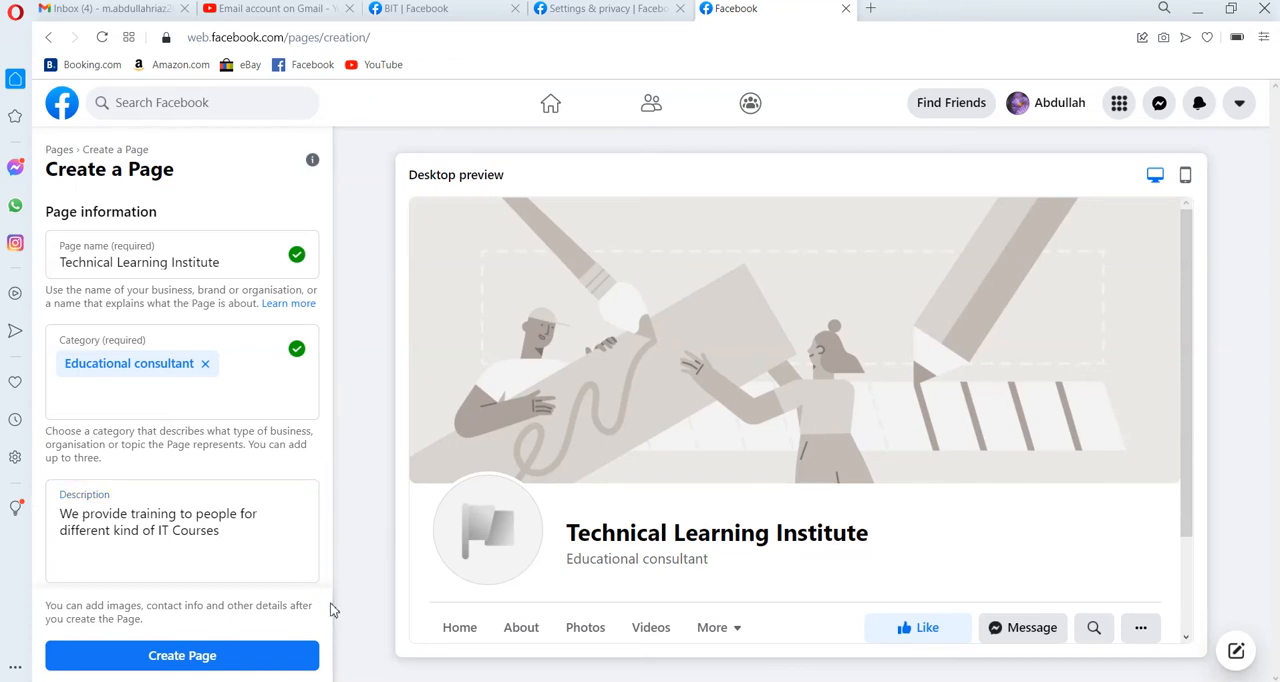
scroll(325, 580, down, 1)
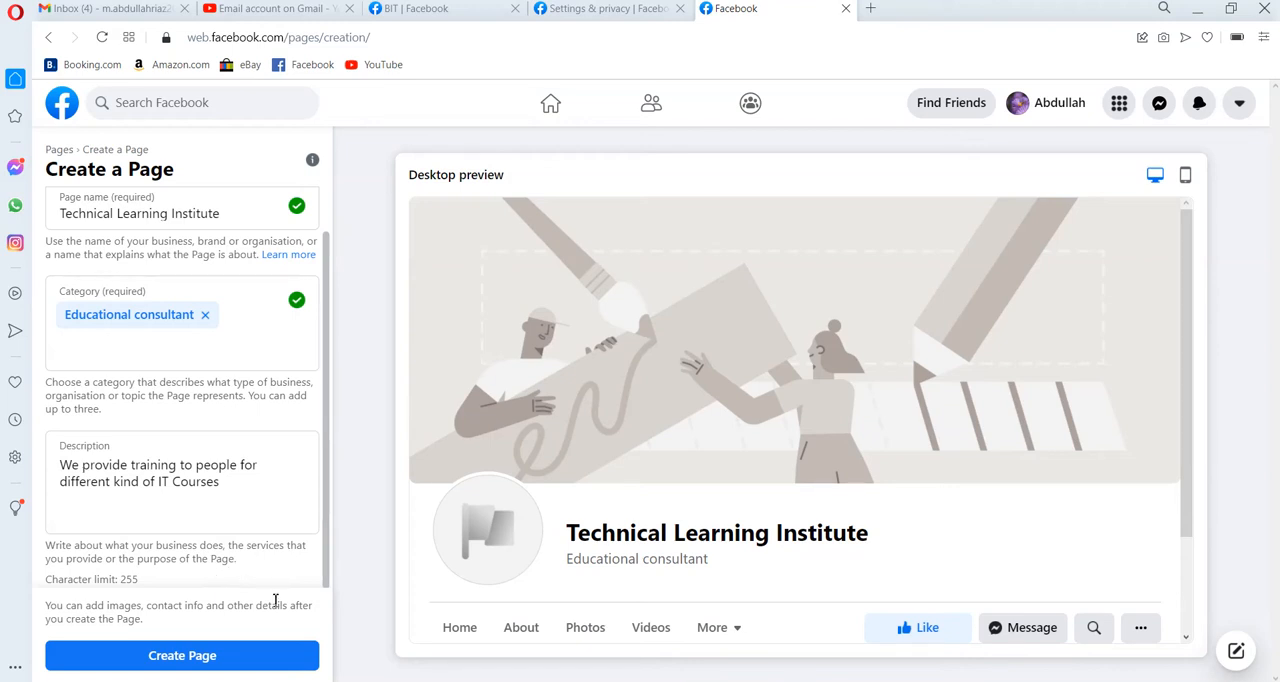
click(168, 656)
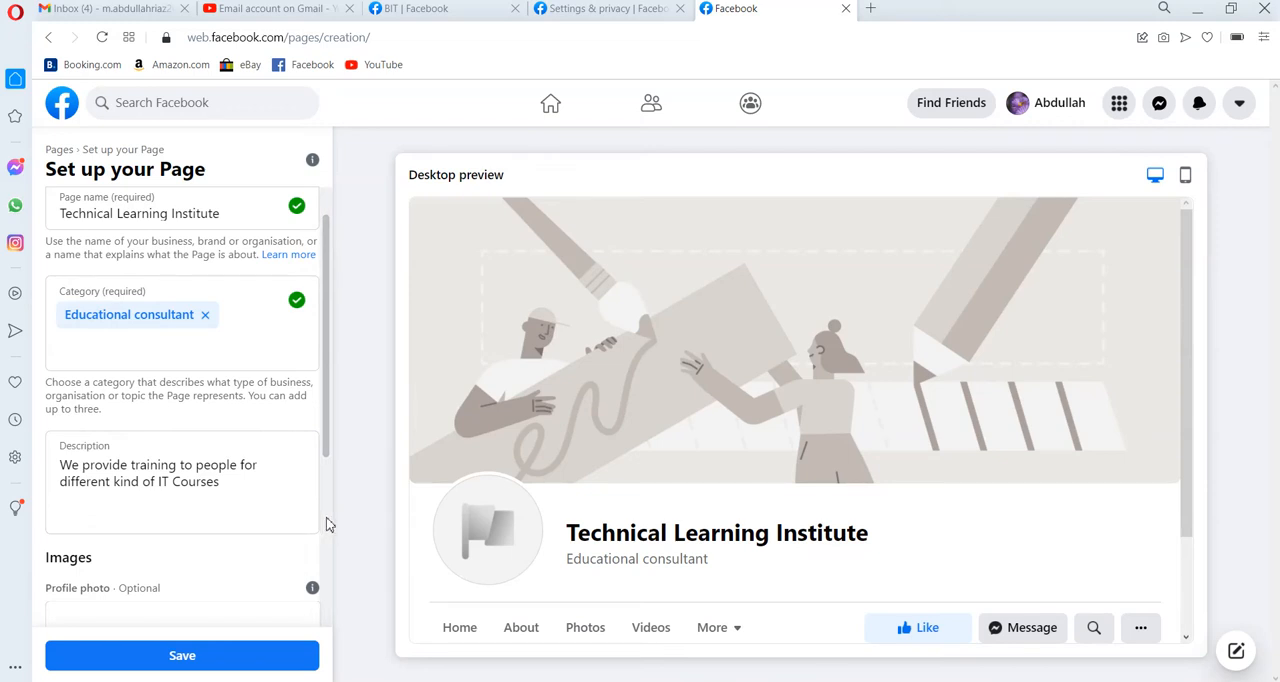
scroll(332, 521, down, 2)
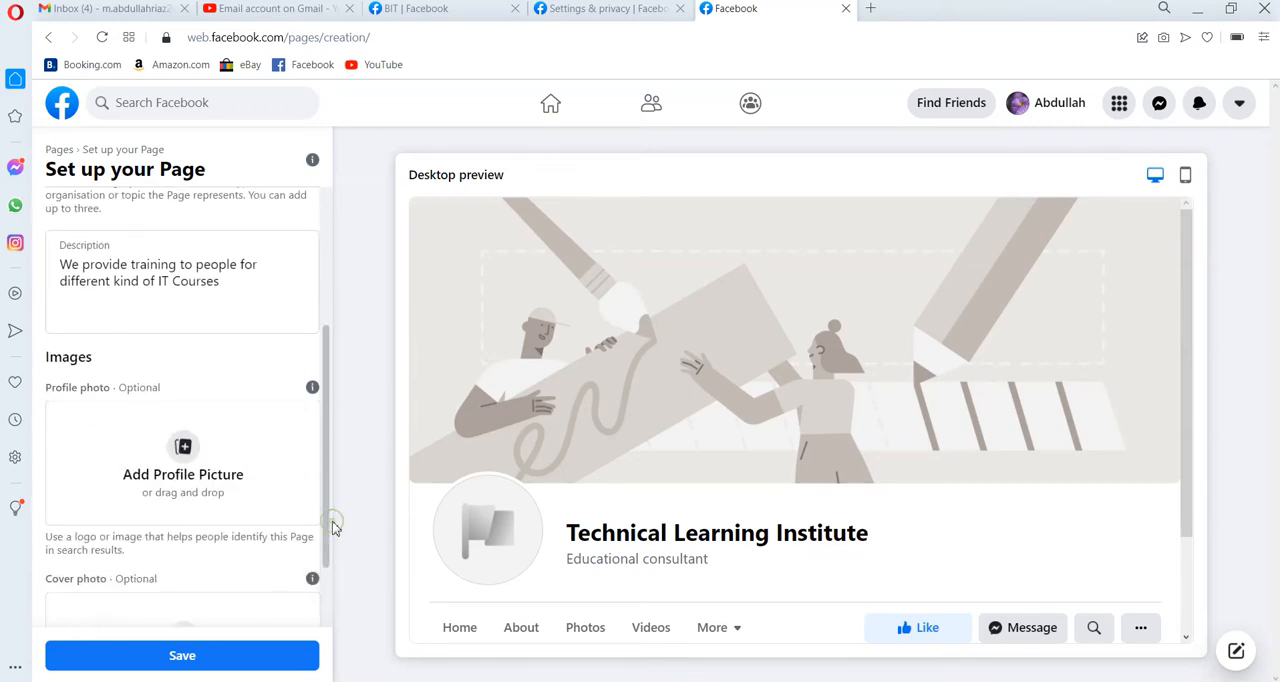
click(195, 463)
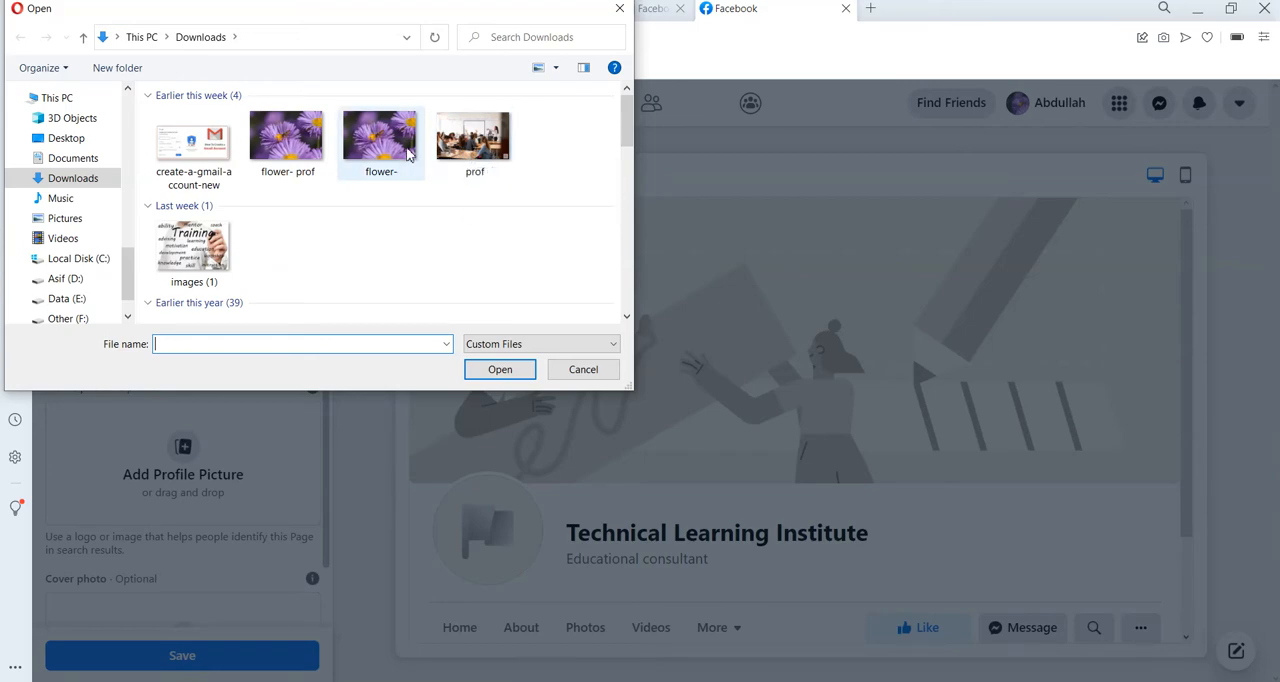
double_click(218, 245)
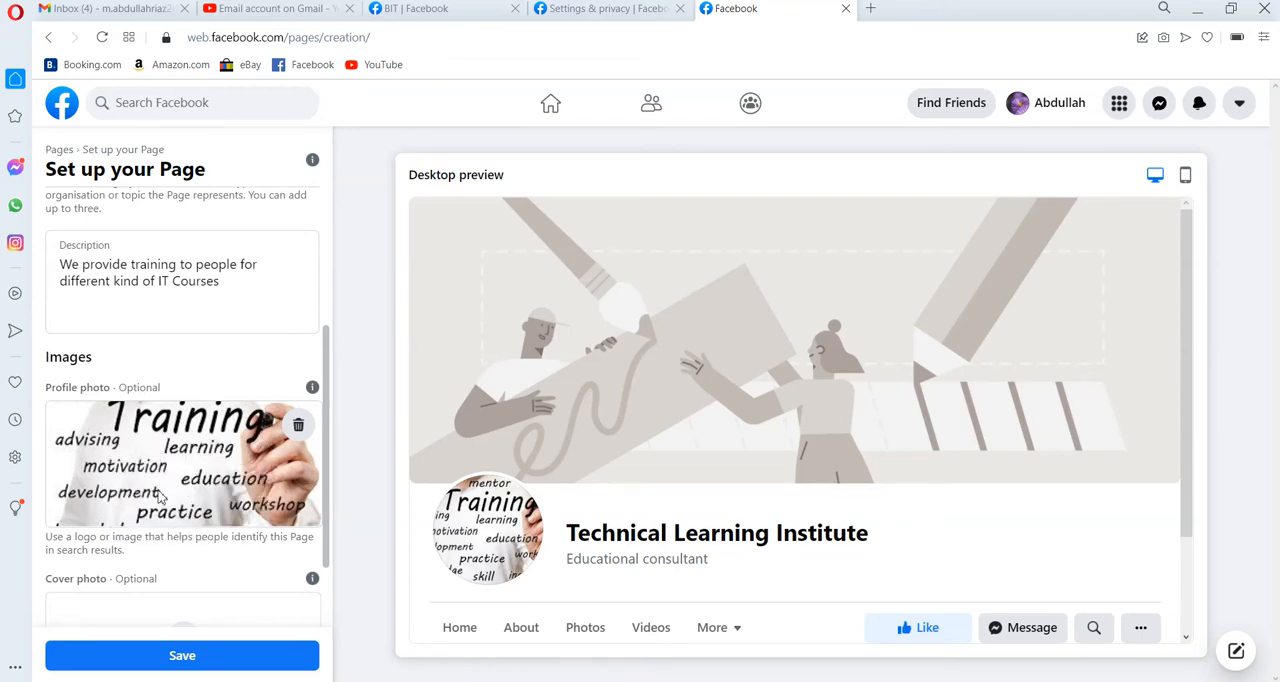
Add the picture "SDC" from the Image folder as the cover photo and save the Page setup.
scroll(325, 598, down, 1)
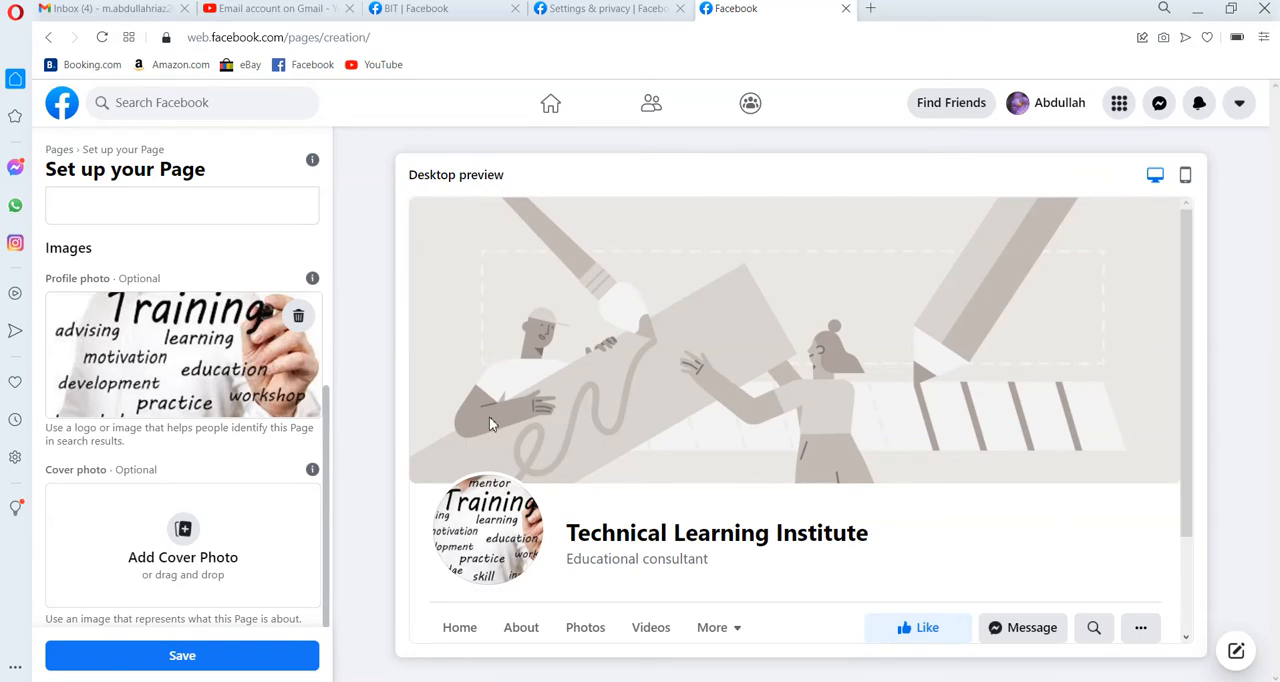
click(170, 530)
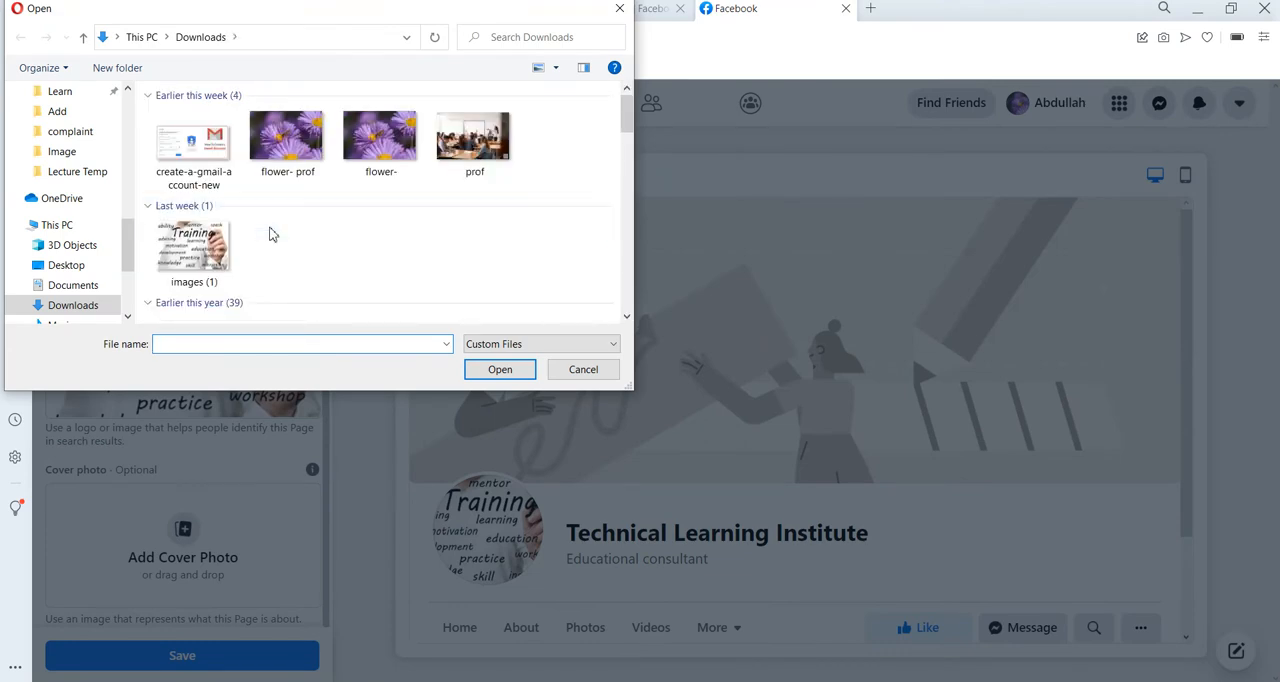
click(89, 157)
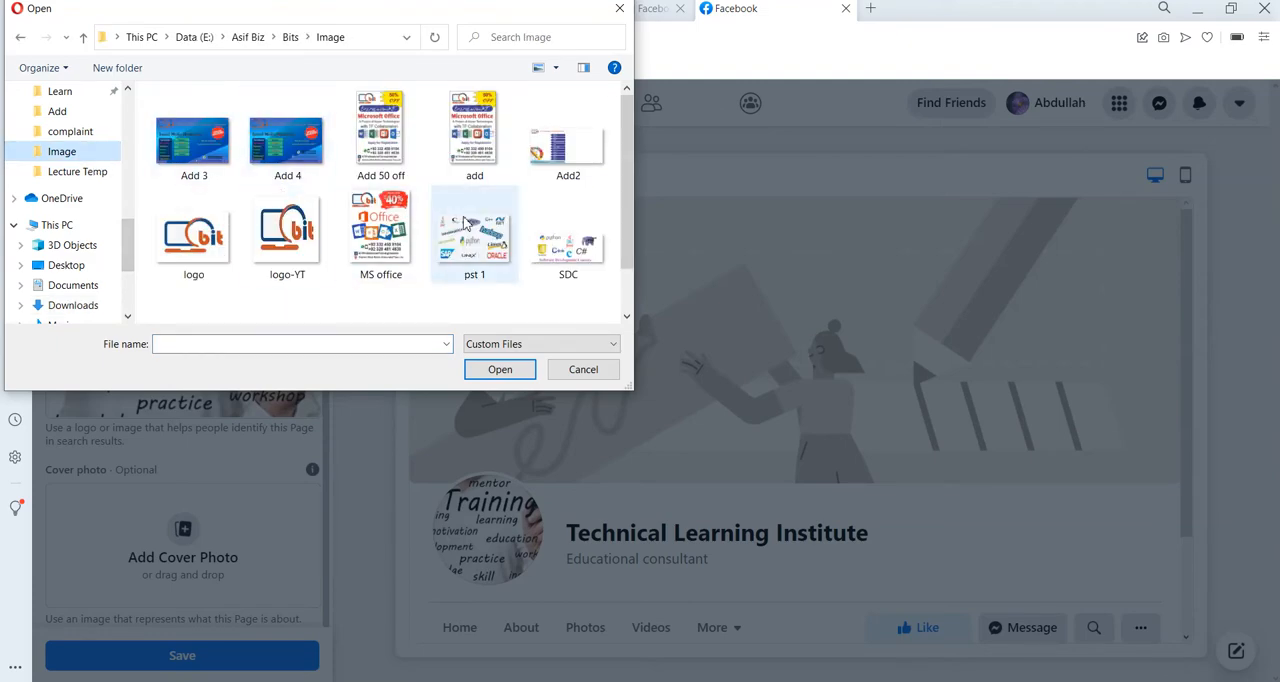
double_click(588, 256)
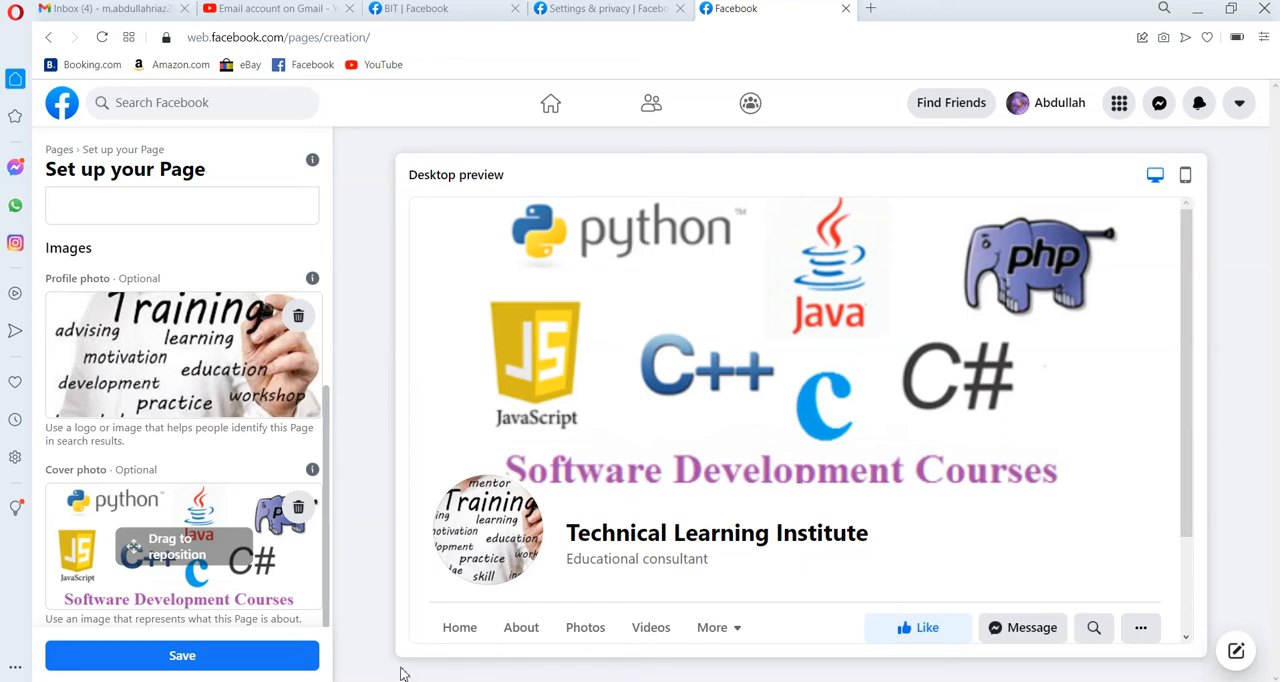
click(271, 659)
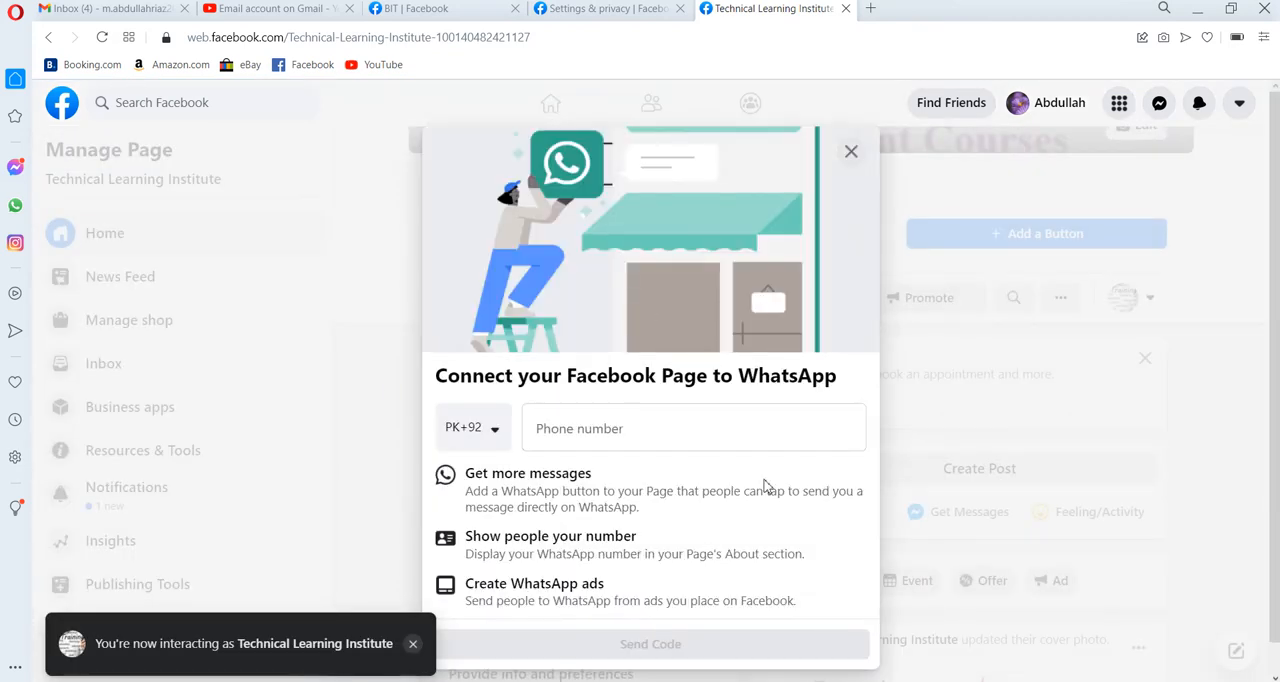
Try to connect the Page to WhatsApp by entering the phone number under PK+92 and requesting the code.
click(703, 430)
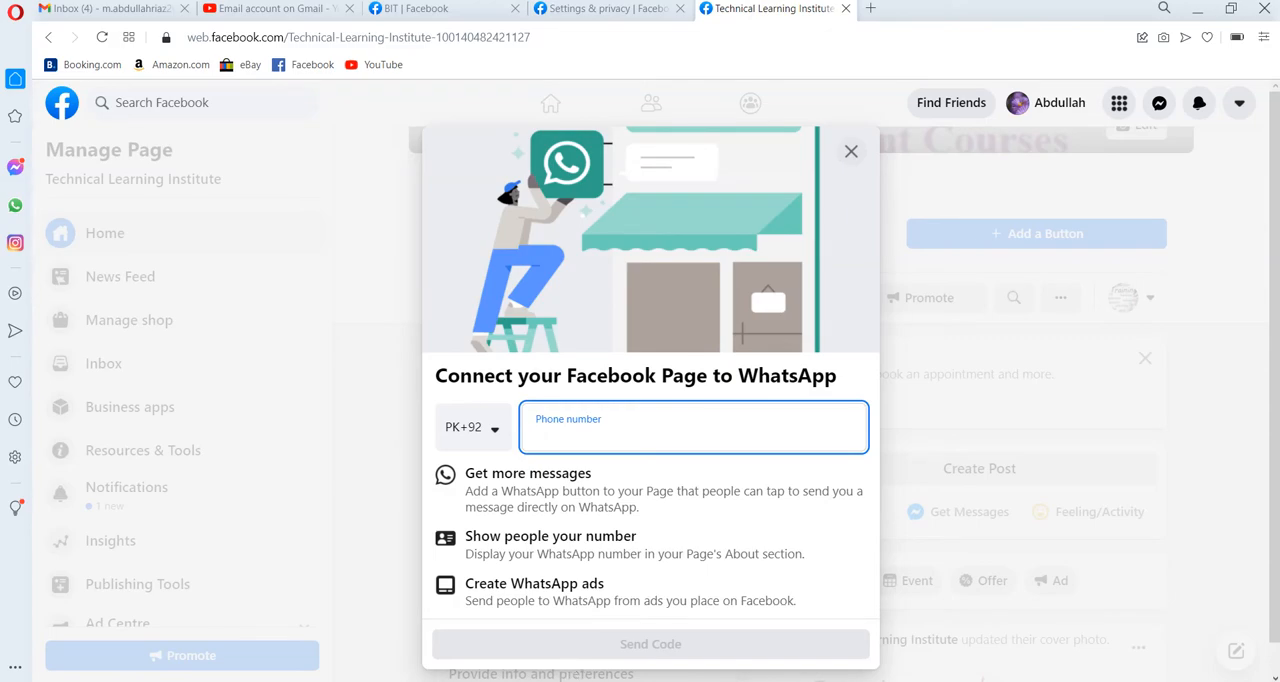
mouse_move(555, 681)
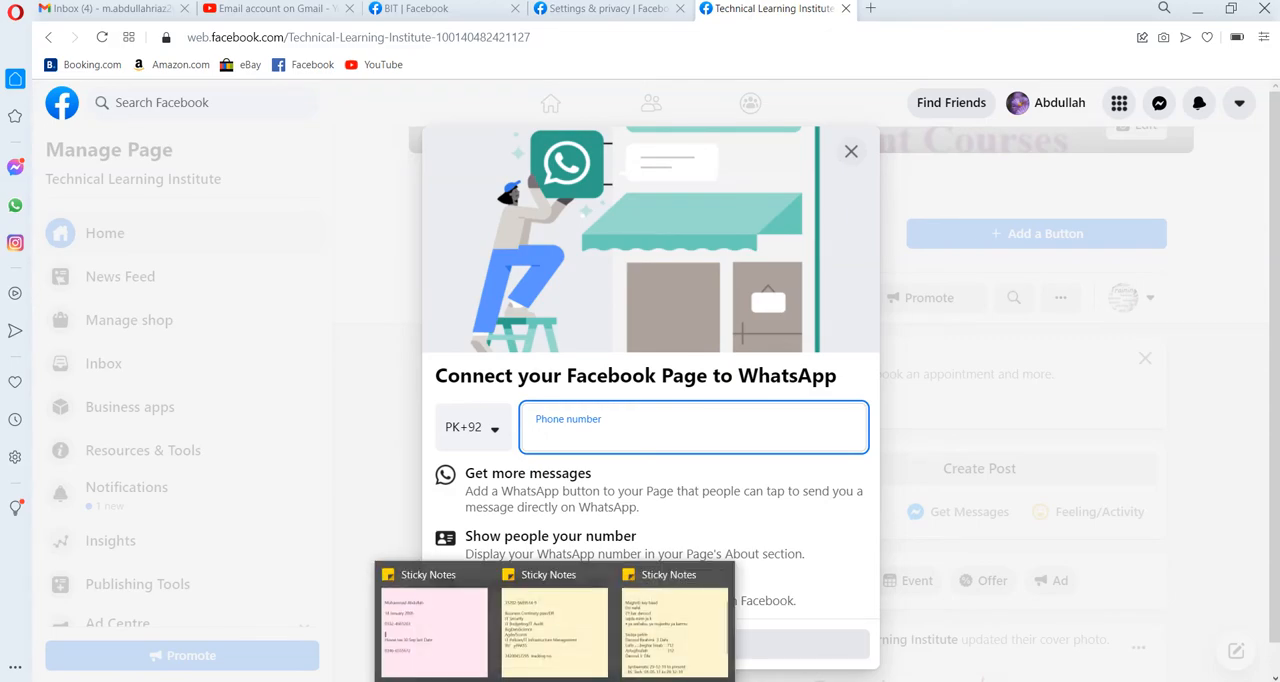
mouse_move(461, 661)
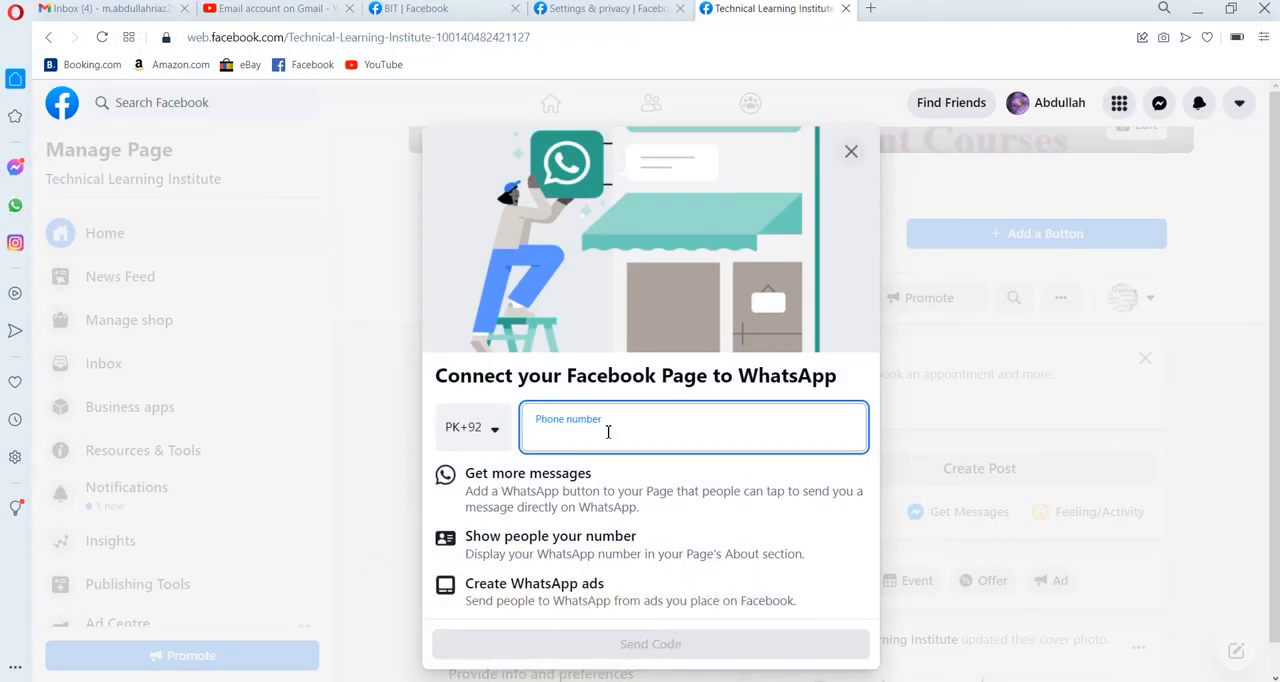
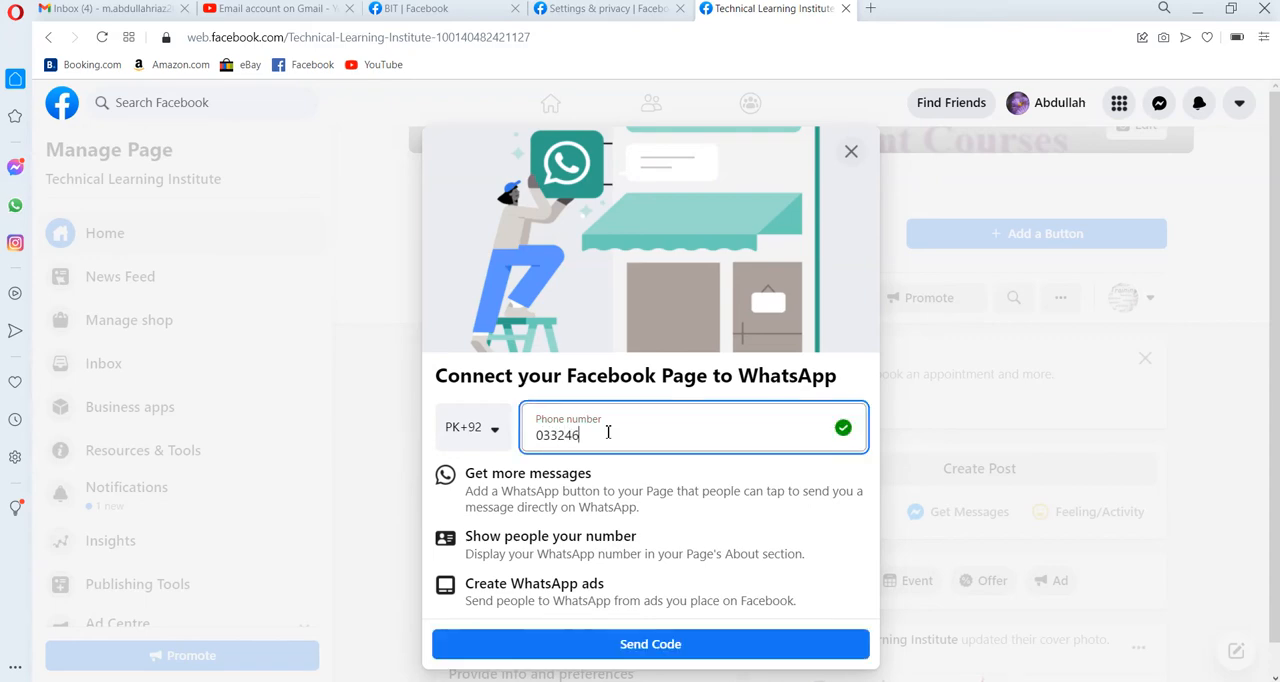
click(603, 646)
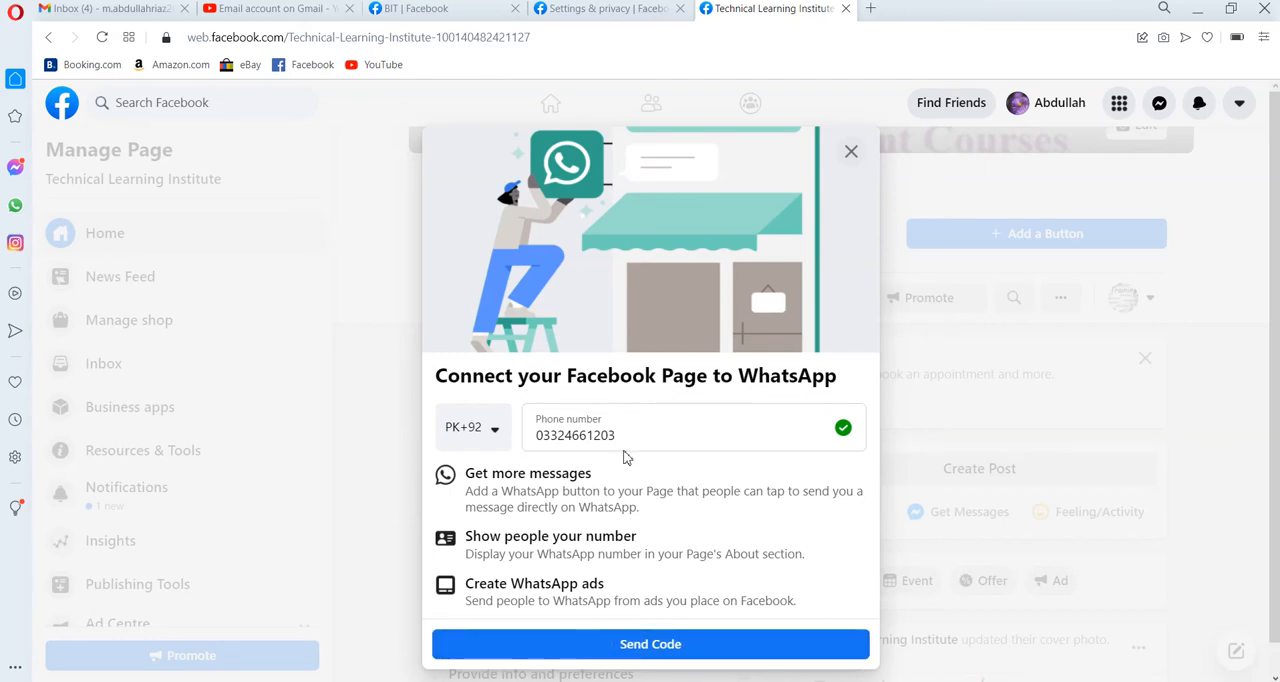
Leave the WhatsApp connection setup and dismiss the Page's "Add a button to your Page" suggestion.
click(851, 153)
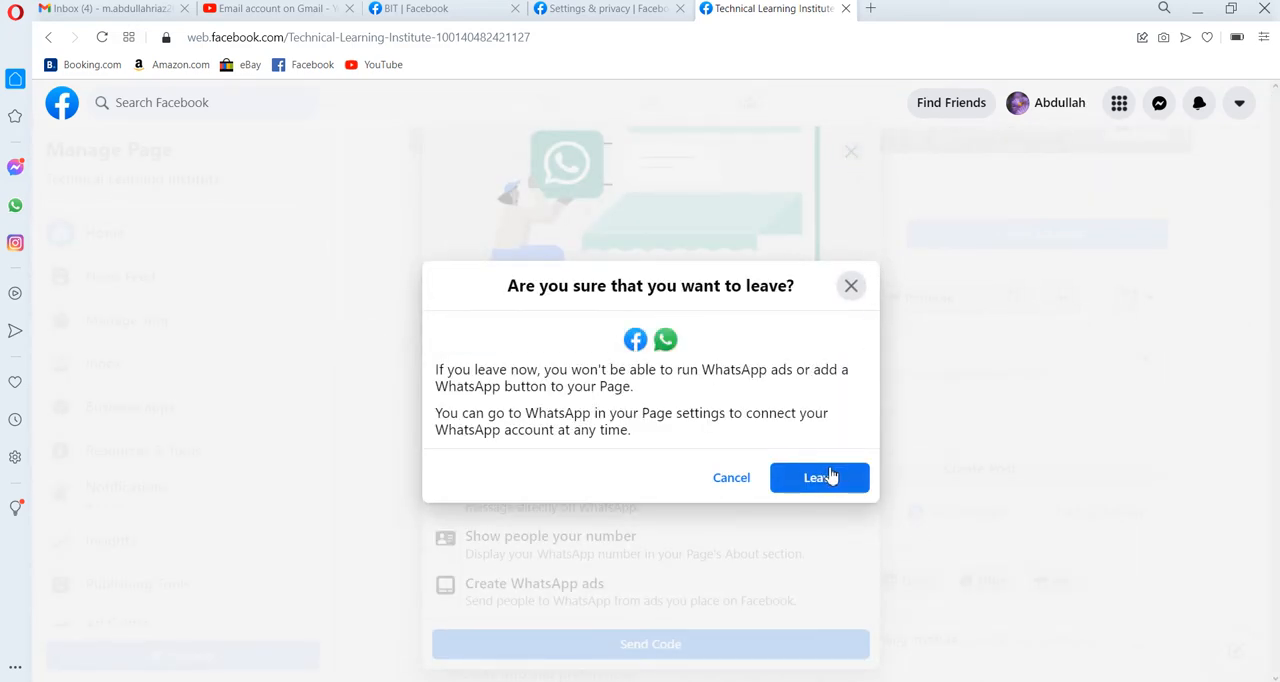
click(822, 480)
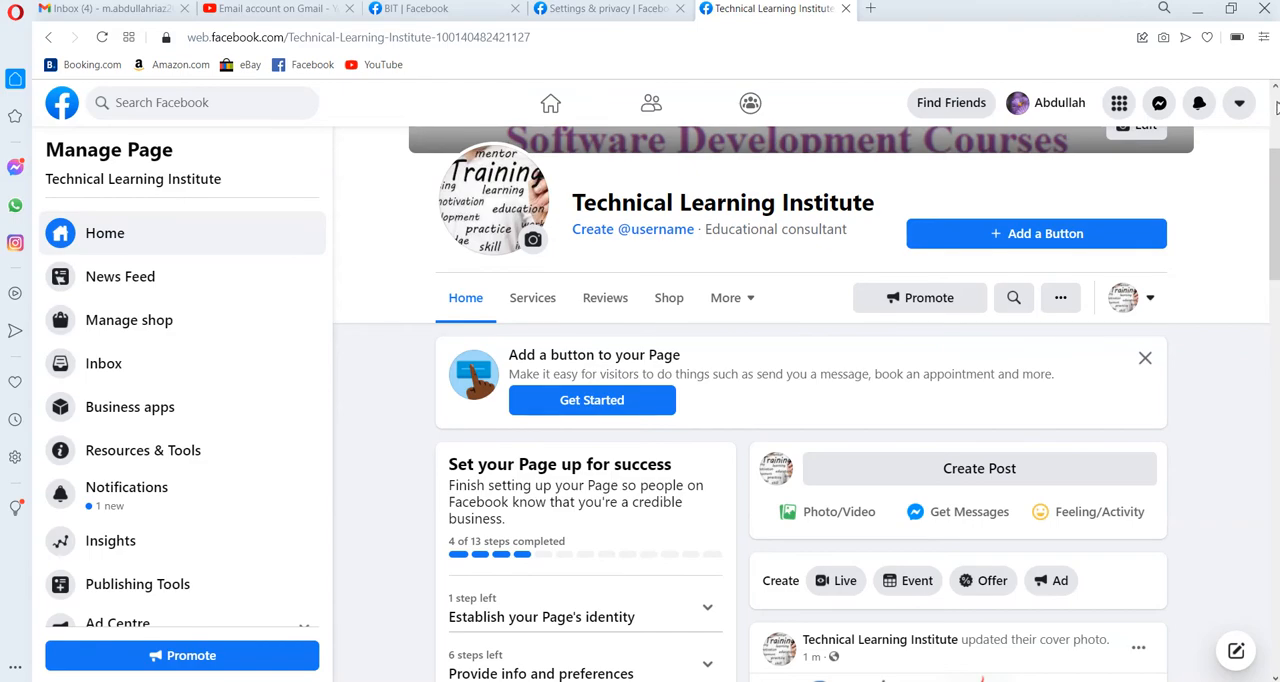
scroll(1275, 108, up, 3)
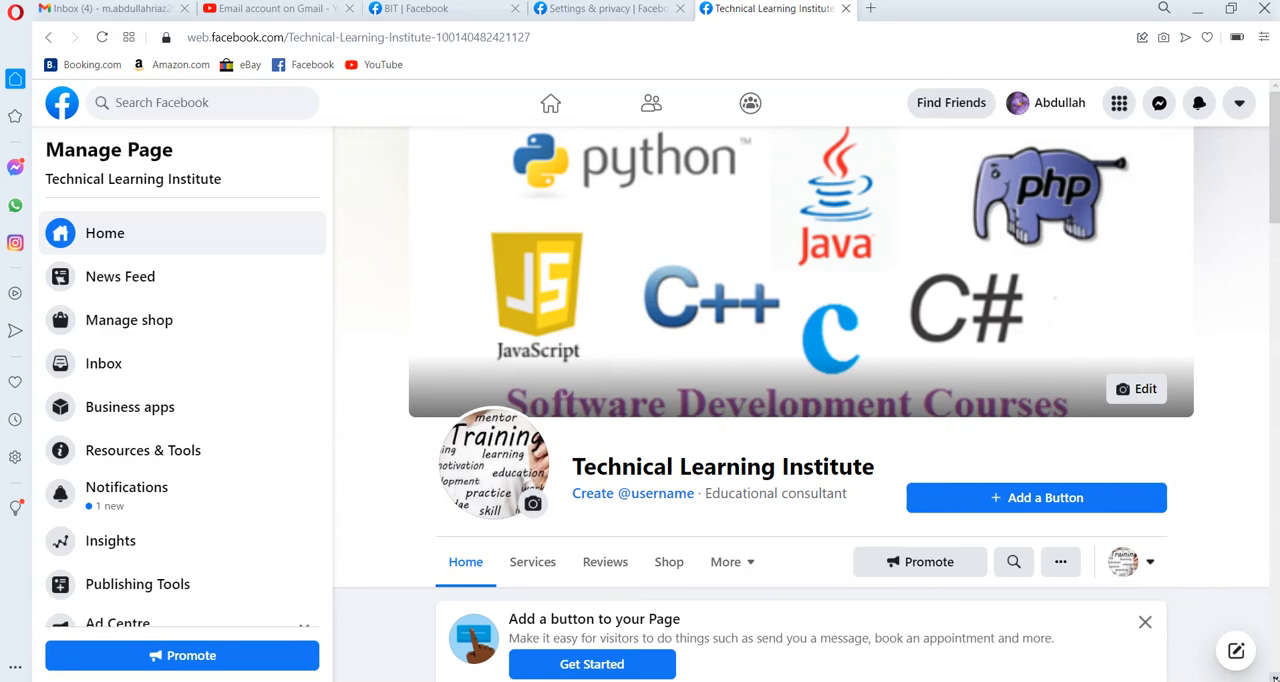
scroll(806, 404, down, 1)
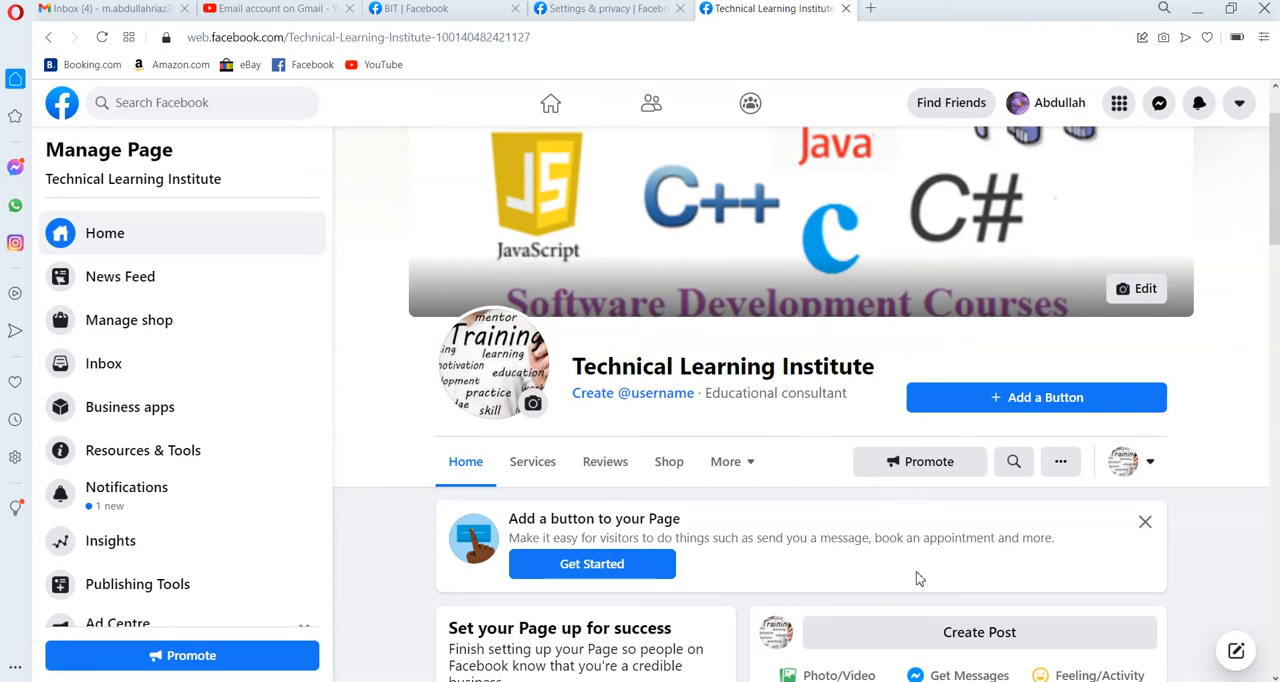
click(1144, 524)
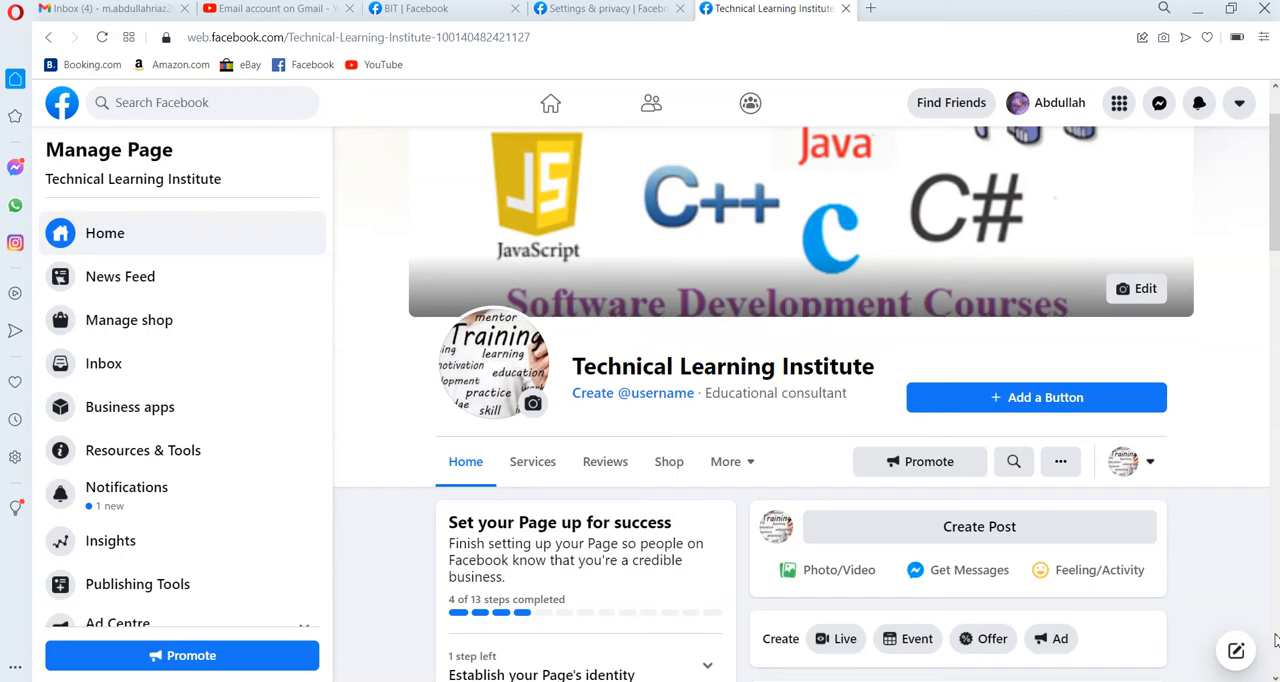
Set the "Add a profile picture" task under Establish your Page's identity to "Save and finish later" and collapse that section.
scroll(1275, 640, down, 5)
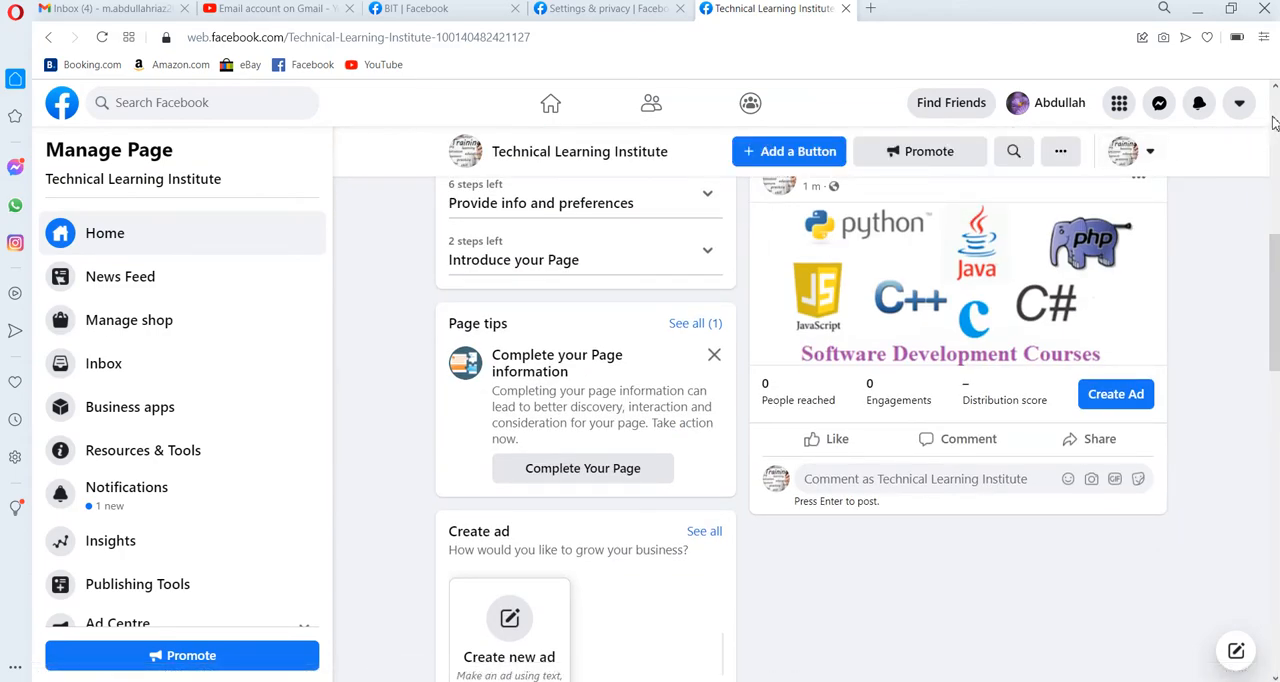
scroll(1274, 122, up, 5)
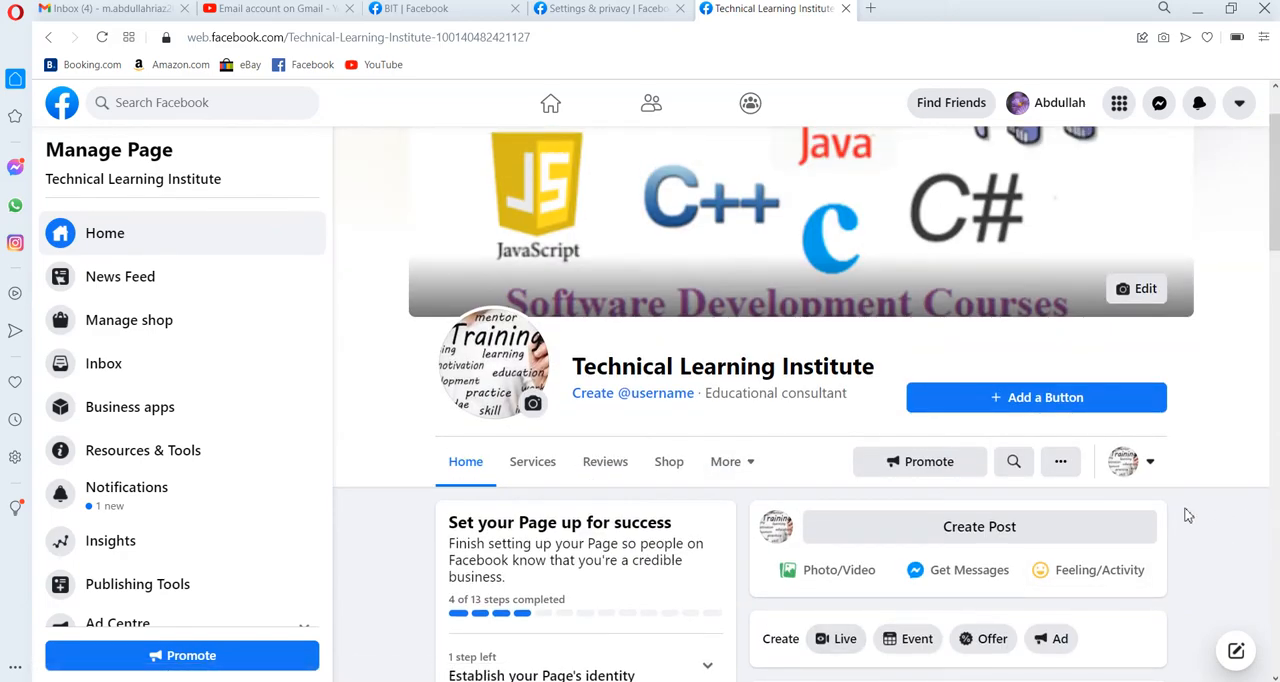
scroll(1188, 515, down, 3)
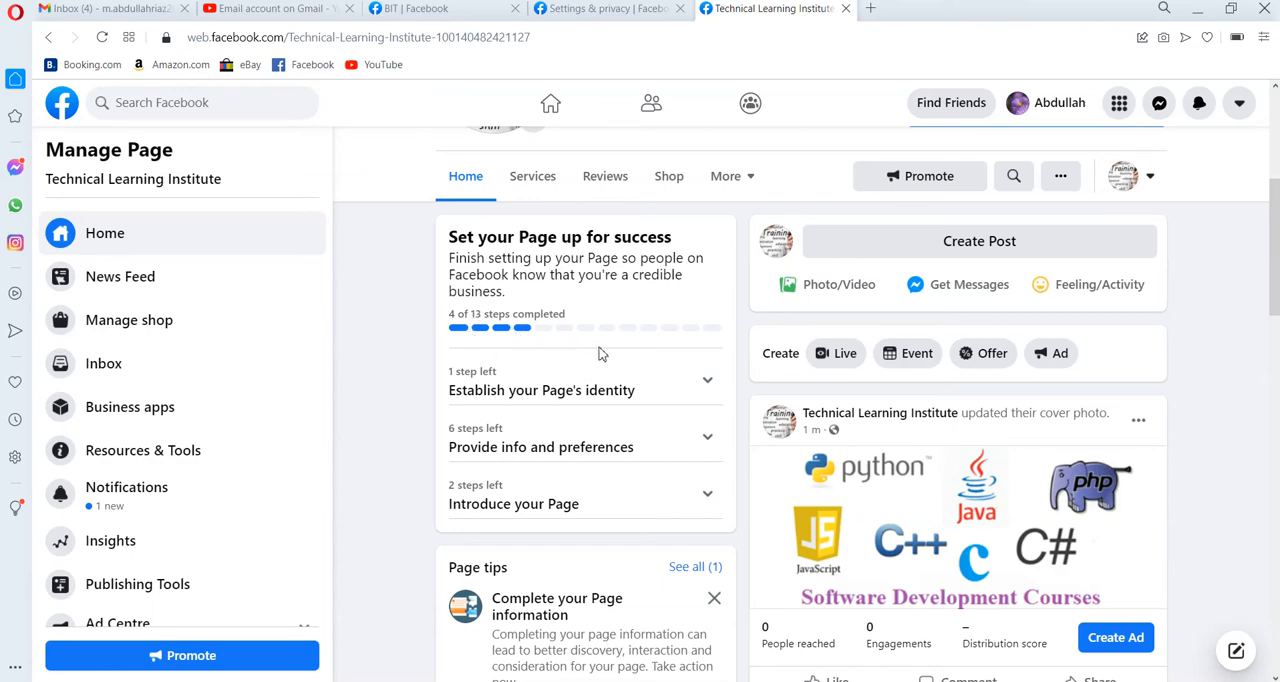
click(706, 384)
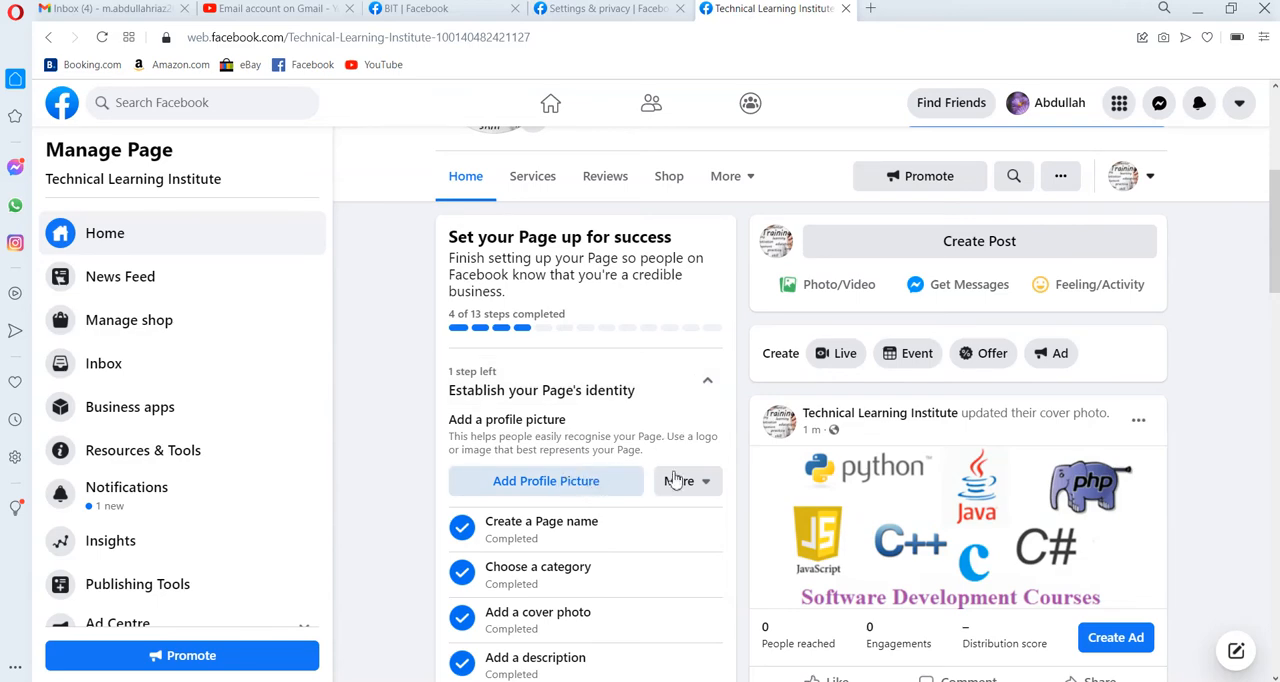
click(710, 481)
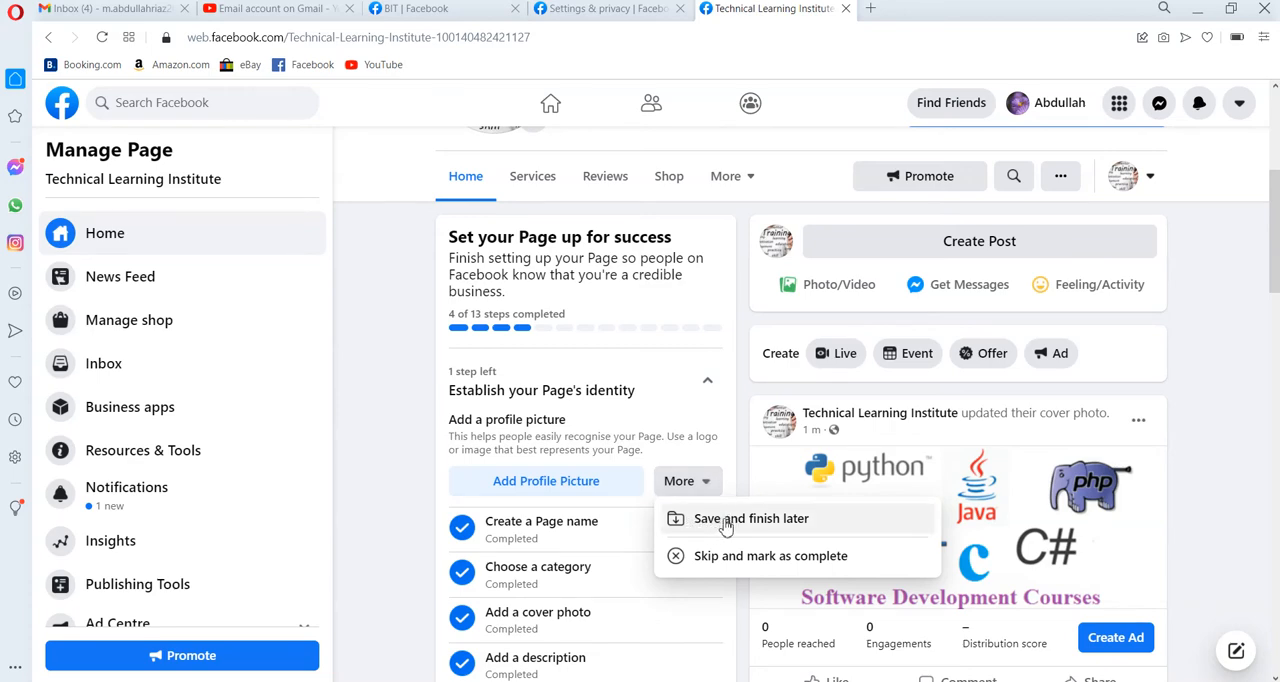
click(726, 521)
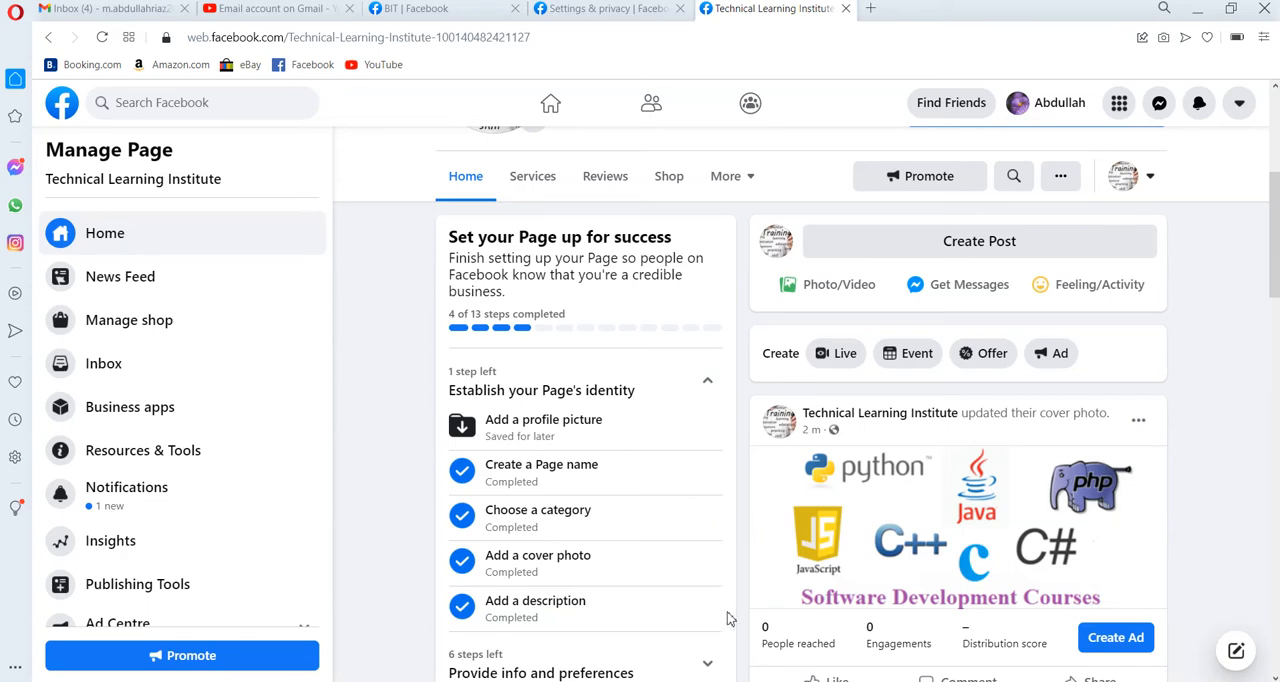
click(717, 389)
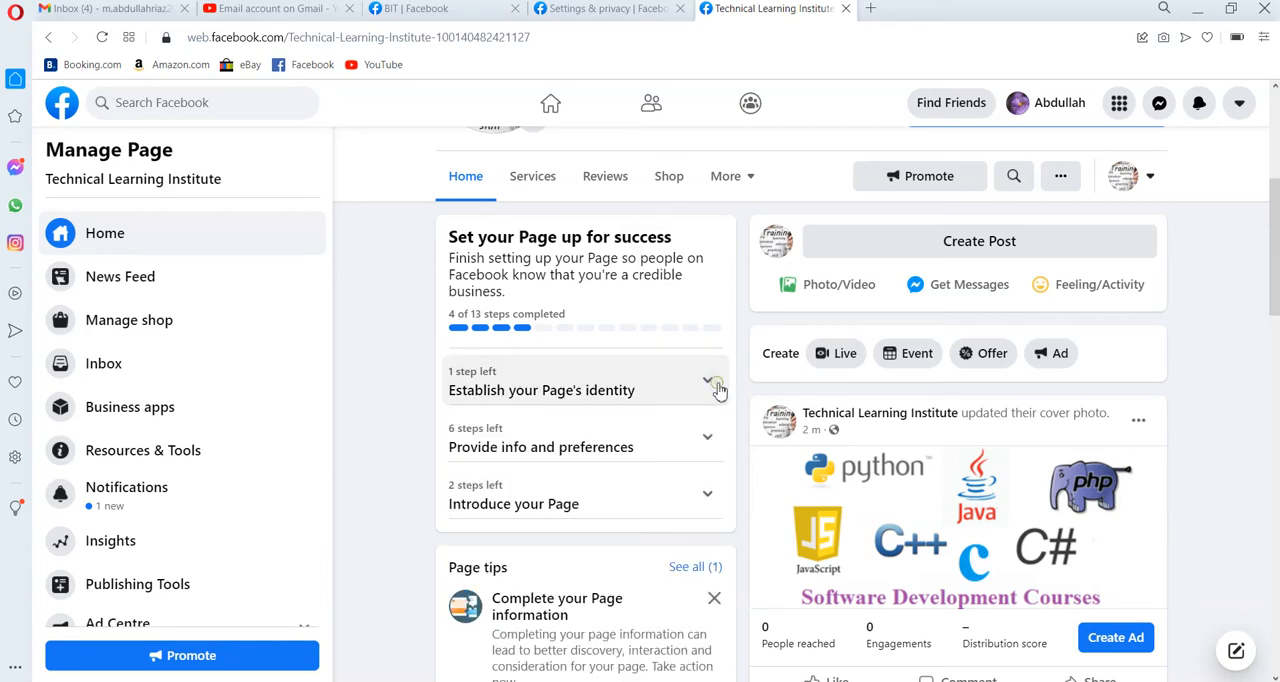
Open the location info under Provide info and preferences and fill in the business address and city.
click(707, 443)
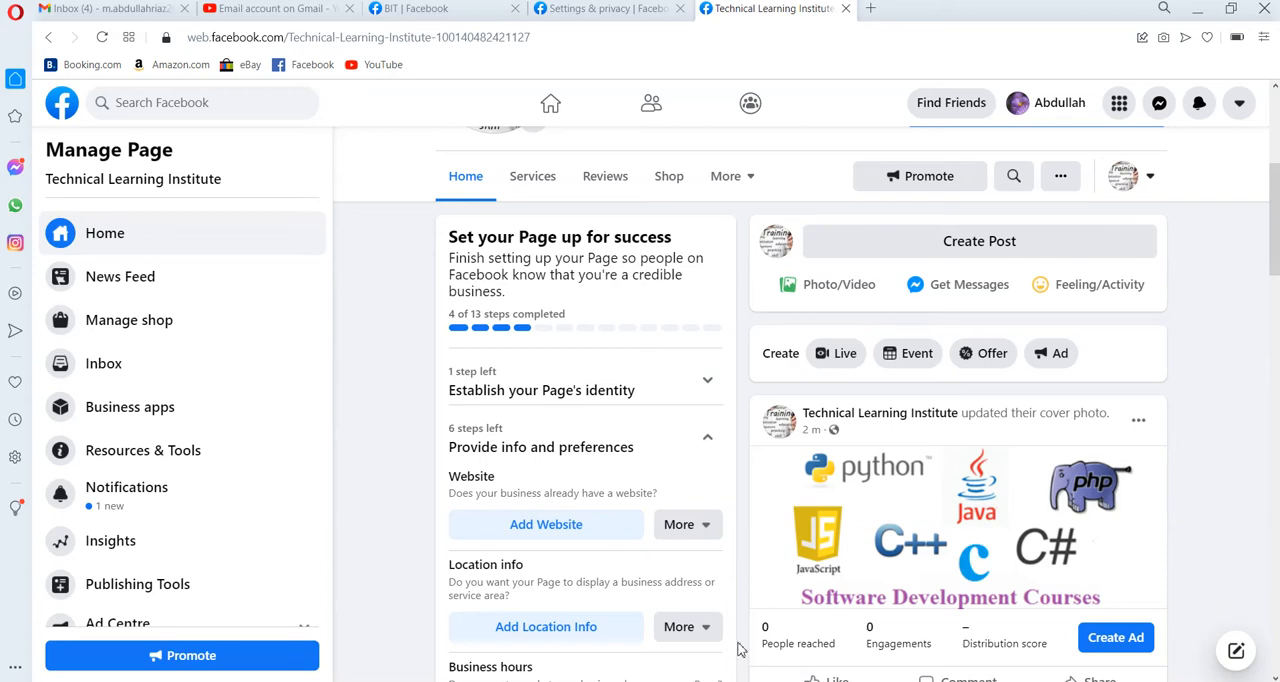
click(617, 630)
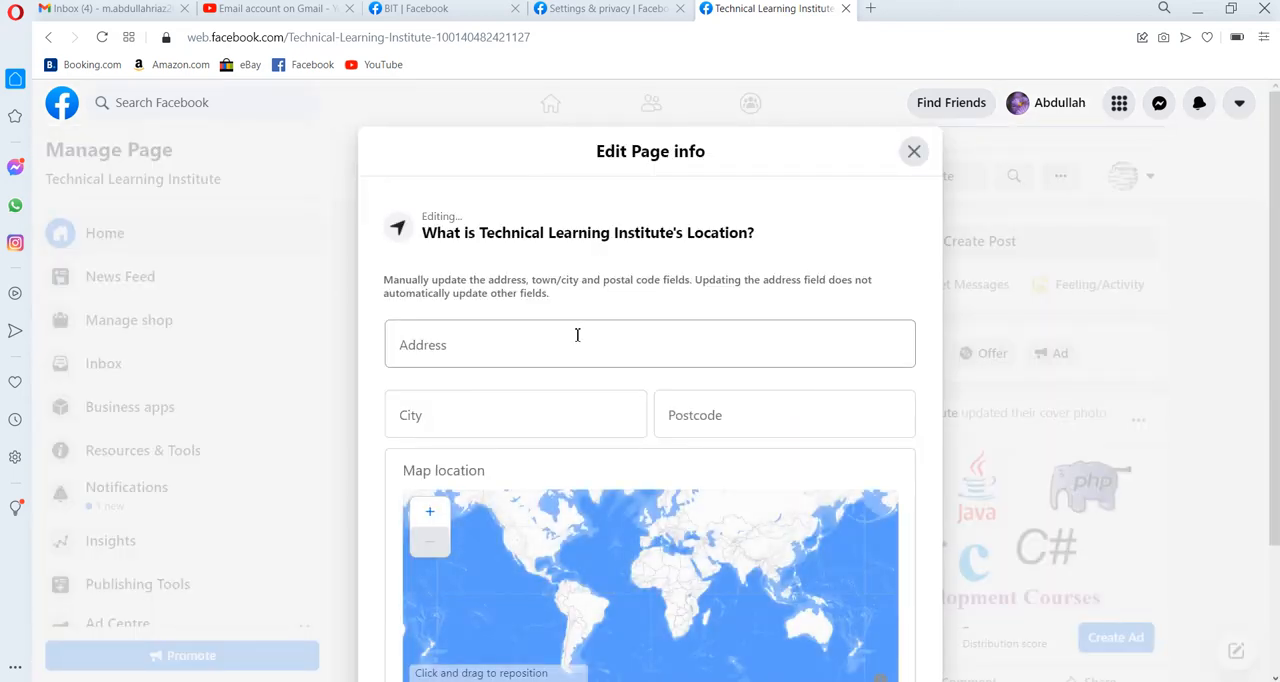
click(576, 335)
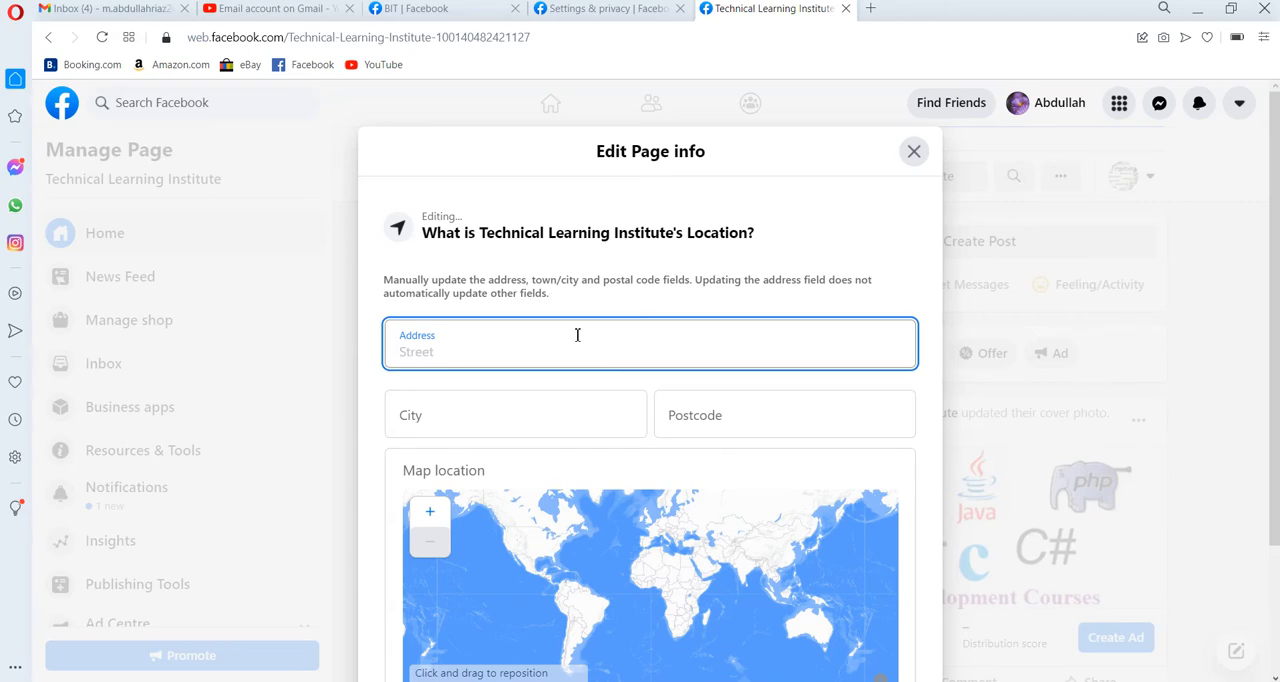
text(A)
key(Tab)
text(Lahore)
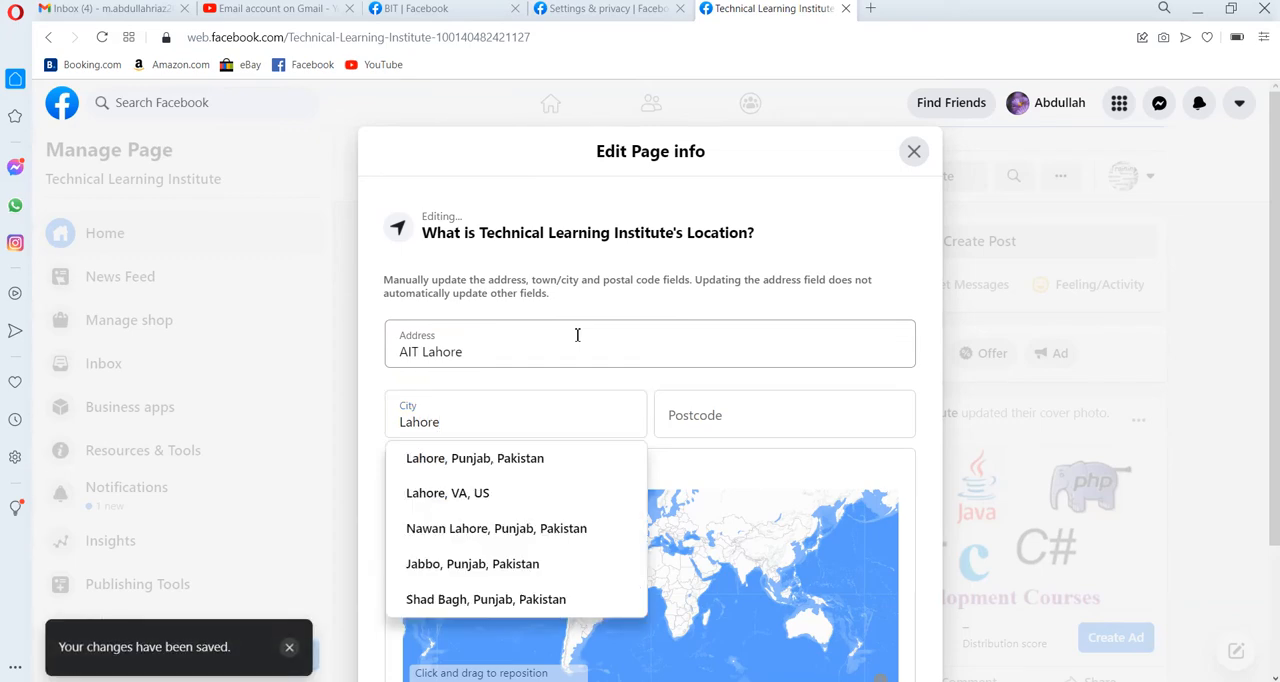
click(546, 460)
Fill in the postcode of the Page's location and close the location info.
click(692, 419)
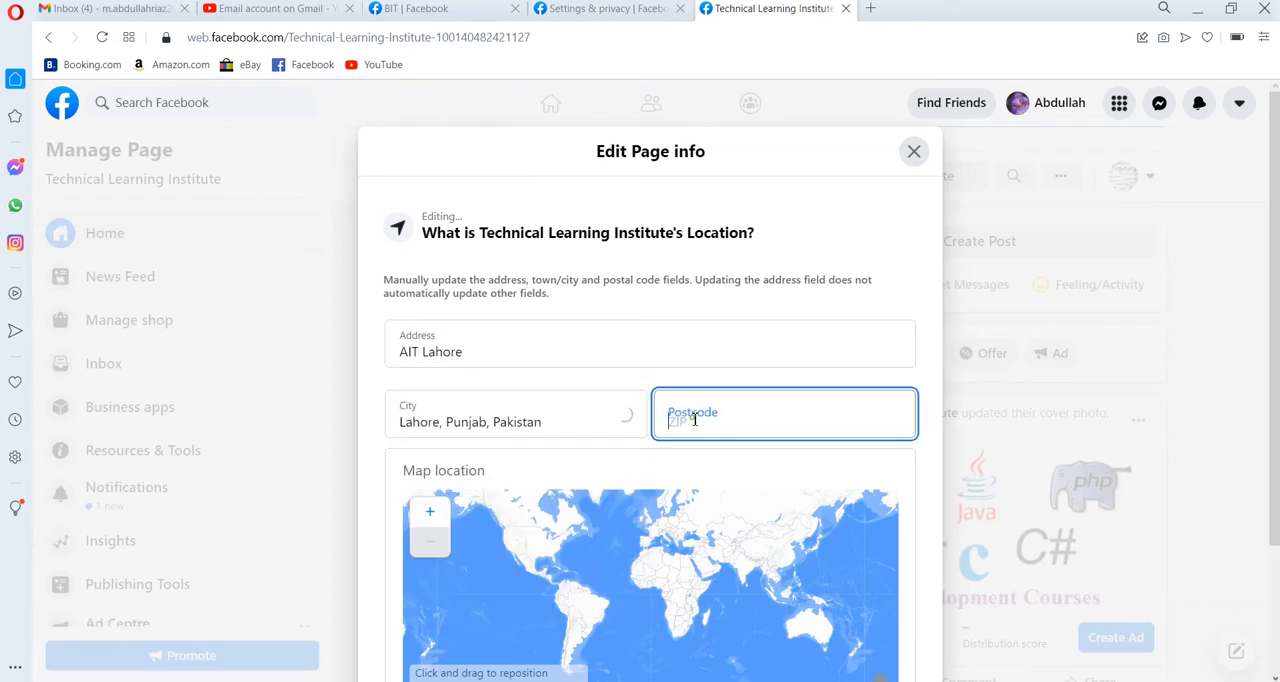
text(54000)
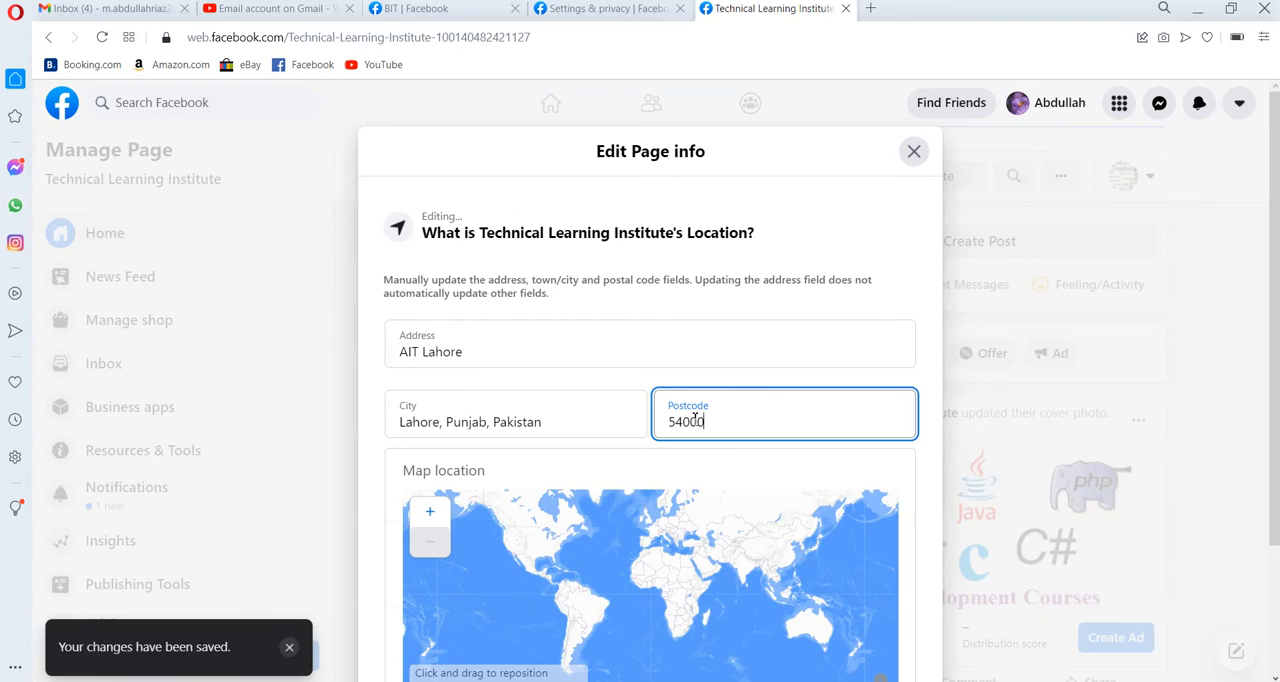
scroll(1190, 645, down, 2)
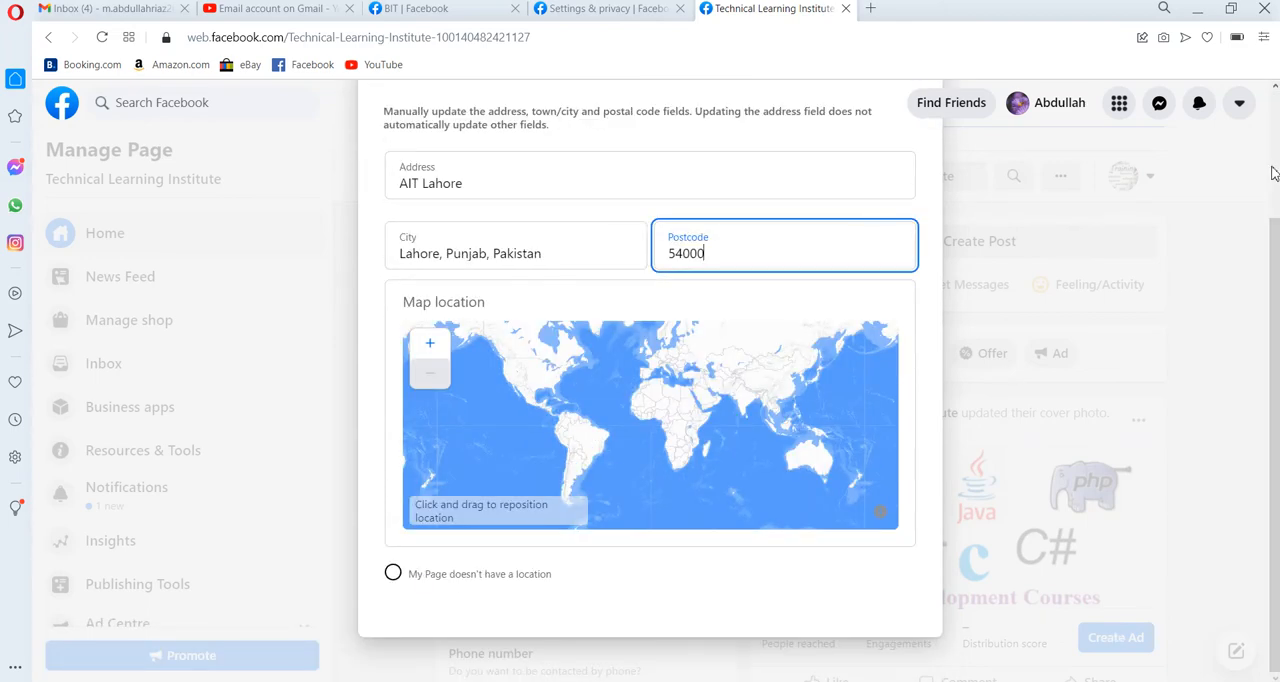
scroll(1273, 174, up, 2)
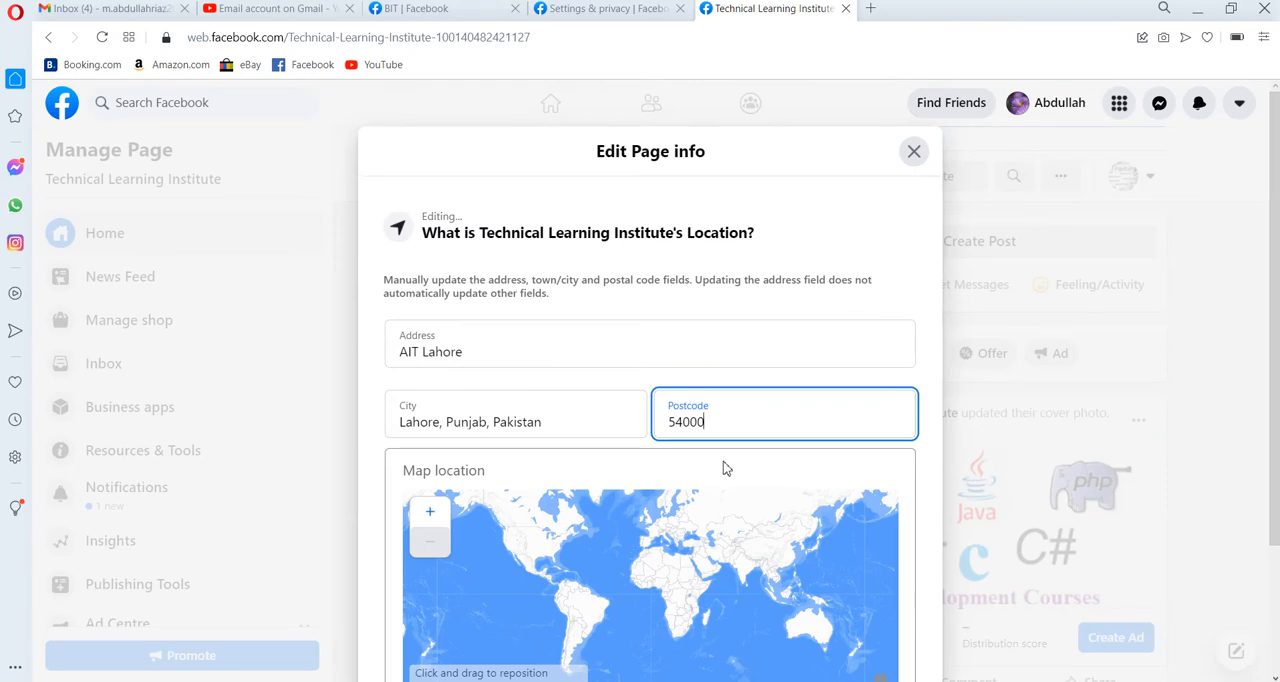
click(787, 375)
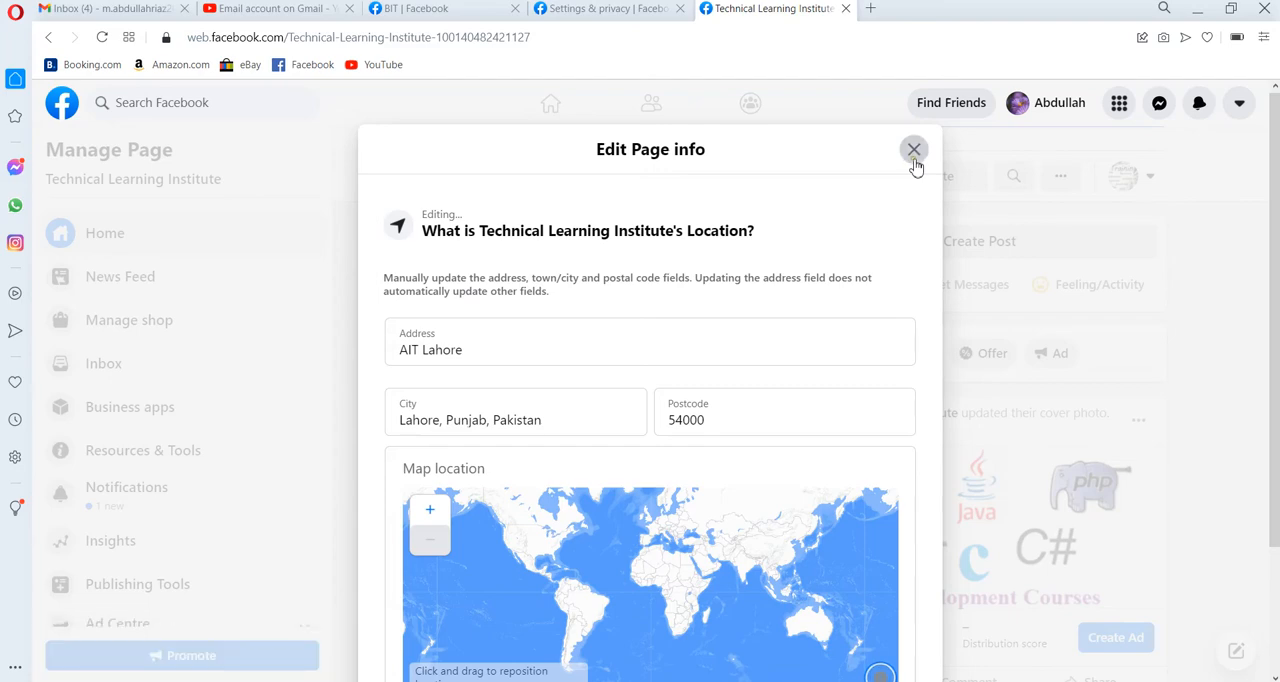
click(913, 150)
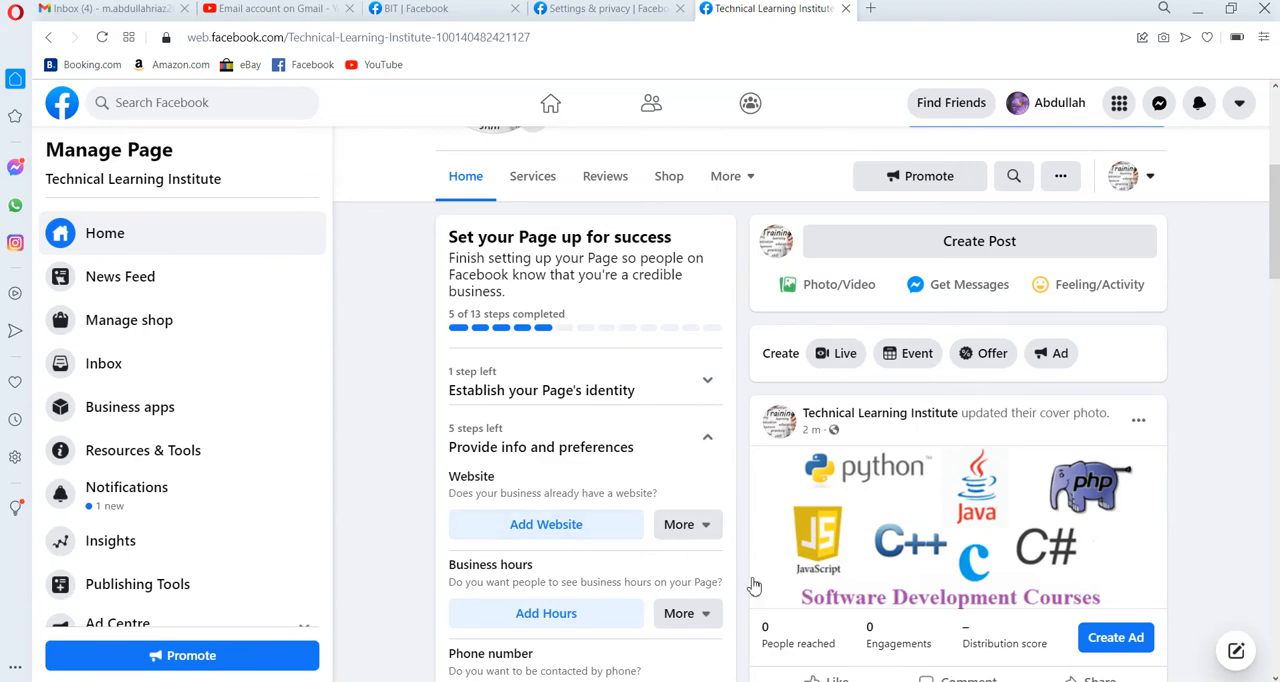
Set the Page's business hours to "Open during selected hours" with Monday's opening time at 8:00.
click(593, 617)
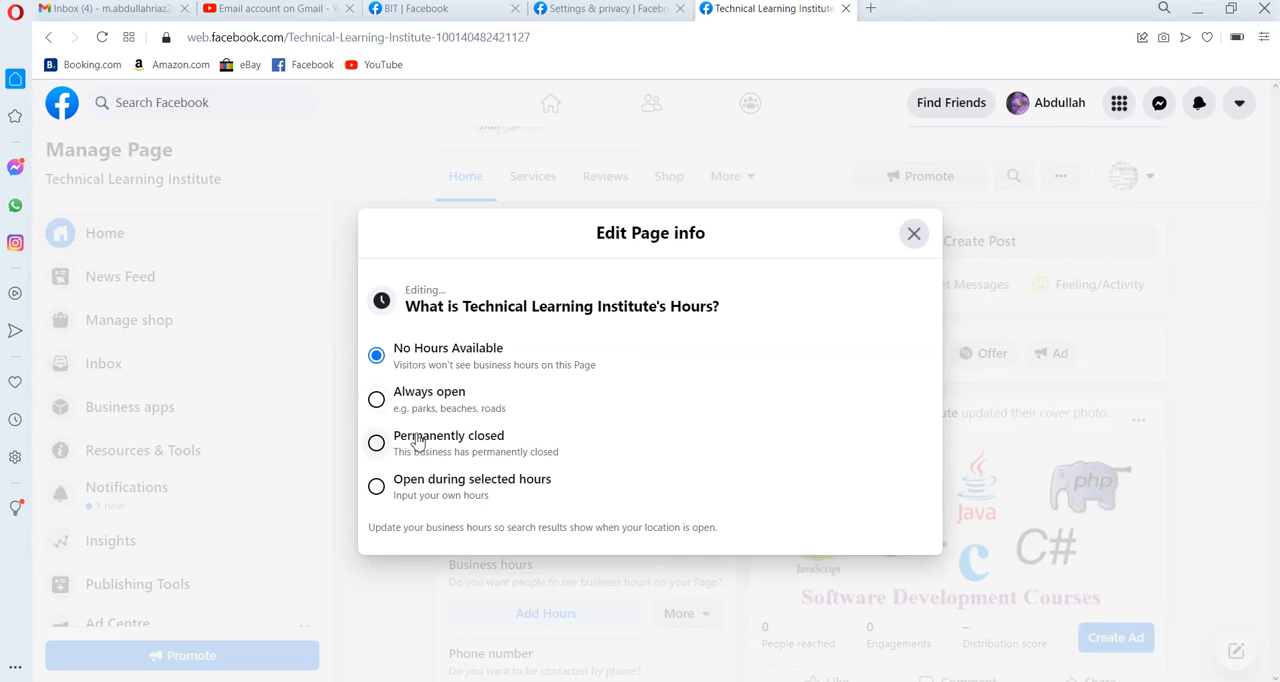
click(385, 487)
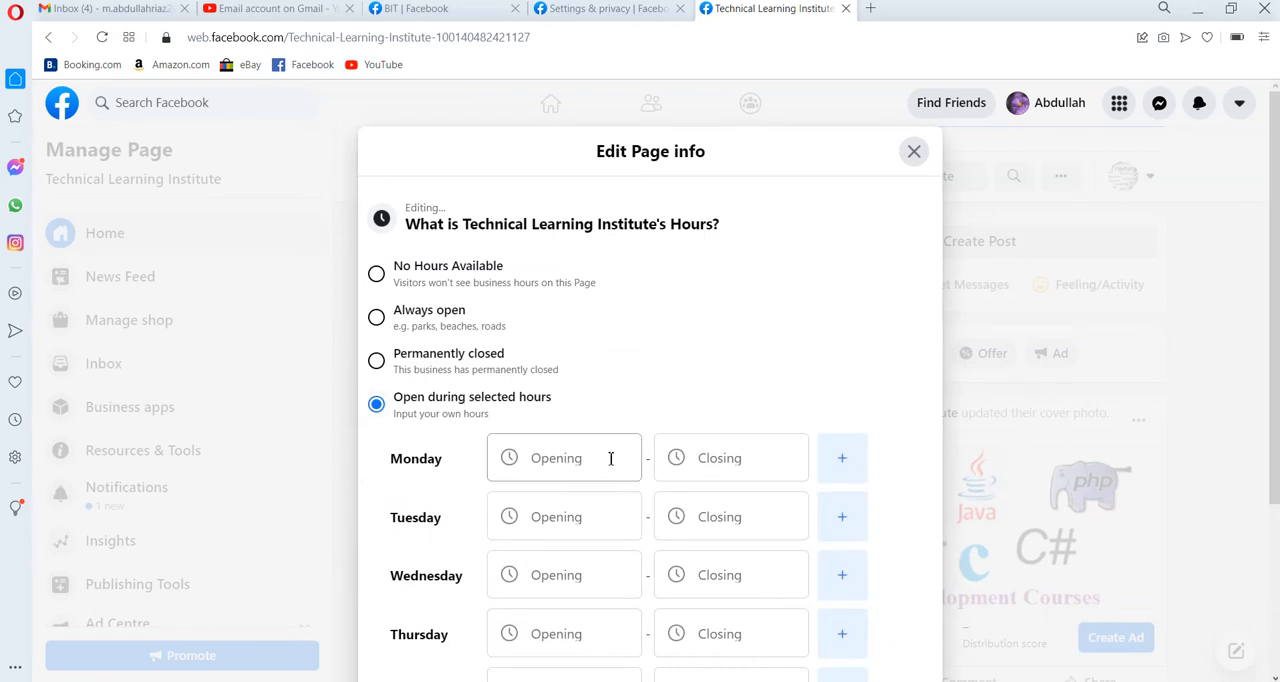
click(609, 458)
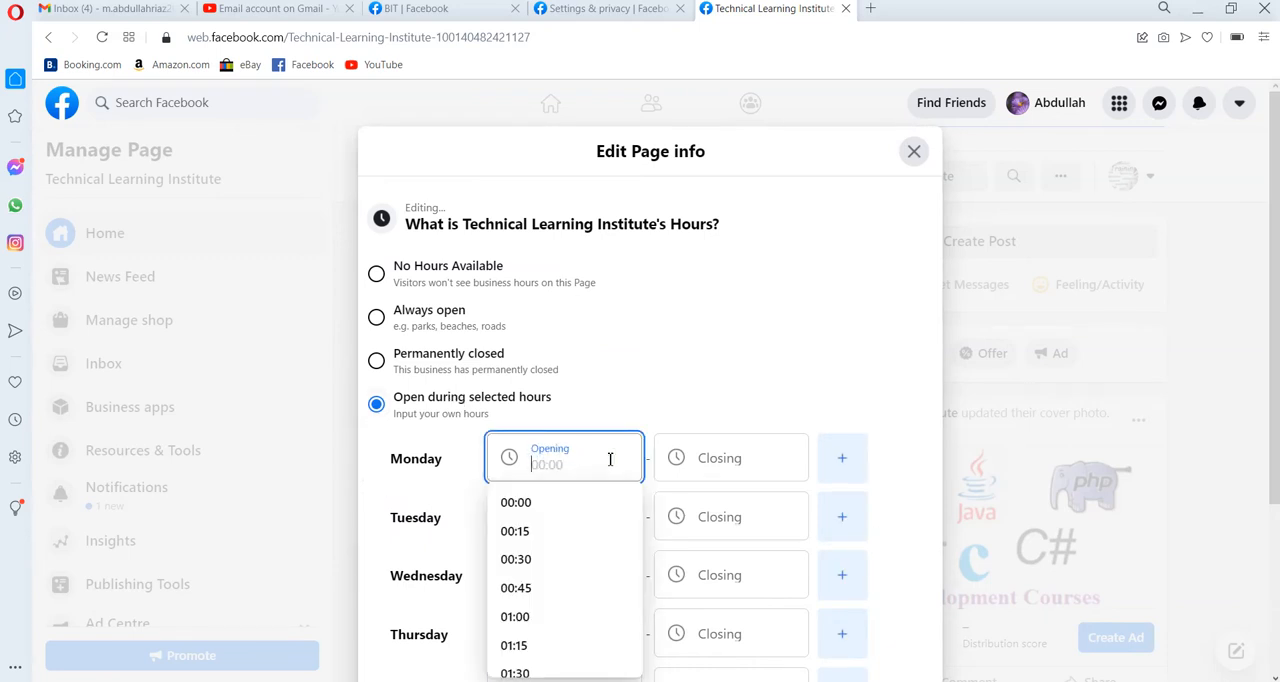
text(8:00)
Set Monday's closing time to 06:00.
click(756, 466)
key(Tab)
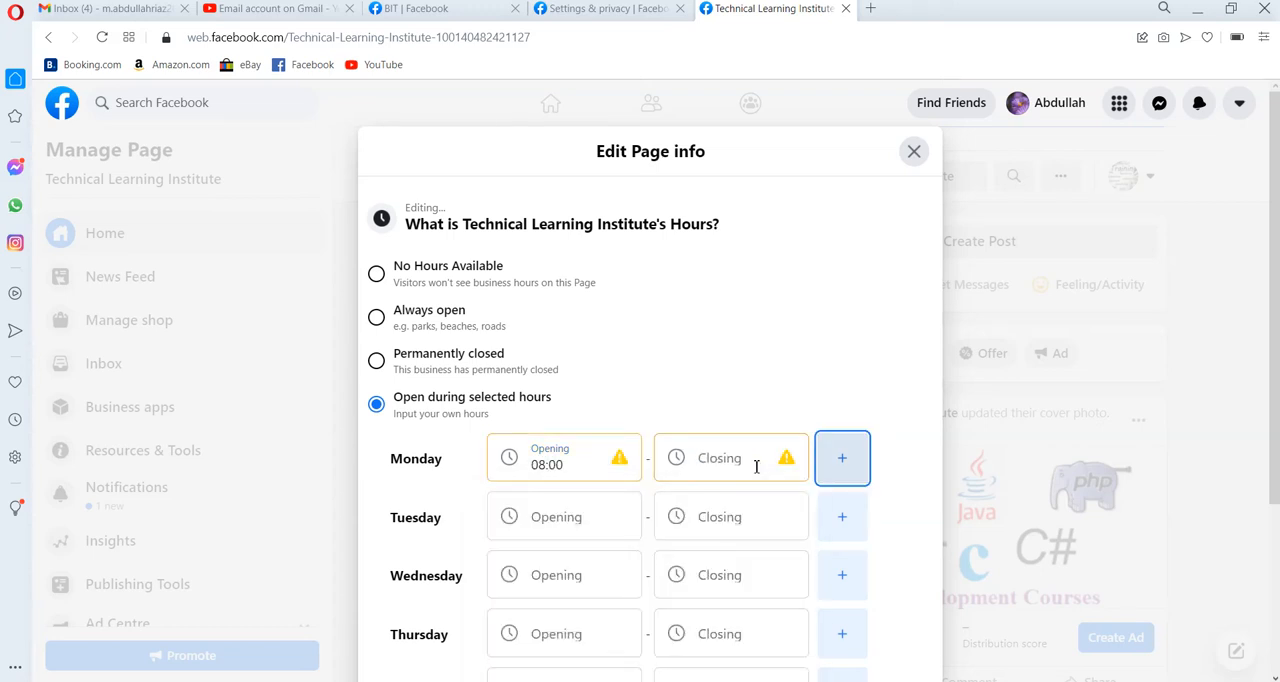
key(Tab)
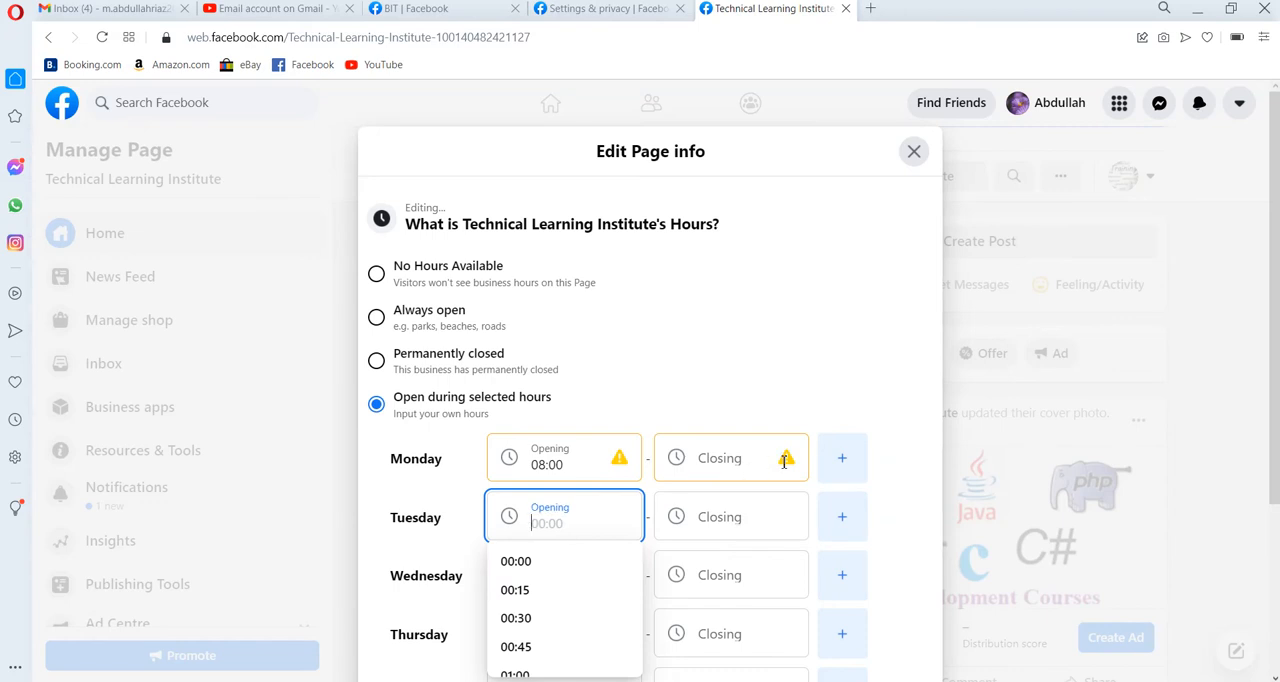
click(785, 460)
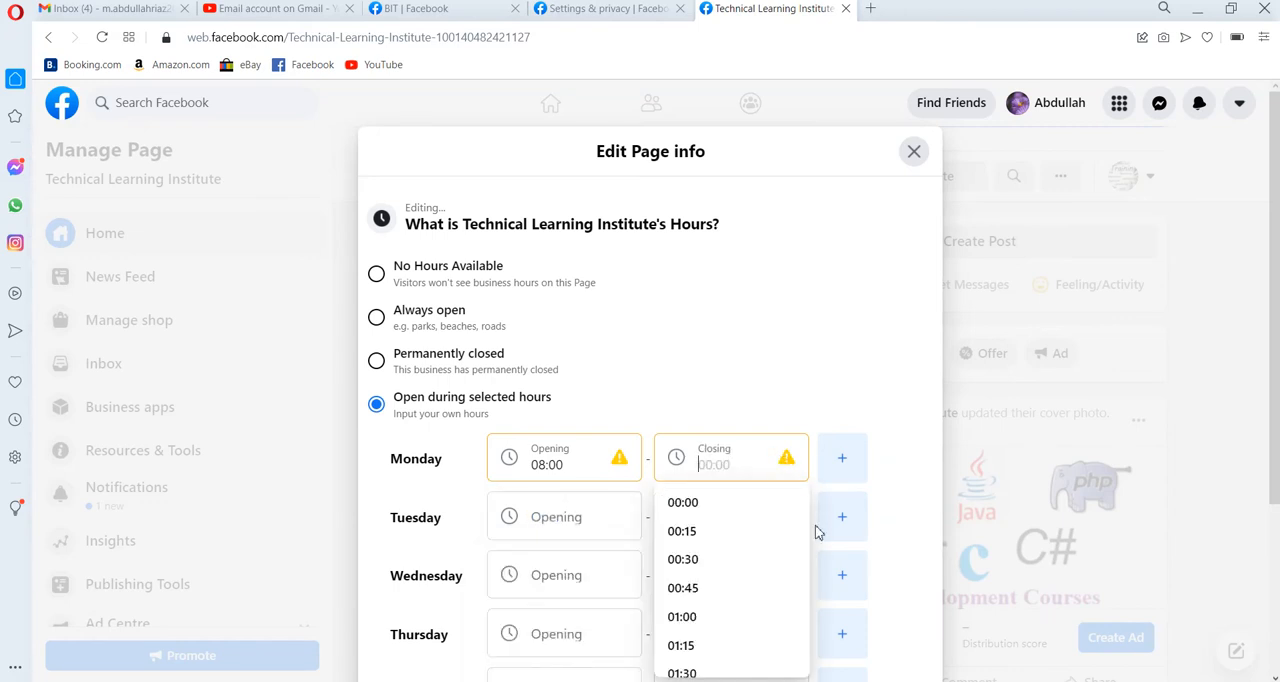
scroll(803, 562, down, 6)
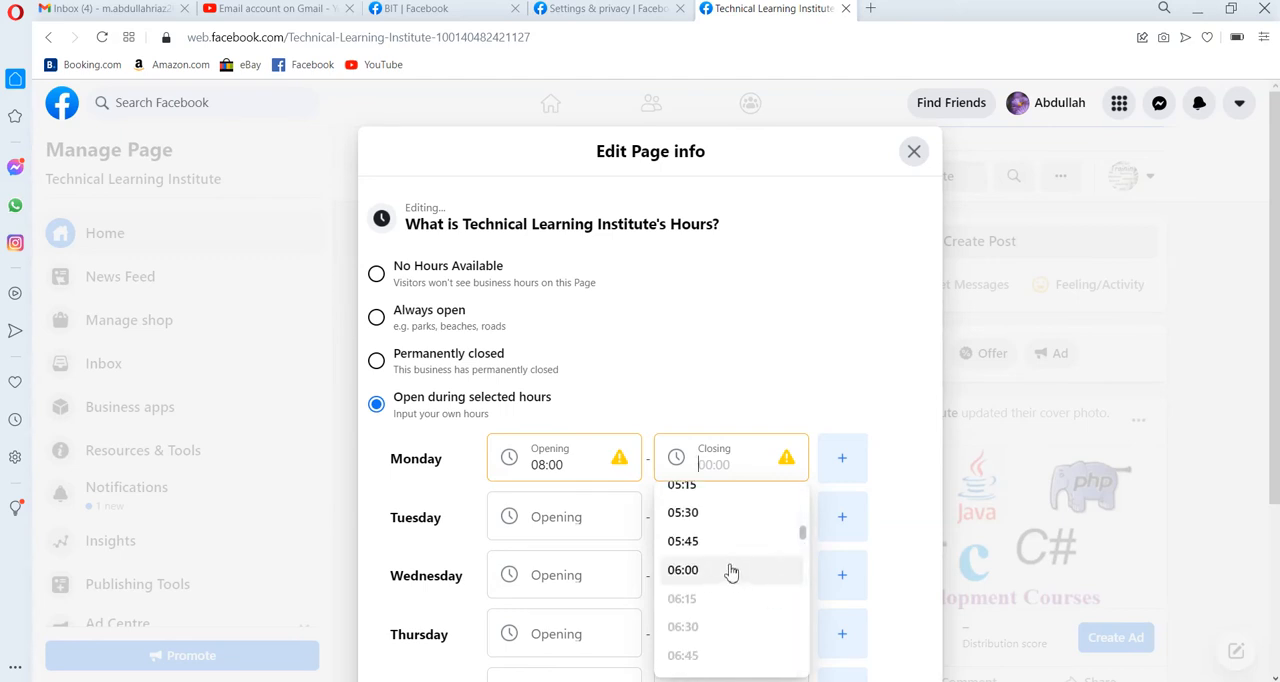
scroll(805, 626, down, 2)
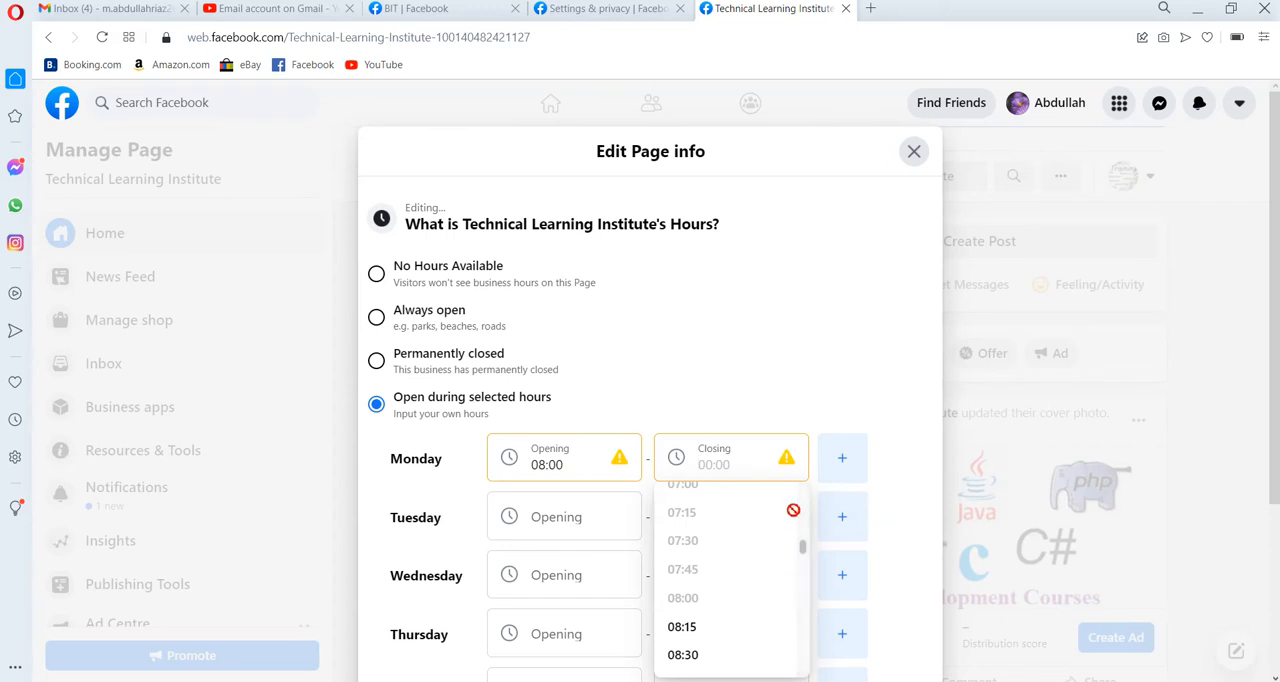
scroll(800, 530, up, 2)
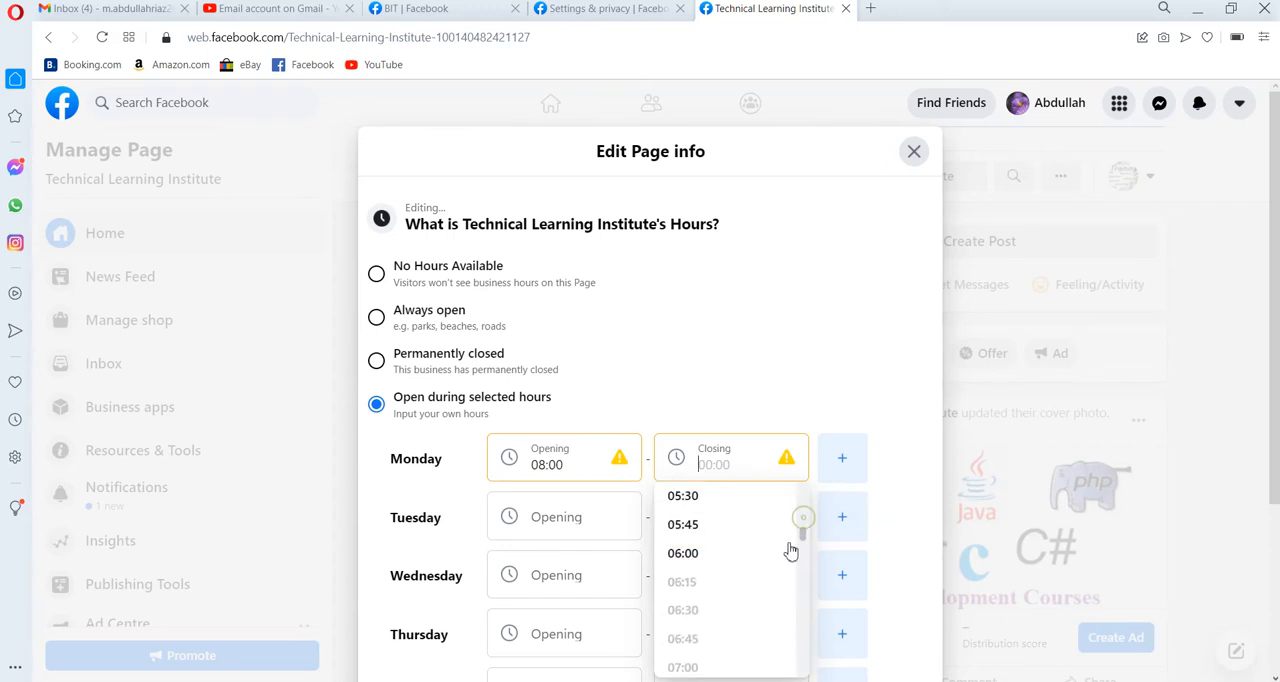
click(690, 554)
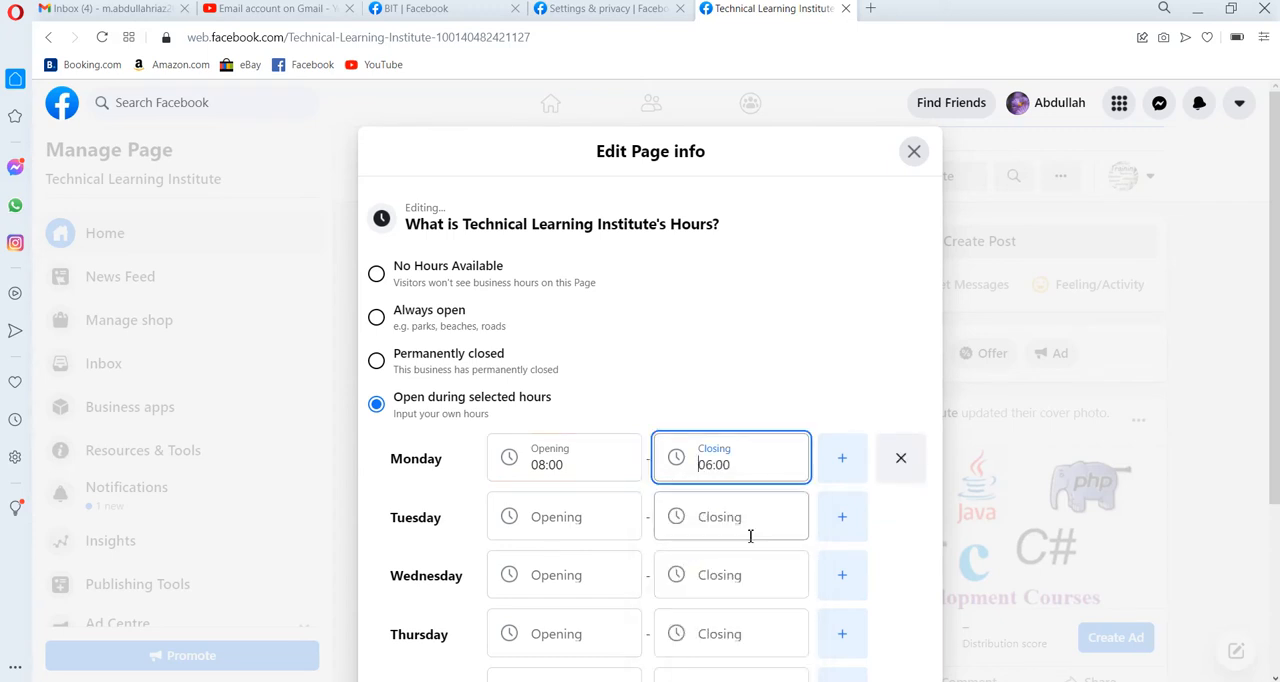
Change Monday's closing time to 18:00.
click(706, 466)
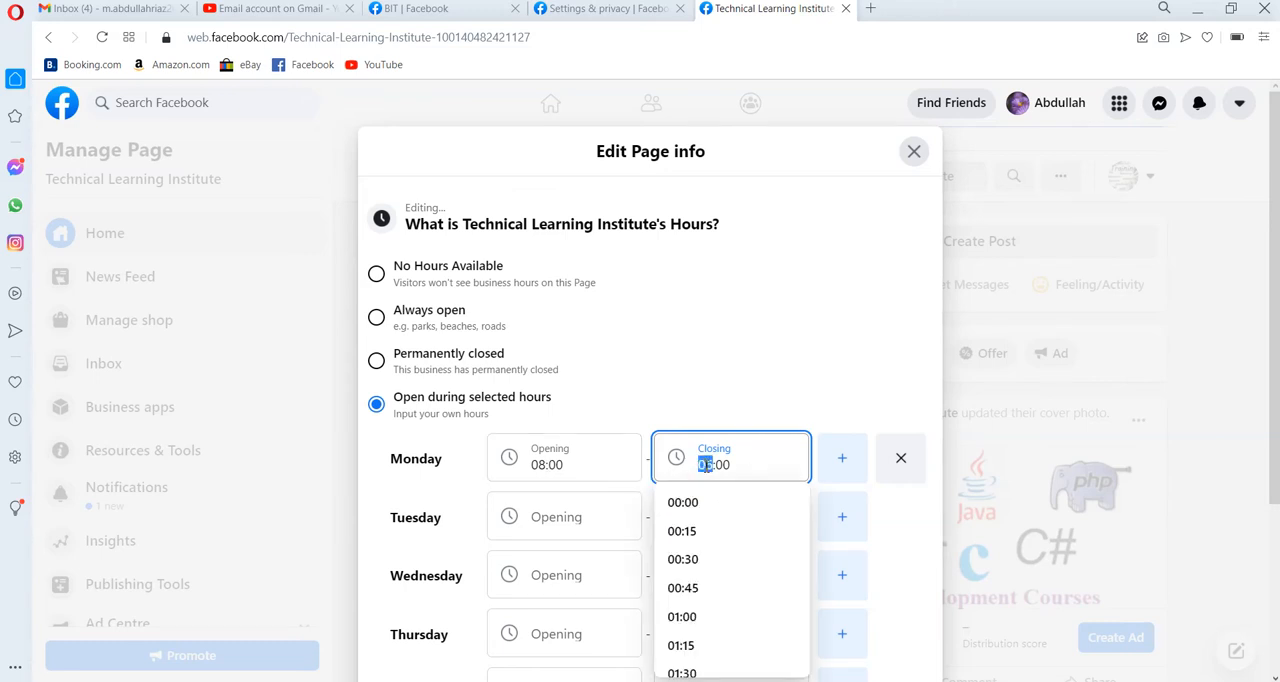
text(18)
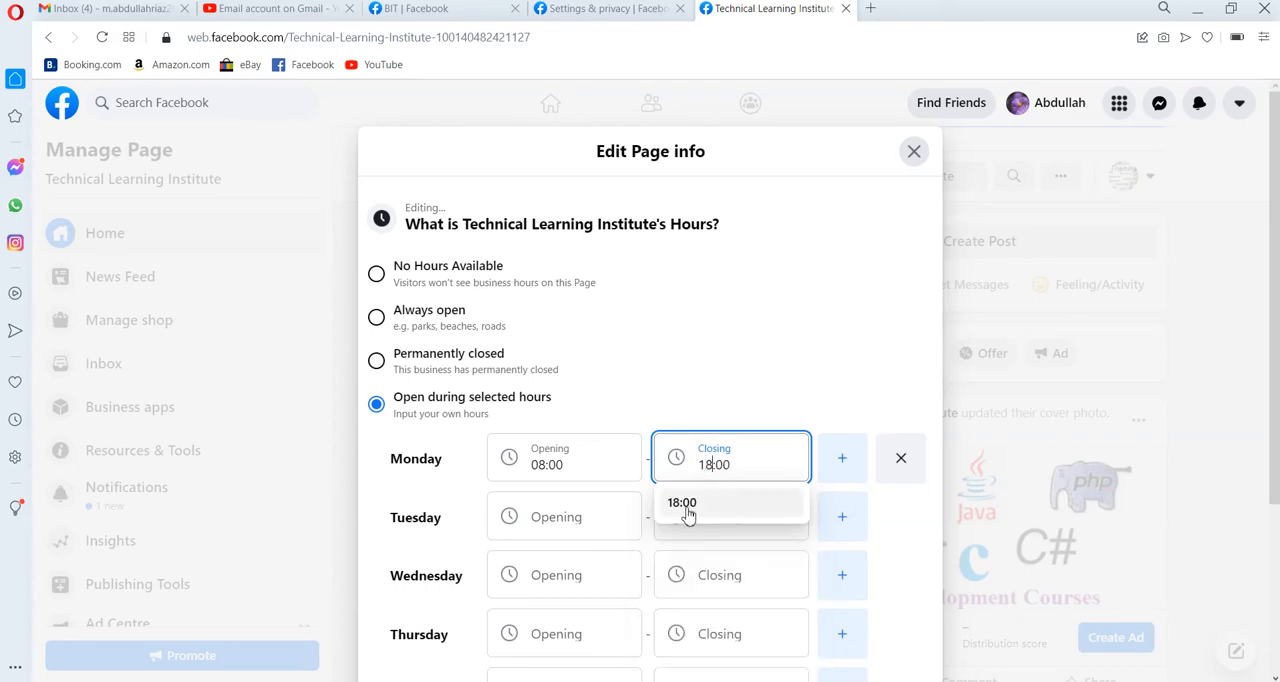
click(686, 510)
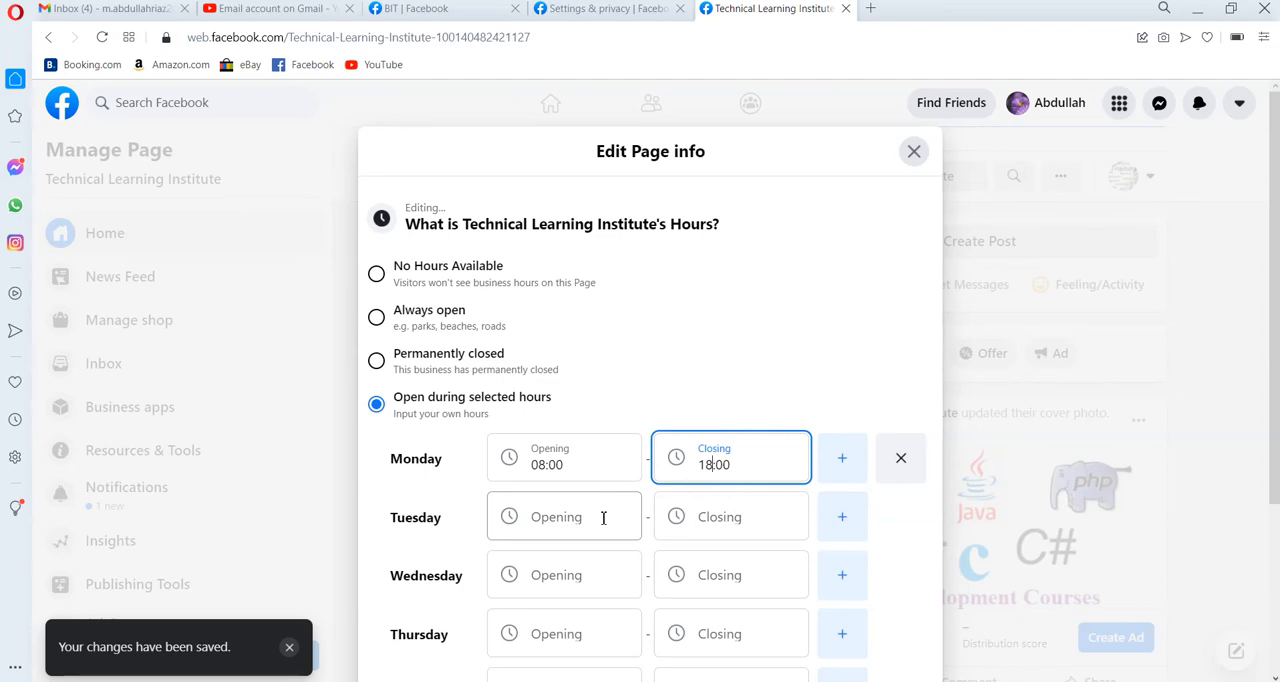
Add a second time slot for Monday and copy Monday's 08:00 opening time into it.
click(842, 462)
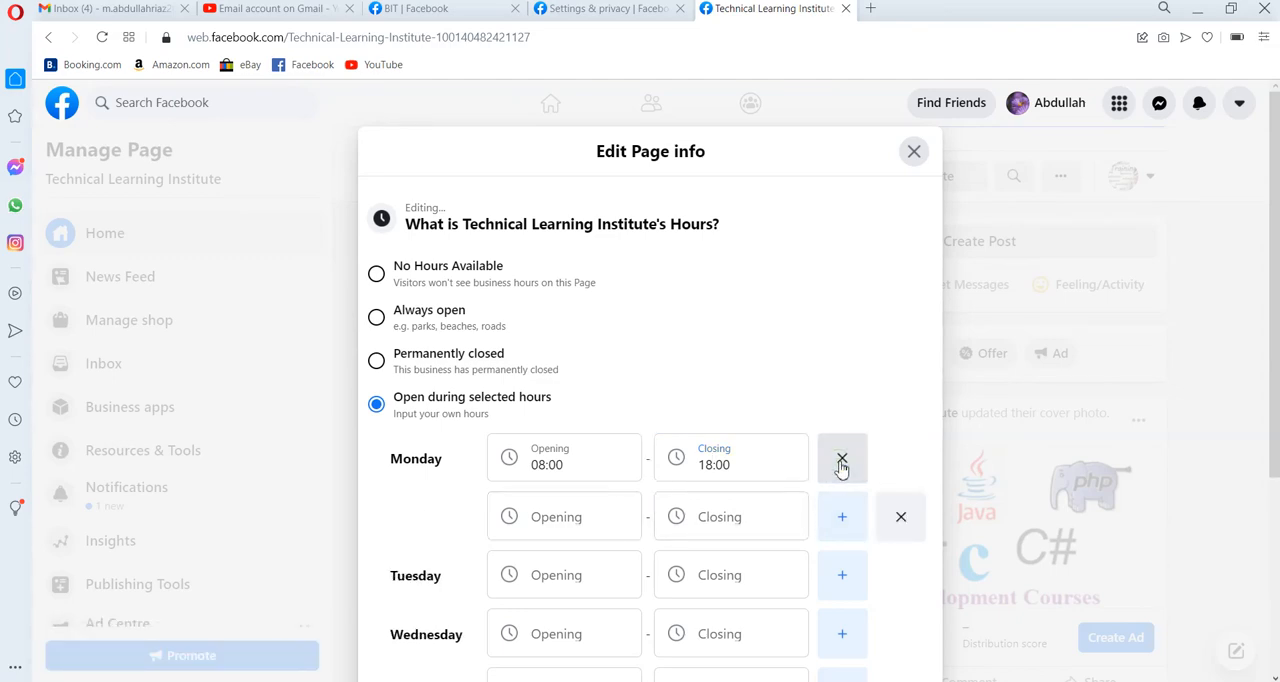
click(578, 519)
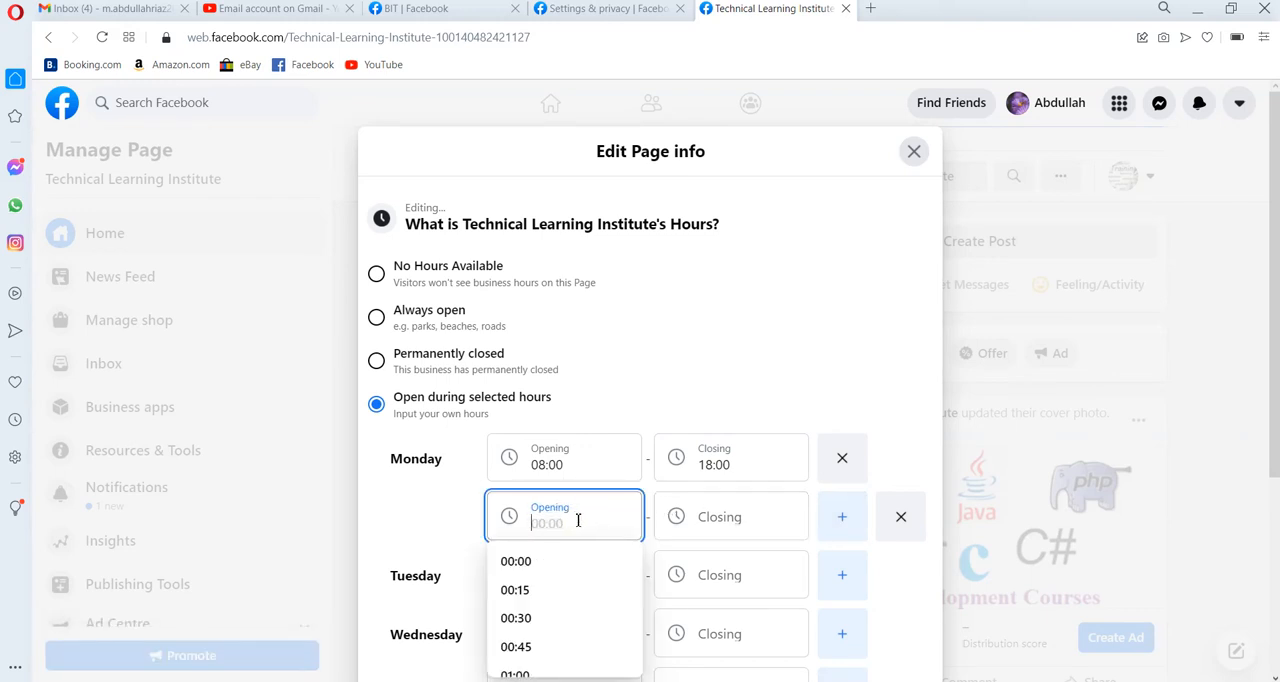
click(576, 464)
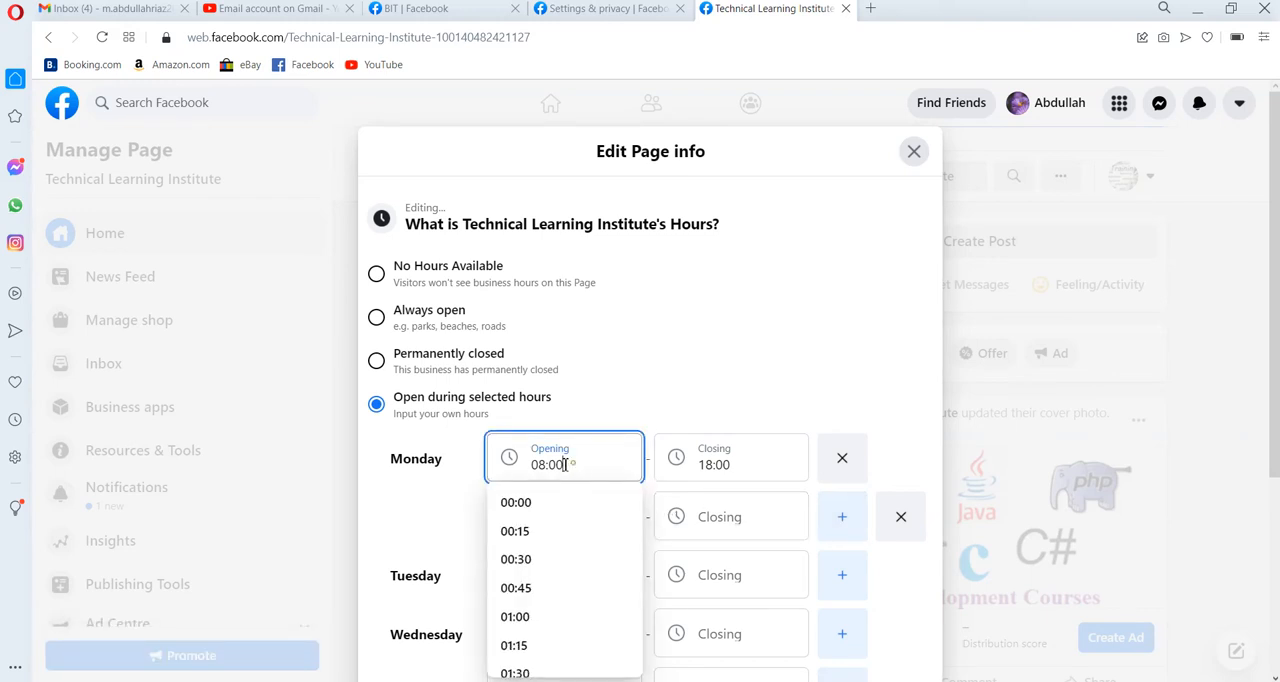
drag(565, 464, 523, 458)
key(ctrl+c)
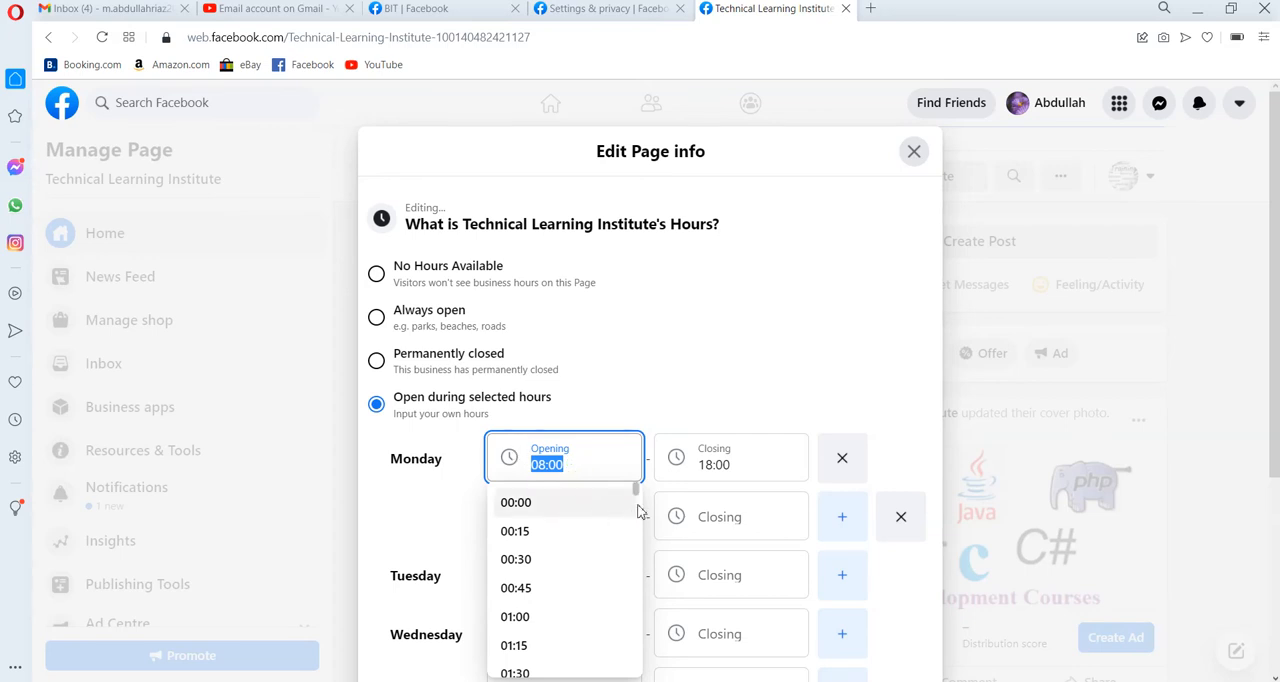
click(462, 512)
click(545, 517)
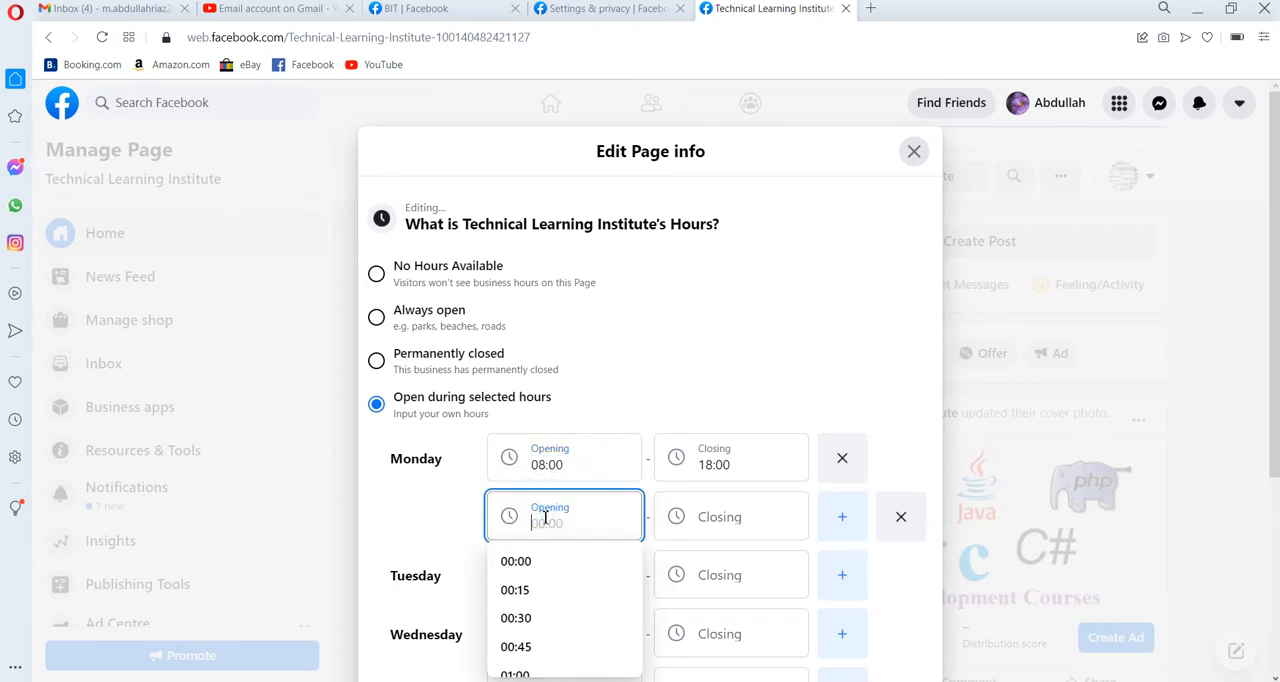
key(ctrl+v)
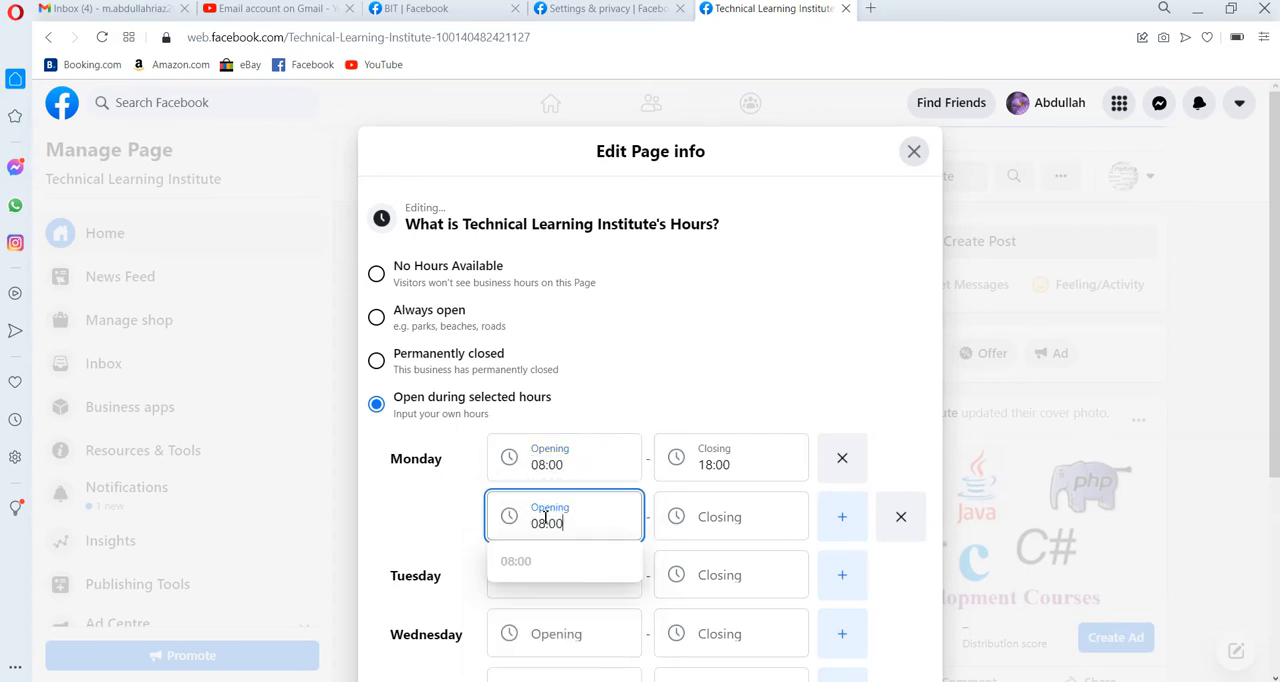
Set the opening time of Tuesday, Wednesday, Friday and Saturday to 08:00.
click(558, 593)
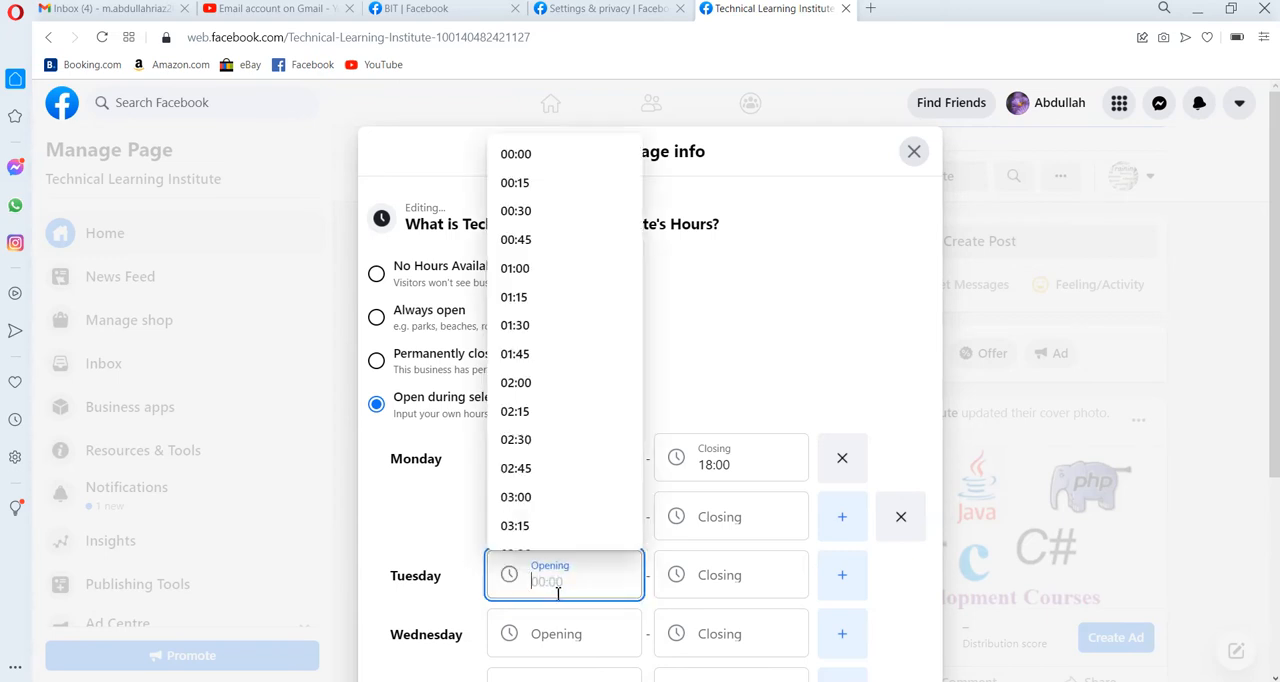
key(ctrl+v)
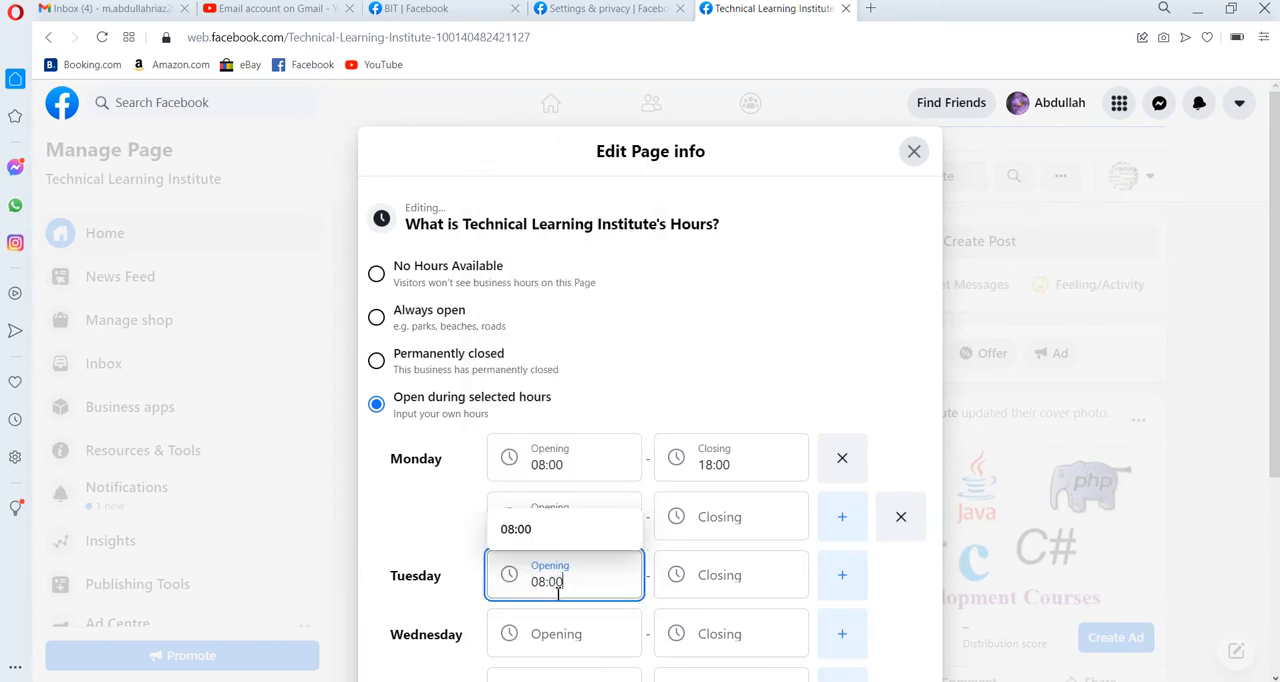
click(1275, 678)
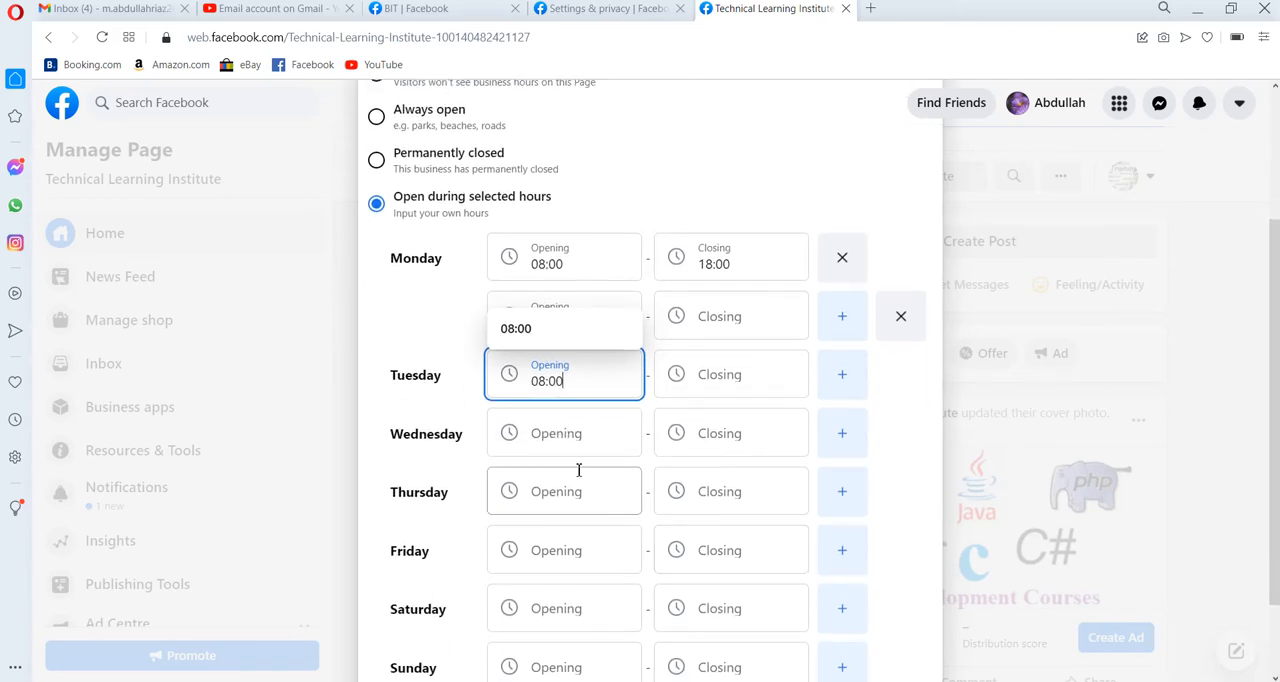
click(573, 433)
key(ctrl+v)
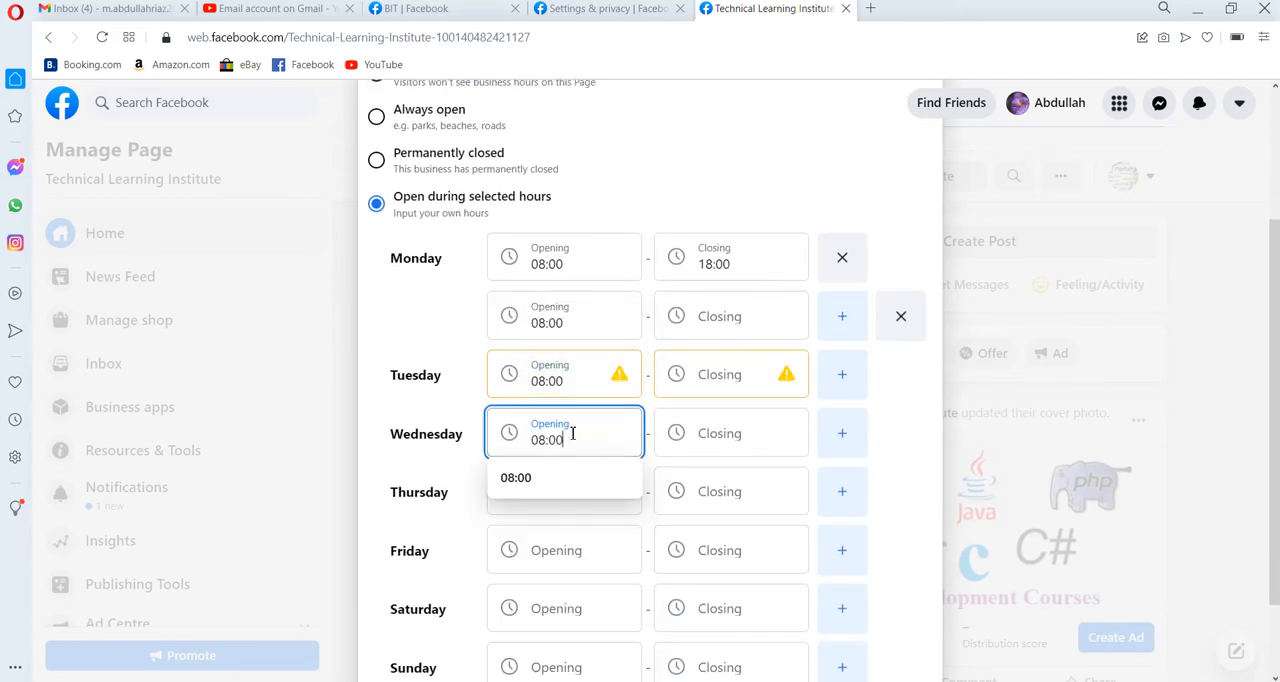
click(546, 550)
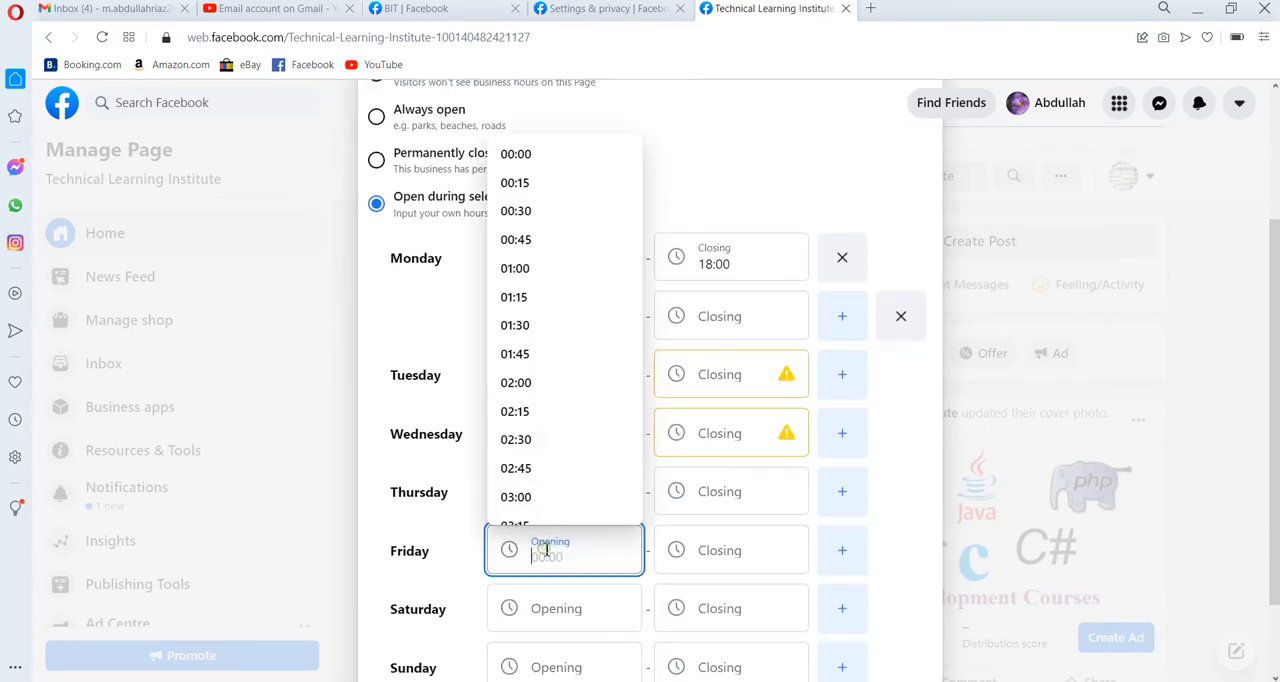
key(ctrl+v)
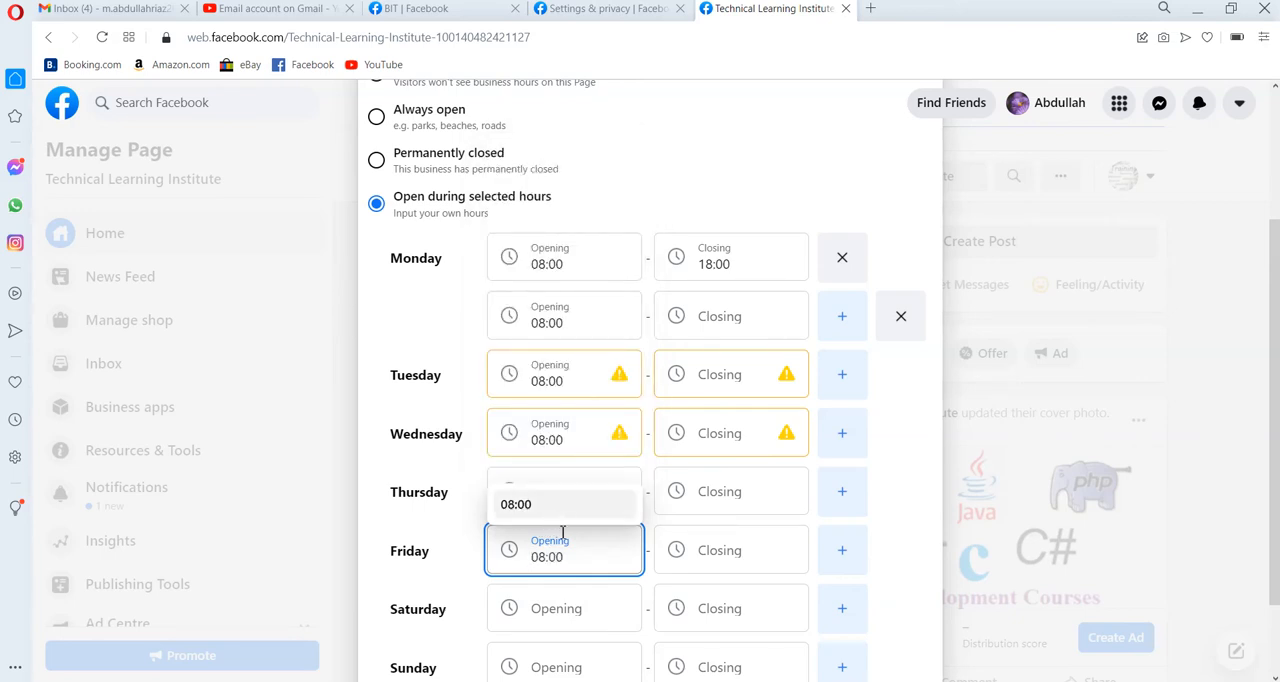
click(554, 610)
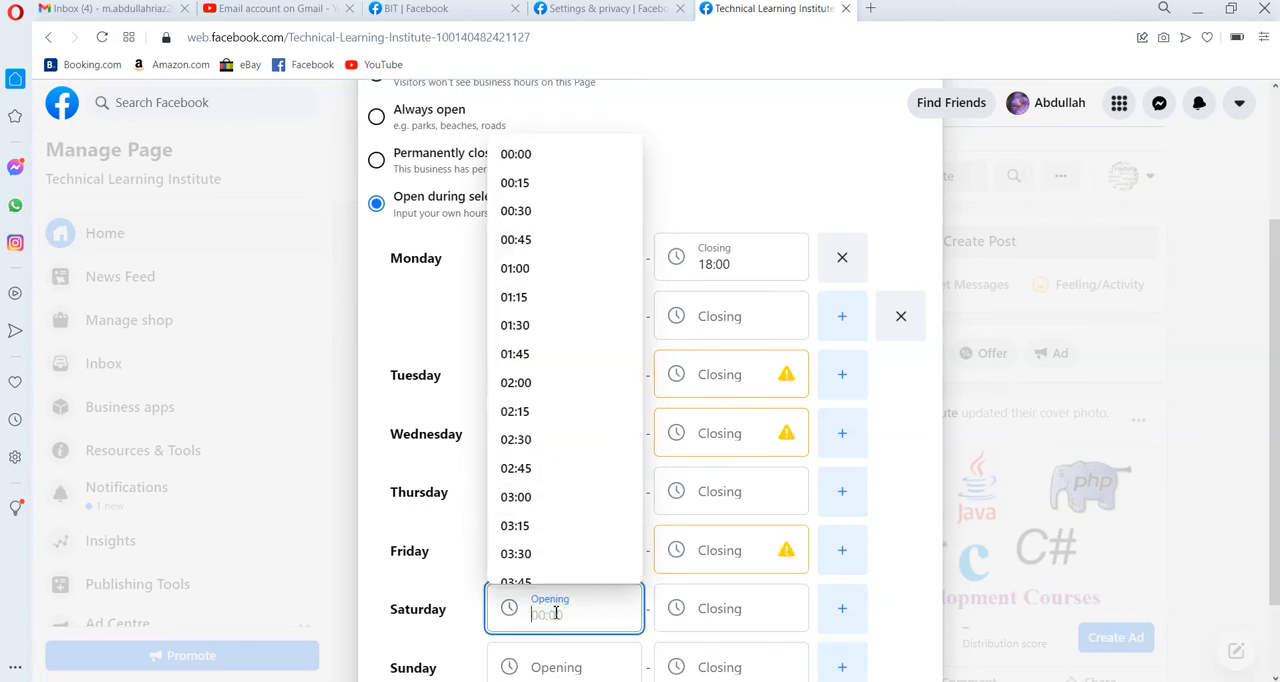
key(ctrl+v)
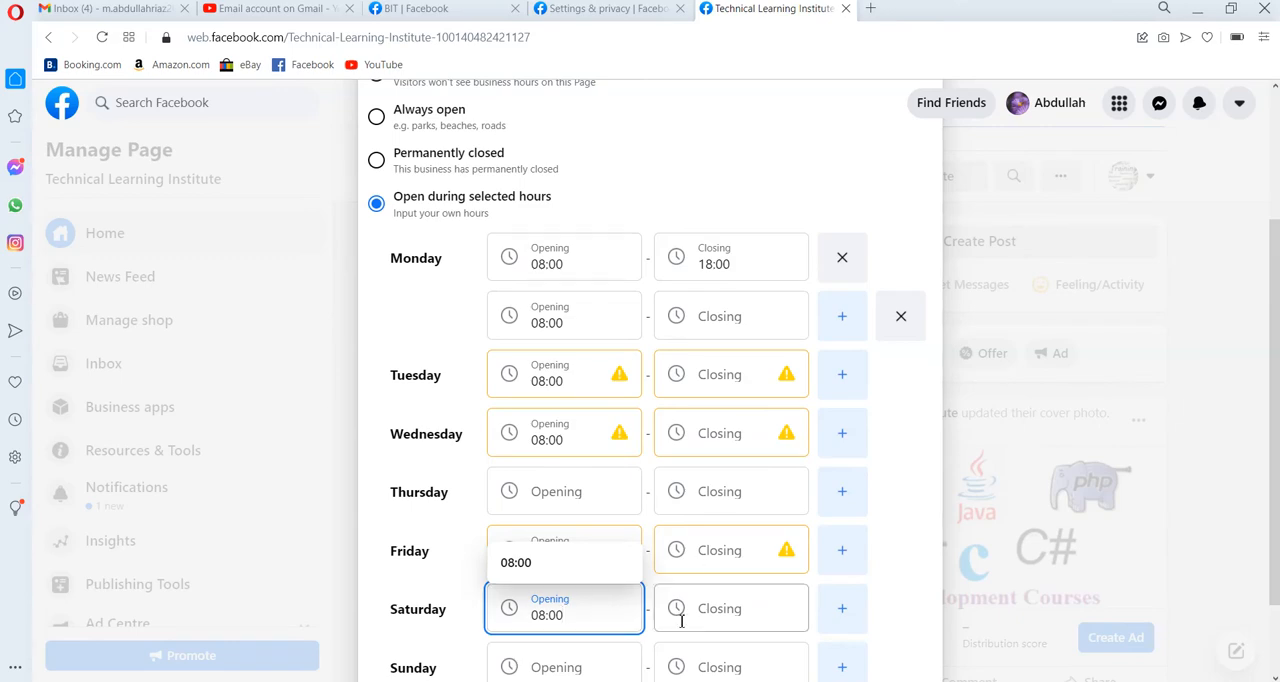
click(909, 378)
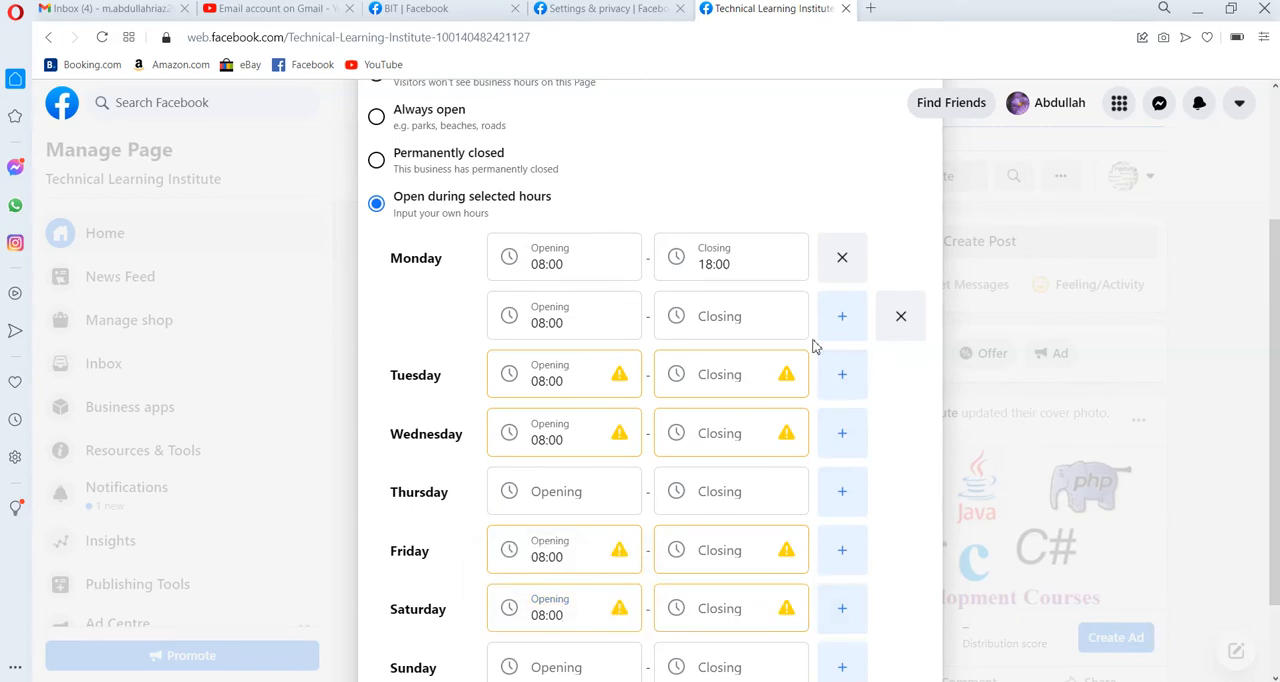
Copy Monday's 18:00 closing time into Monday's second time slot.
drag(734, 266, 692, 272)
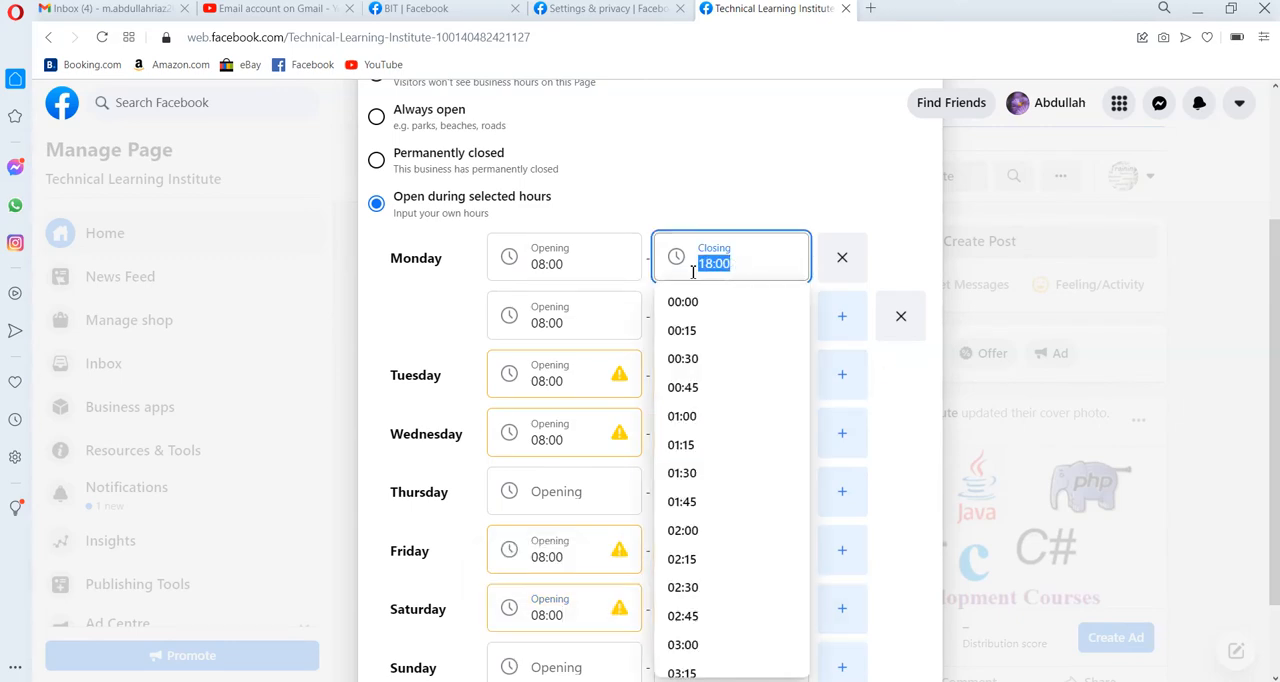
click(921, 420)
click(741, 330)
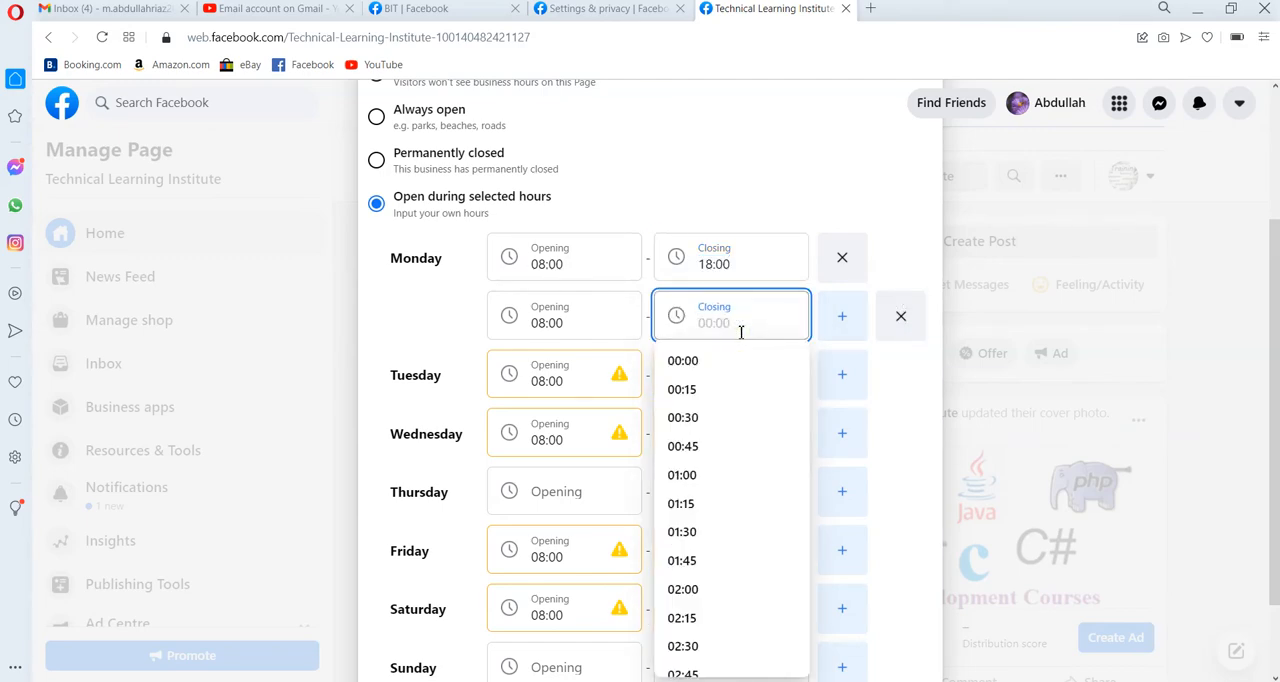
text(18:00)
click(906, 431)
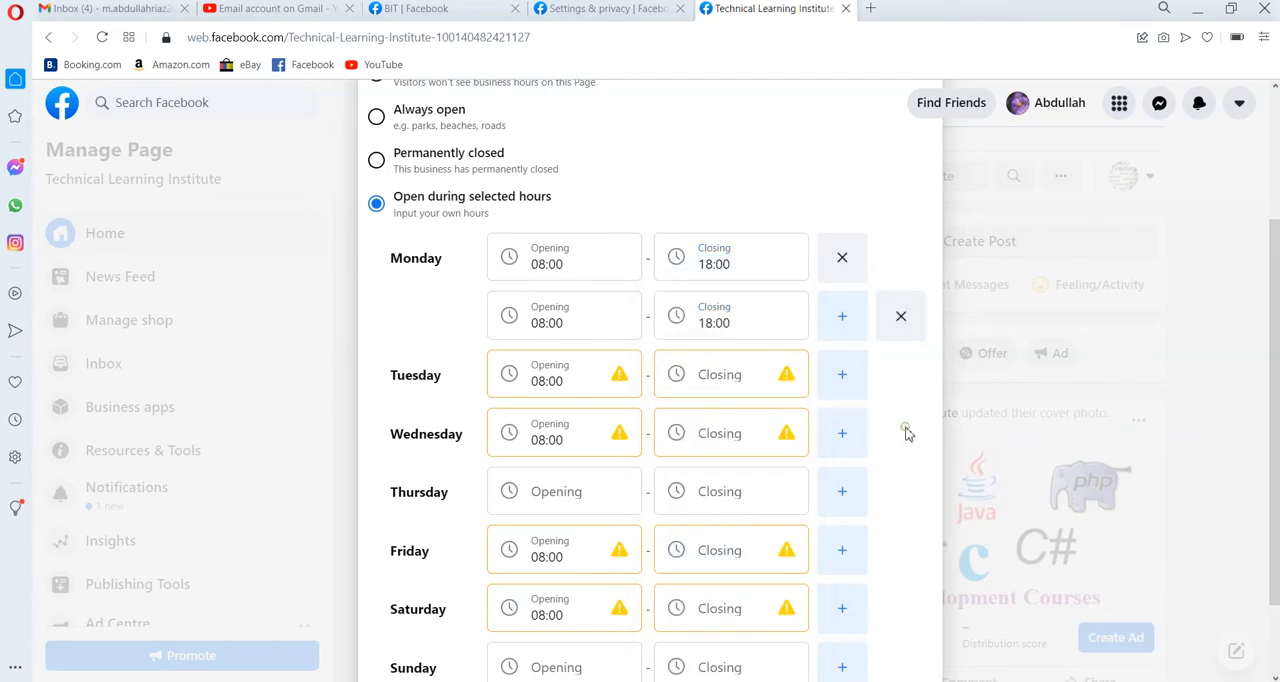
Set the closing time of Tuesday and Wednesday to 18:00.
click(724, 389)
text(18:00)
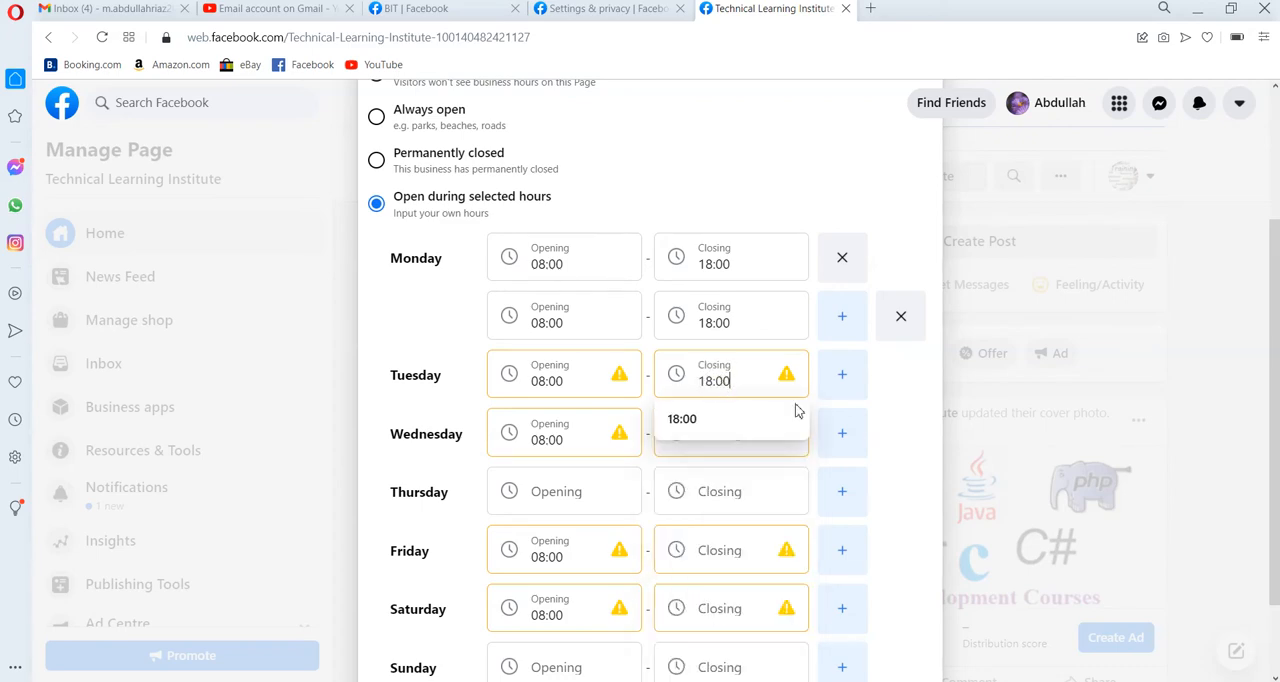
click(906, 473)
click(718, 438)
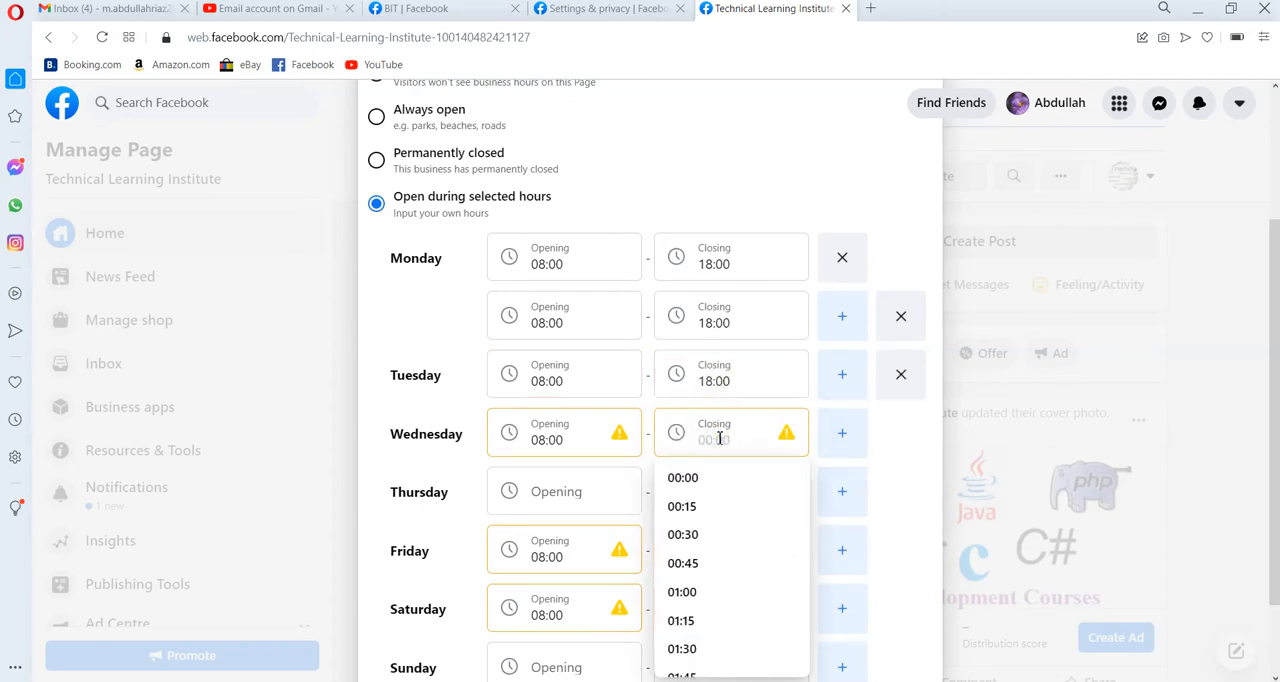
text(18:00)
click(889, 540)
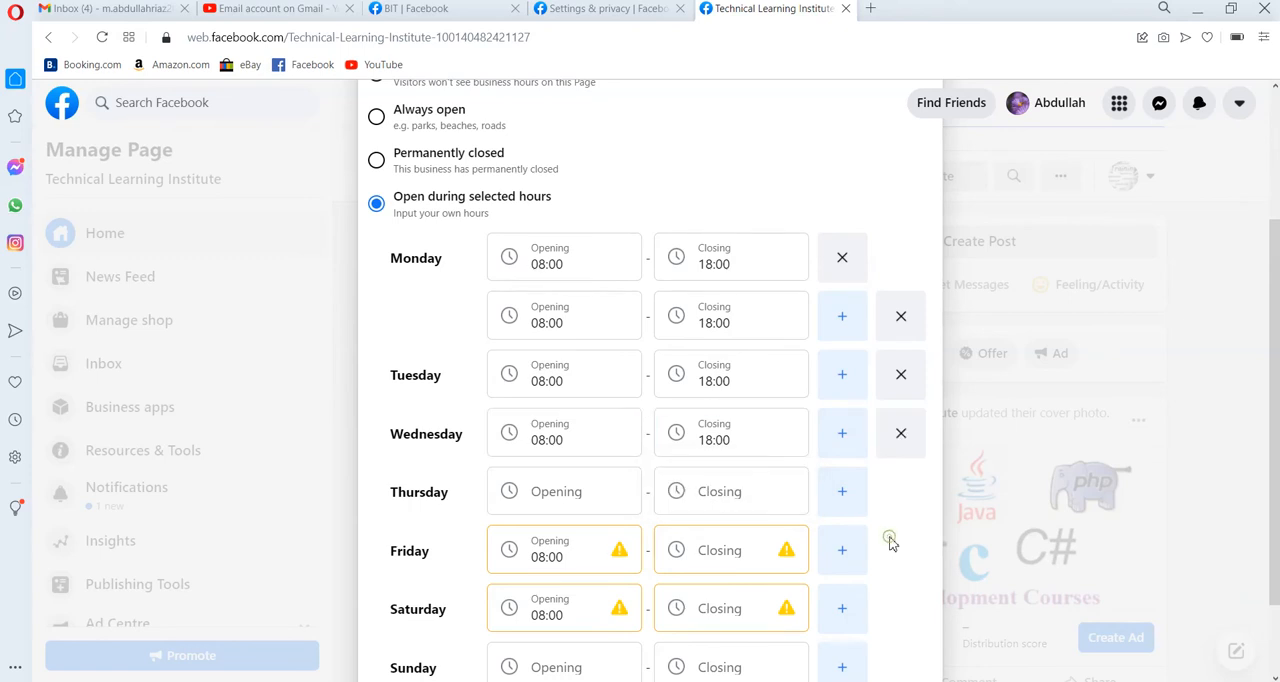
Add a second time slot for Friday and remove Monday's duplicate second slot.
click(838, 551)
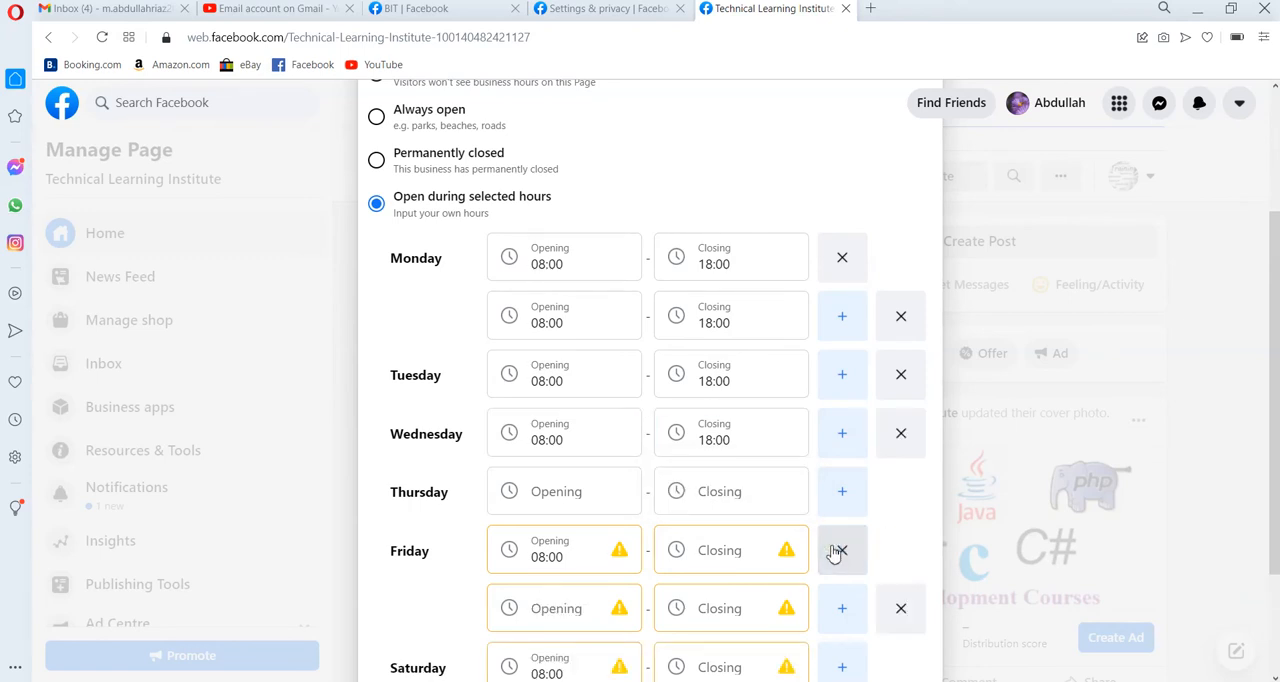
click(897, 325)
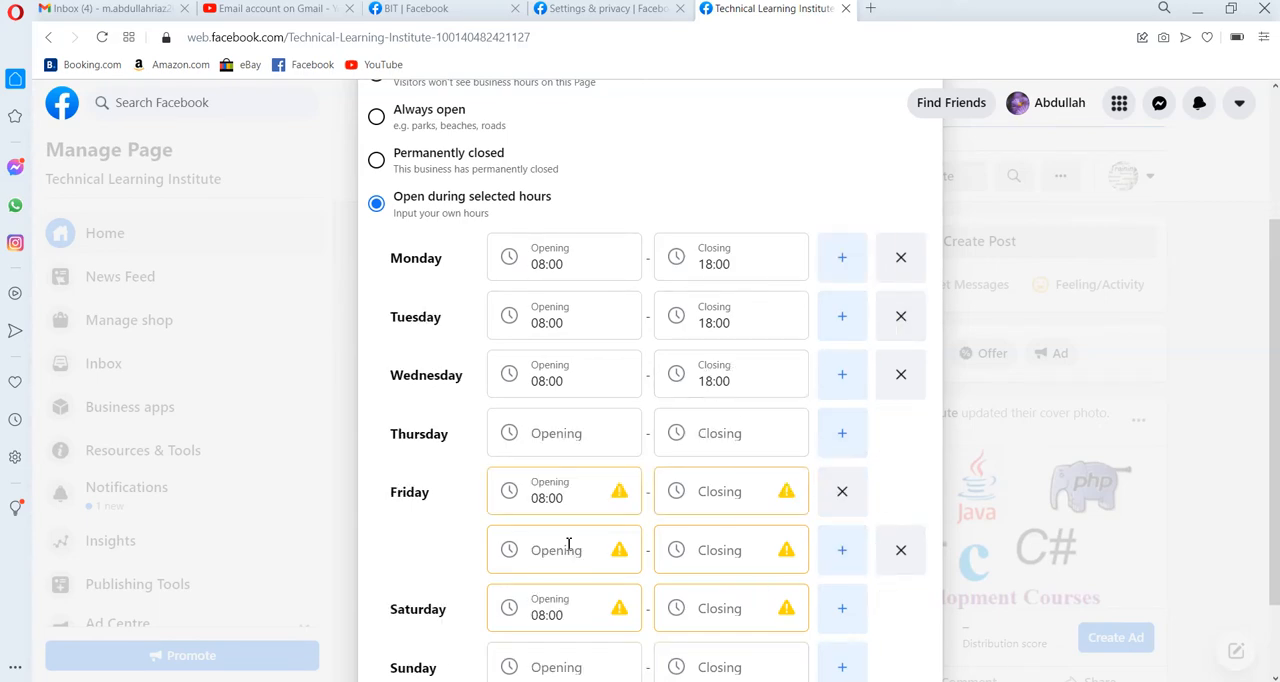
Set the closing time of Friday's first time slot to 12:00.
click(704, 503)
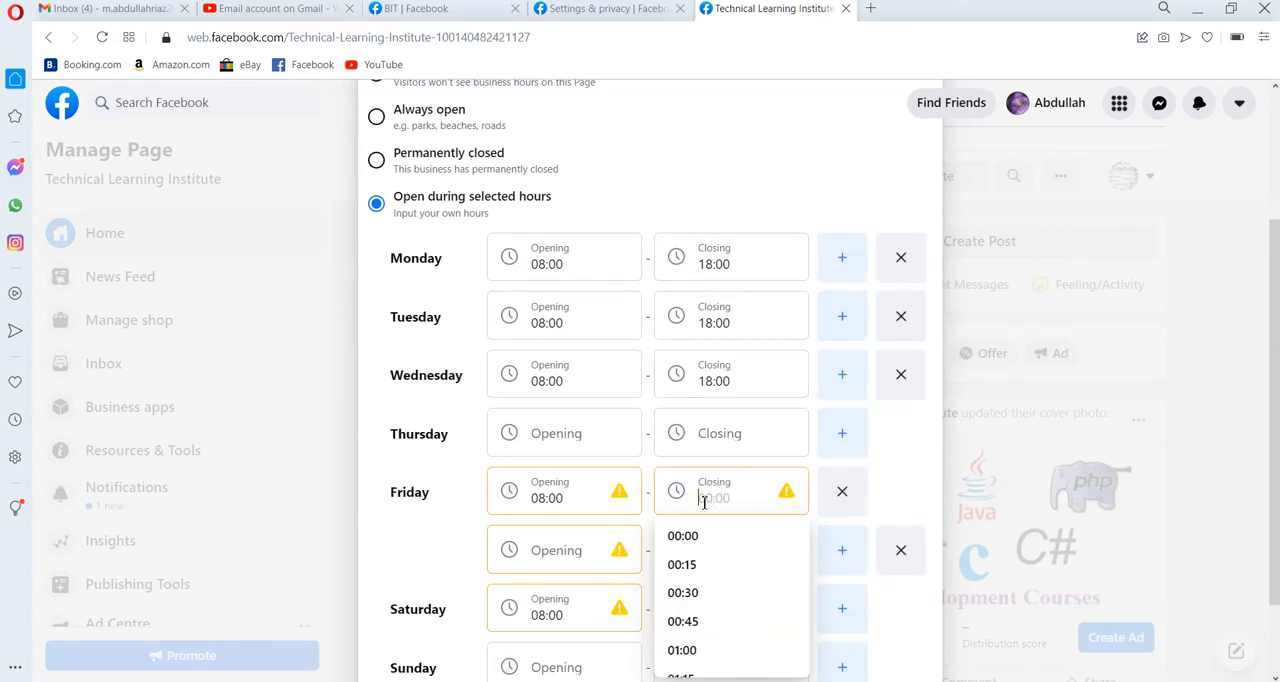
text(12)
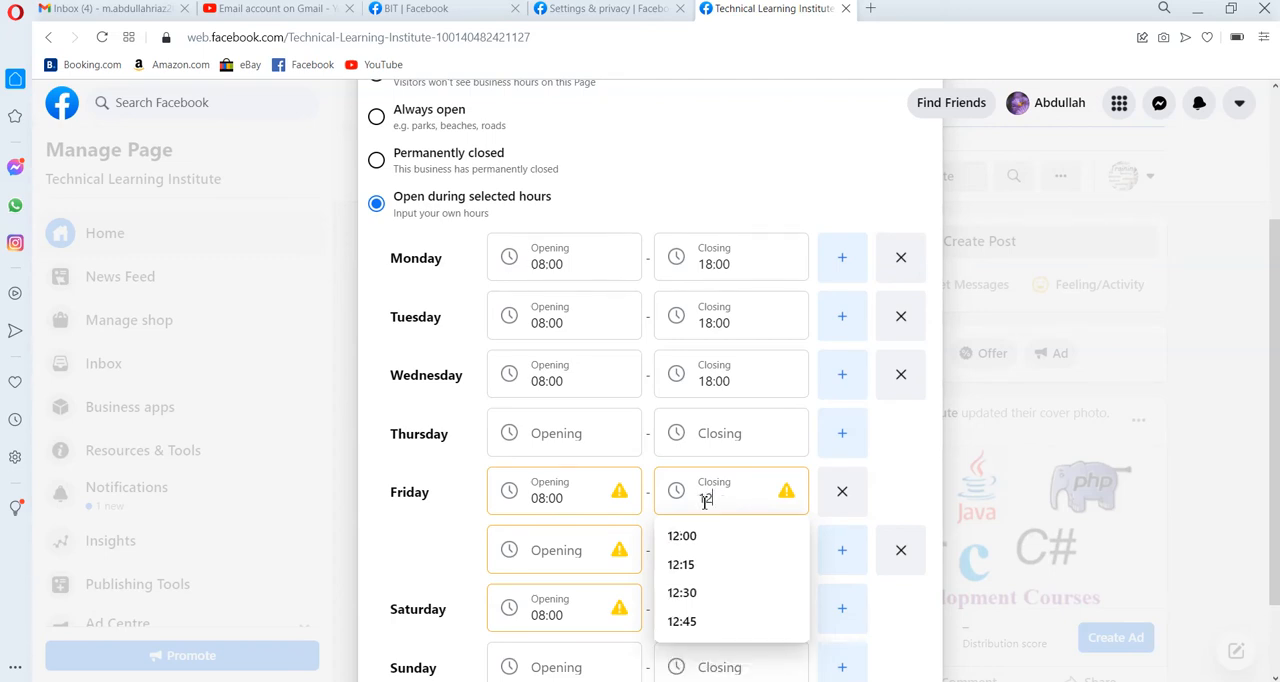
key(Down)
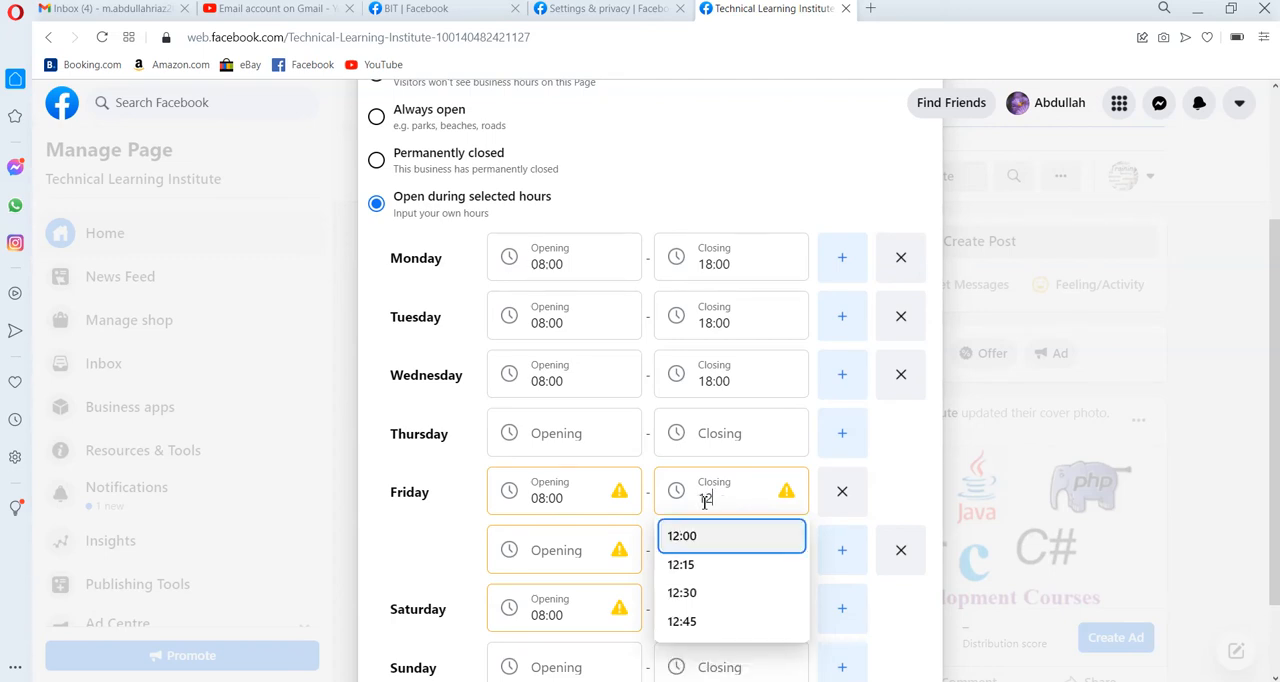
key(Return)
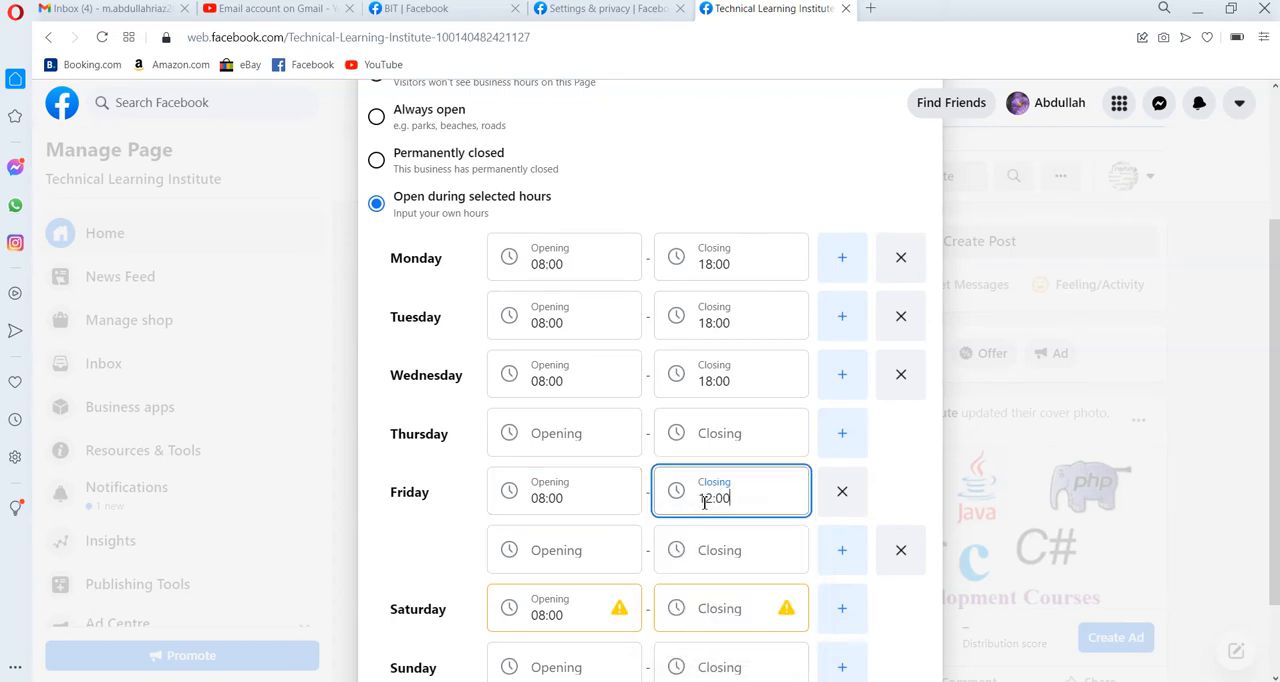
Set Friday's second time slot to open at 14:30 and close at 18:00.
click(561, 555)
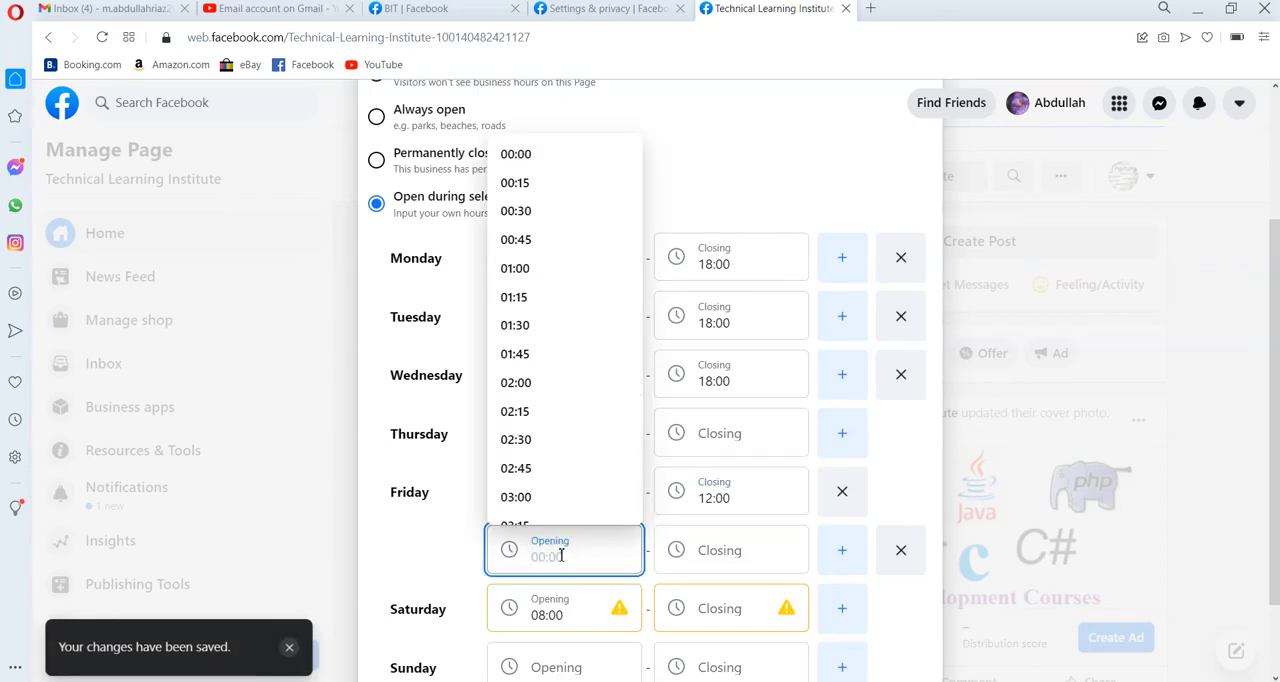
text(14)
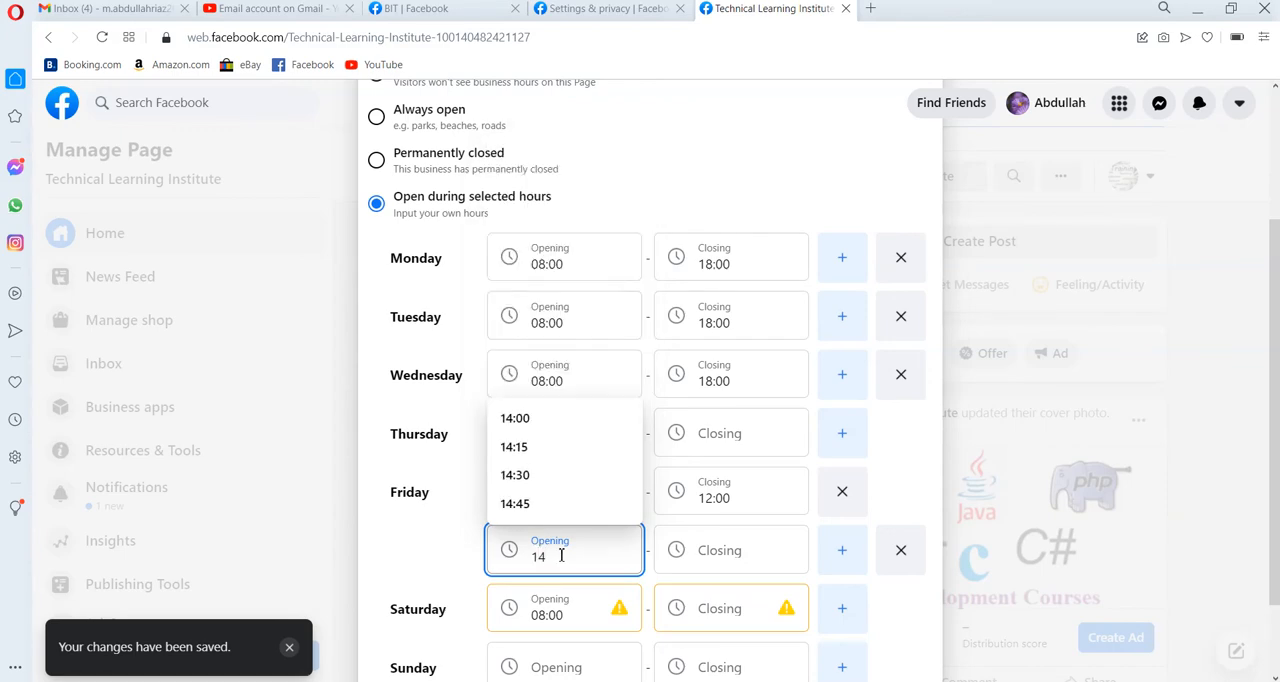
click(515, 477)
click(712, 562)
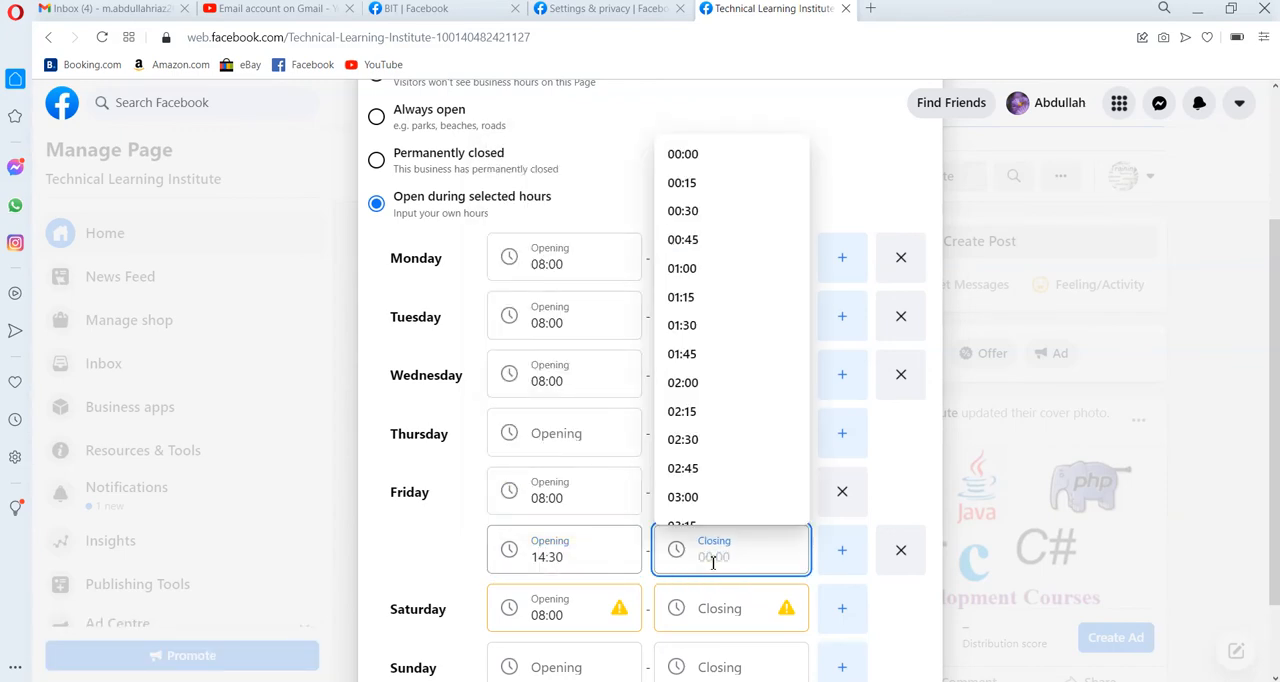
text(18:00)
click(902, 628)
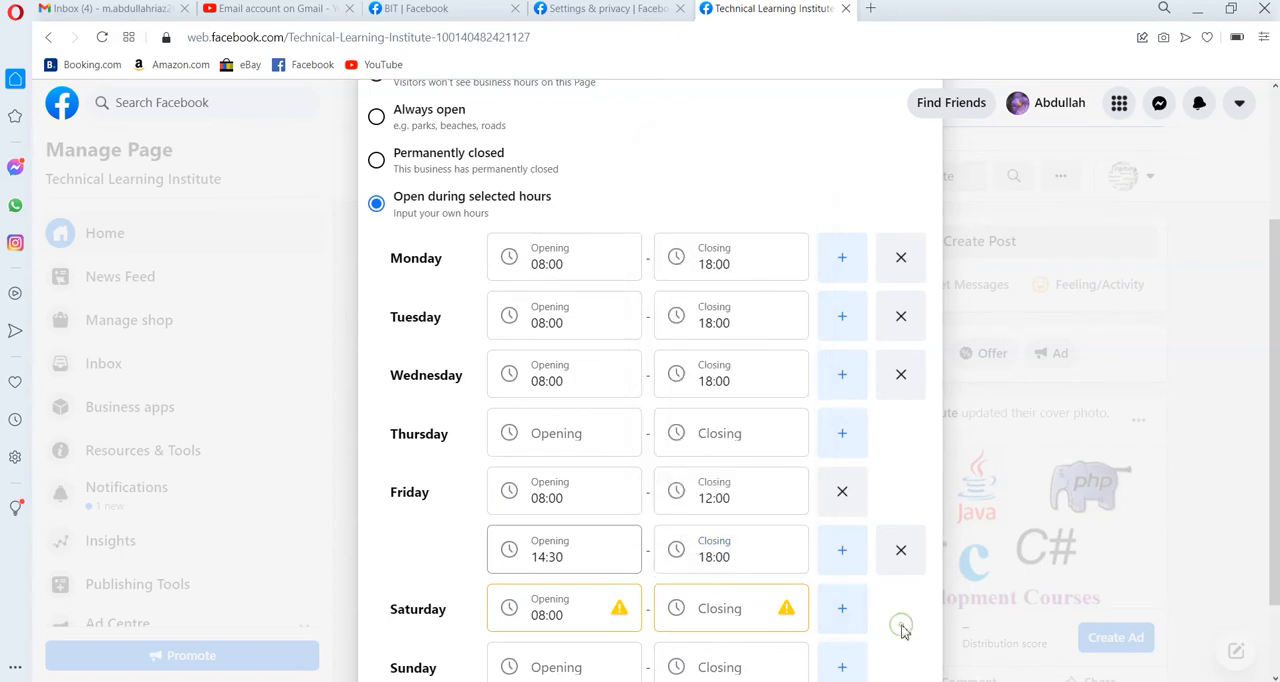
Set Saturday's closing time to 18:00 and close the business hours editor.
click(715, 603)
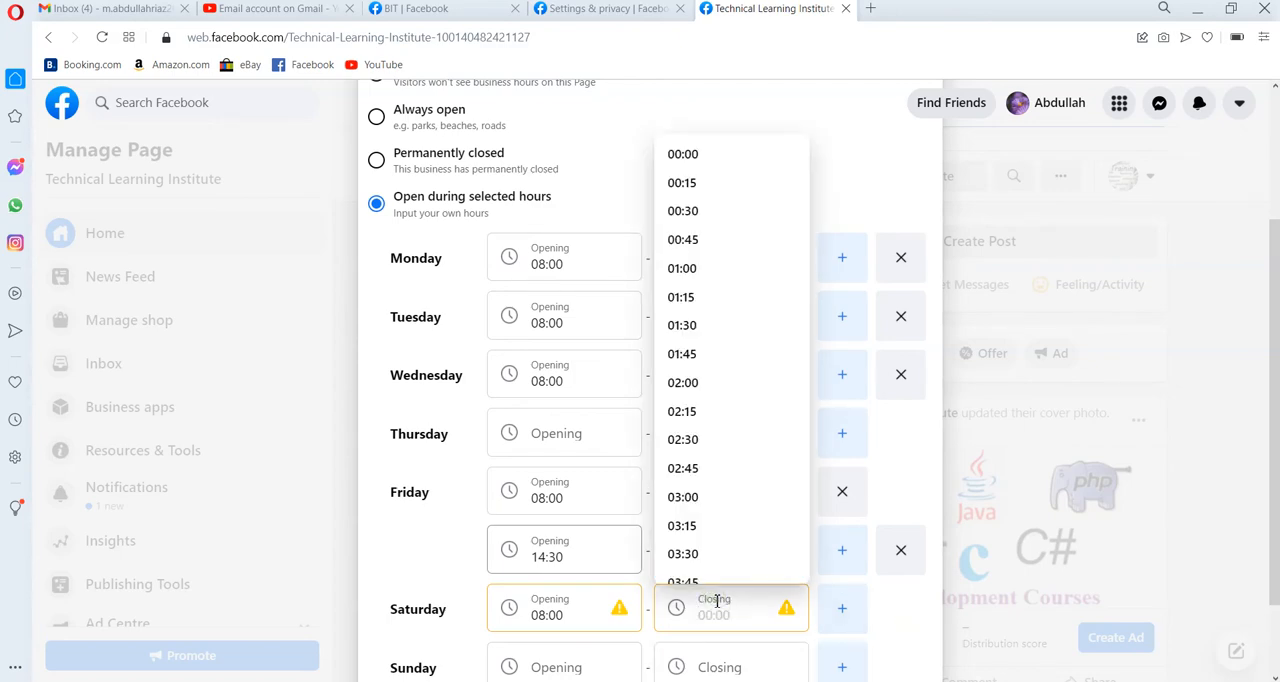
text(18:00)
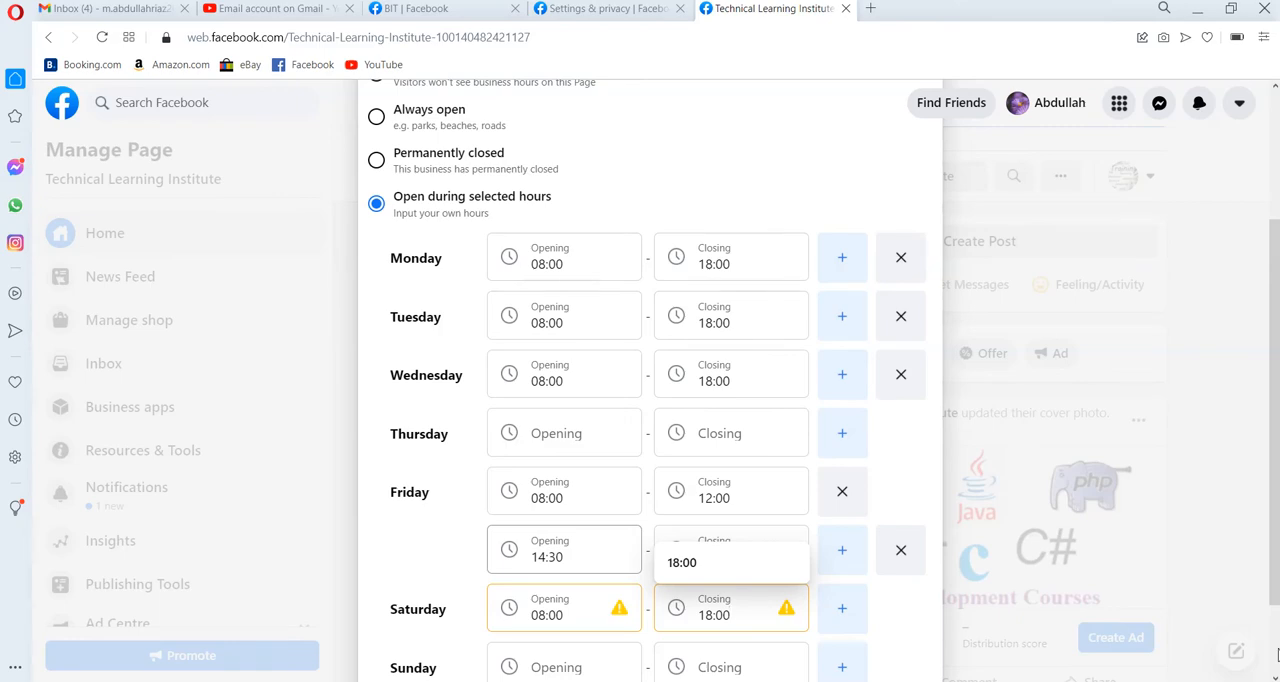
click(937, 641)
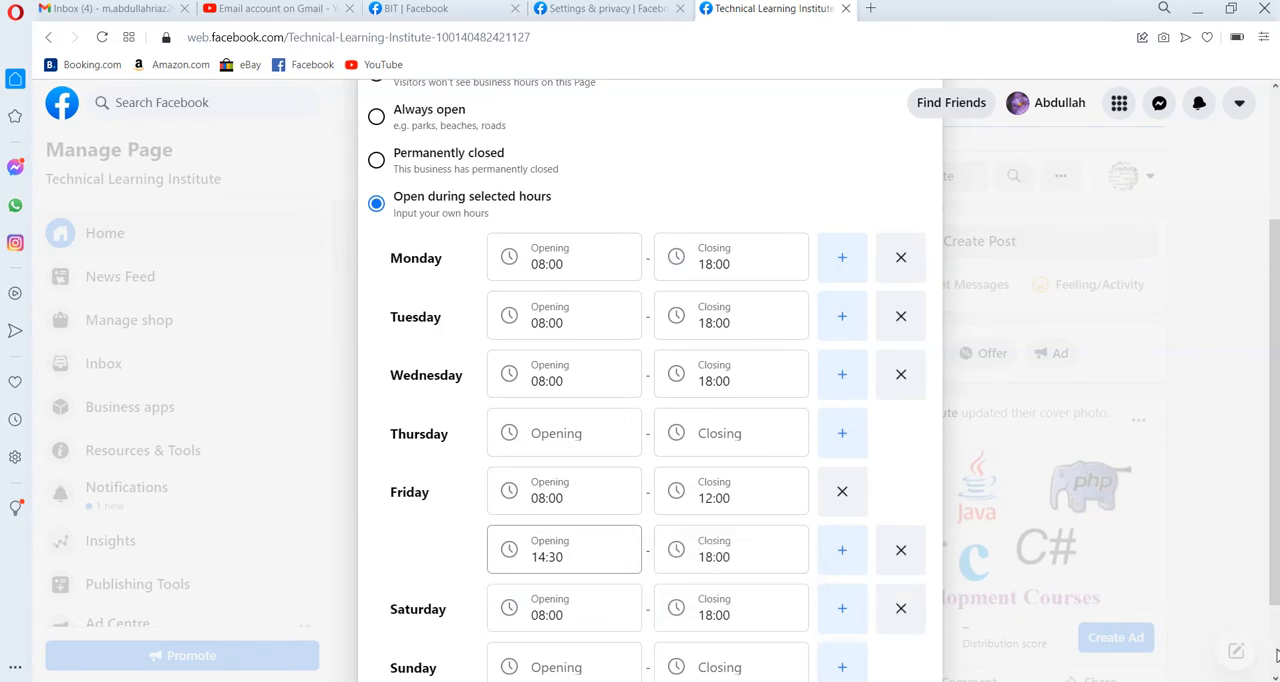
scroll(1275, 655, down, 1)
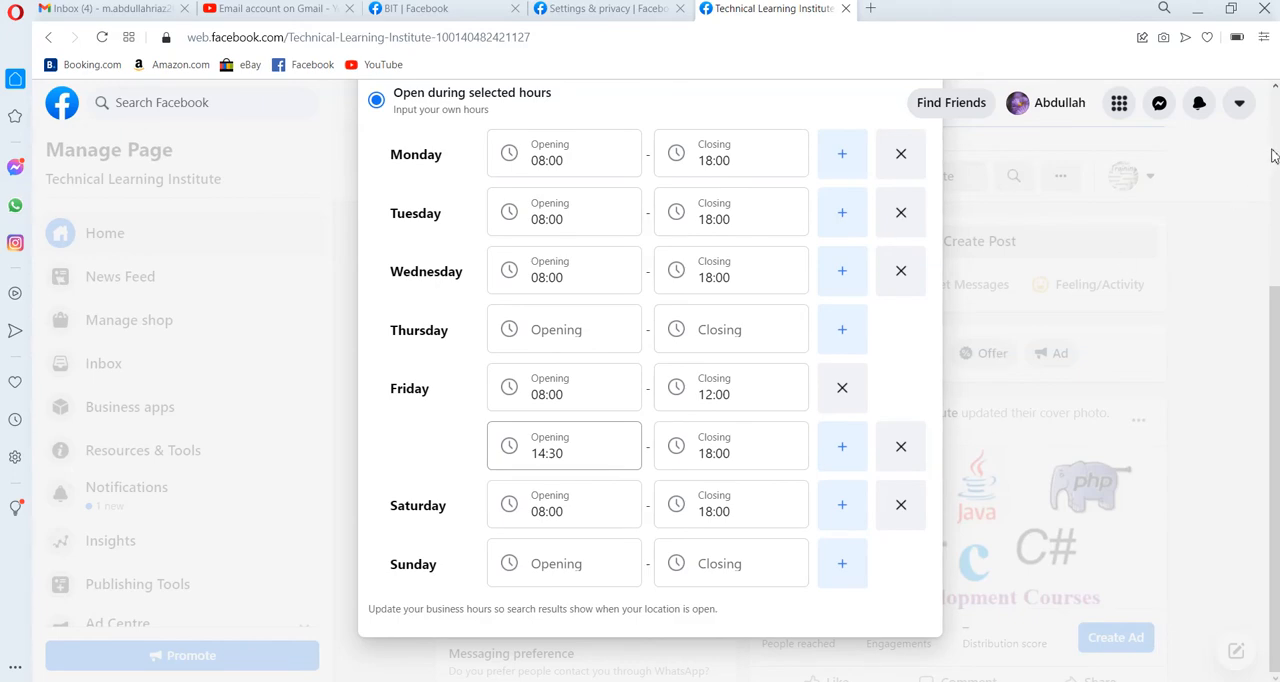
scroll(1272, 155, up, 3)
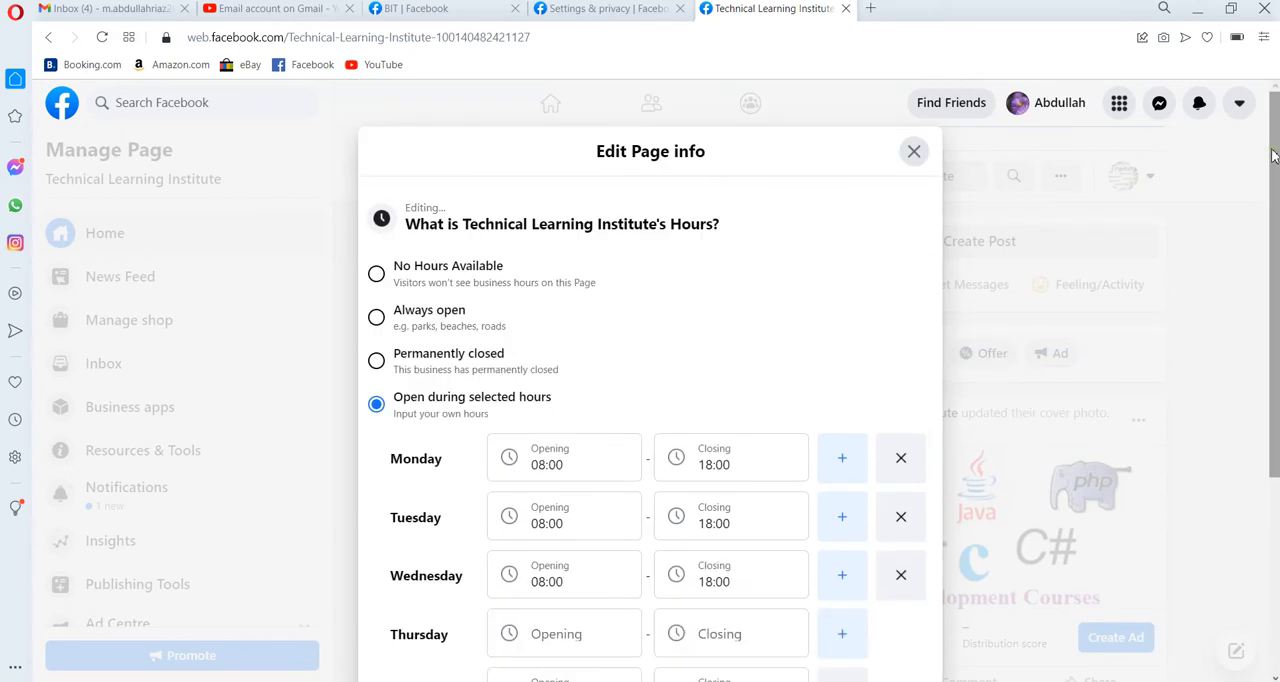
click(918, 162)
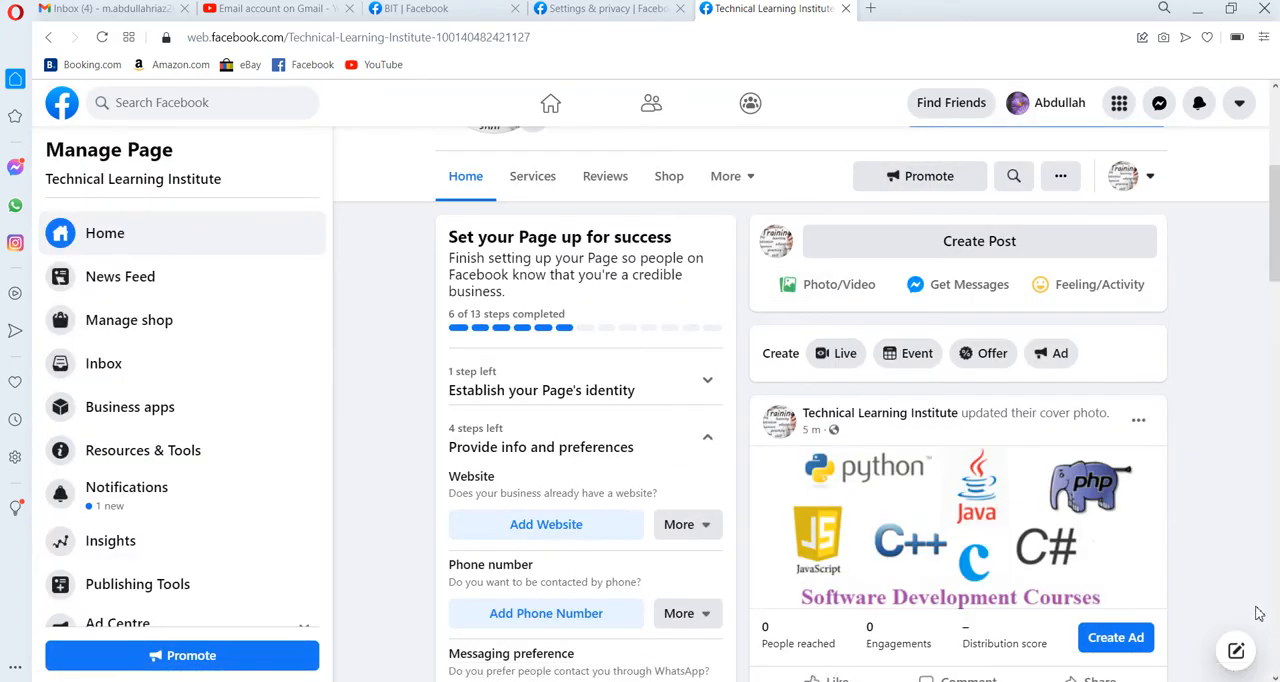
Save the "Invite 10 or more friends" setup task for later and dismiss the "Complete your Page information" tip.
scroll(1262, 630, down, 5)
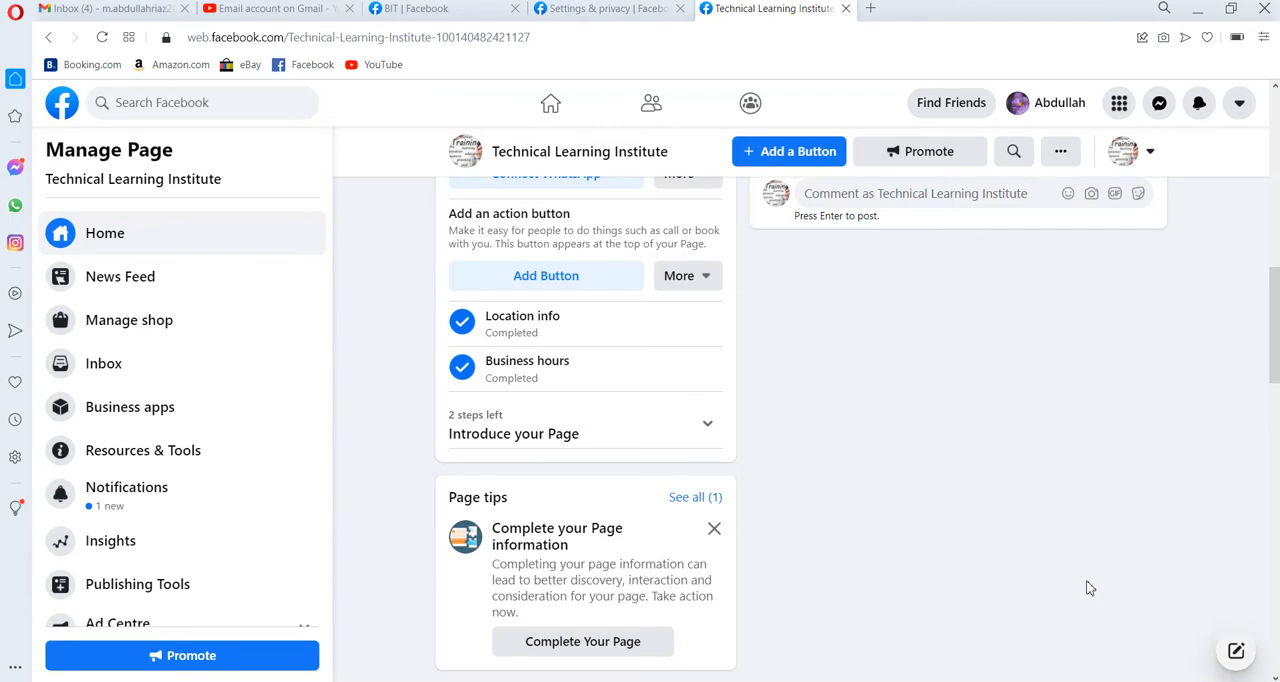
click(543, 430)
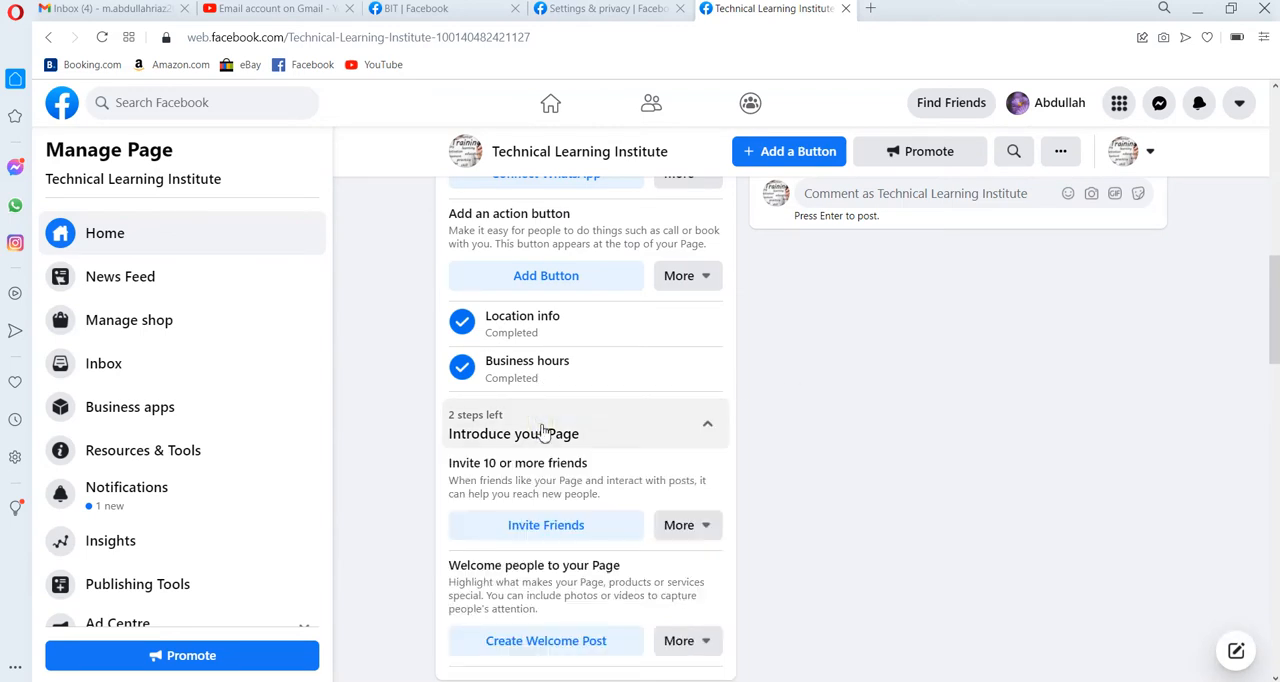
click(702, 530)
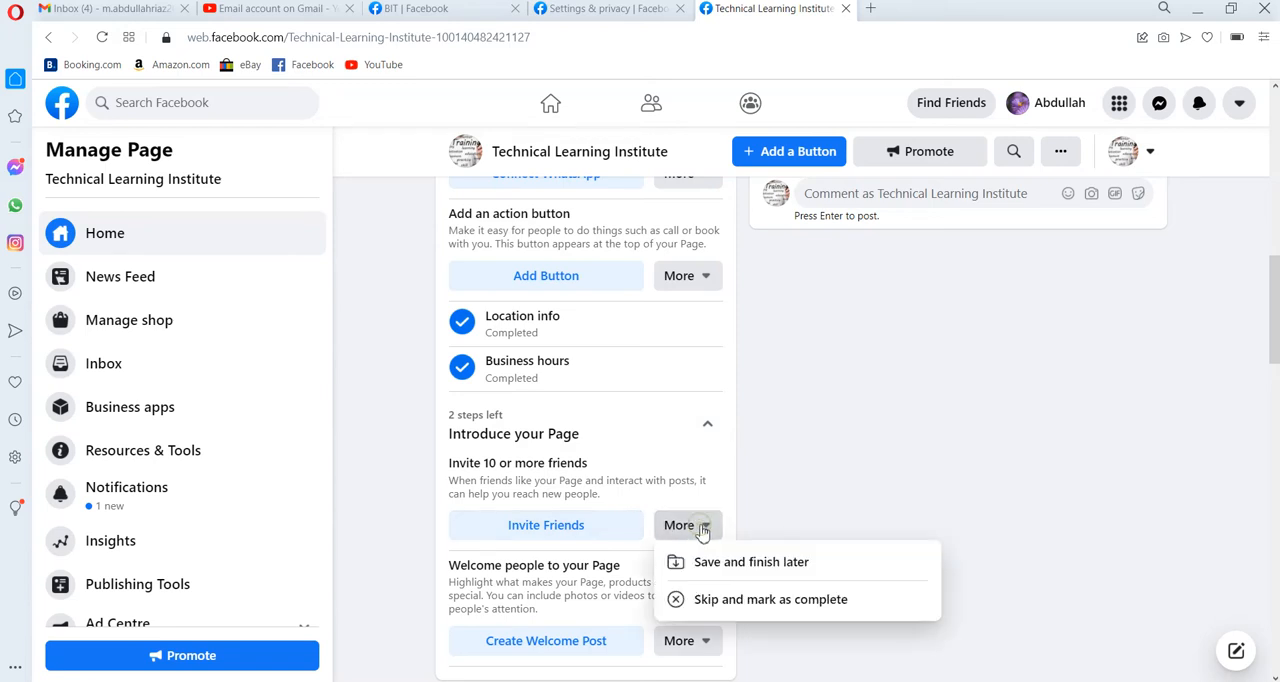
click(780, 564)
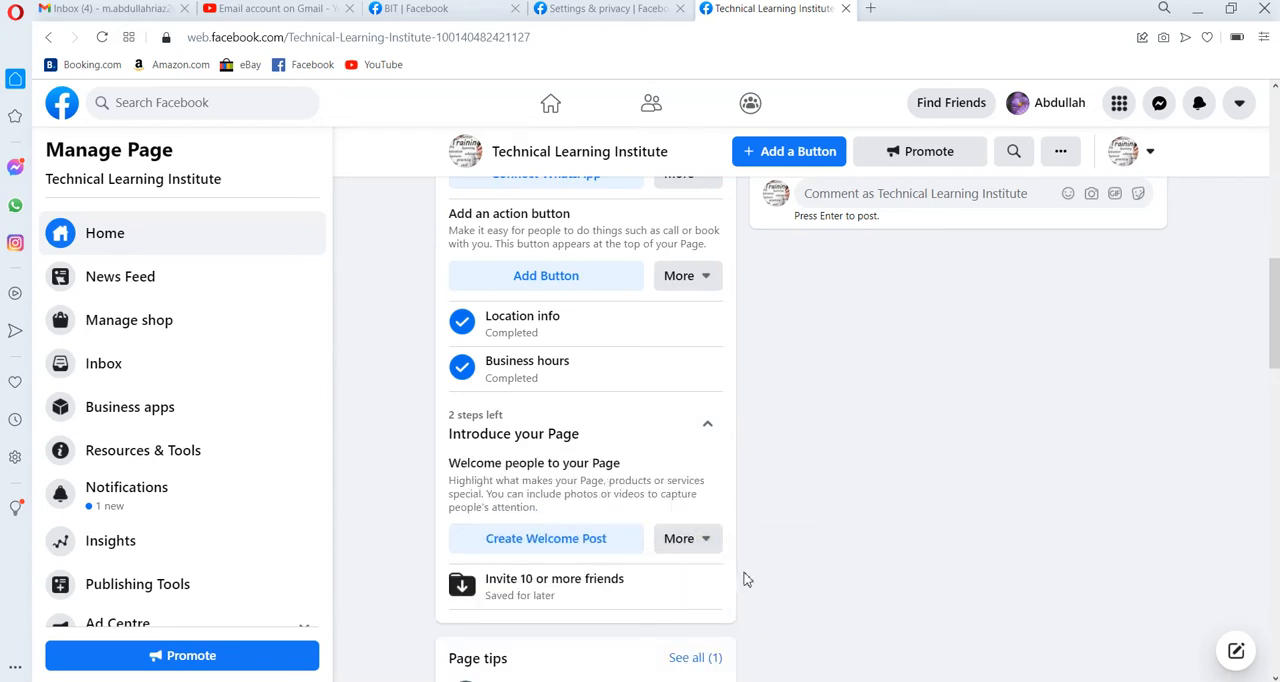
click(706, 427)
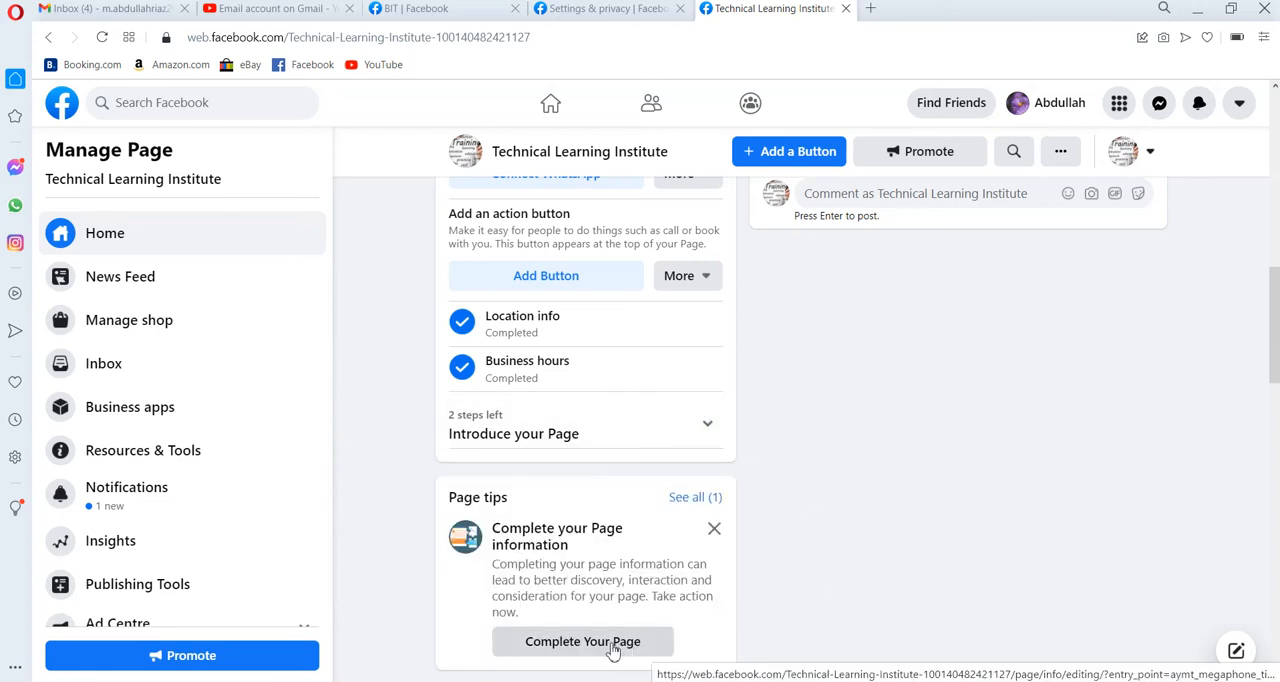
click(713, 530)
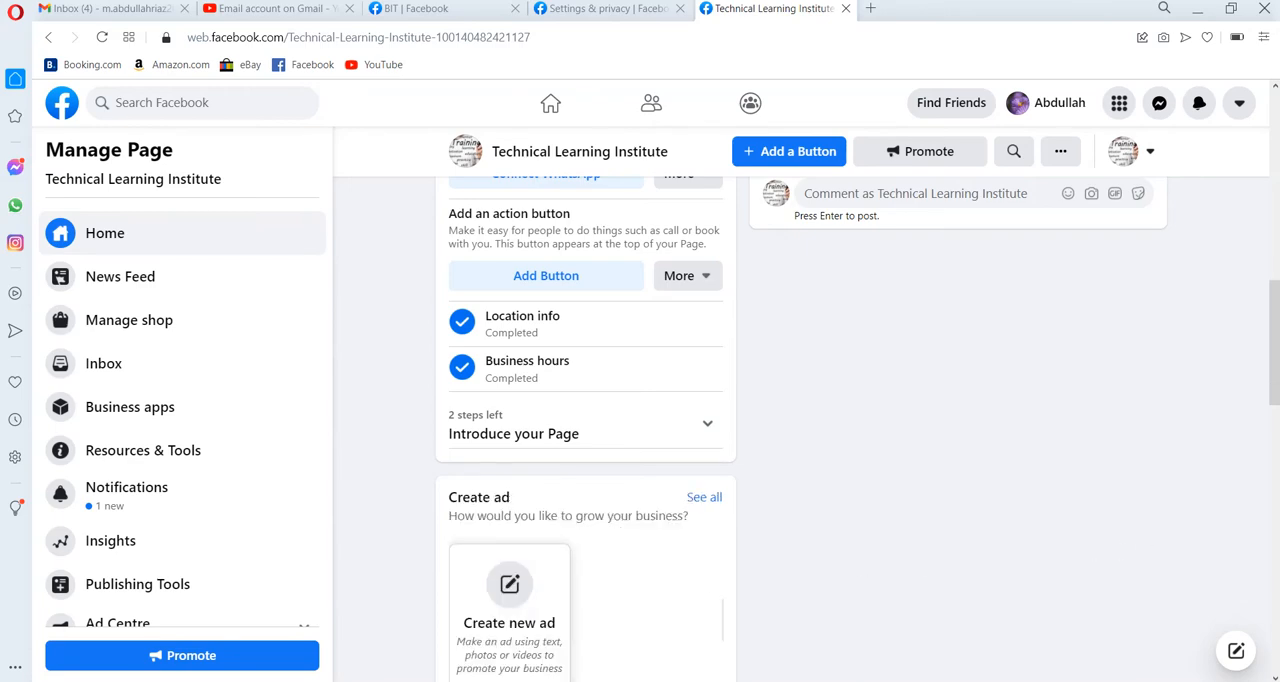
Examine the Page's ad options and its Insights summary for the last 28 days.
scroll(1273, 592, down, 5)
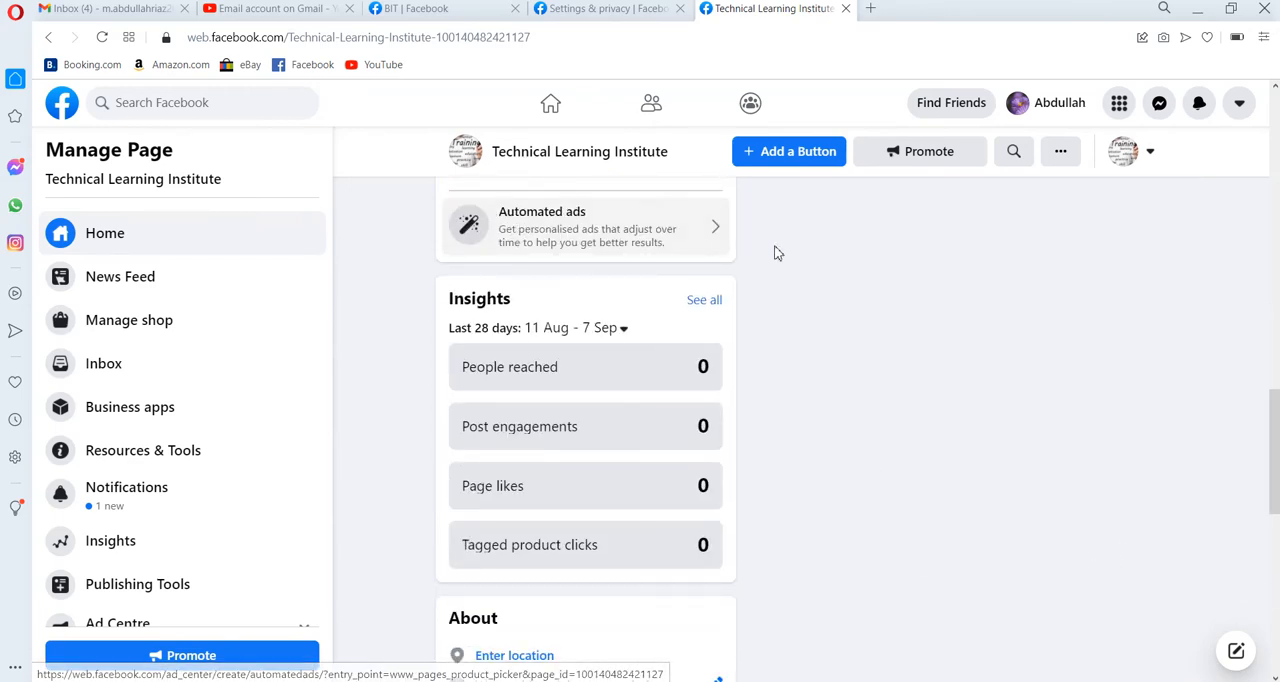
scroll(812, 327, up, 2)
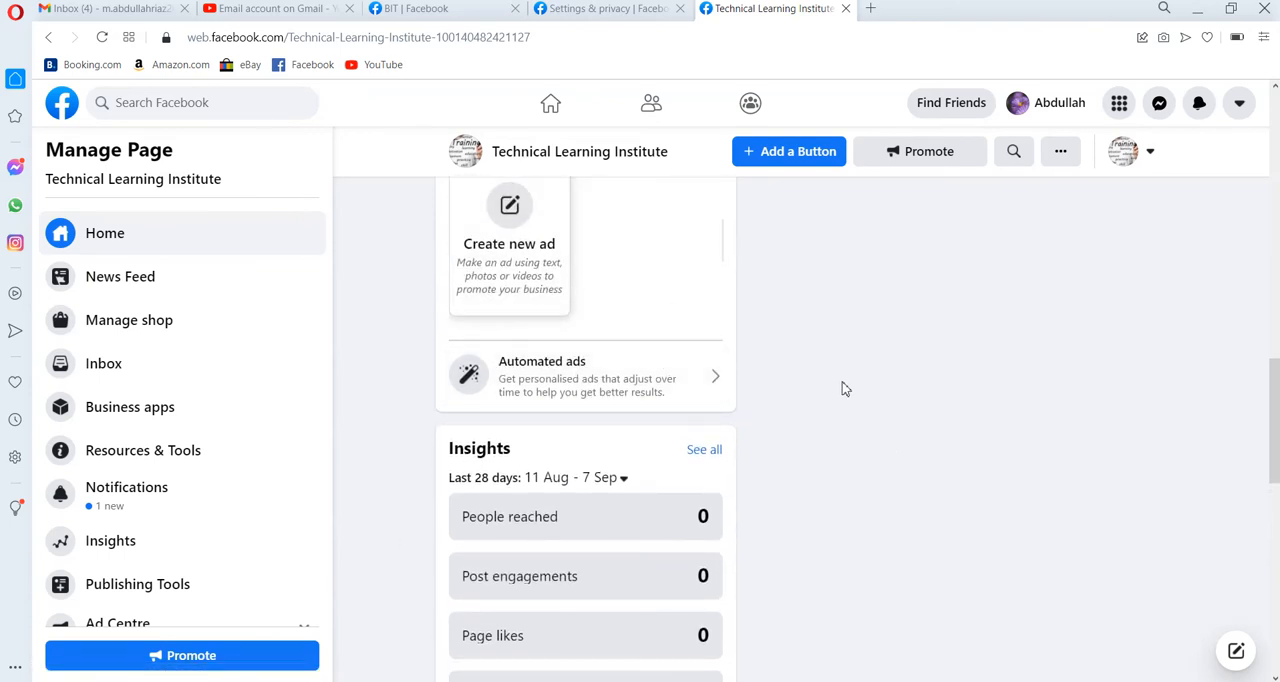
scroll(840, 389, down, 3)
scroll(840, 389, up, 1)
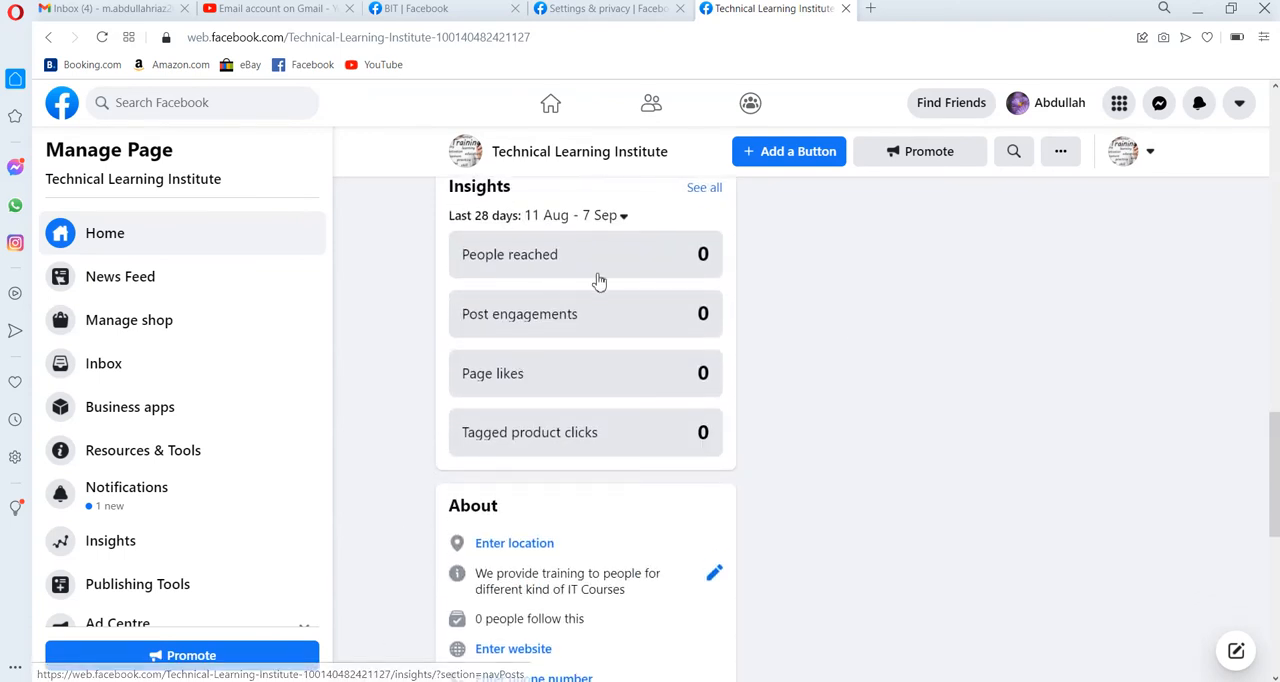
scroll(500, 251, up, 1)
scroll(585, 285, up, 1)
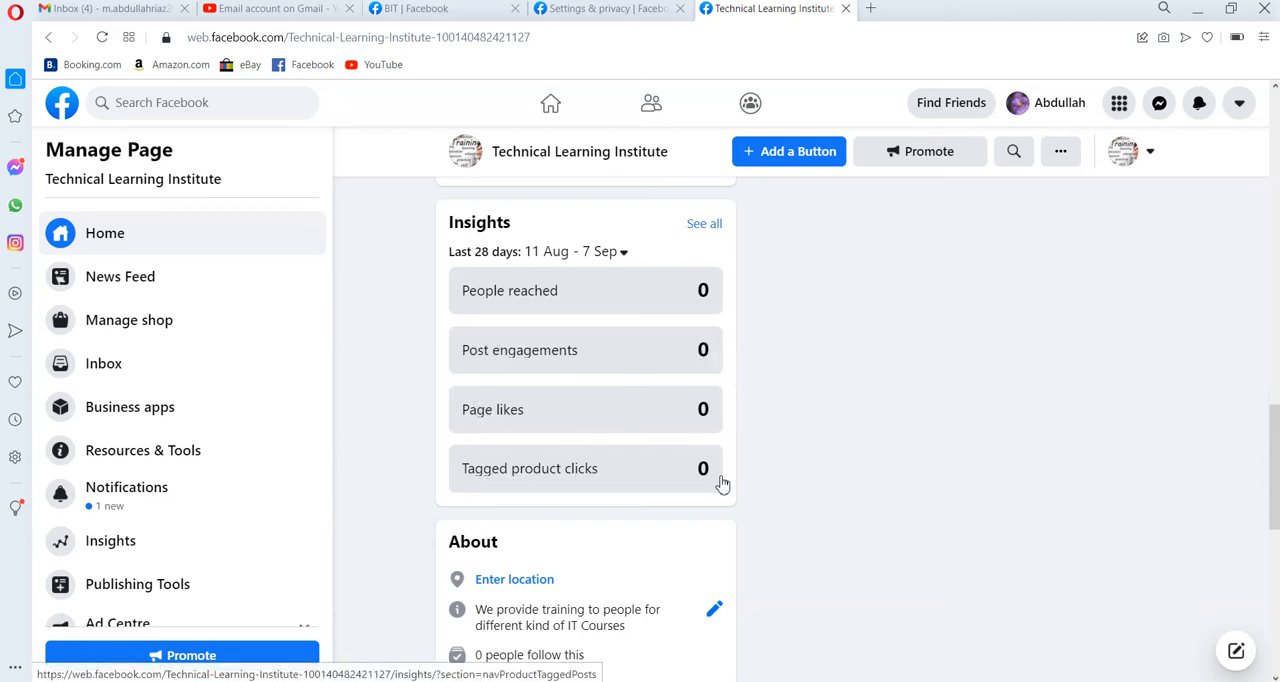
Review the Page's About section, including its location details, and look over the Photos and Page transparency sections.
scroll(722, 484, down, 2)
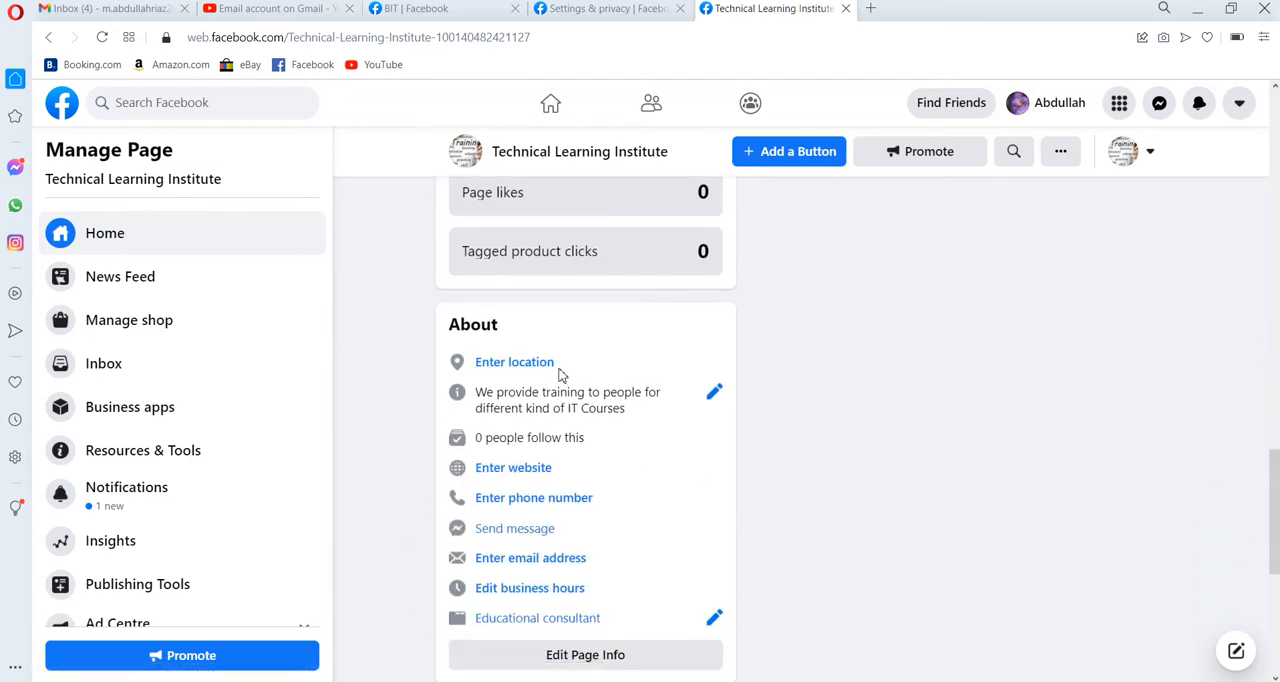
click(531, 365)
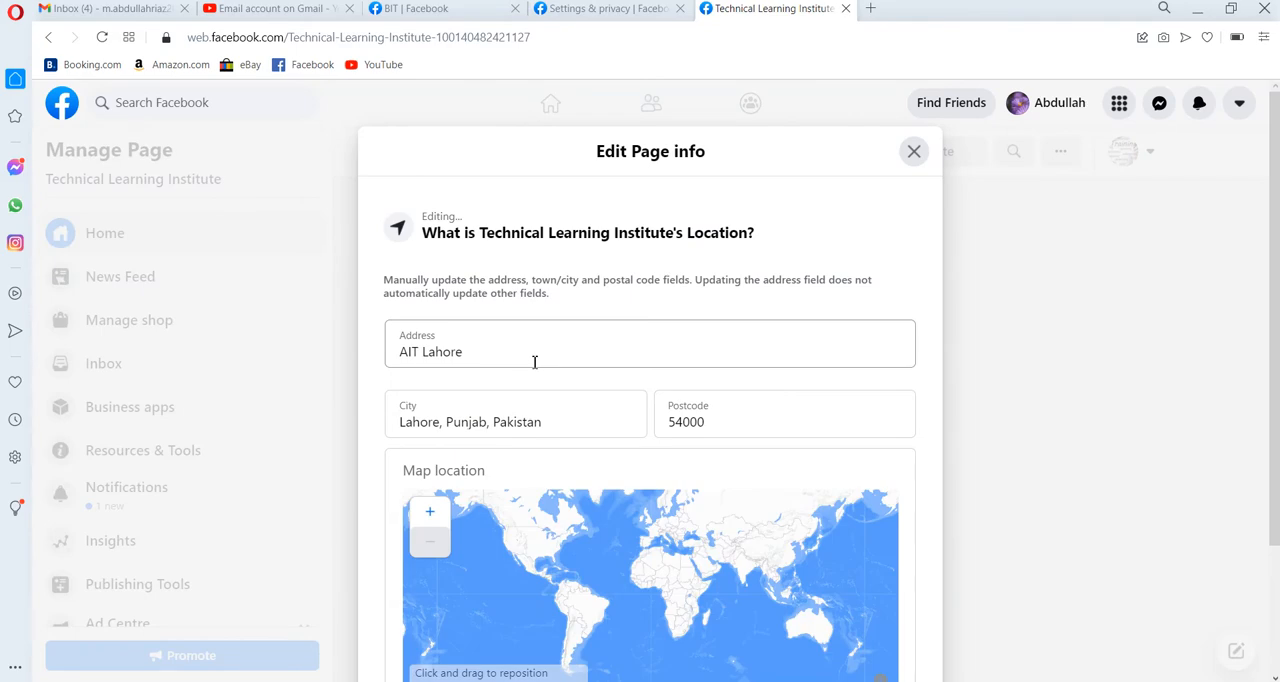
click(913, 153)
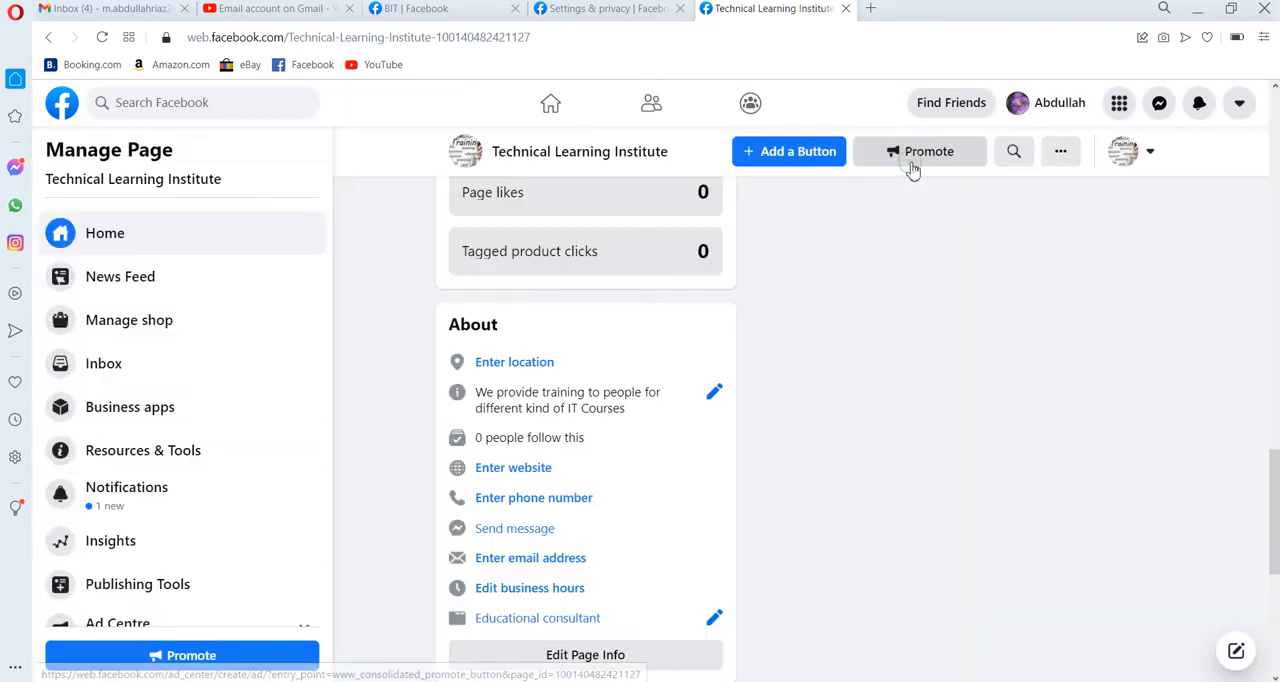
scroll(634, 433, down, 2)
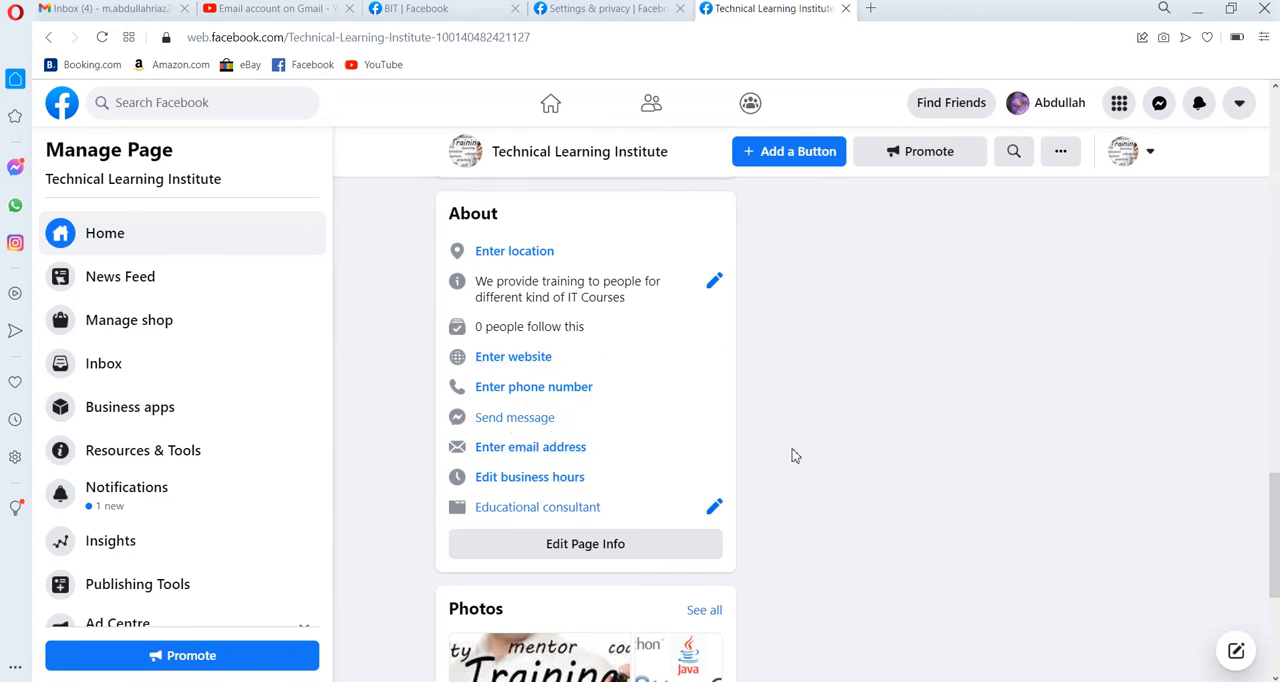
scroll(793, 456, down, 4)
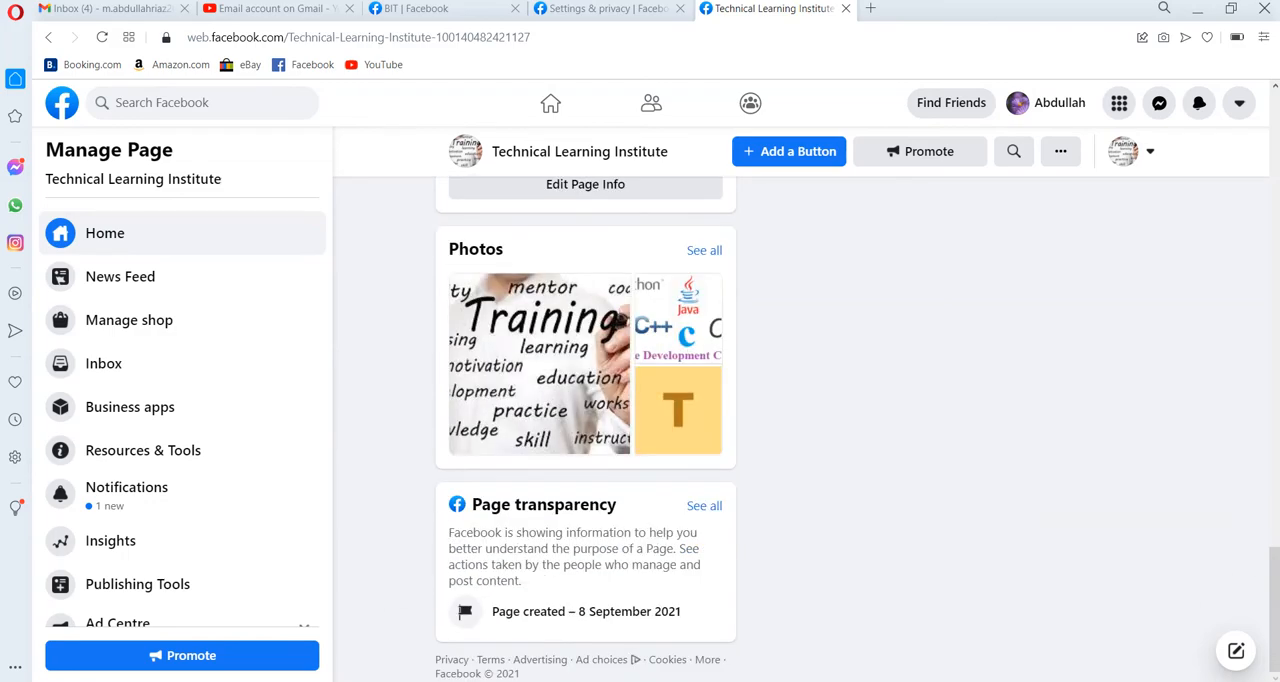
scroll(793, 456, up, 15)
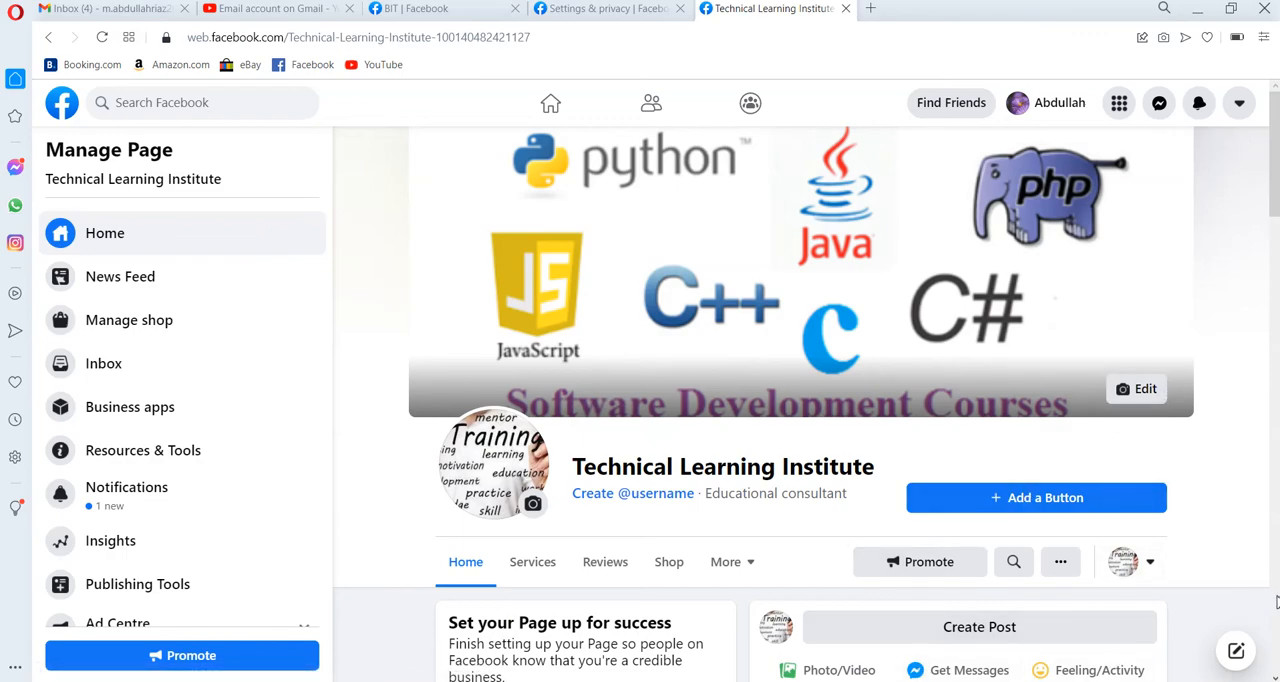
Look over the Page's post options, including the photo/video file picker and the Get Messages post form, then discard the draft.
scroll(1276, 601, down, 5)
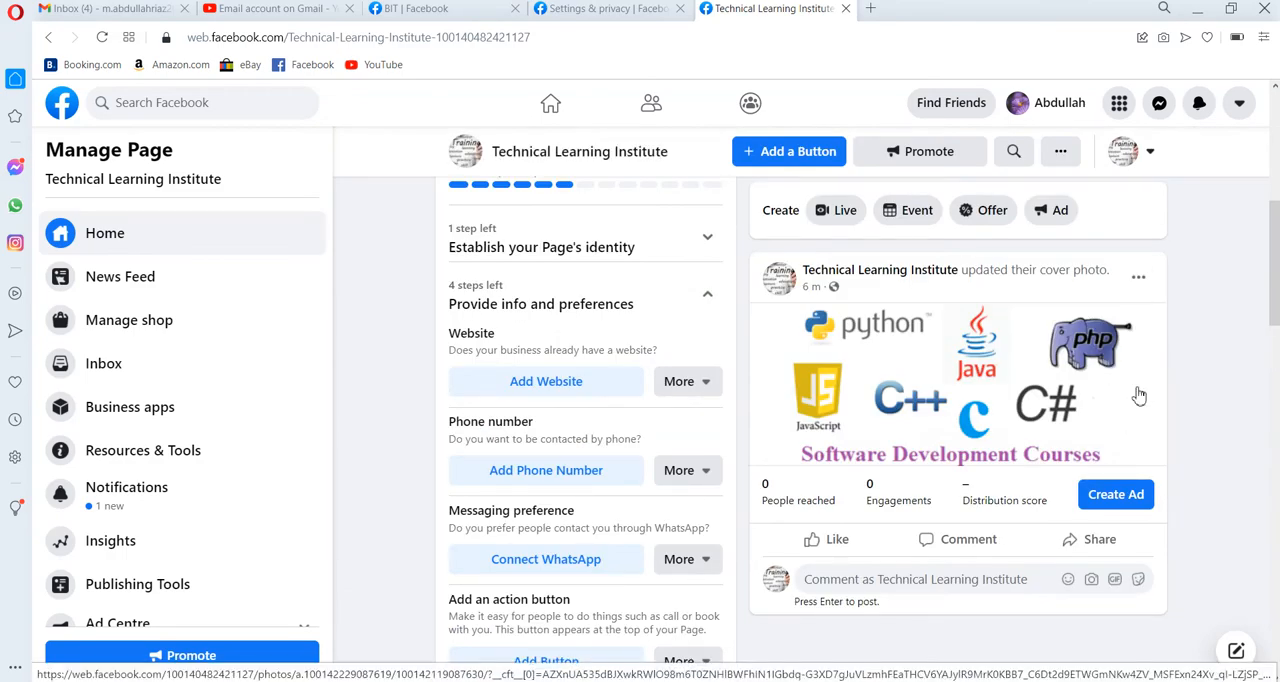
scroll(870, 400, up, 1)
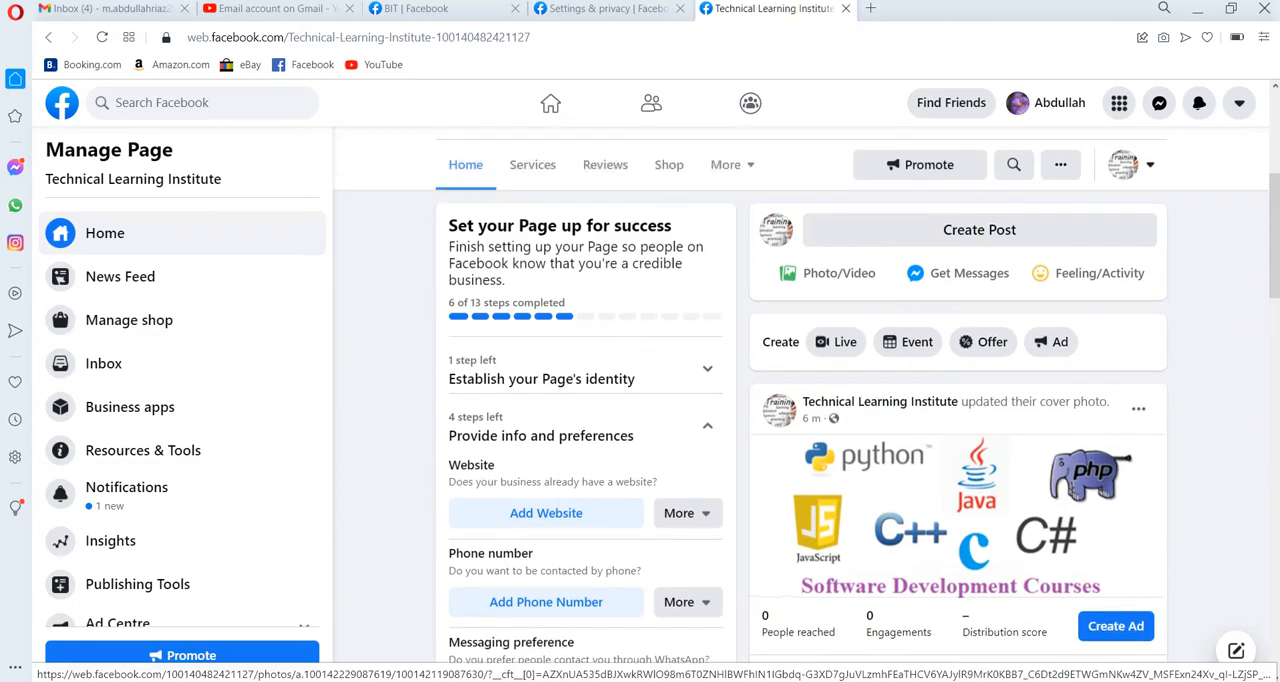
click(858, 284)
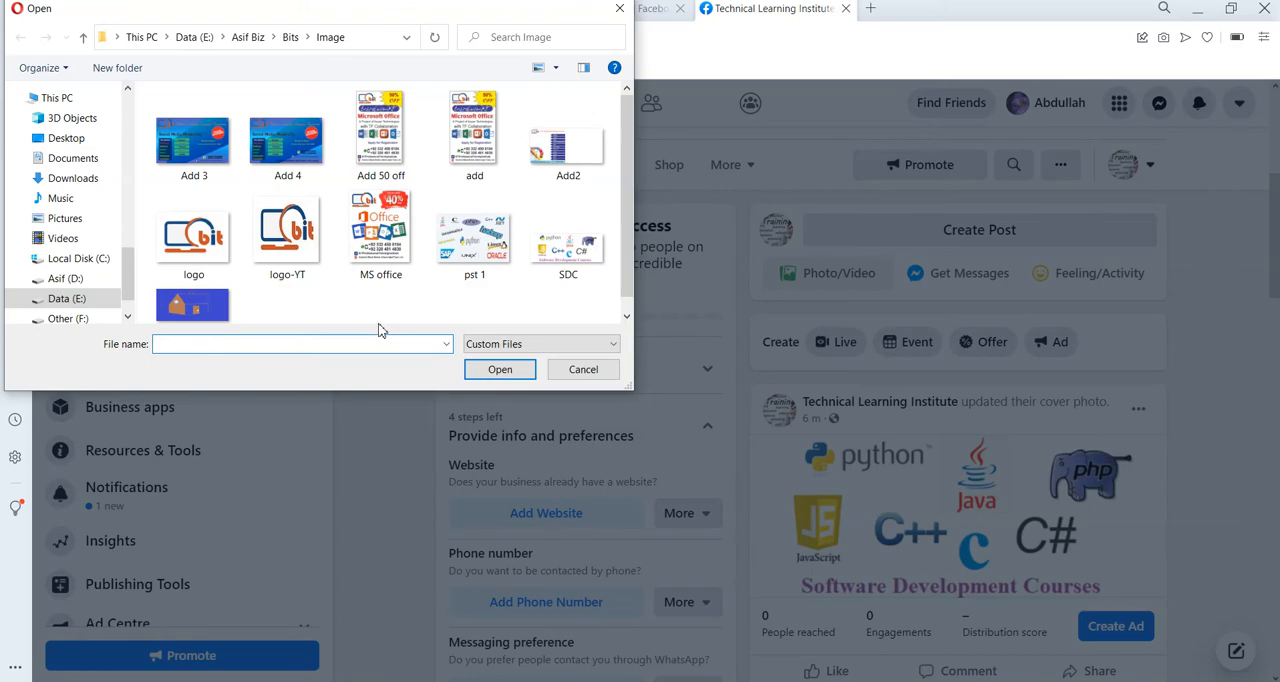
click(582, 376)
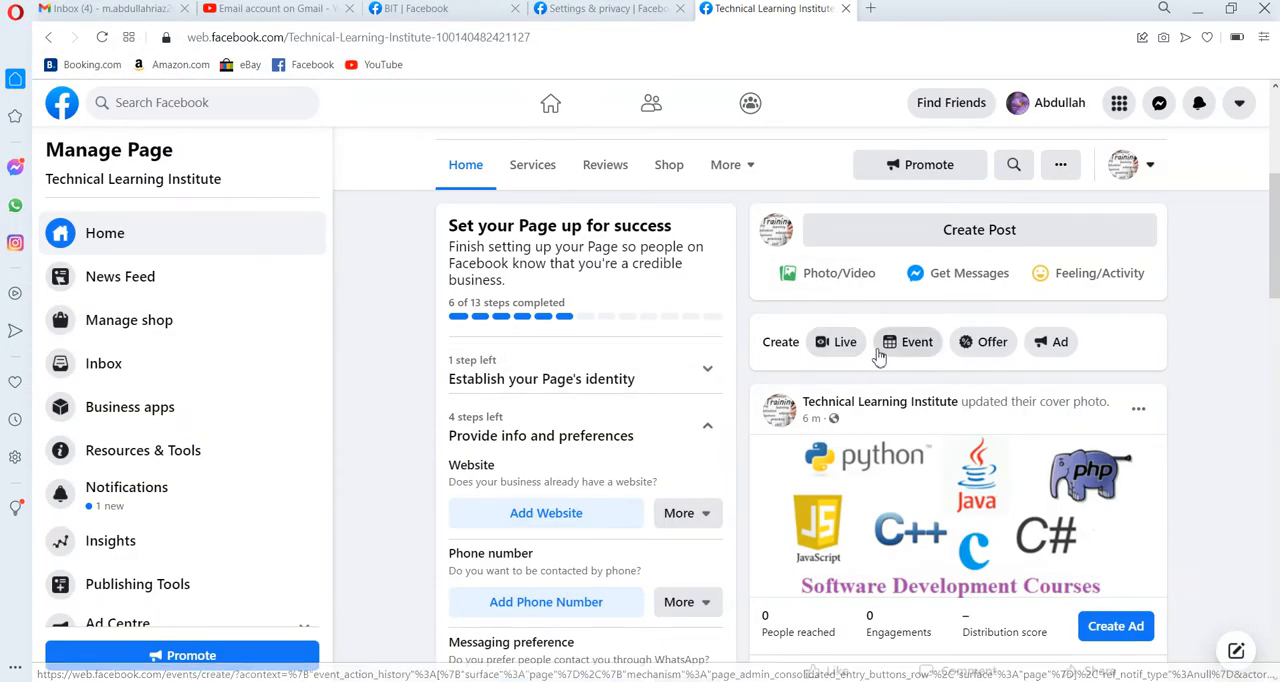
click(938, 285)
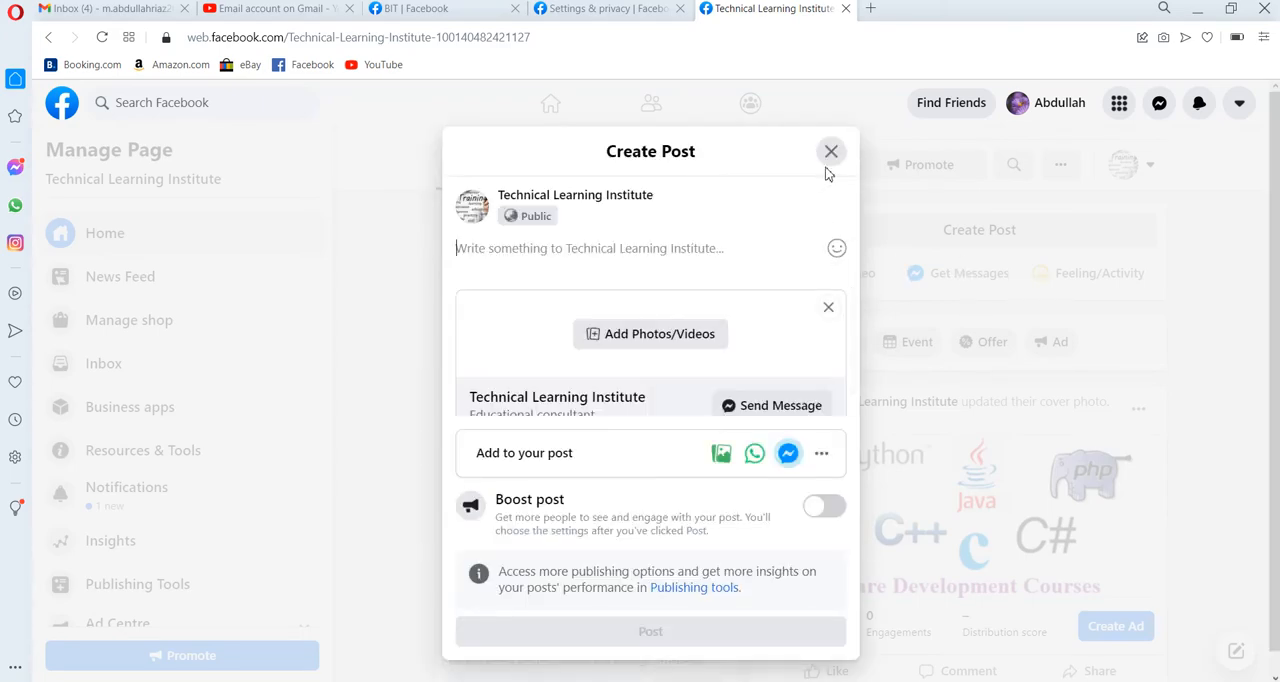
click(831, 155)
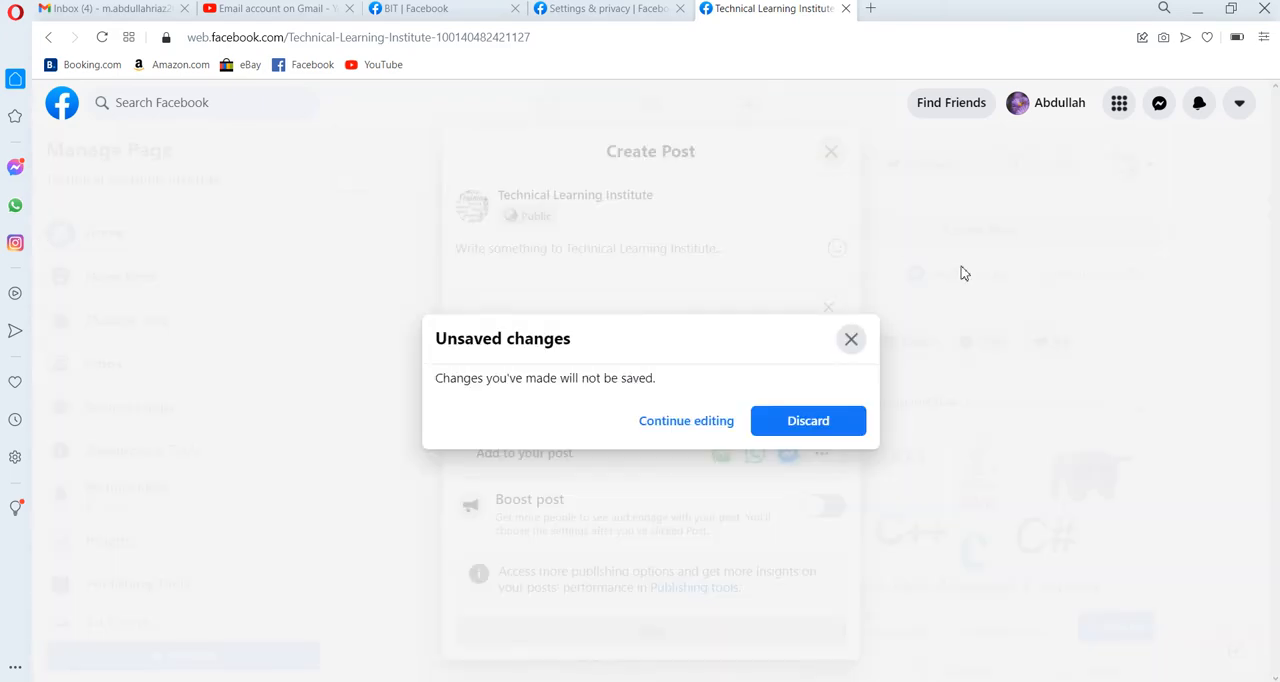
click(807, 424)
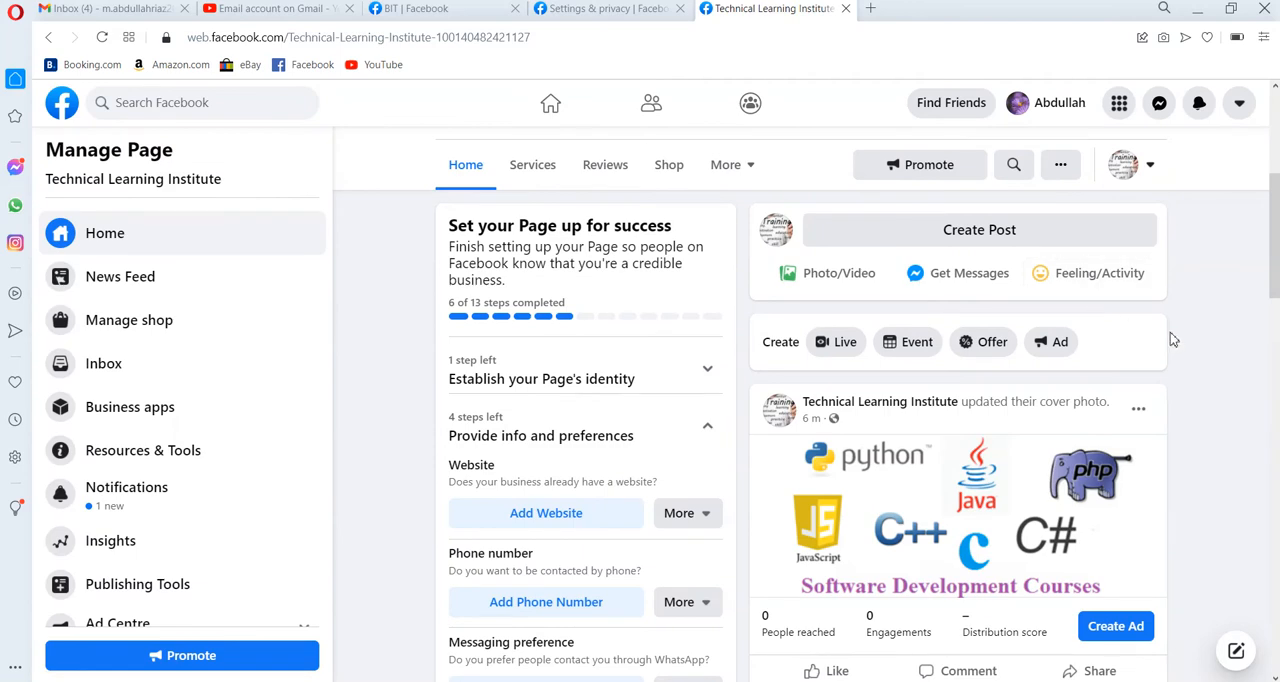
View the Live Producer setup without granting camera or microphone access, and discard it to return to the Page.
click(845, 343)
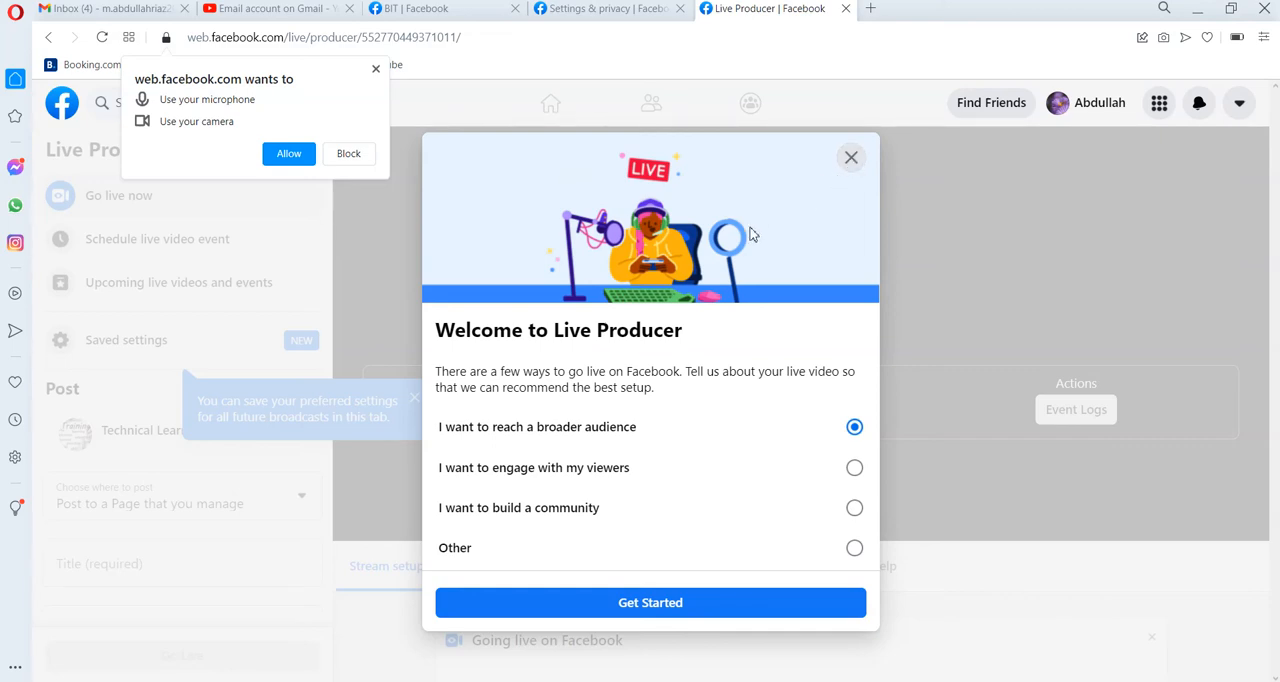
click(851, 160)
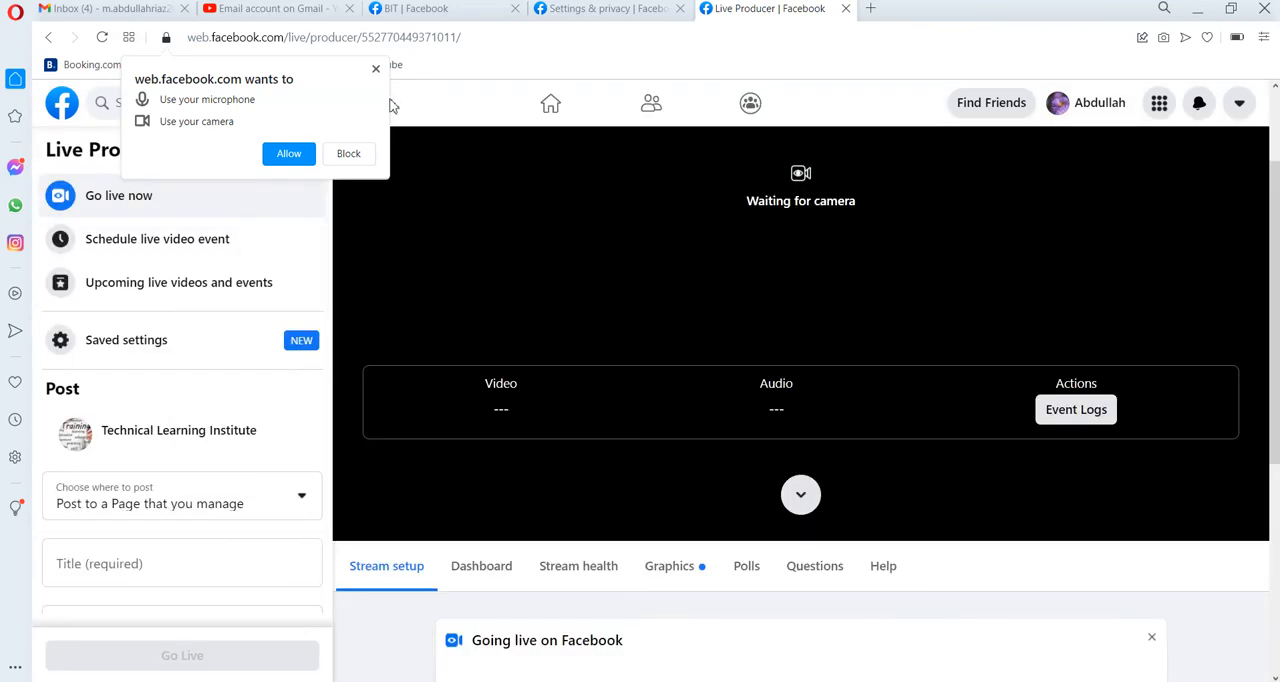
click(376, 70)
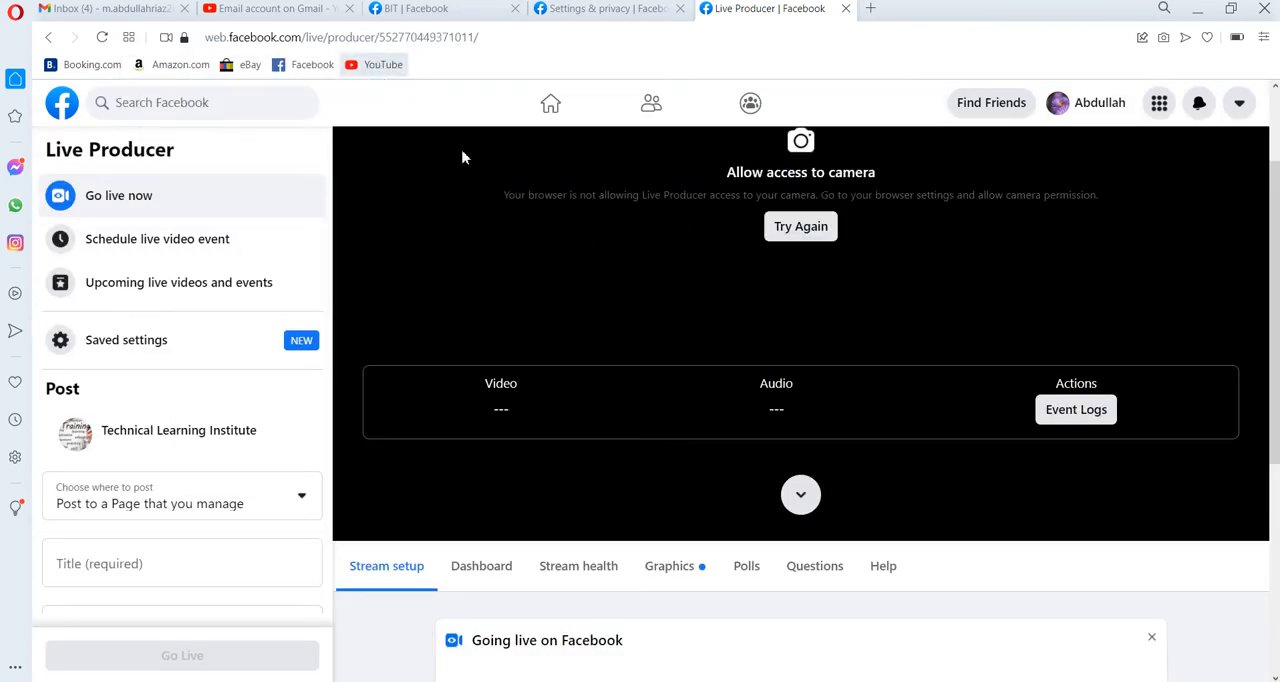
click(48, 42)
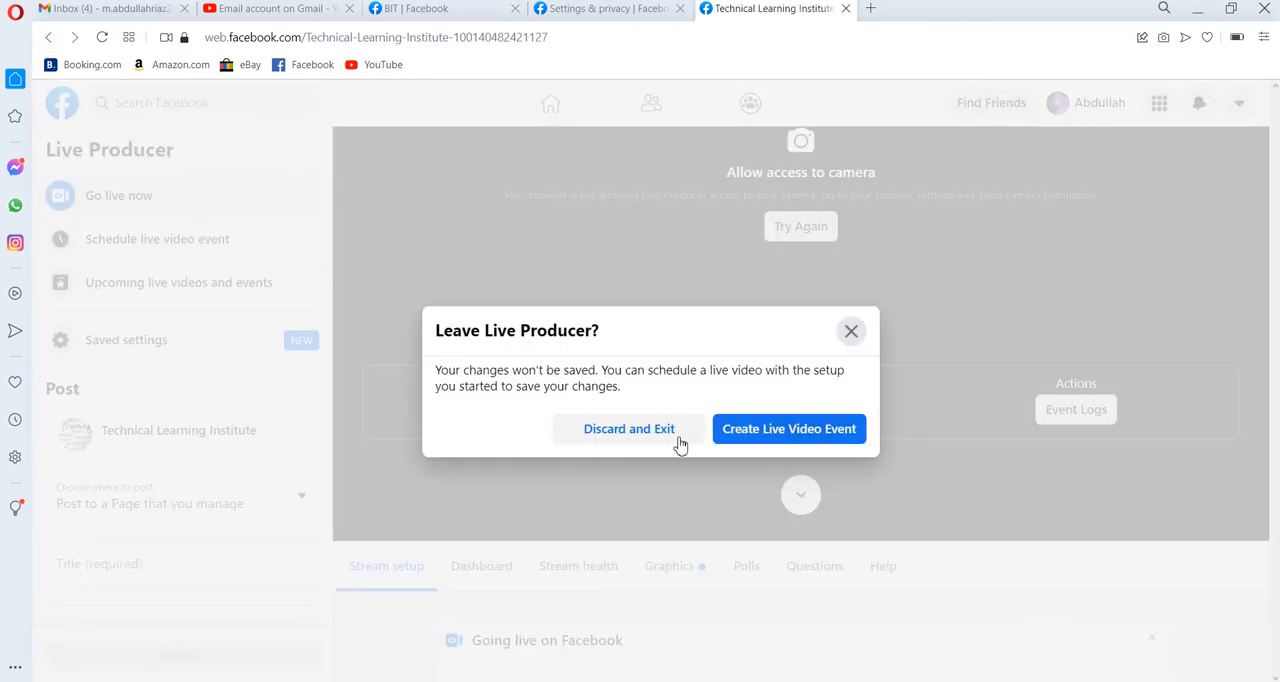
click(648, 442)
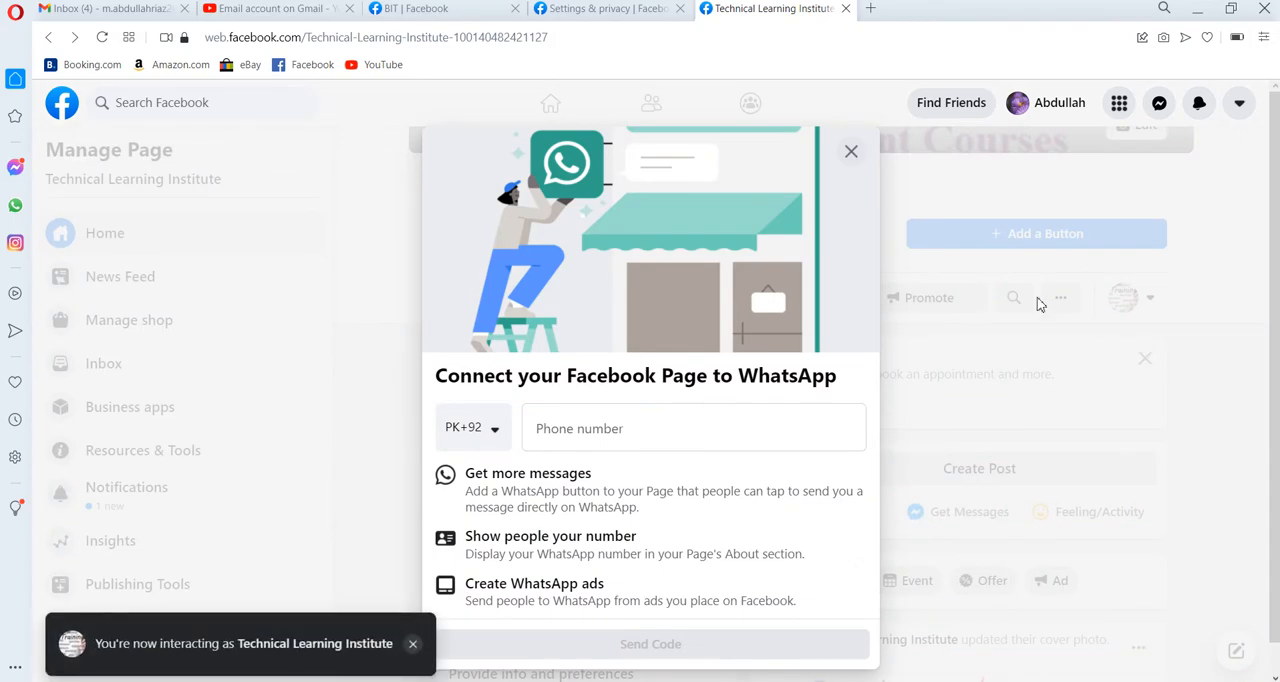
Leave the prompt for connecting the Page to WhatsApp and look over the account menu's options.
click(855, 153)
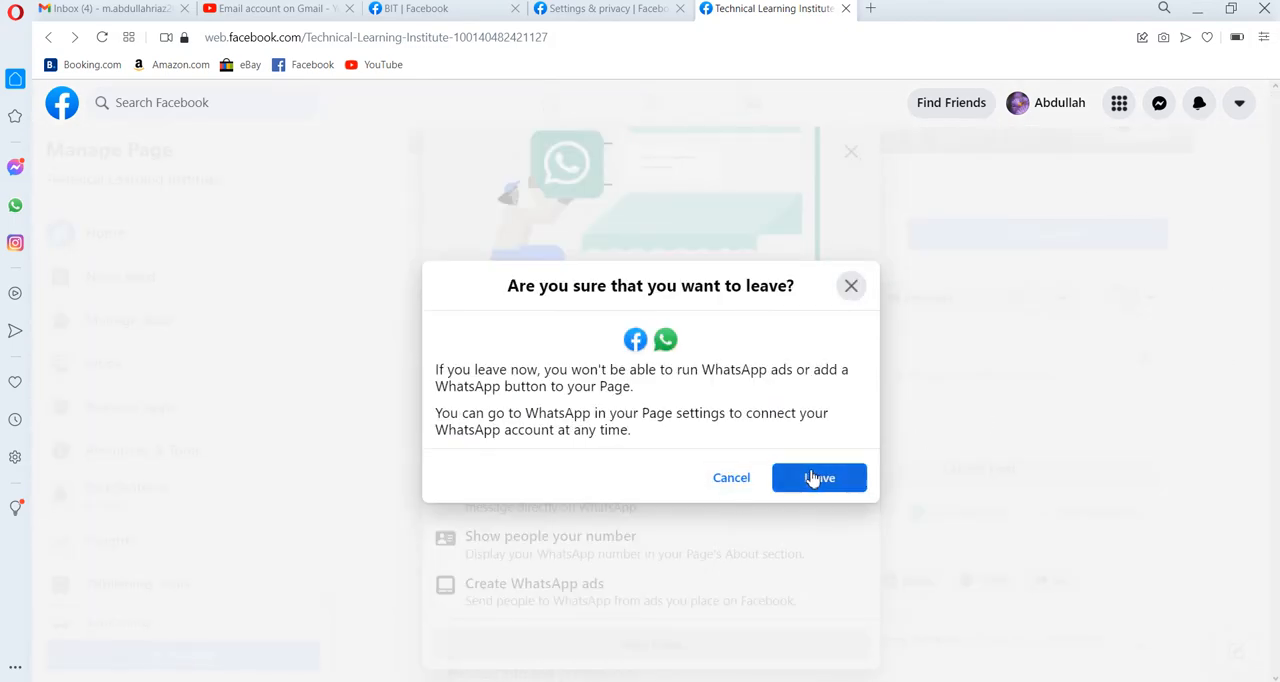
click(823, 478)
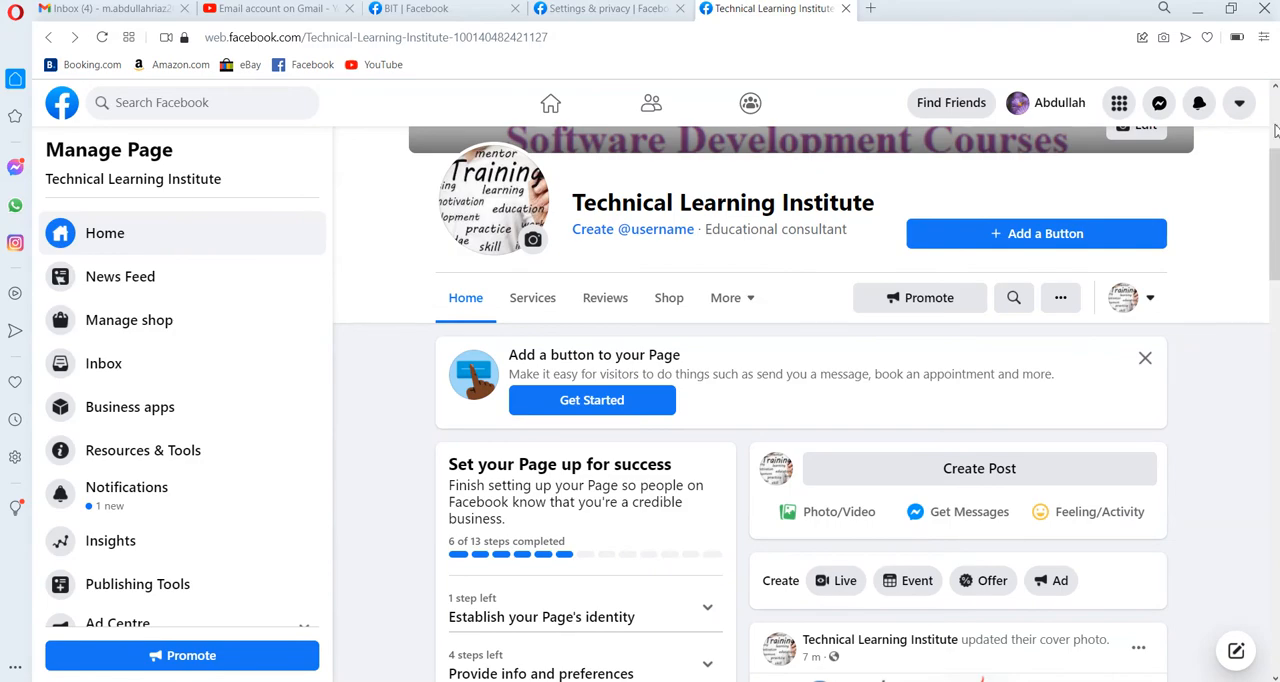
scroll(1275, 130, up, 3)
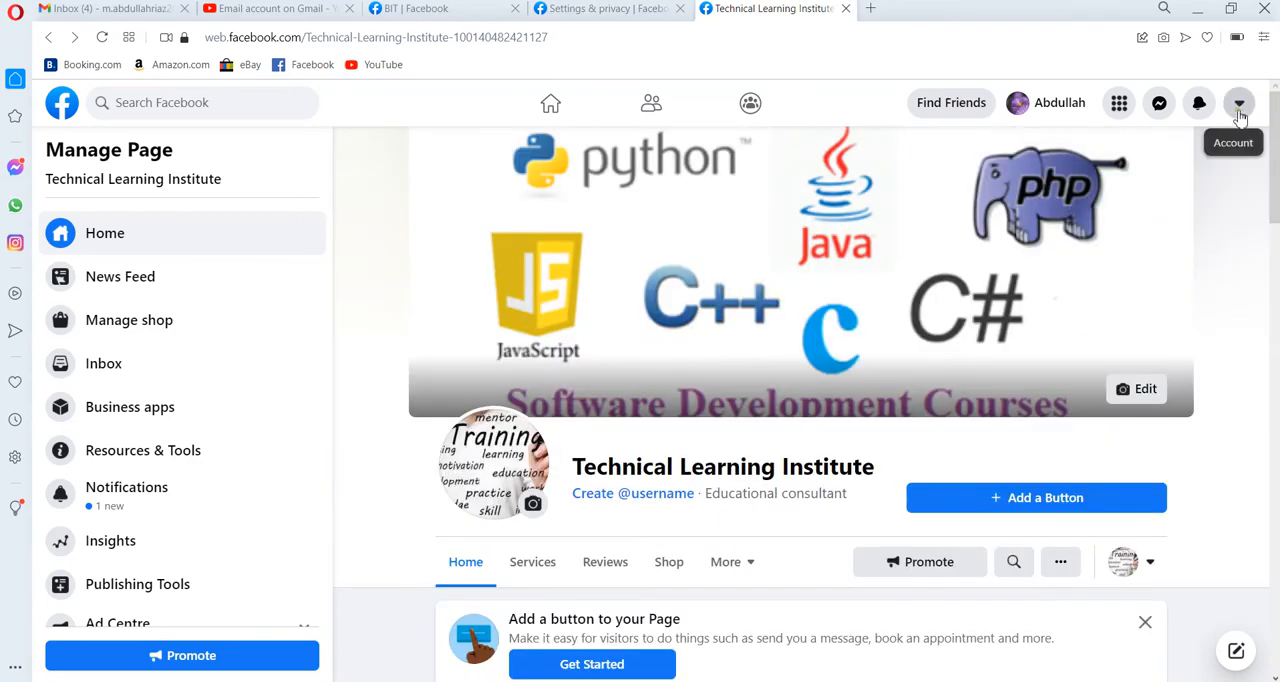
click(1239, 108)
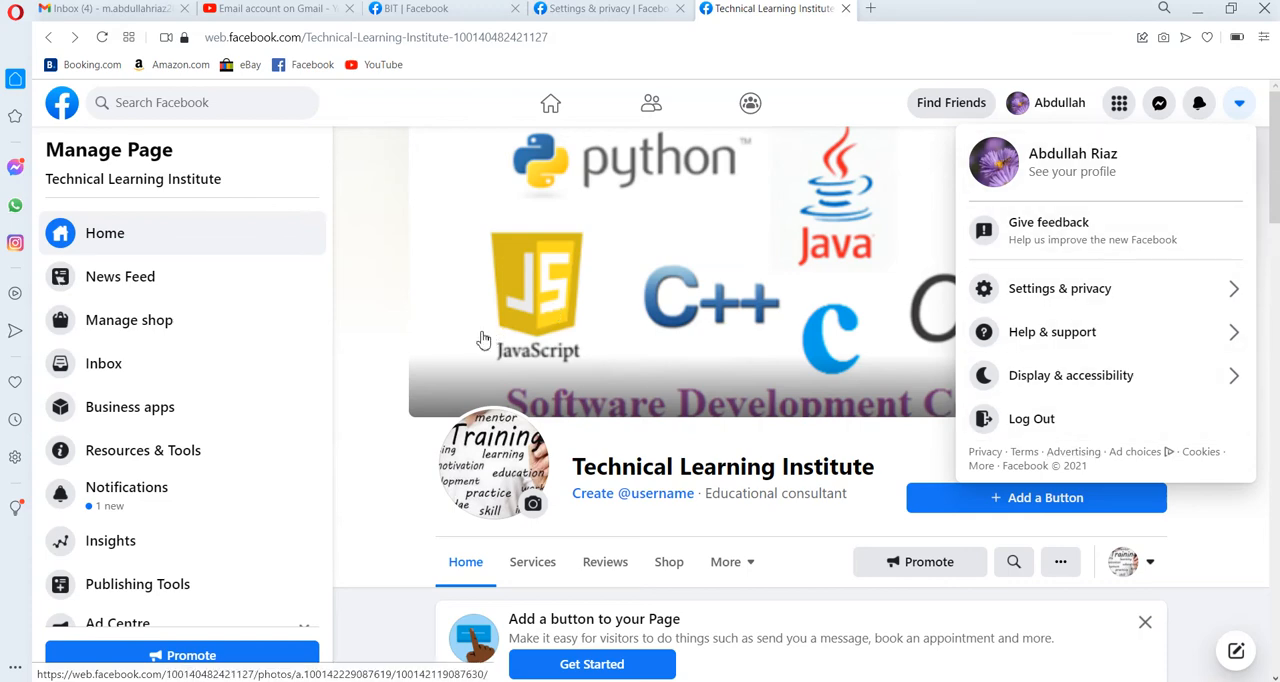
click(377, 311)
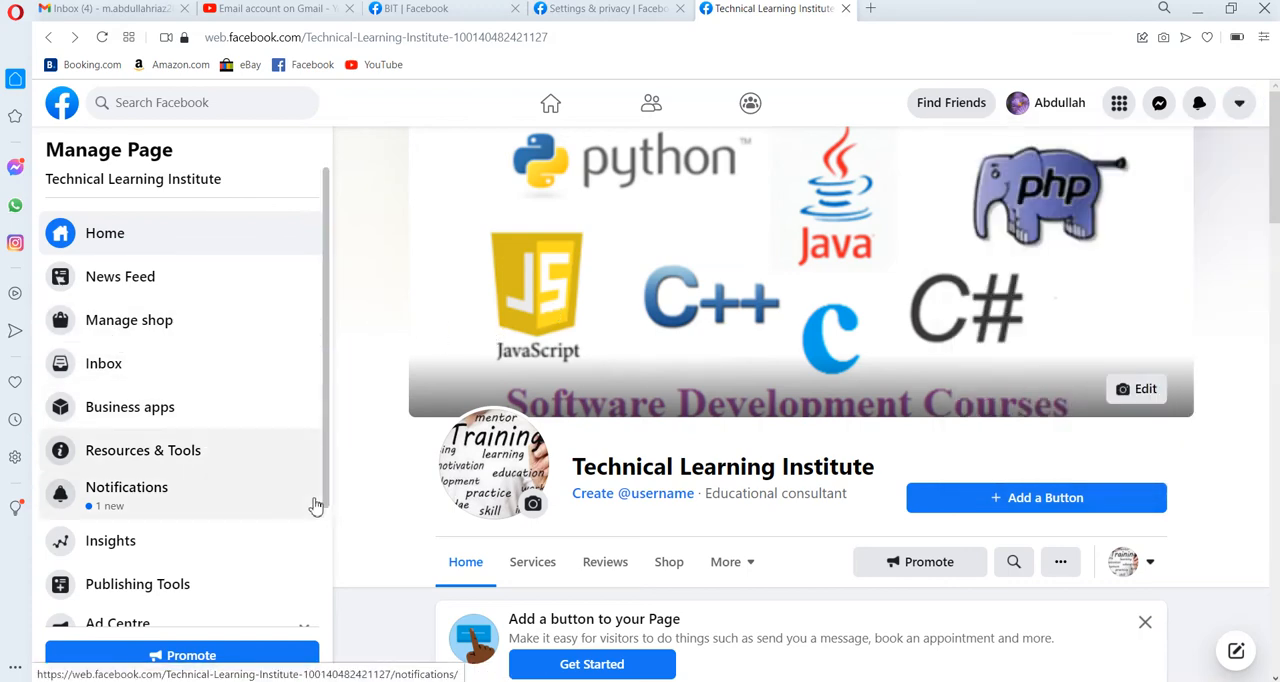
Open Edit Page Info and review its general, categories, contact, location, service area and hours fields.
click(326, 557)
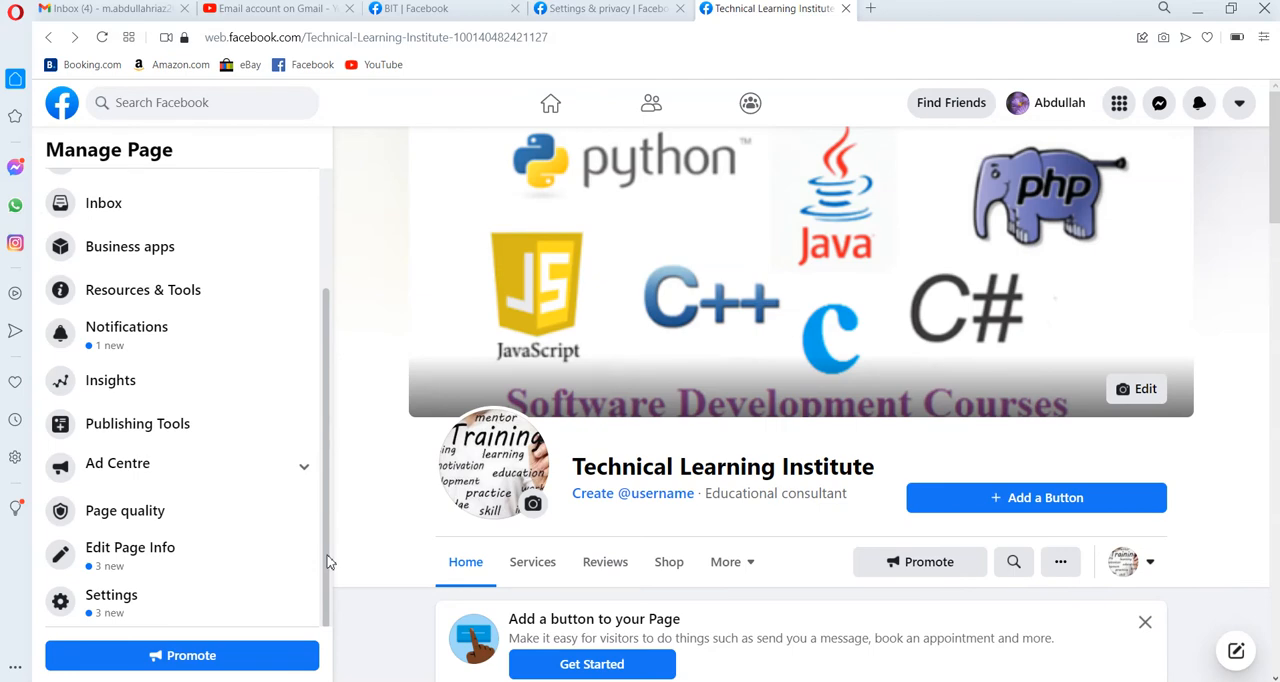
click(137, 560)
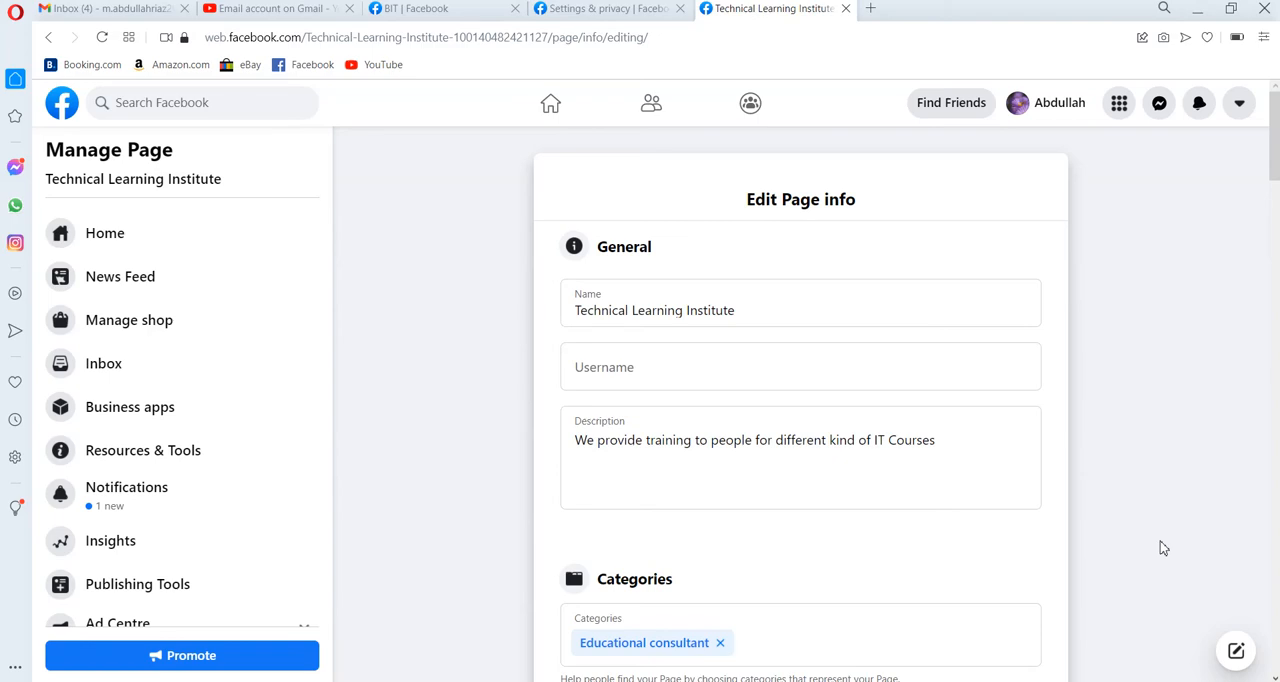
click(1276, 605)
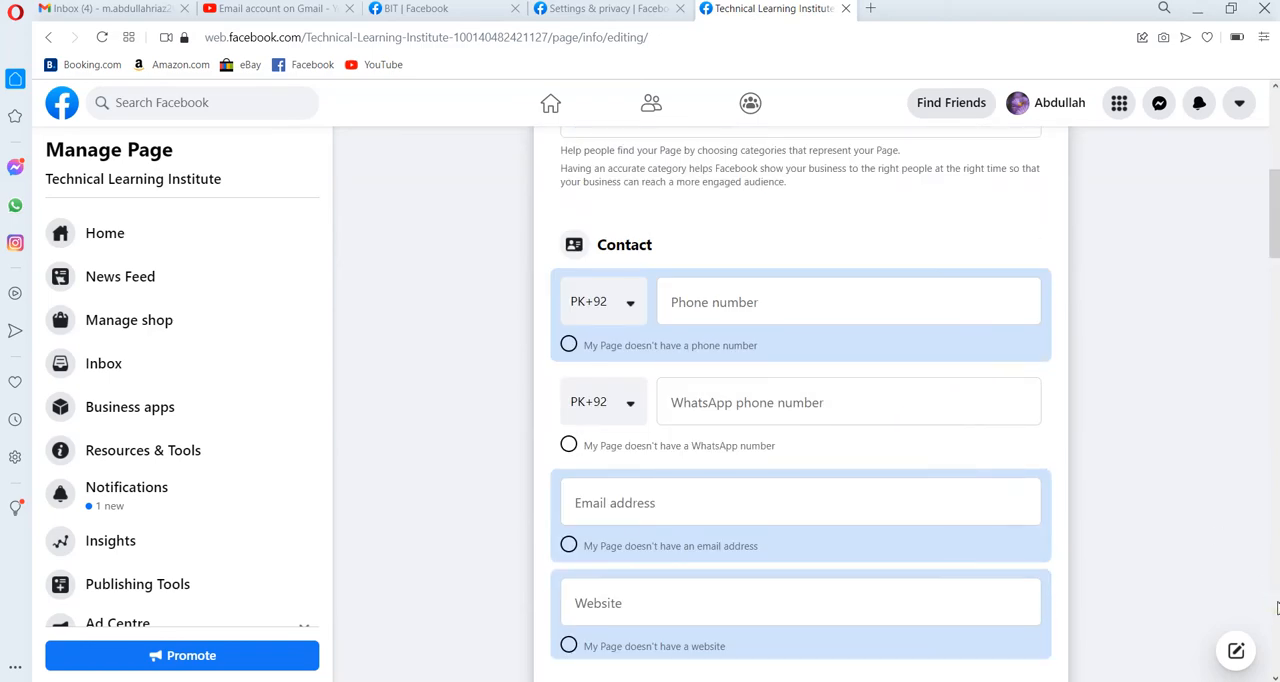
click(1276, 605)
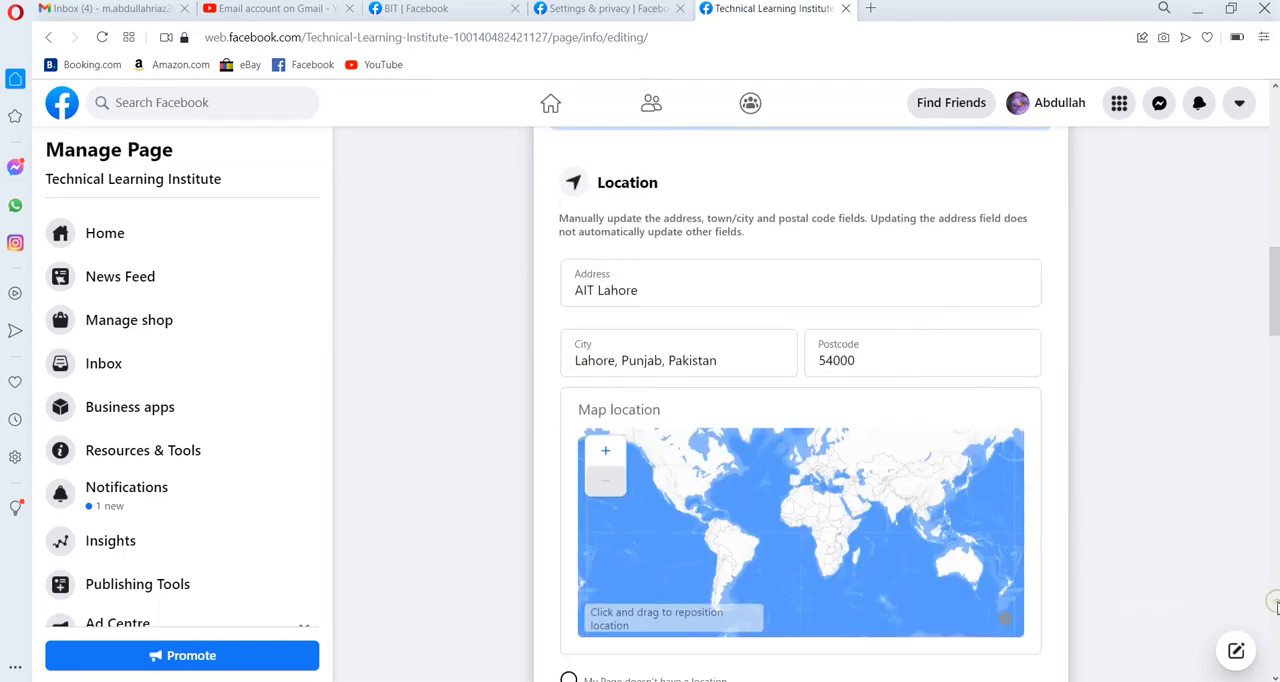
click(1276, 605)
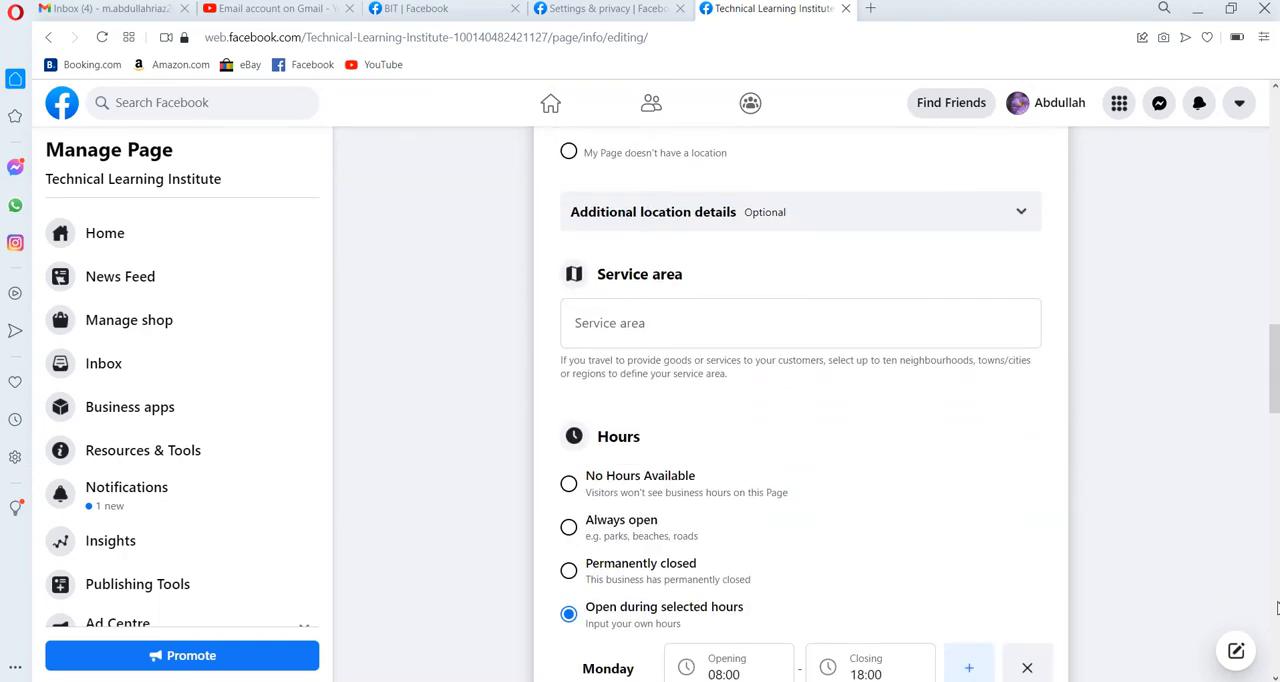
click(1276, 608)
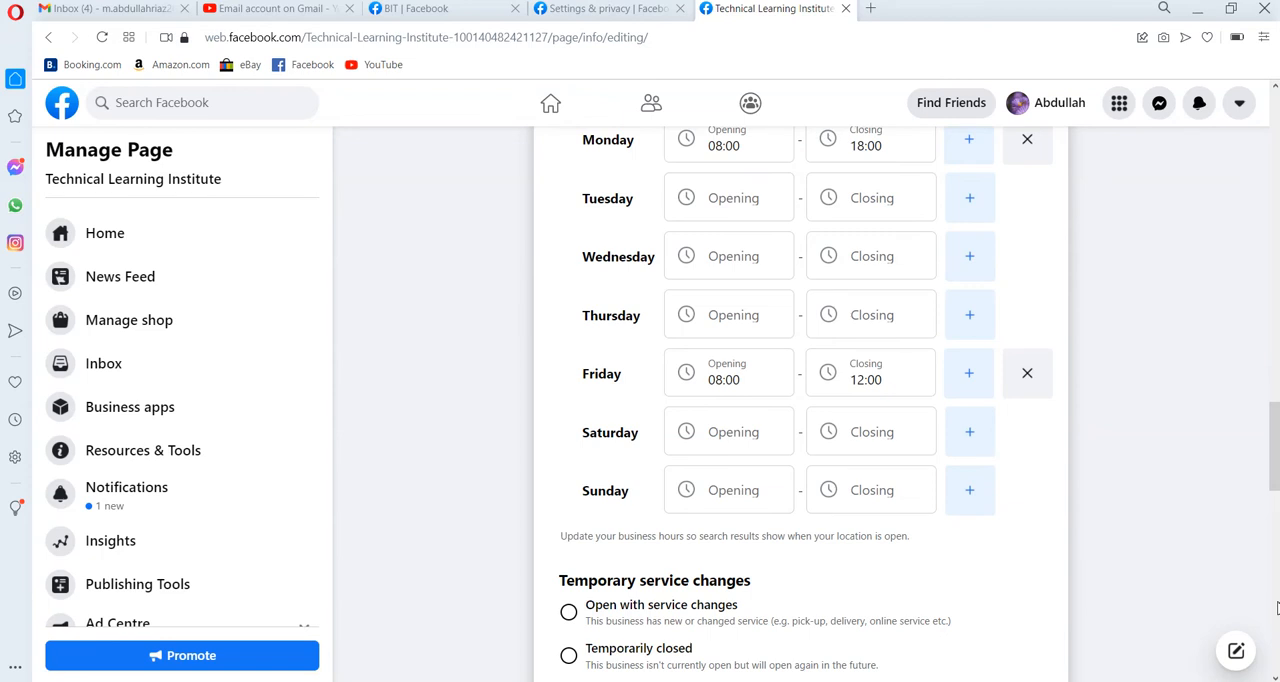
Review the More, QR code and Price range sections of the Page info, and the platforms offered under Other Accounts.
click(1276, 607)
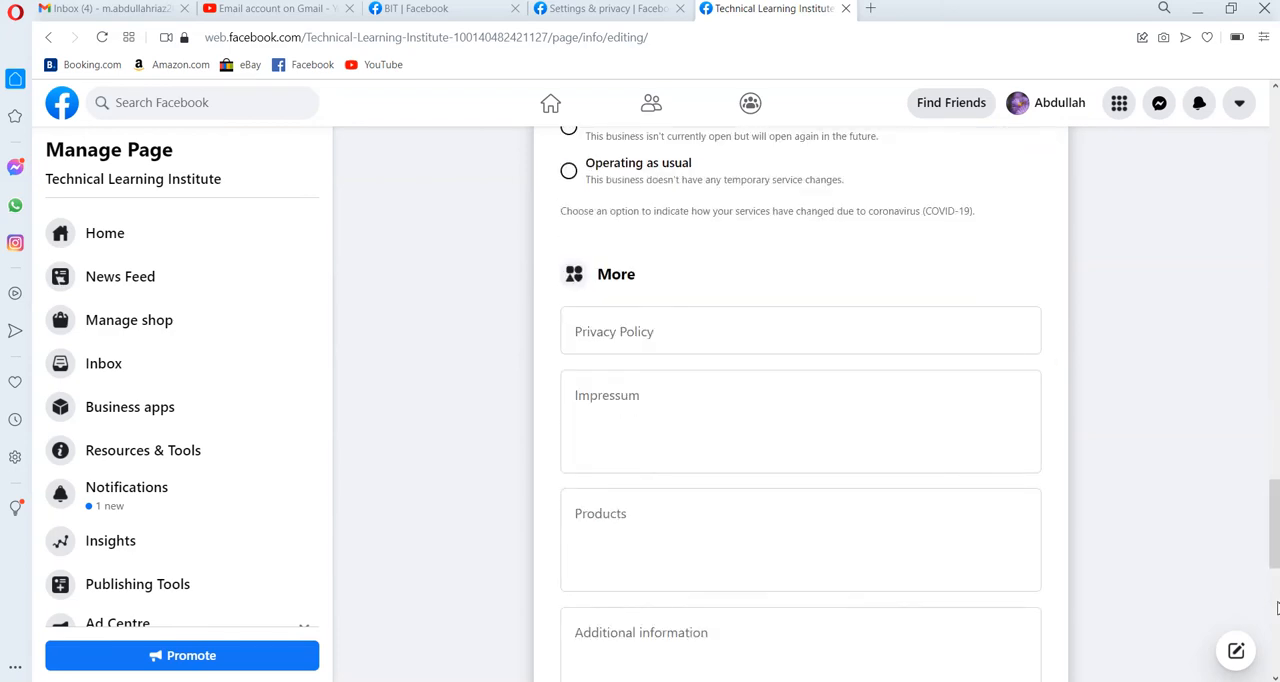
click(1276, 608)
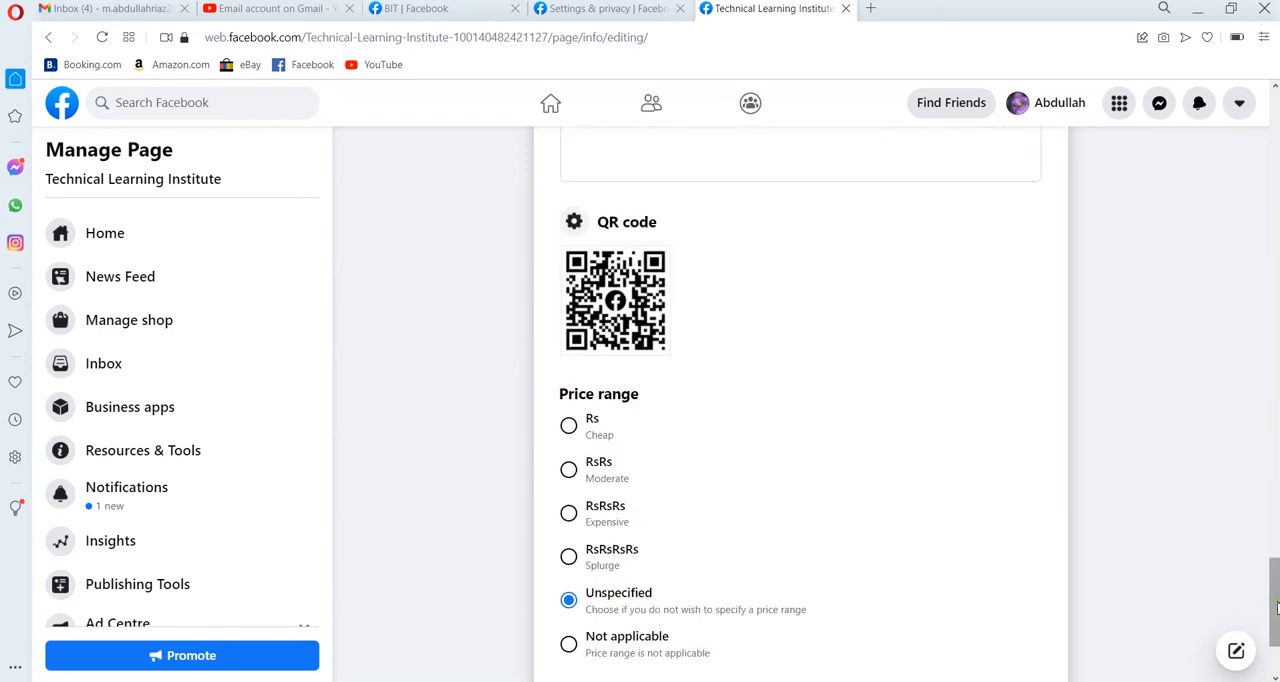
click(1274, 456)
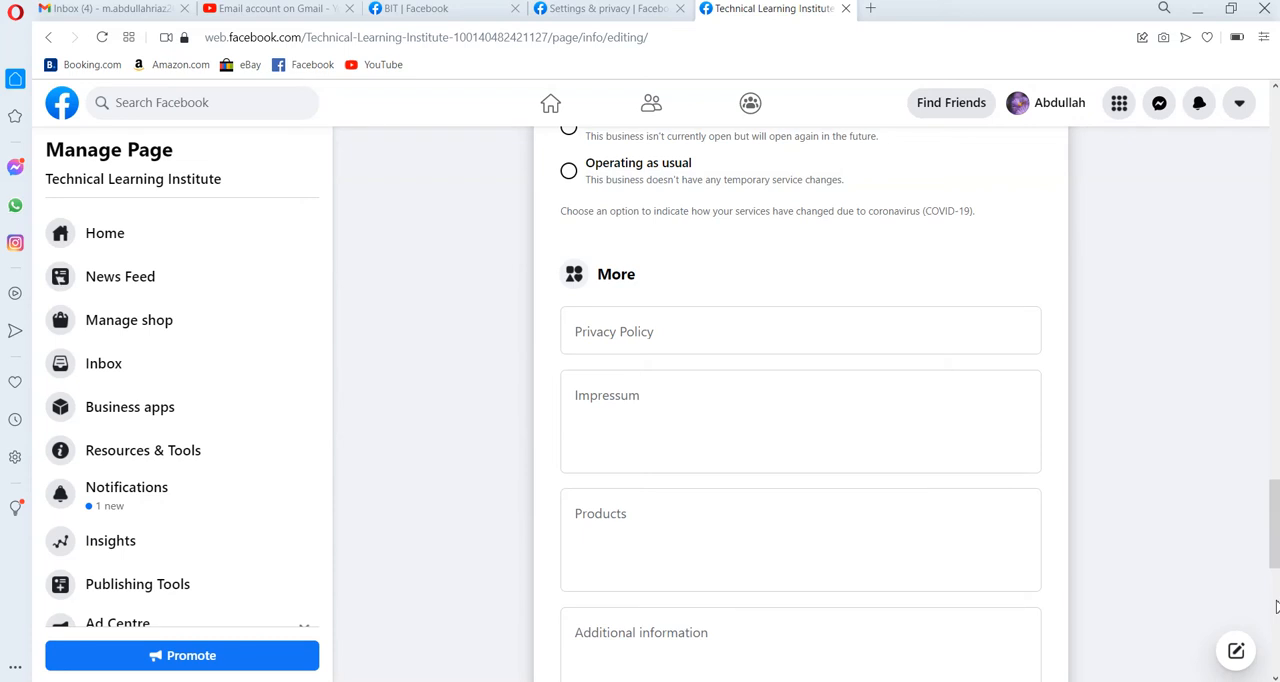
click(1274, 606)
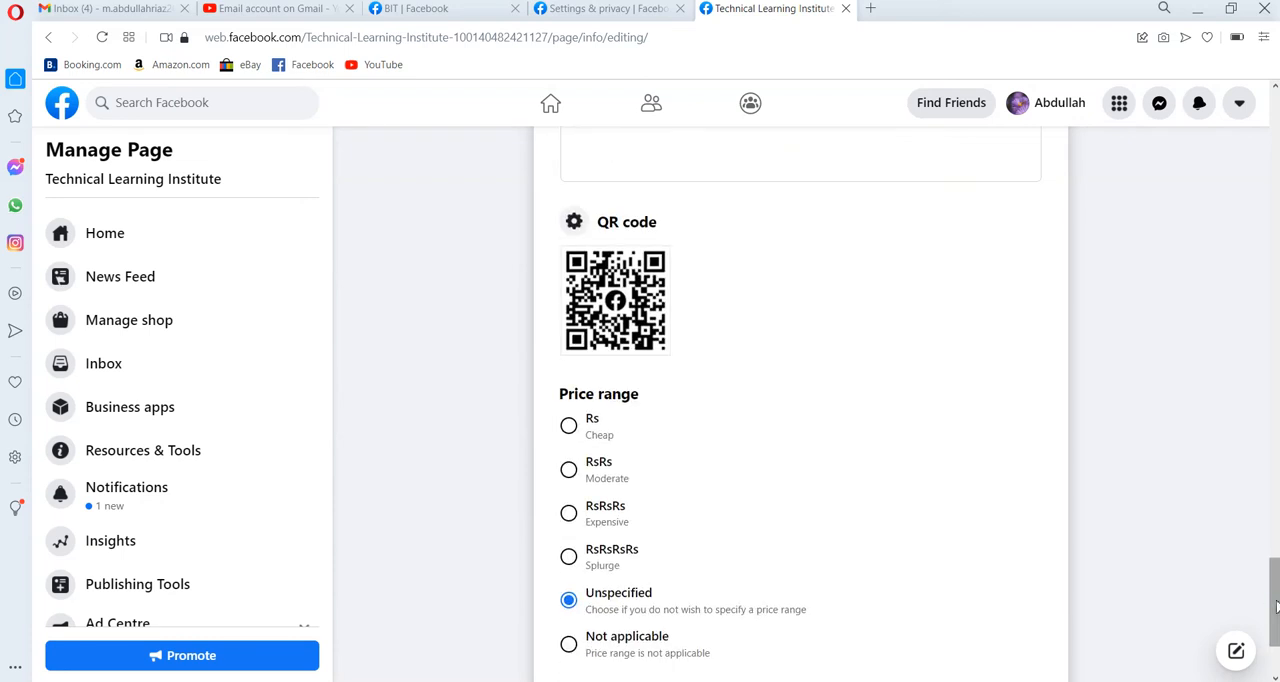
click(1275, 661)
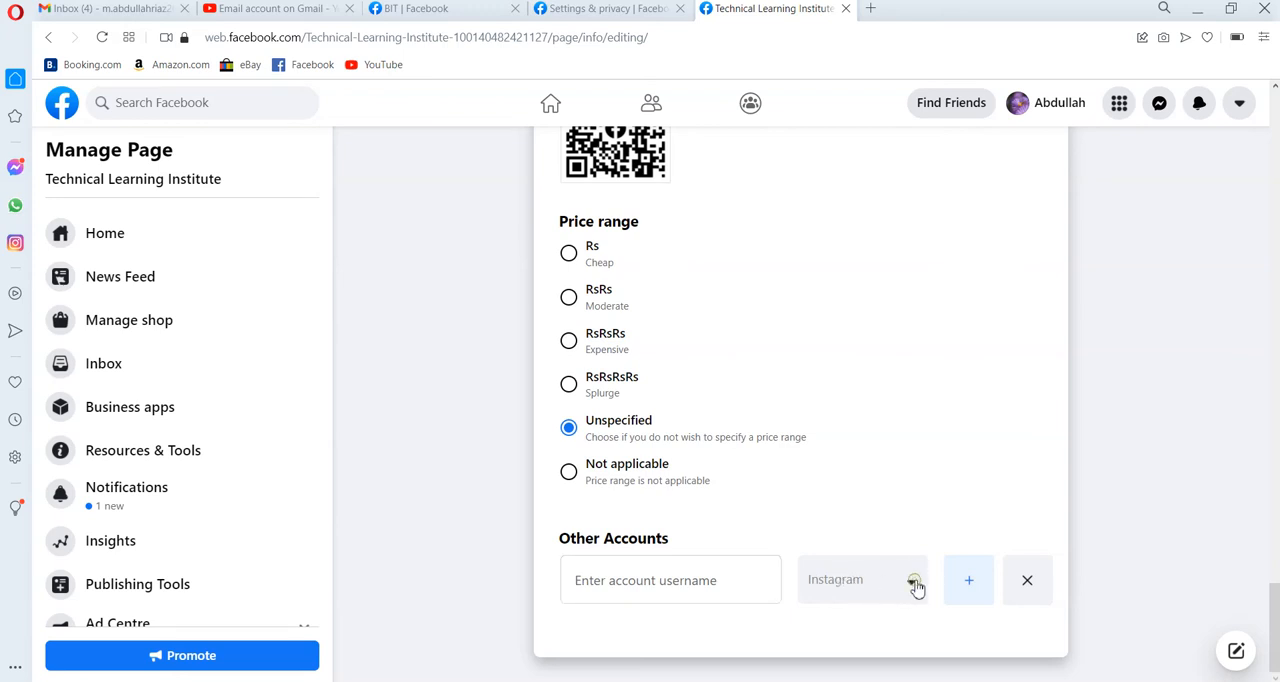
click(914, 582)
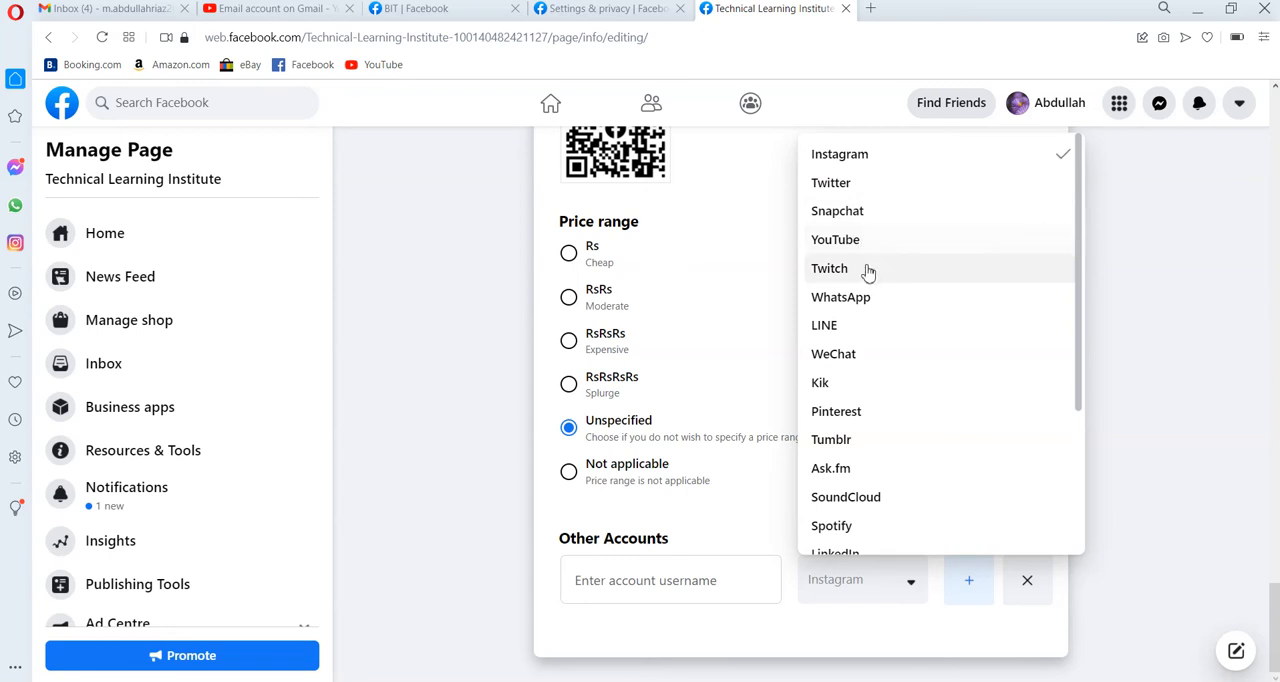
click(1129, 468)
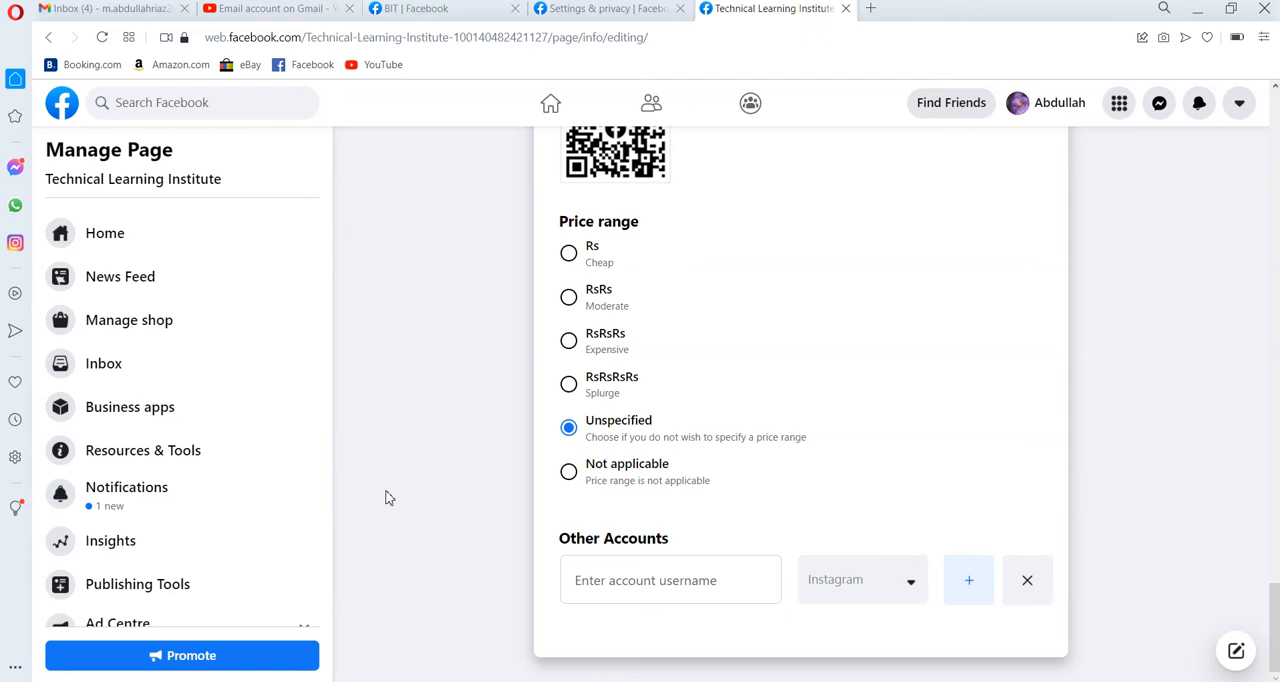
Check the Page quality section and the published posts in Publishing Tools, dismissing the Video Library tip.
scroll(330, 558, down, 1)
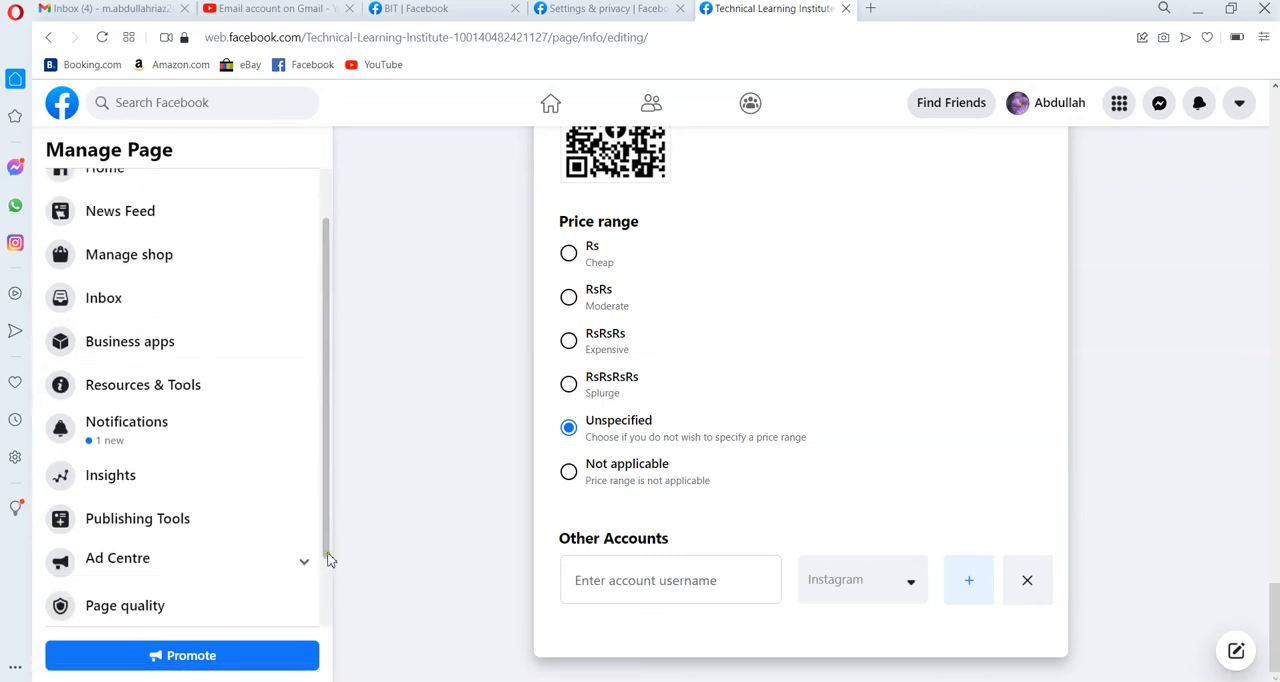
scroll(330, 558, down, 1)
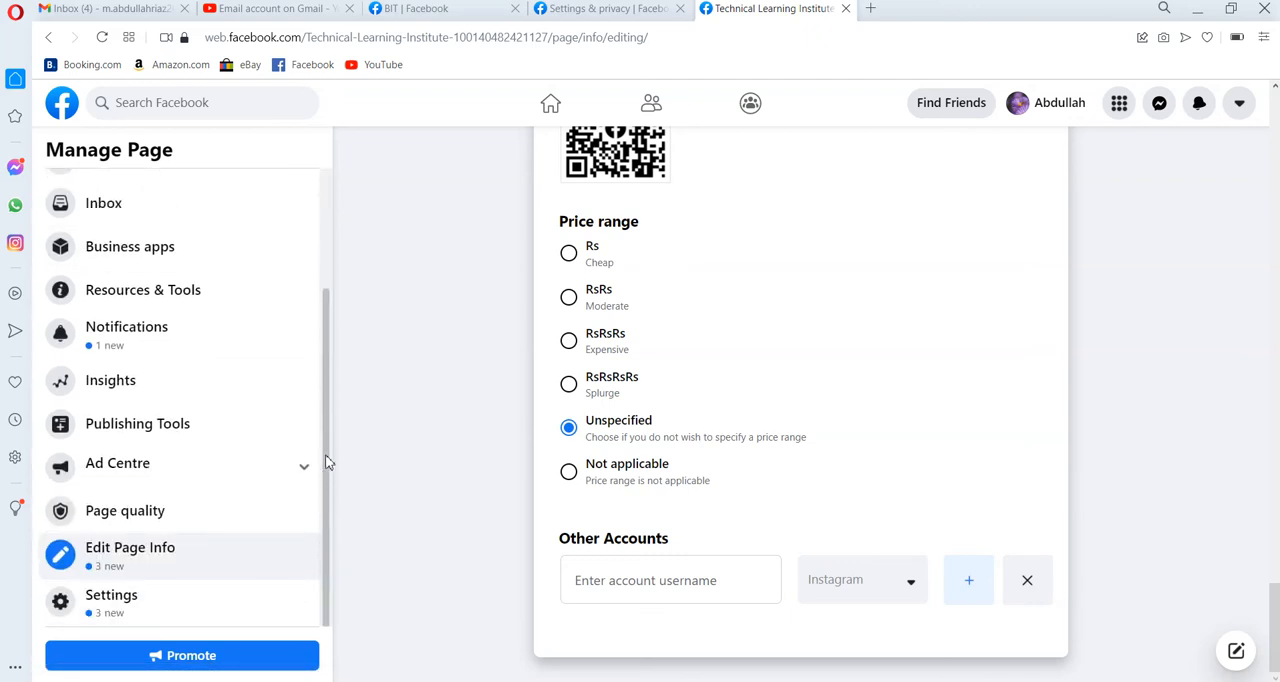
click(160, 511)
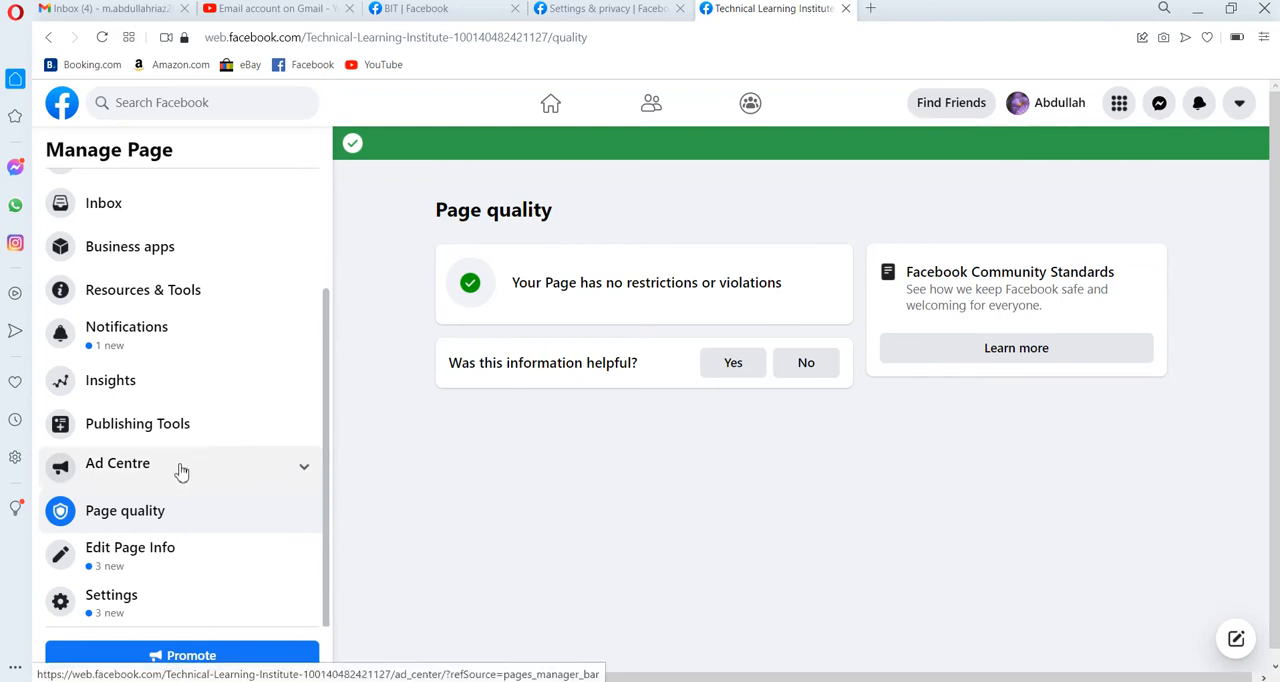
click(180, 424)
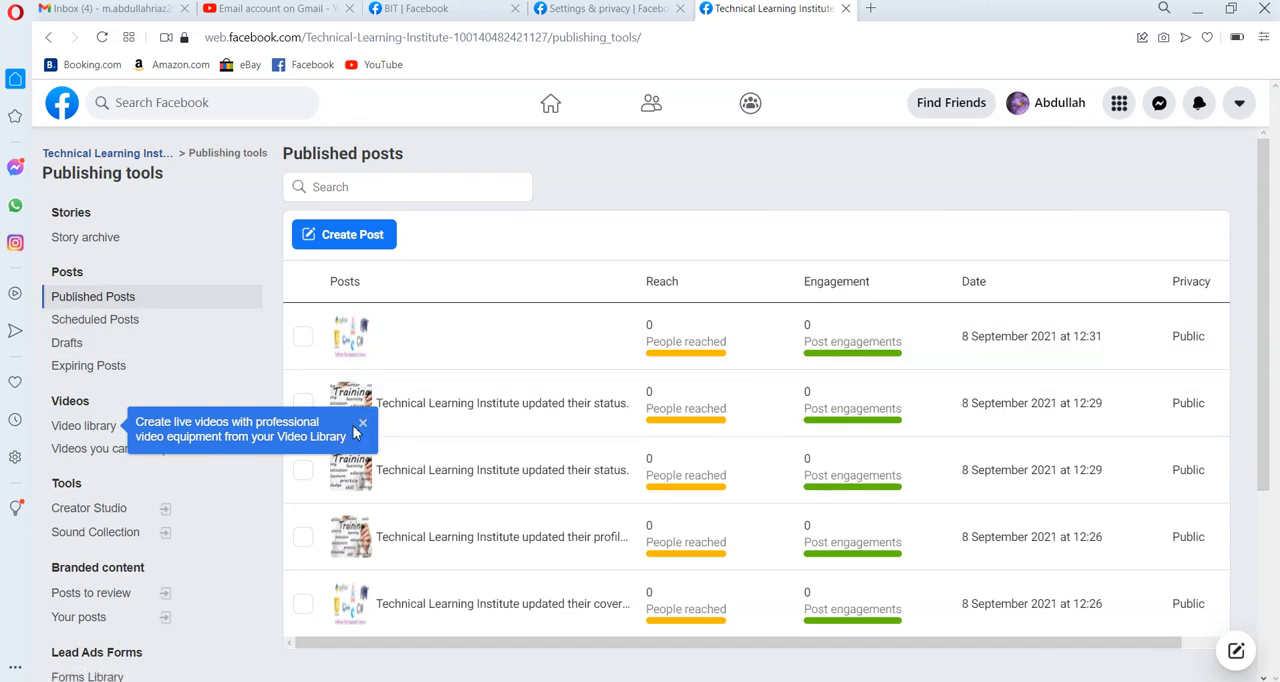
click(360, 425)
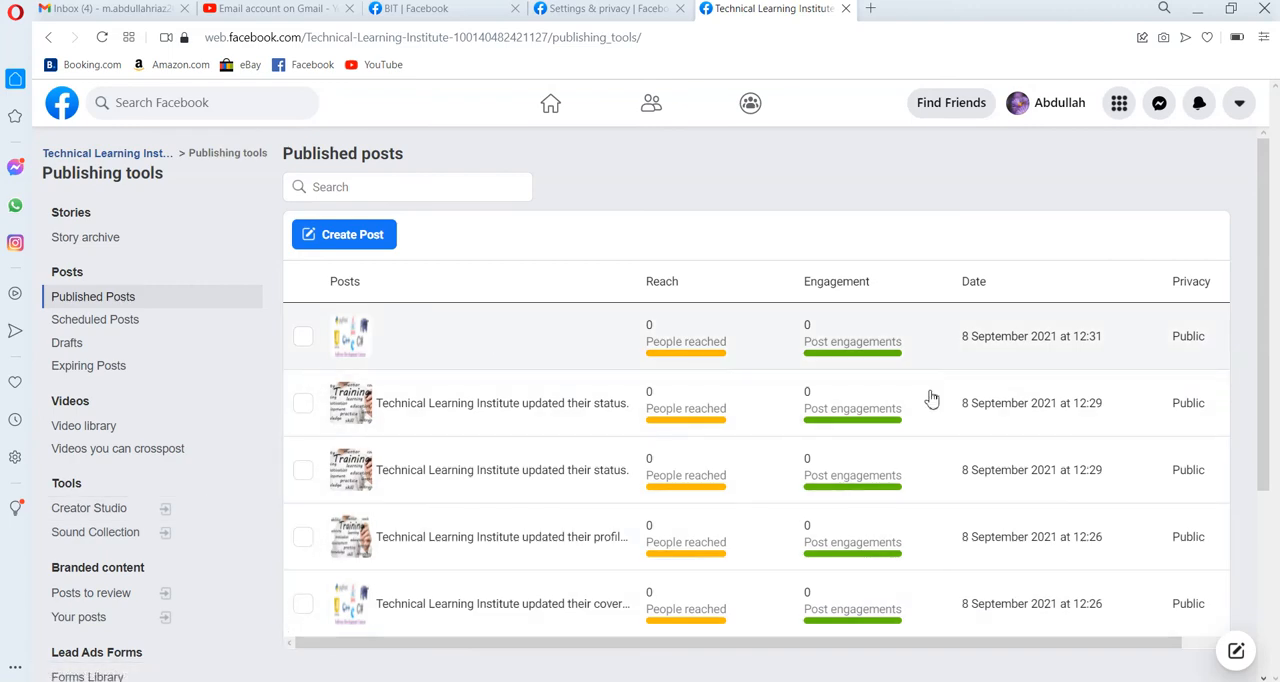
Look over the rest of the published posts, return to the Page's Home and leave the WhatsApp connection prompt.
scroll(1261, 568, down, 3)
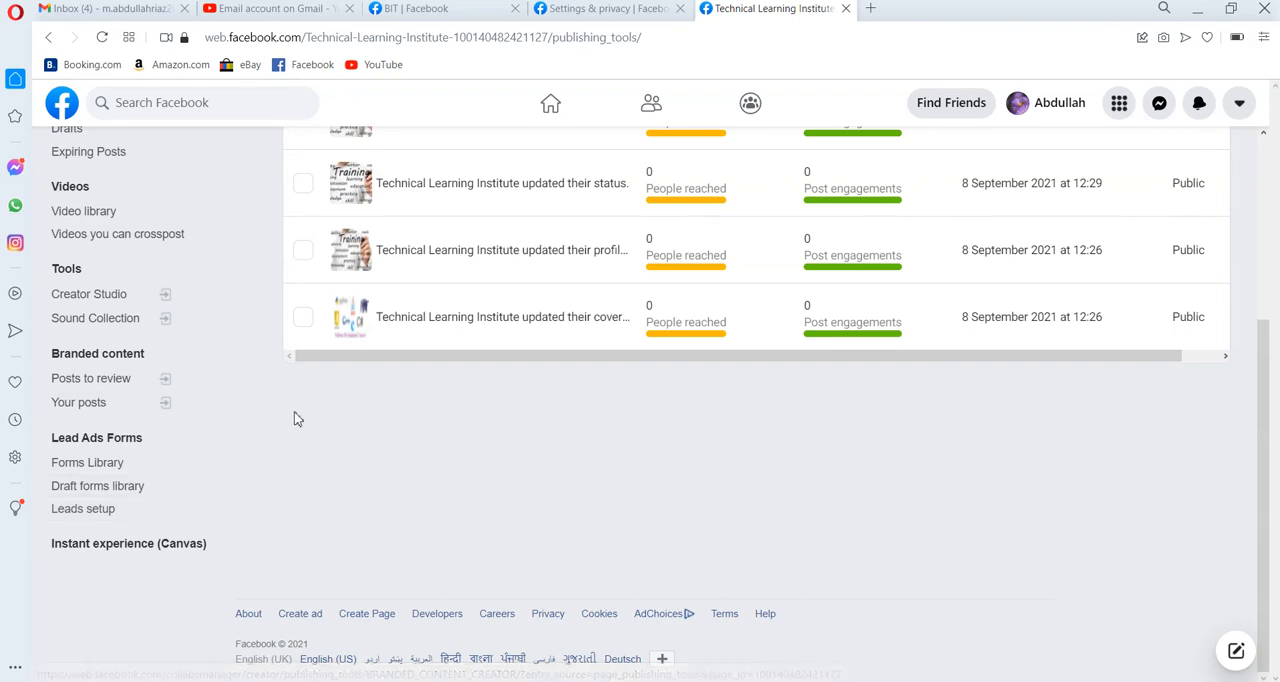
click(49, 38)
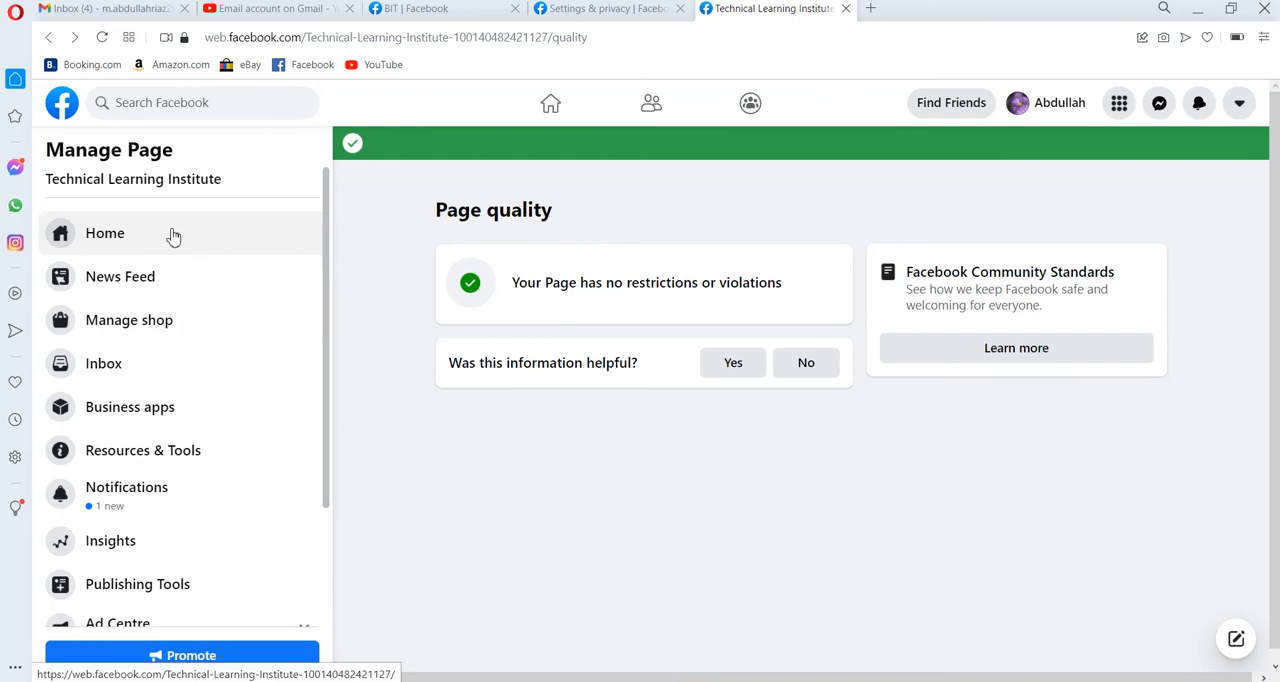
click(172, 234)
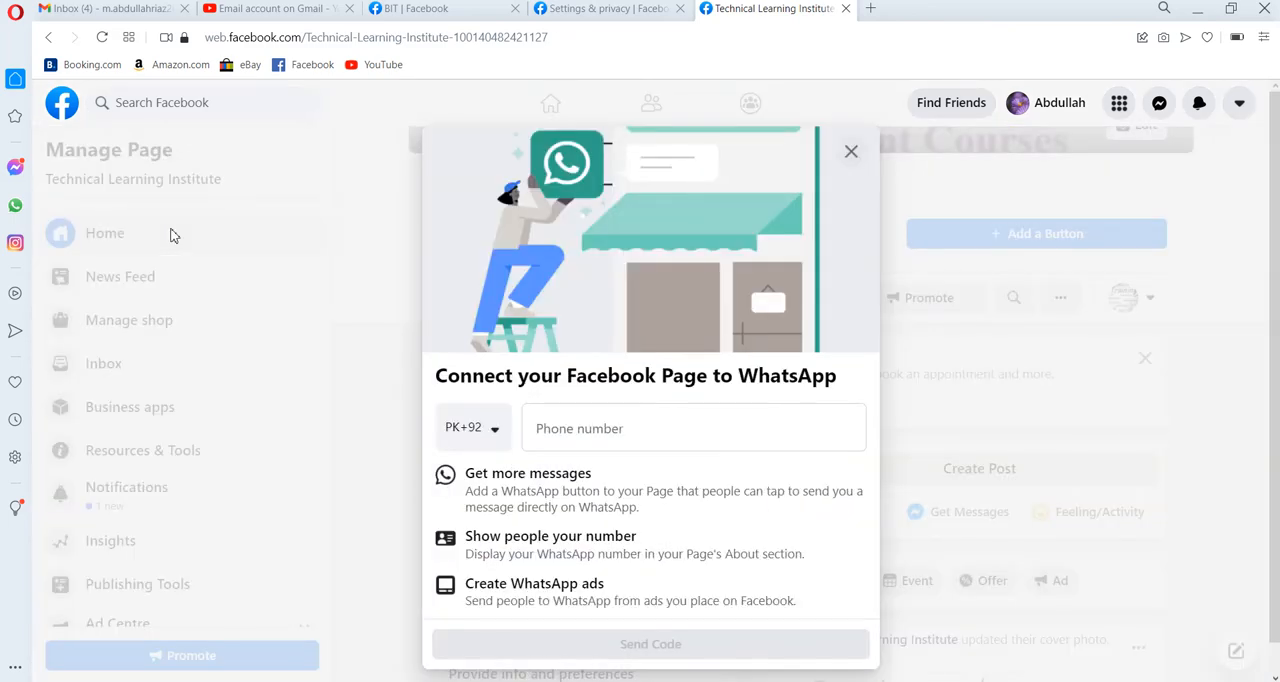
click(851, 151)
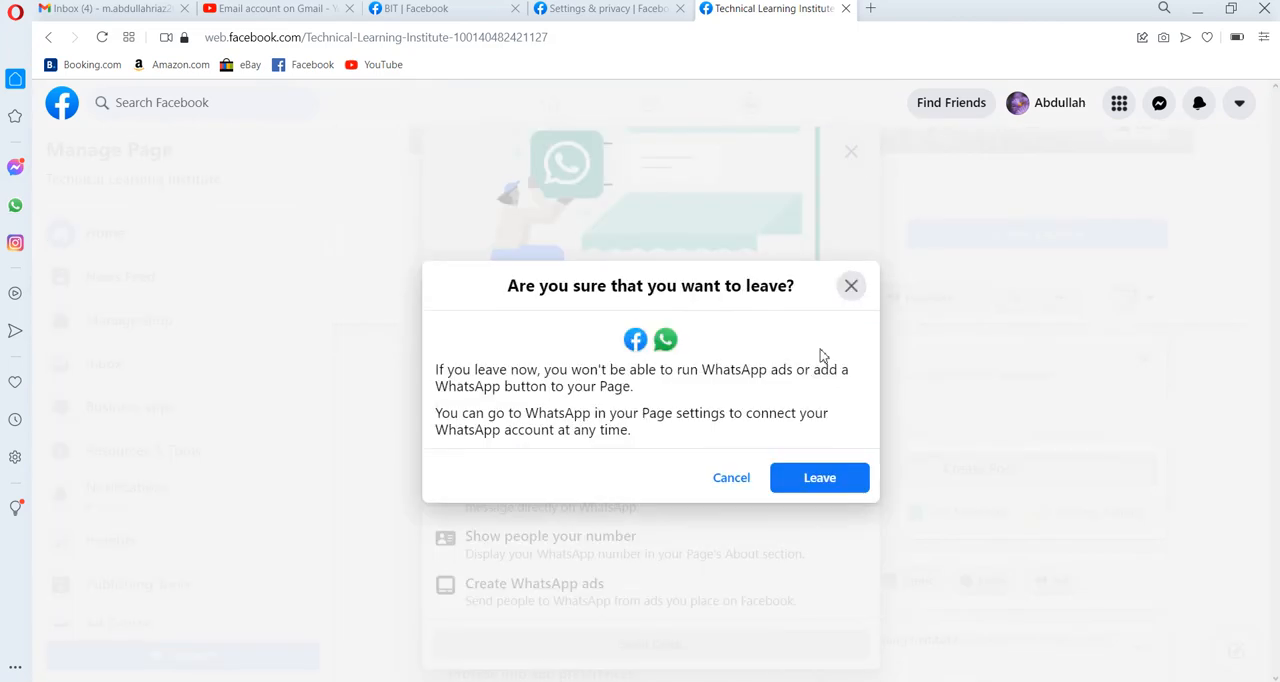
click(803, 477)
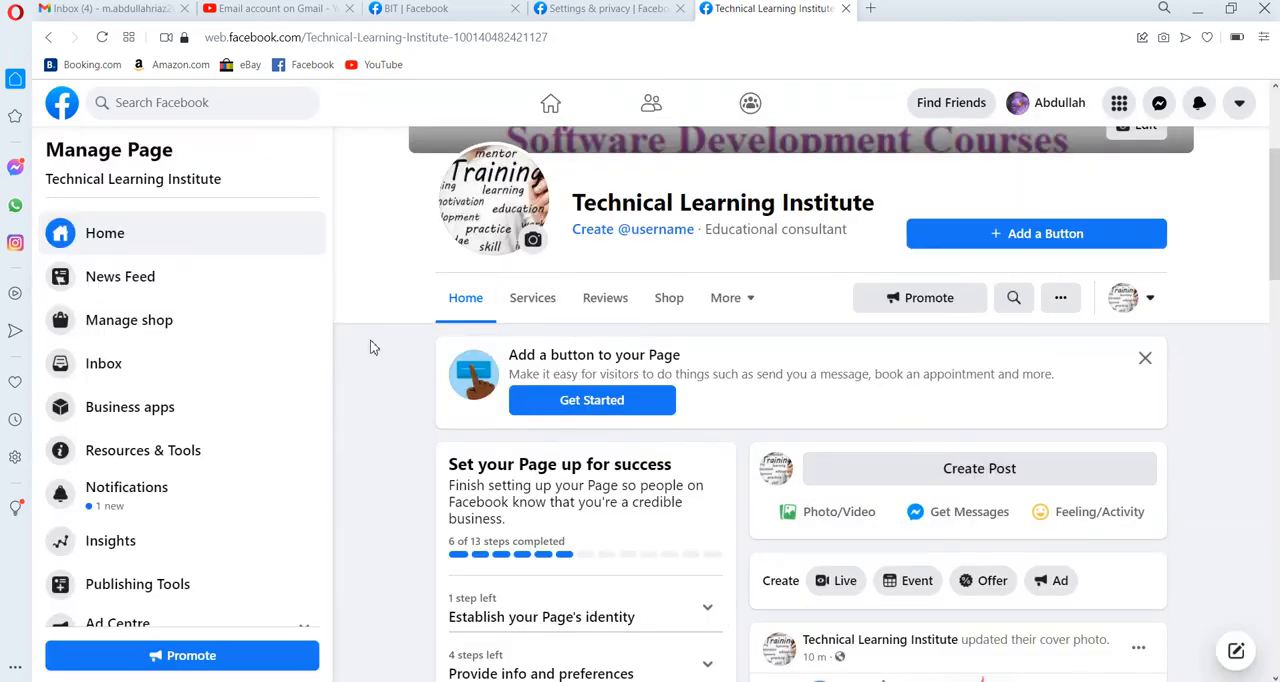
Open the Page's News Feed, advance through its introduction and look through the suggested Pages and public figures to follow.
click(129, 280)
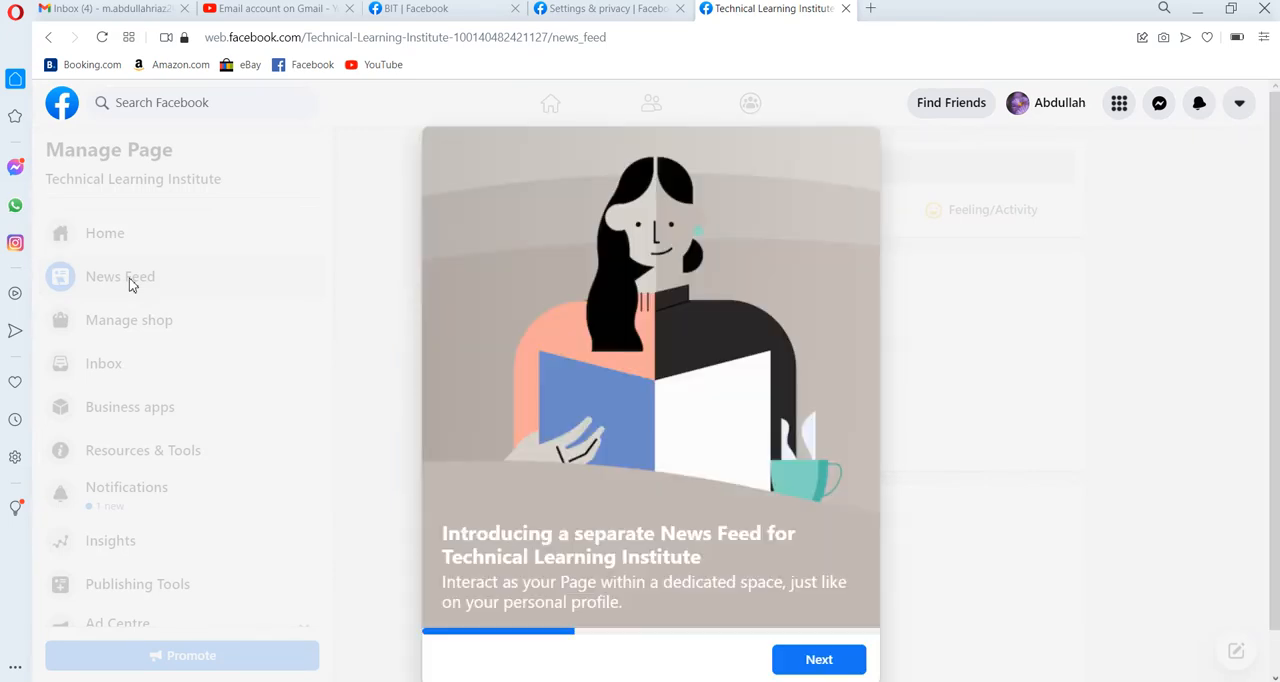
click(818, 658)
click(818, 658)
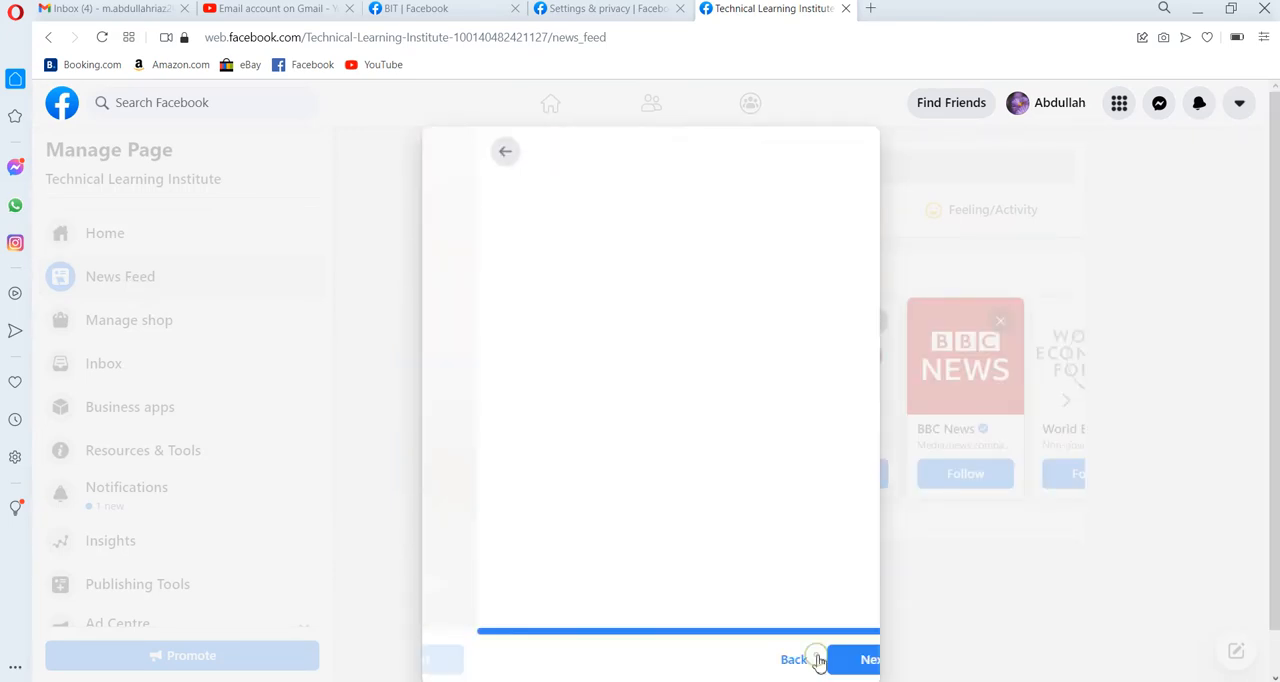
click(818, 660)
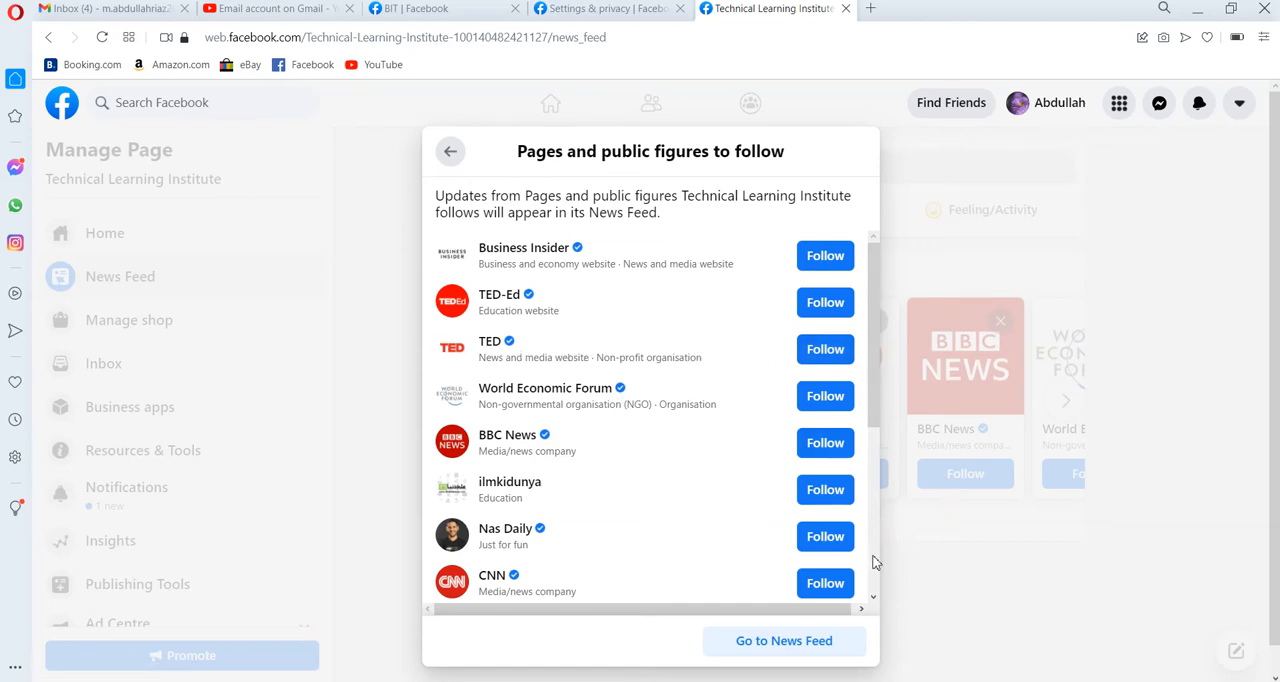
scroll(873, 563, down, 3)
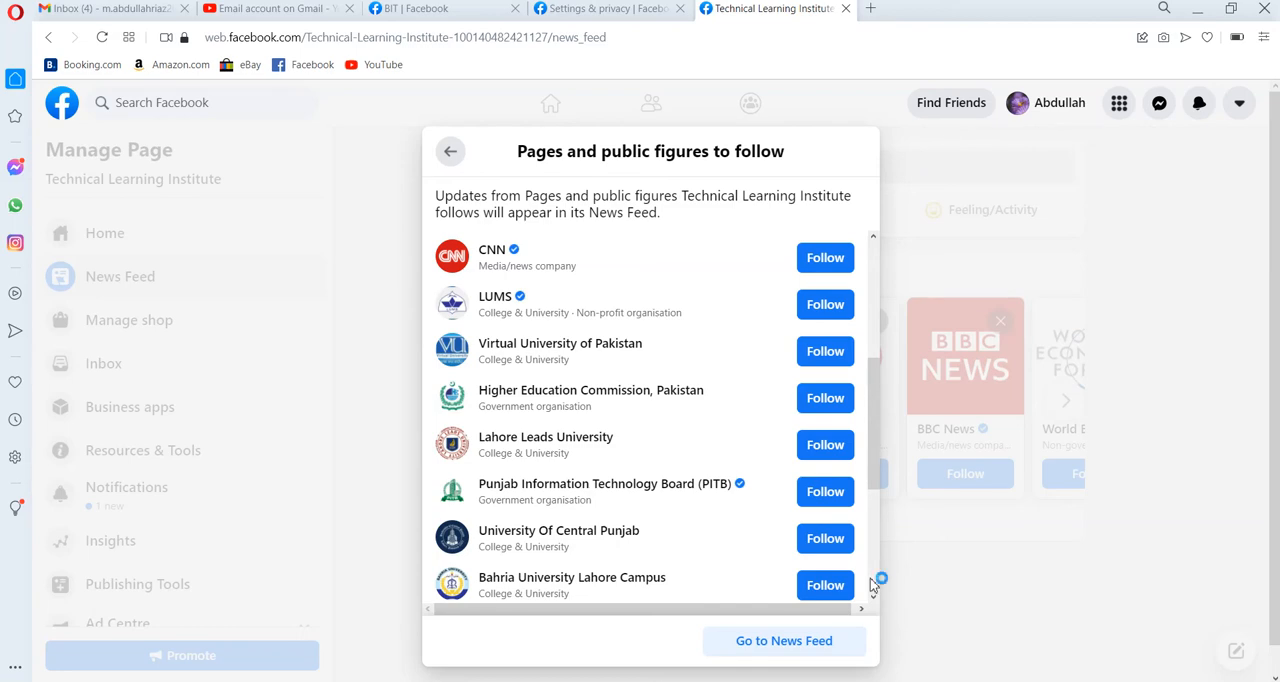
scroll(870, 578, down, 3)
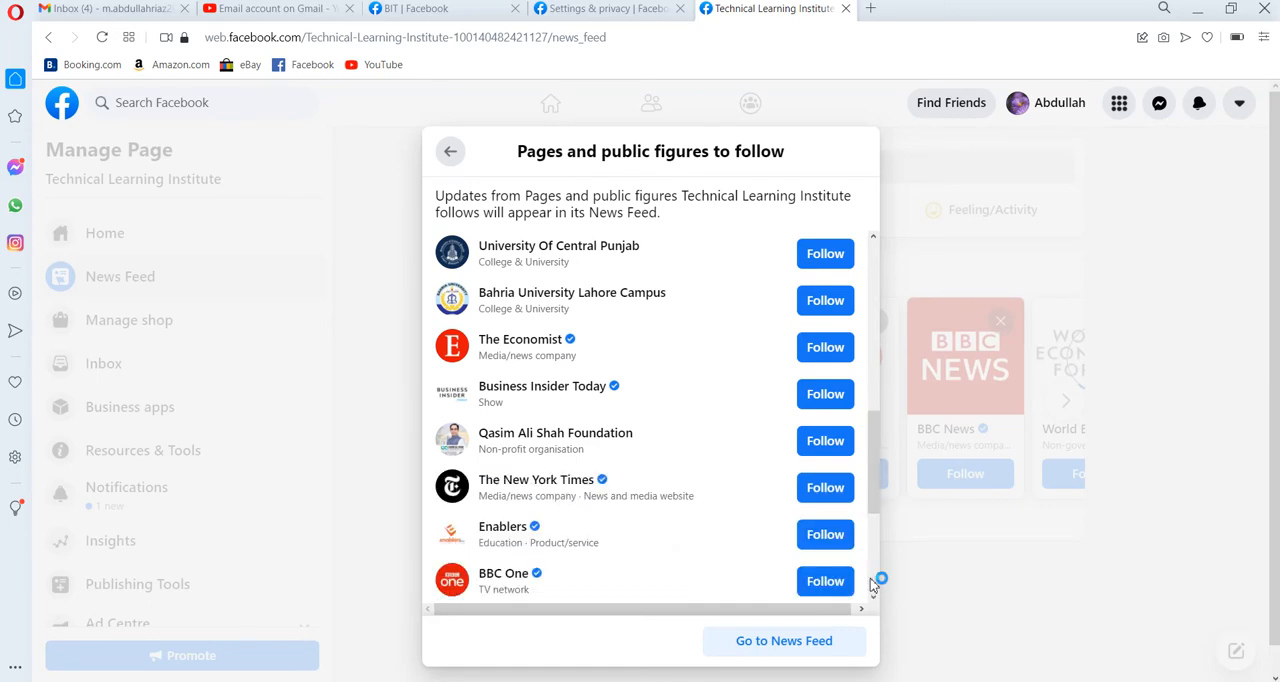
scroll(870, 578, down, 3)
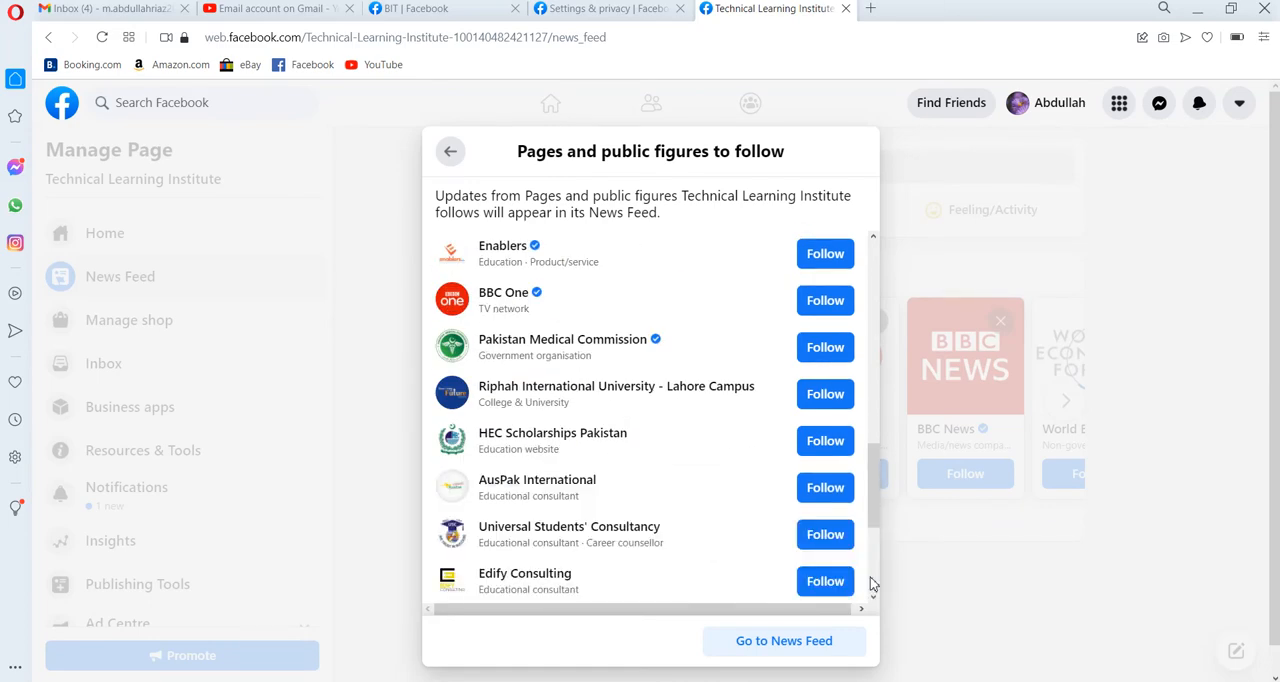
scroll(870, 584, down, 3)
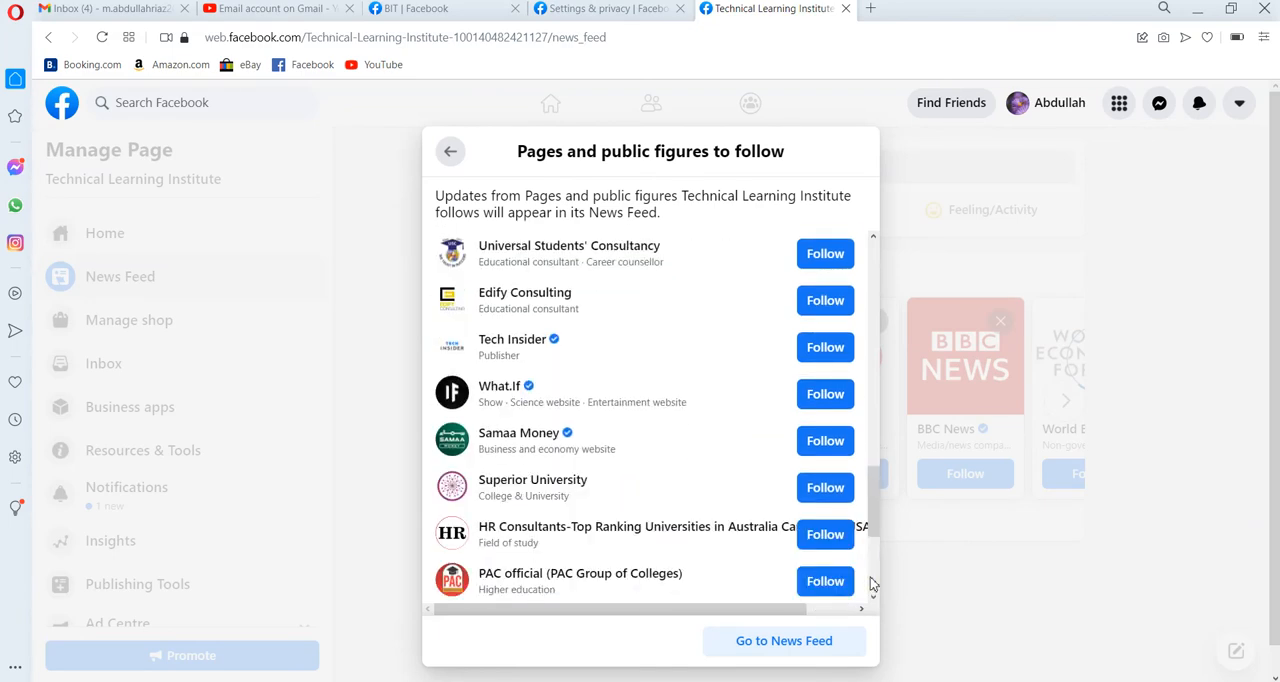
Back out of the News Feed introduction and browse the suggested Pages carousel in the feed.
click(451, 153)
click(463, 159)
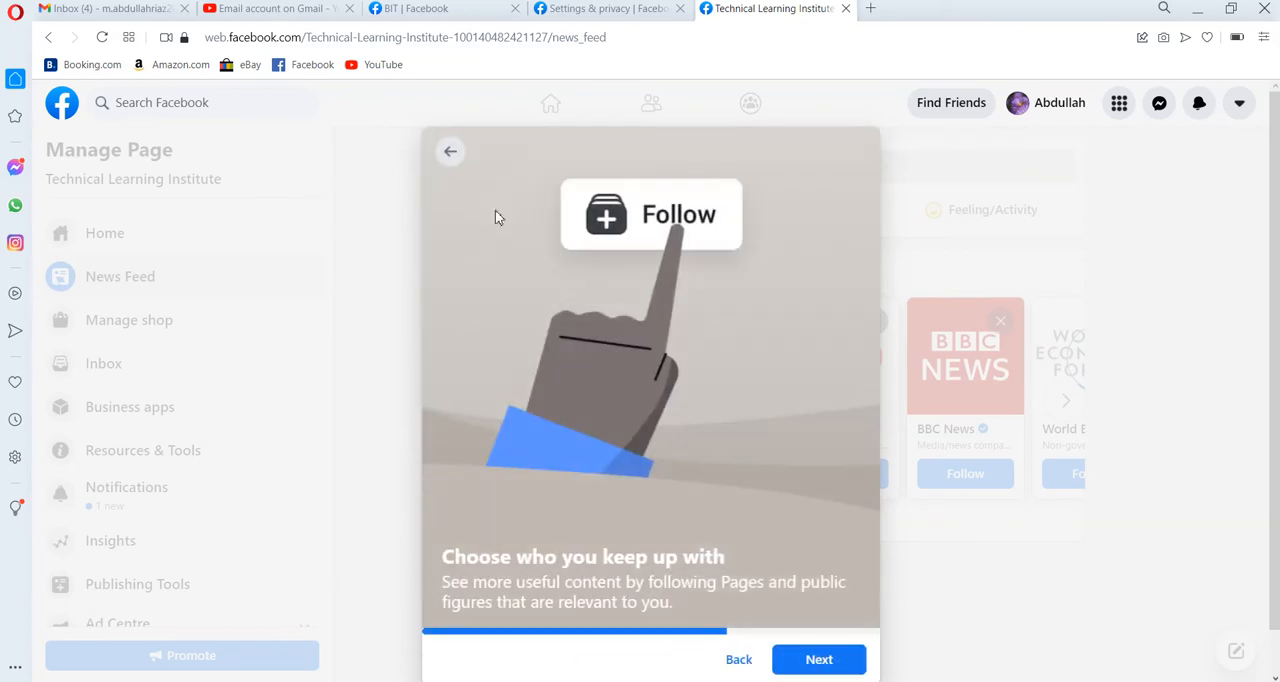
click(738, 661)
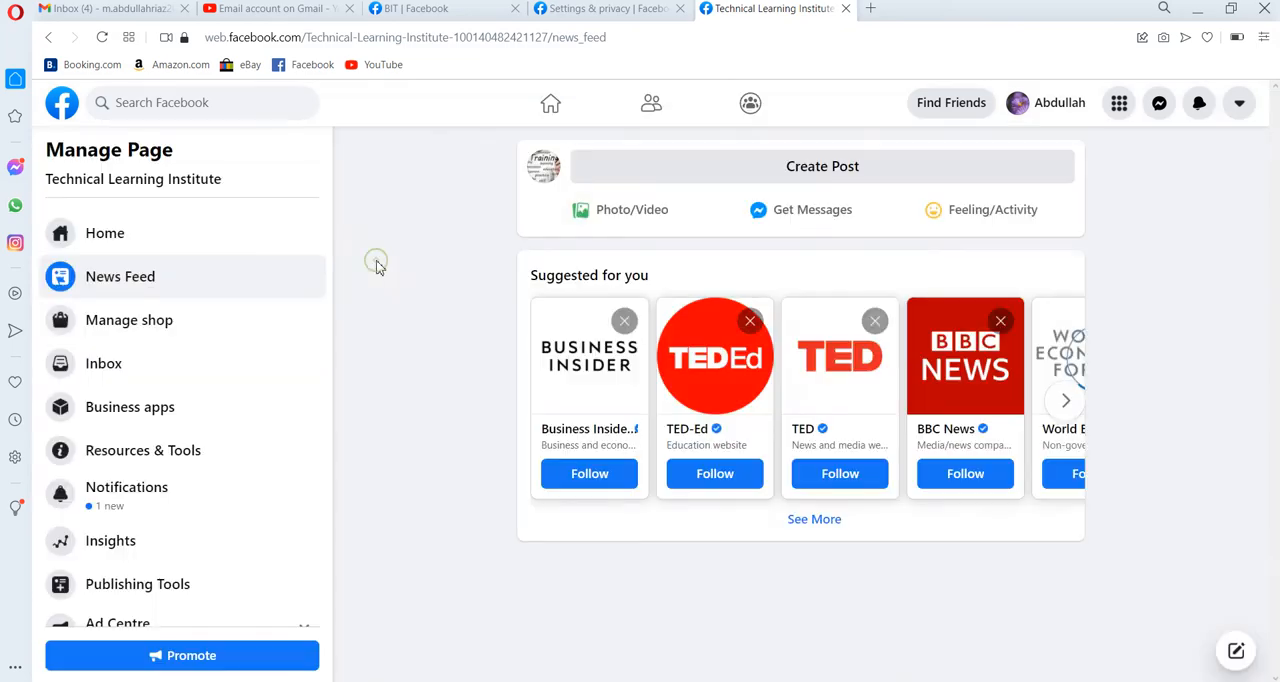
click(375, 266)
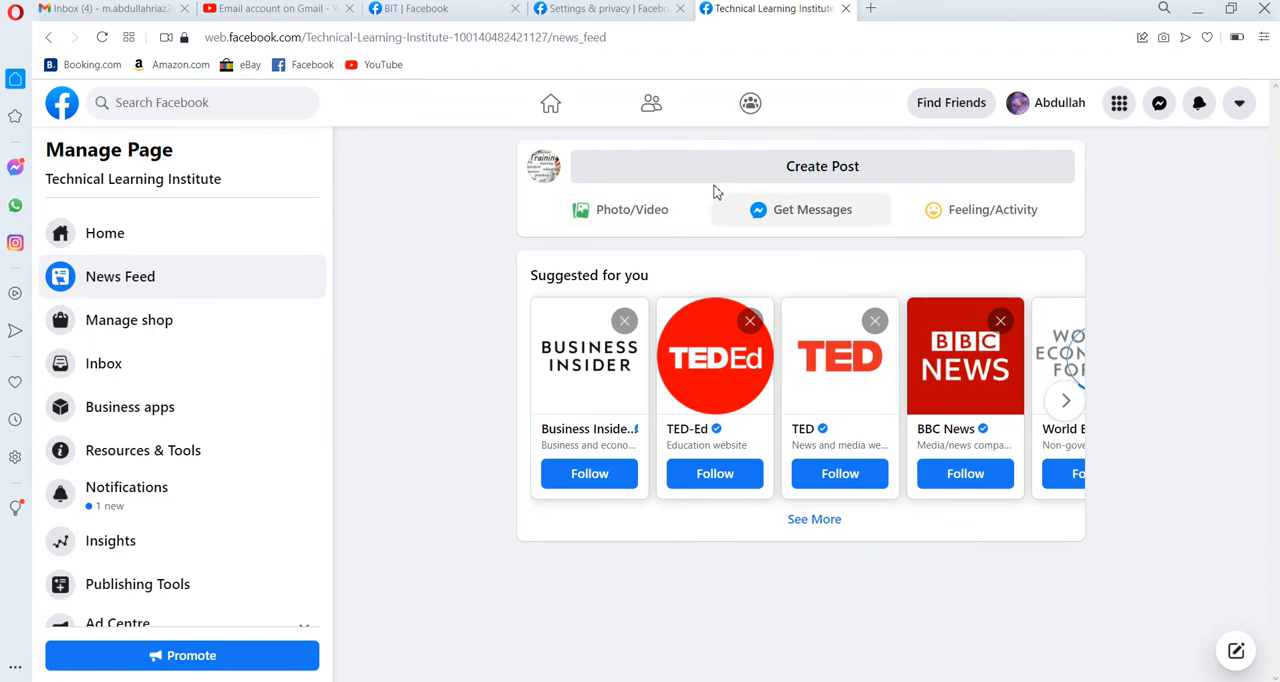
click(1067, 404)
click(1067, 404)
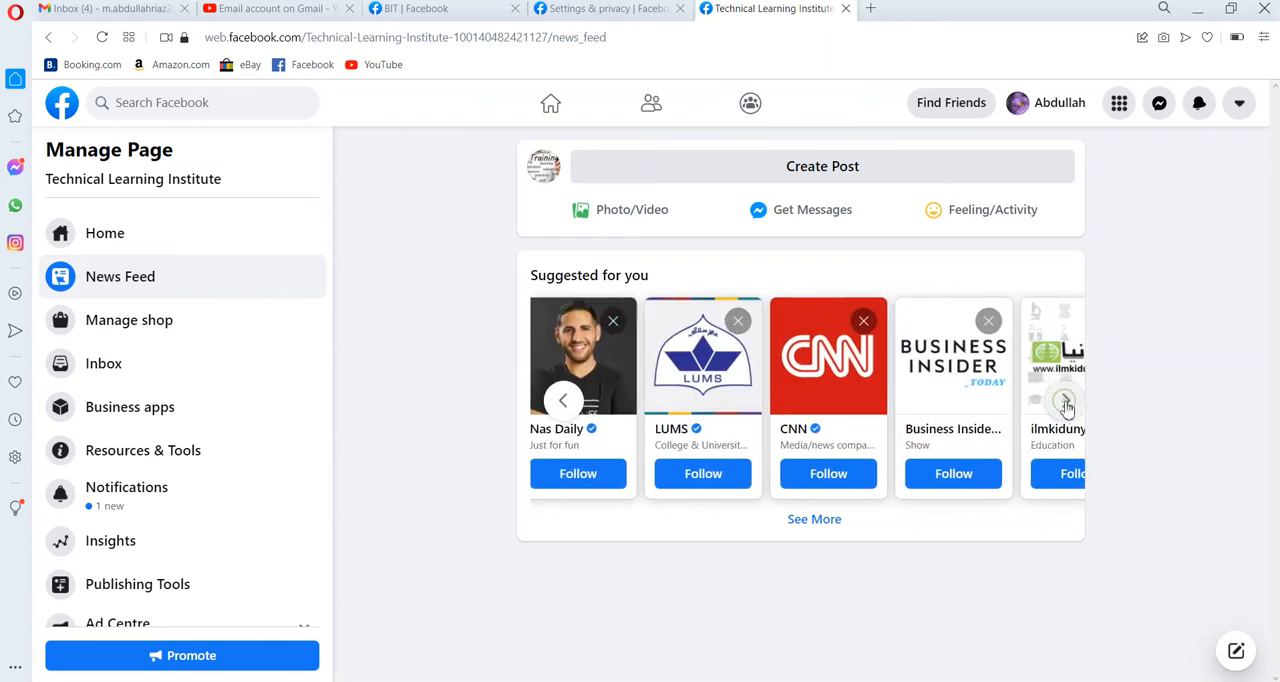
click(1067, 404)
click(1067, 405)
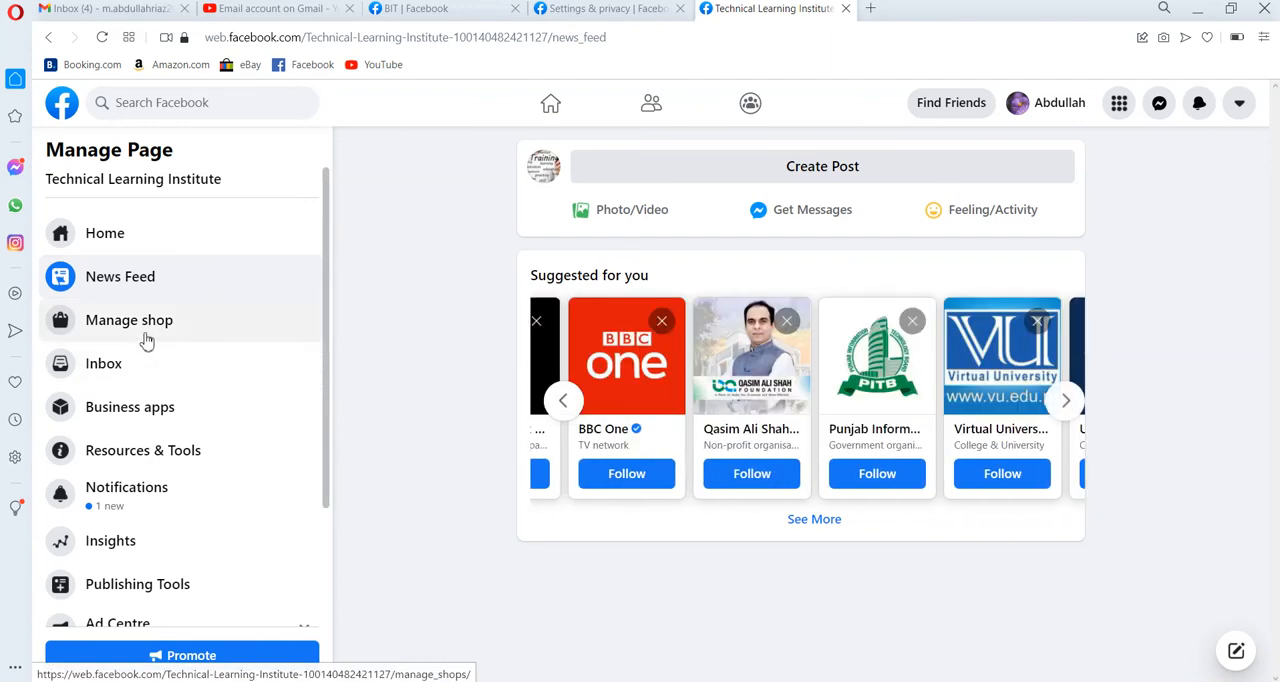
Open the shop management section, start the shop setup and proceed to choosing the checkout method.
click(146, 341)
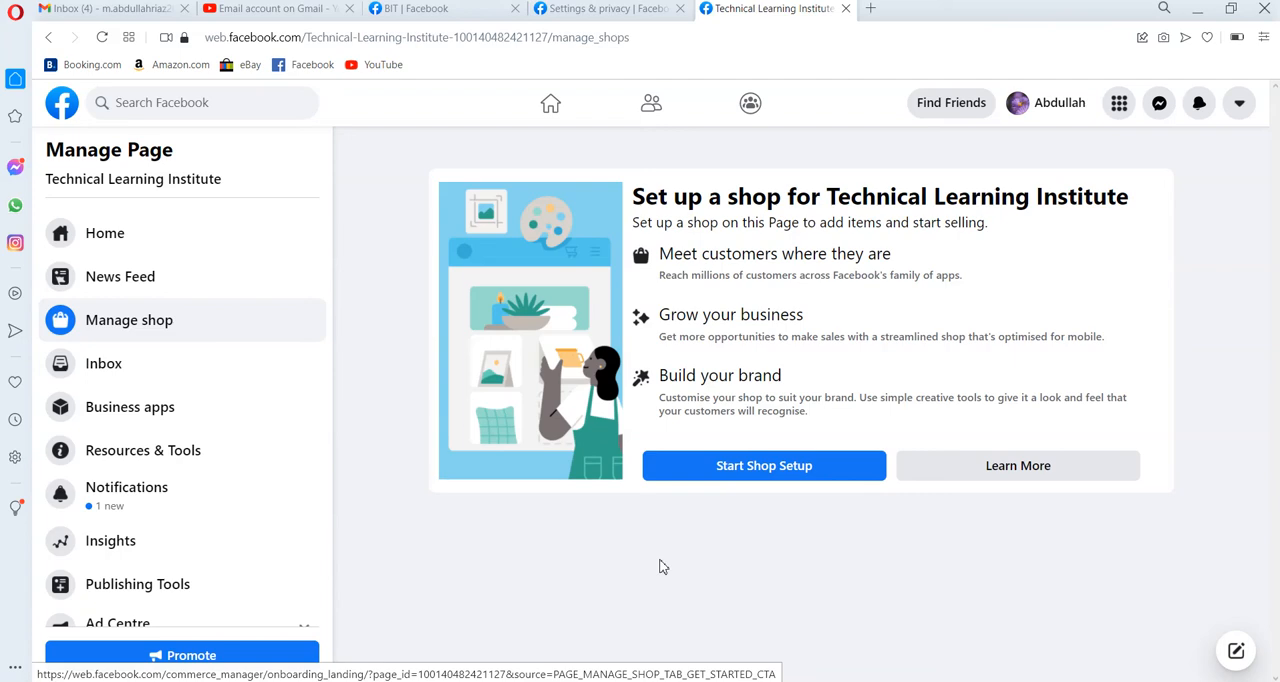
click(803, 474)
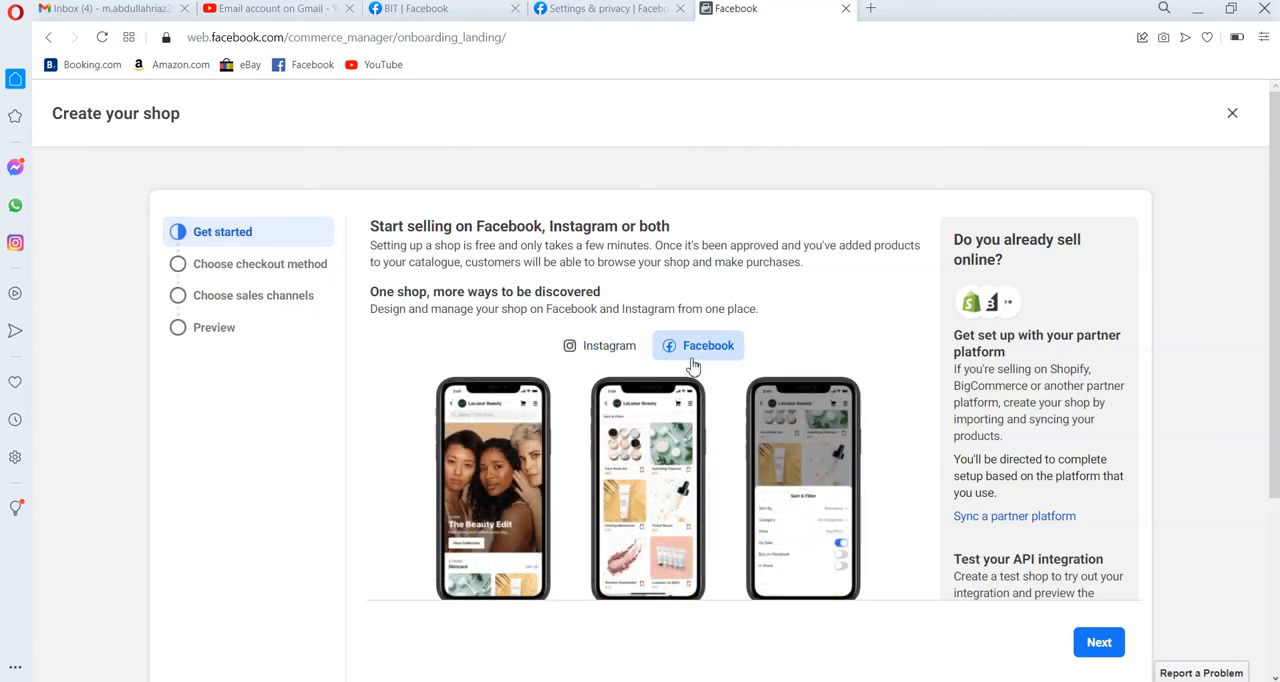
click(1100, 643)
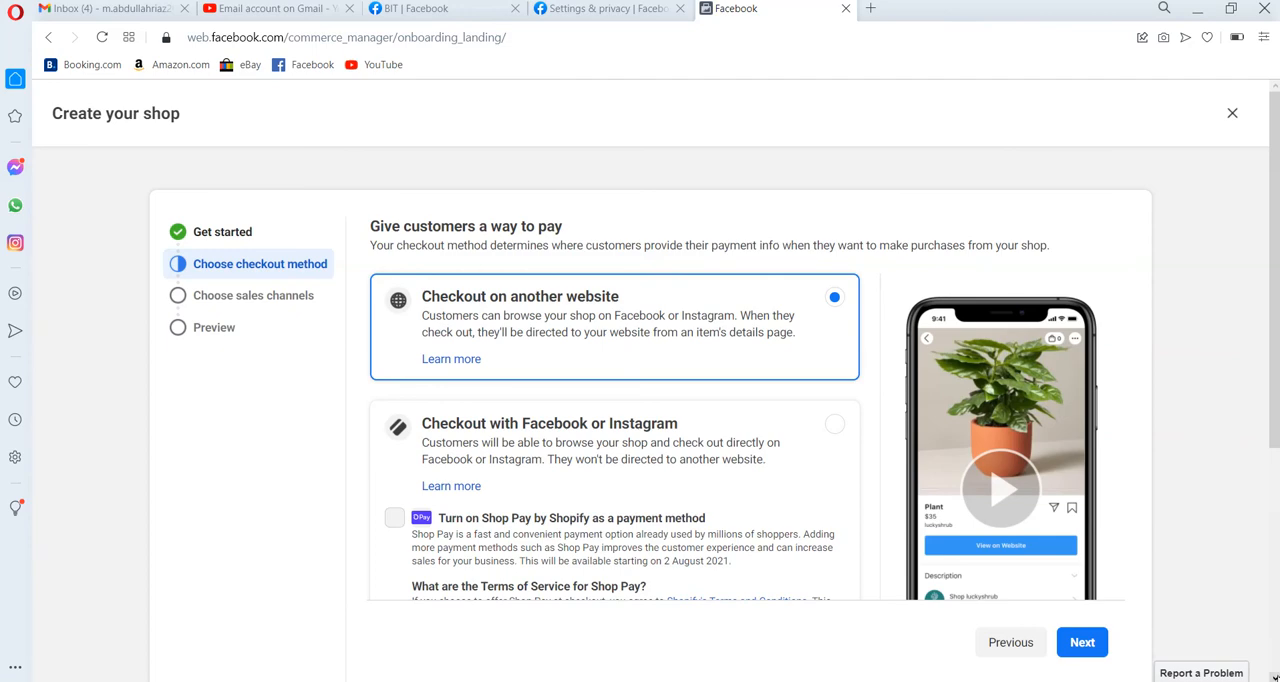
Select Checkout with Facebook or Instagram, review the other checkout methods and continue to the sales channels.
scroll(1274, 677, down, 2)
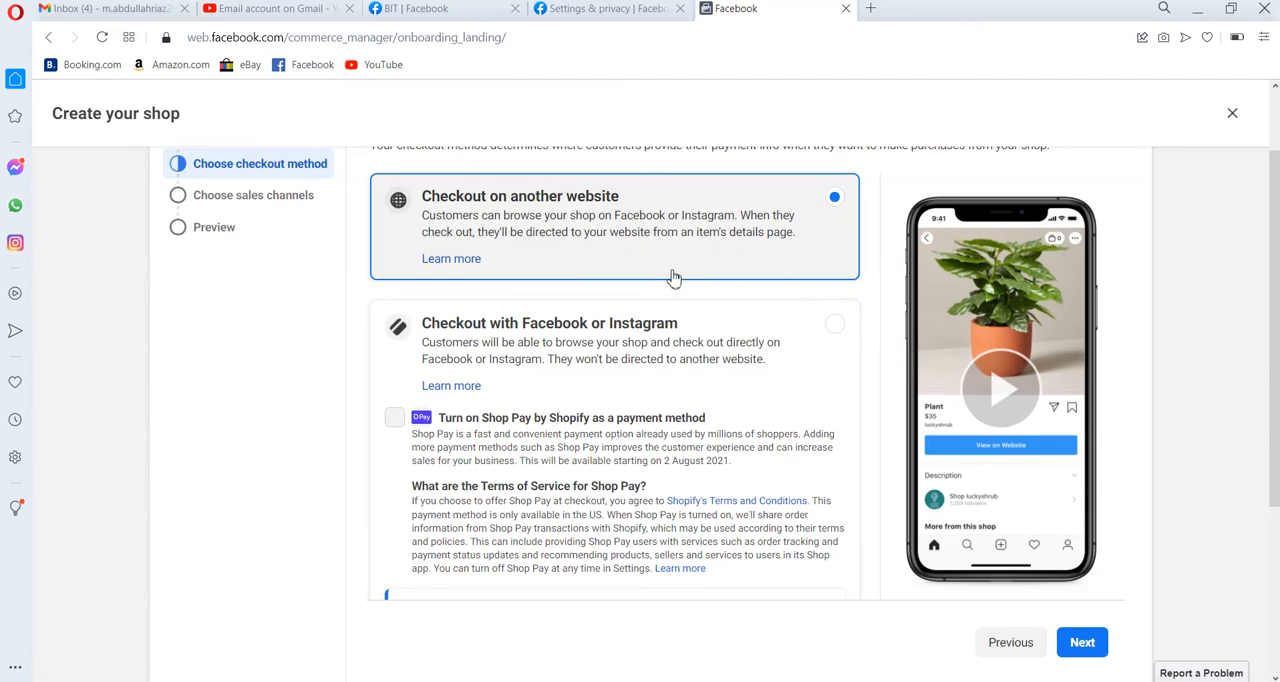
click(835, 324)
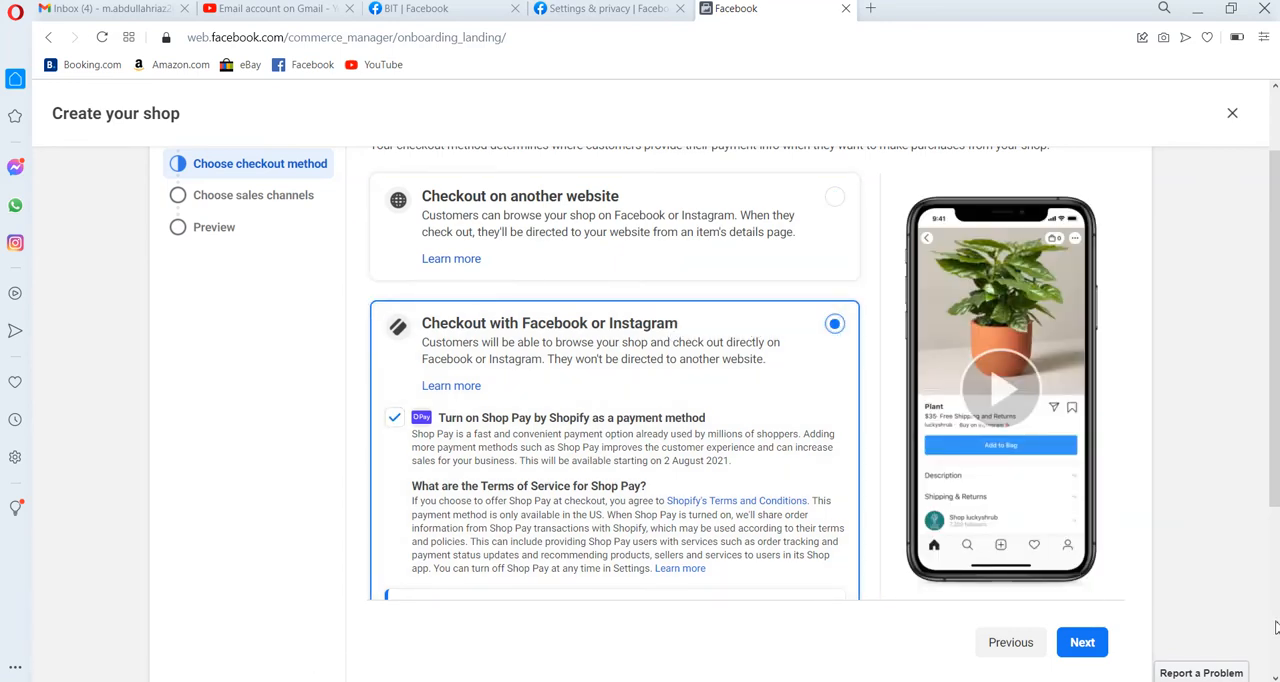
scroll(1275, 627, down, 3)
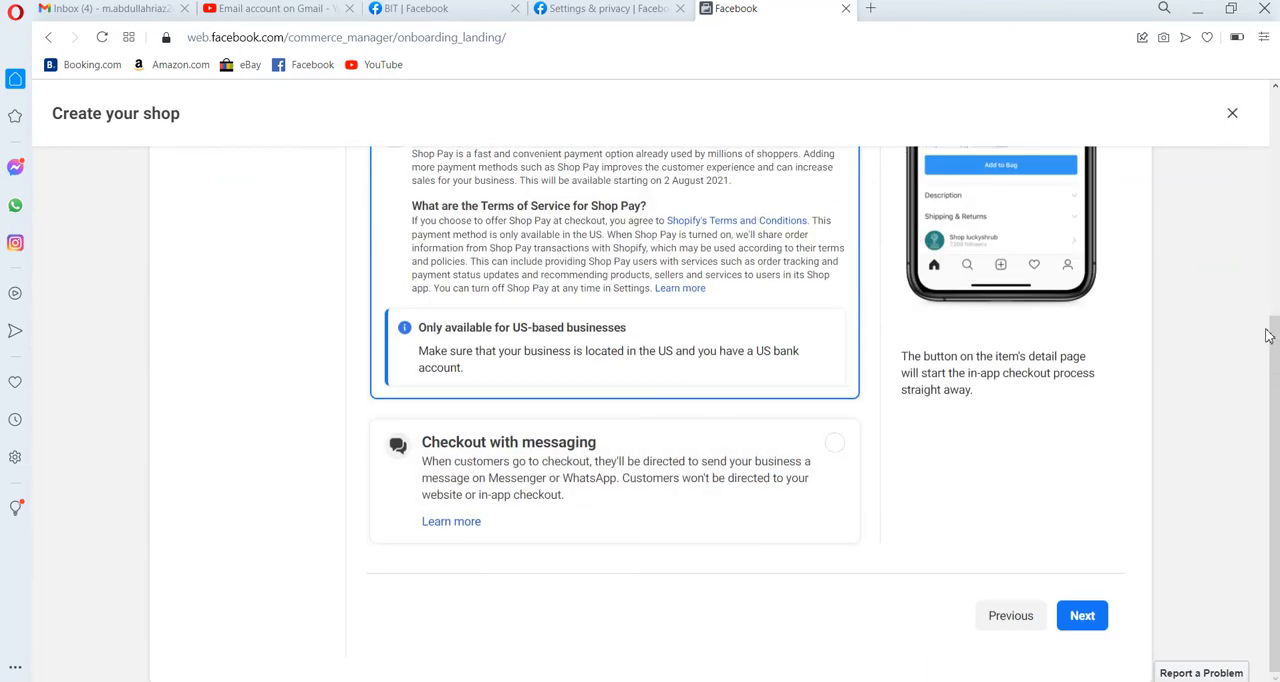
scroll(1273, 265, up, 3)
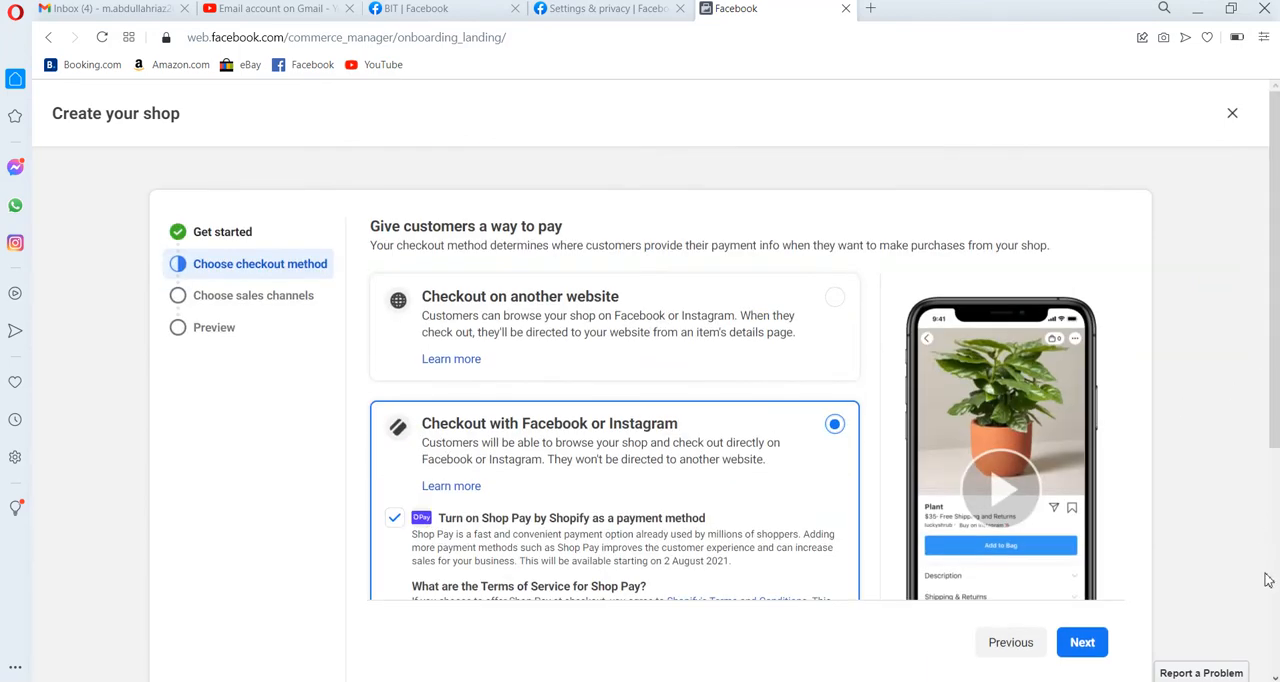
scroll(1273, 603, down, 4)
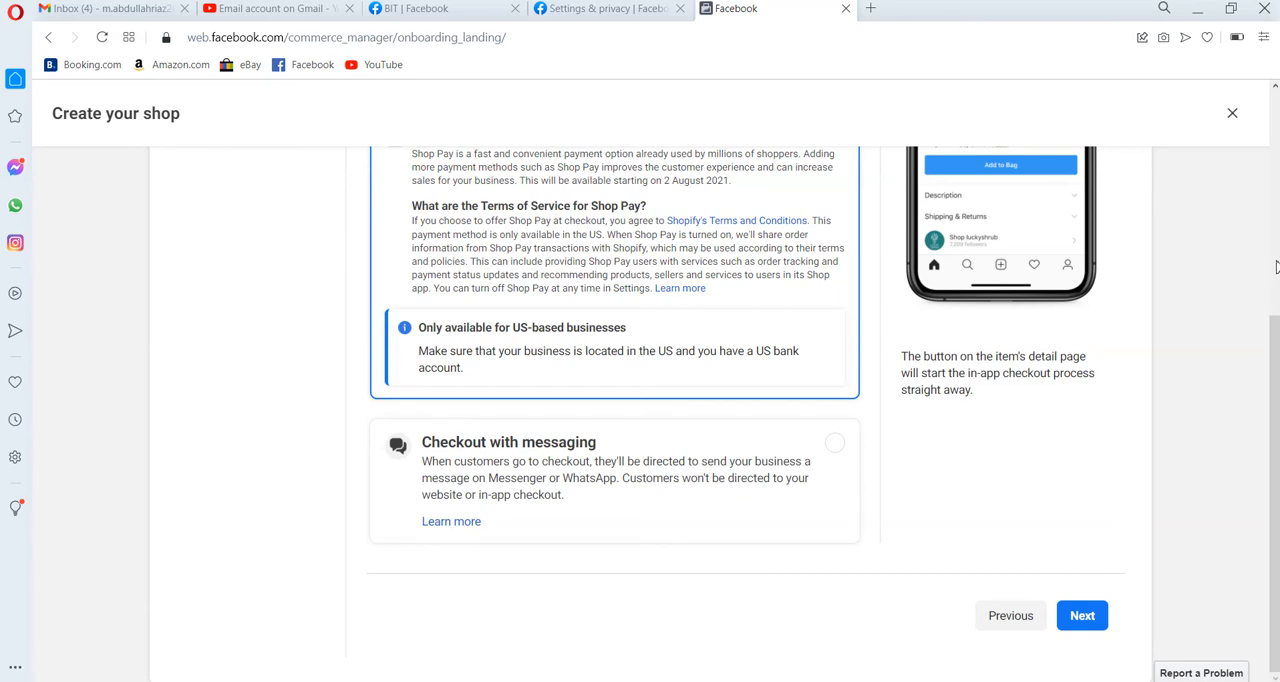
scroll(1275, 267, up, 4)
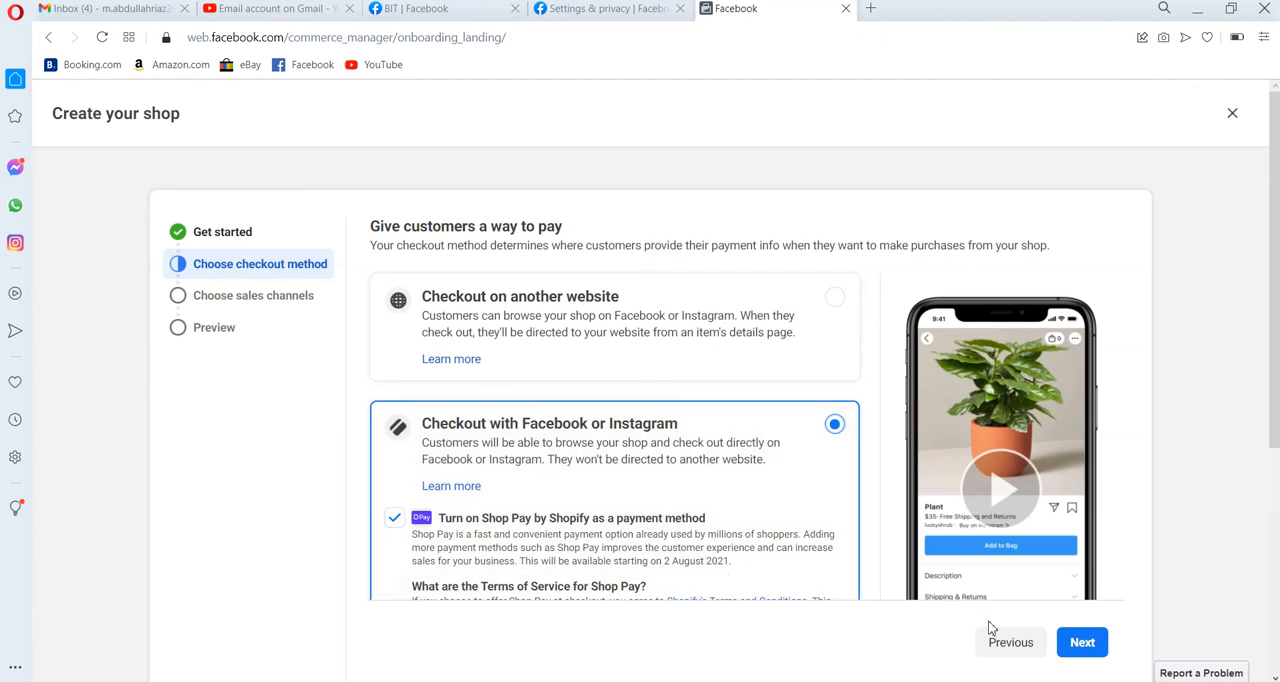
click(1082, 645)
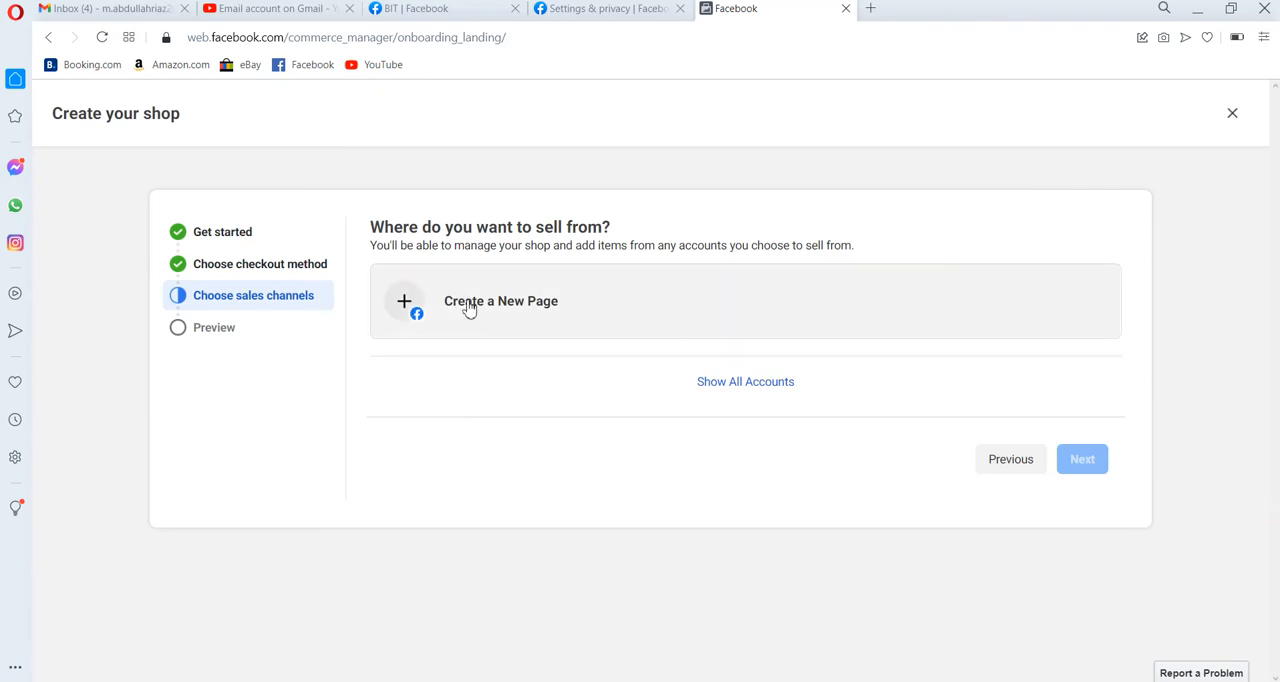
Start creating a new Page to sell from, choosing Brand or Product as its type.
click(466, 306)
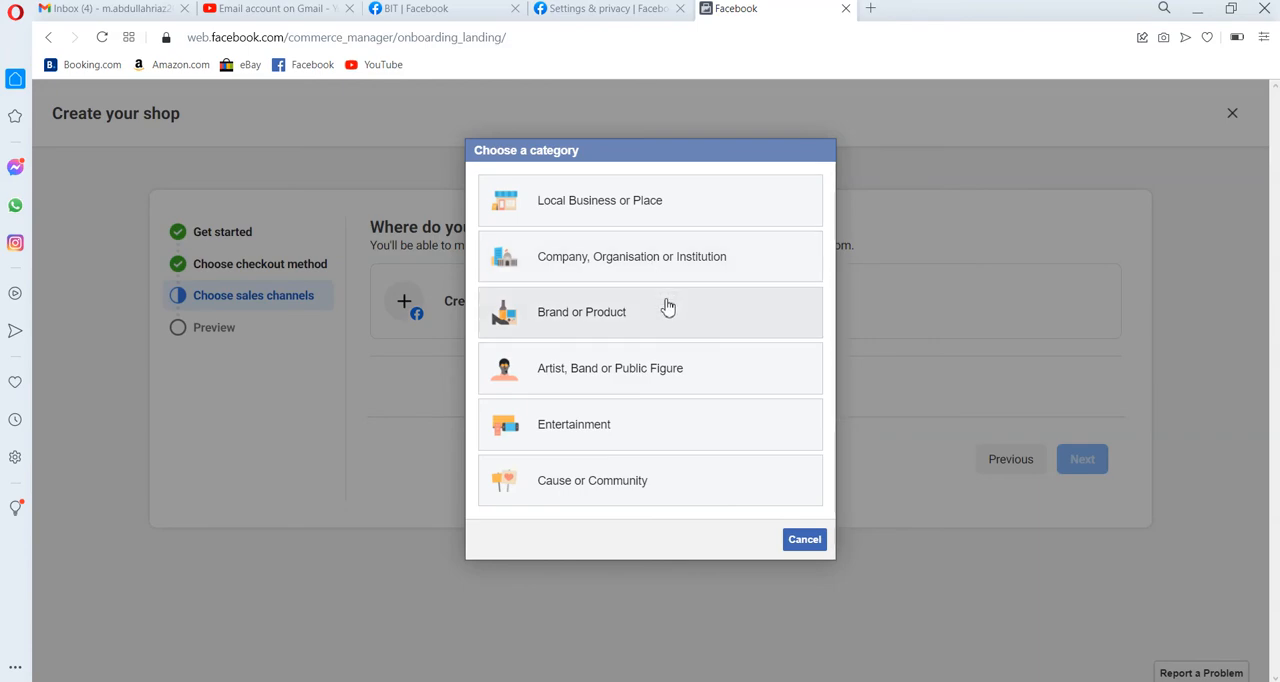
click(597, 310)
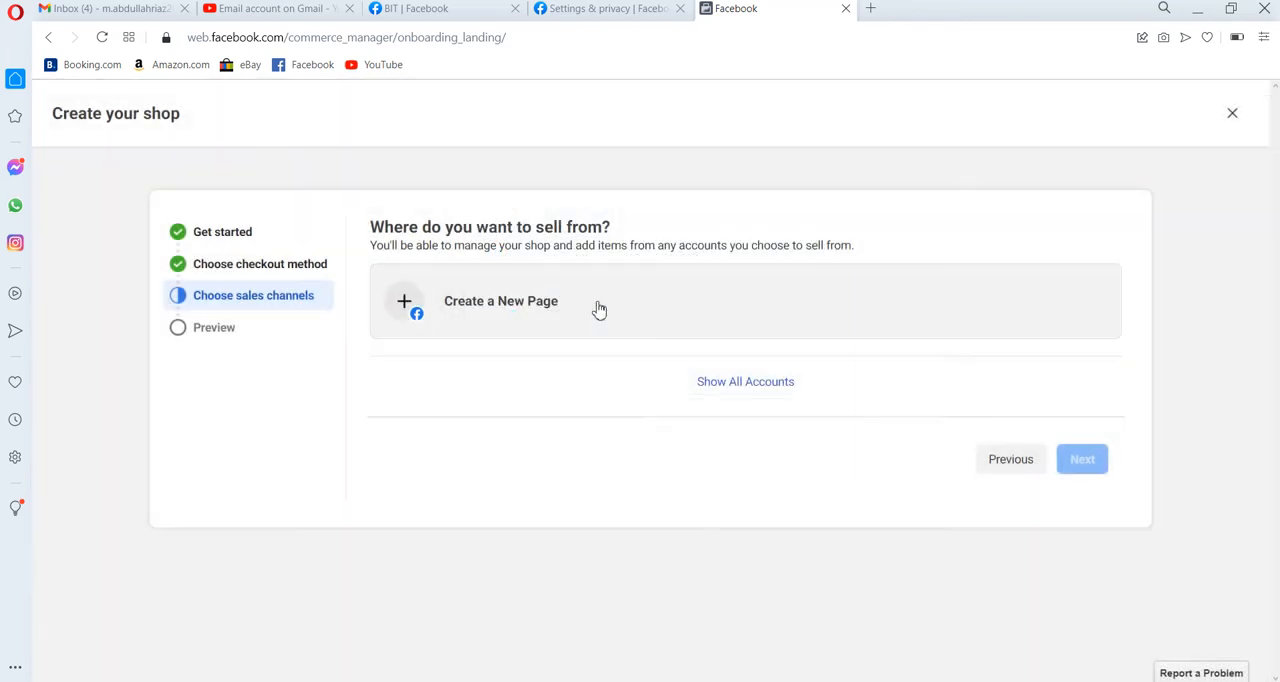
click(597, 309)
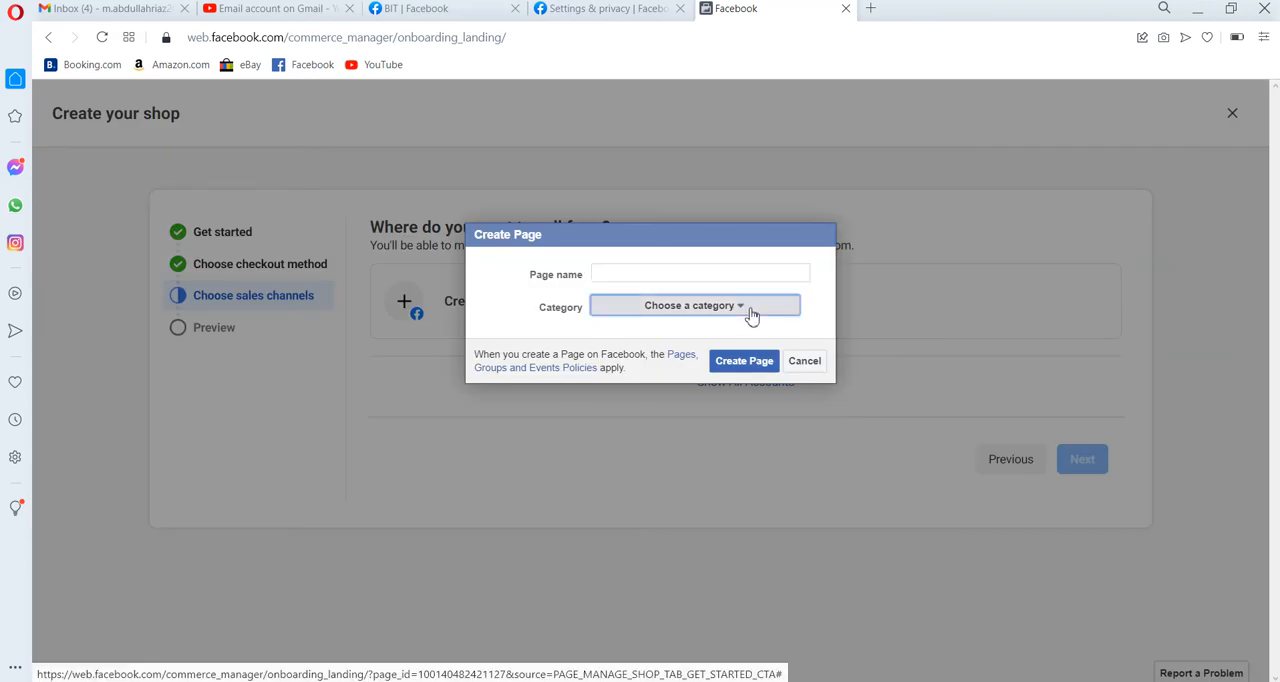
Browse the category list for the new Page and set its category to Computers (brand).
click(751, 311)
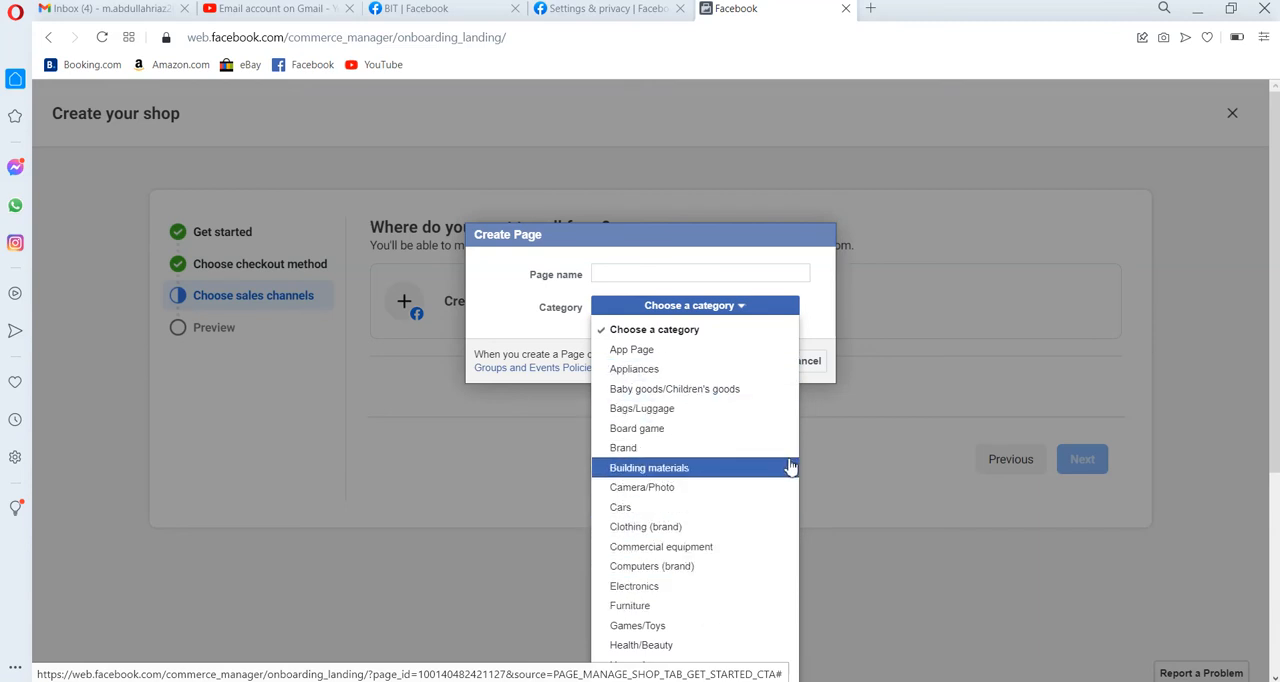
click(850, 412)
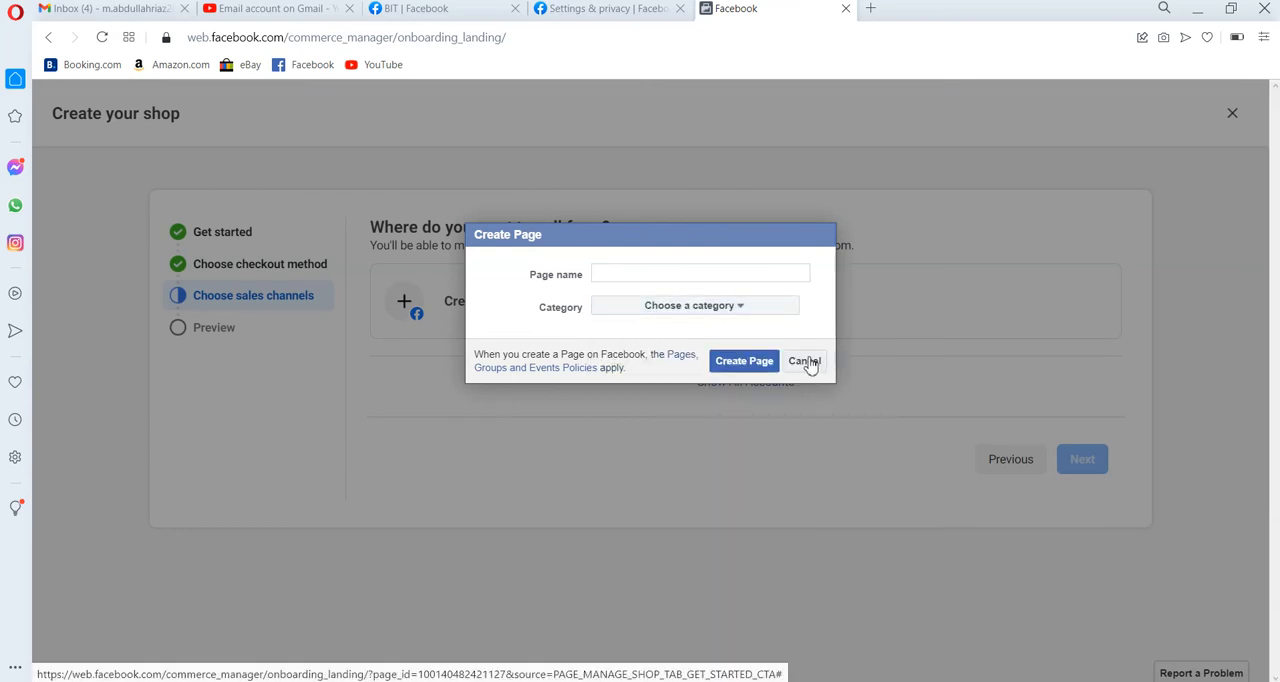
click(730, 282)
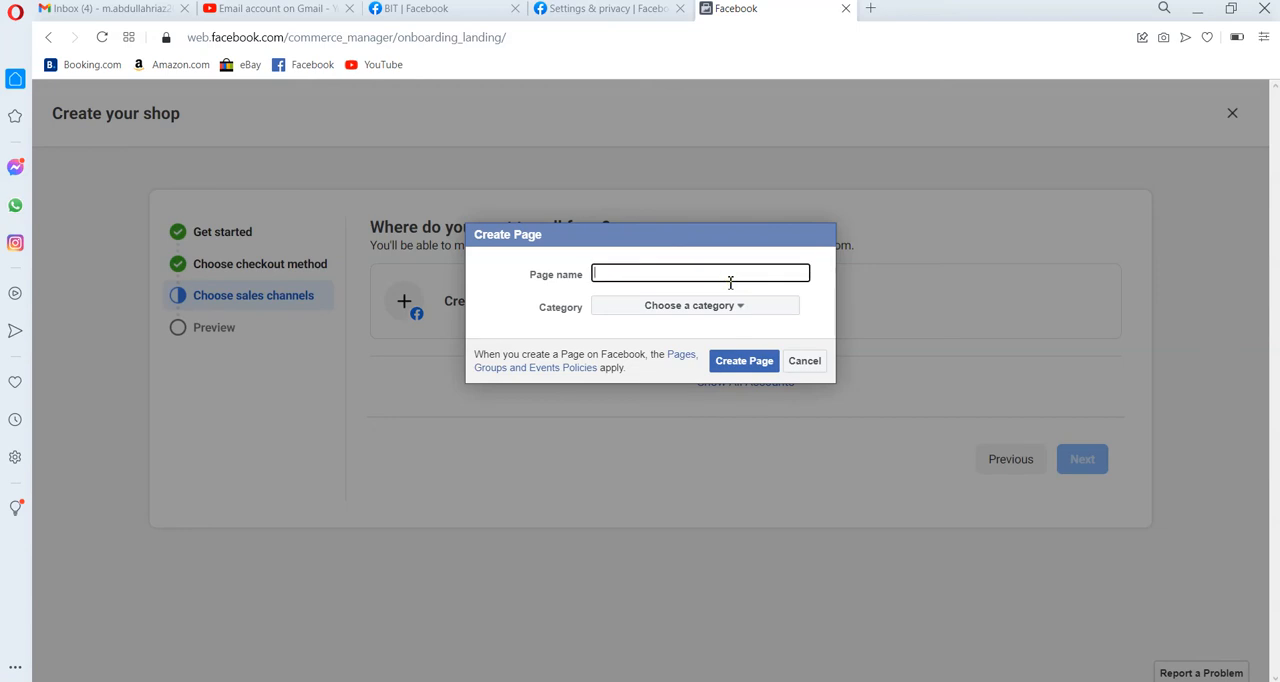
click(737, 307)
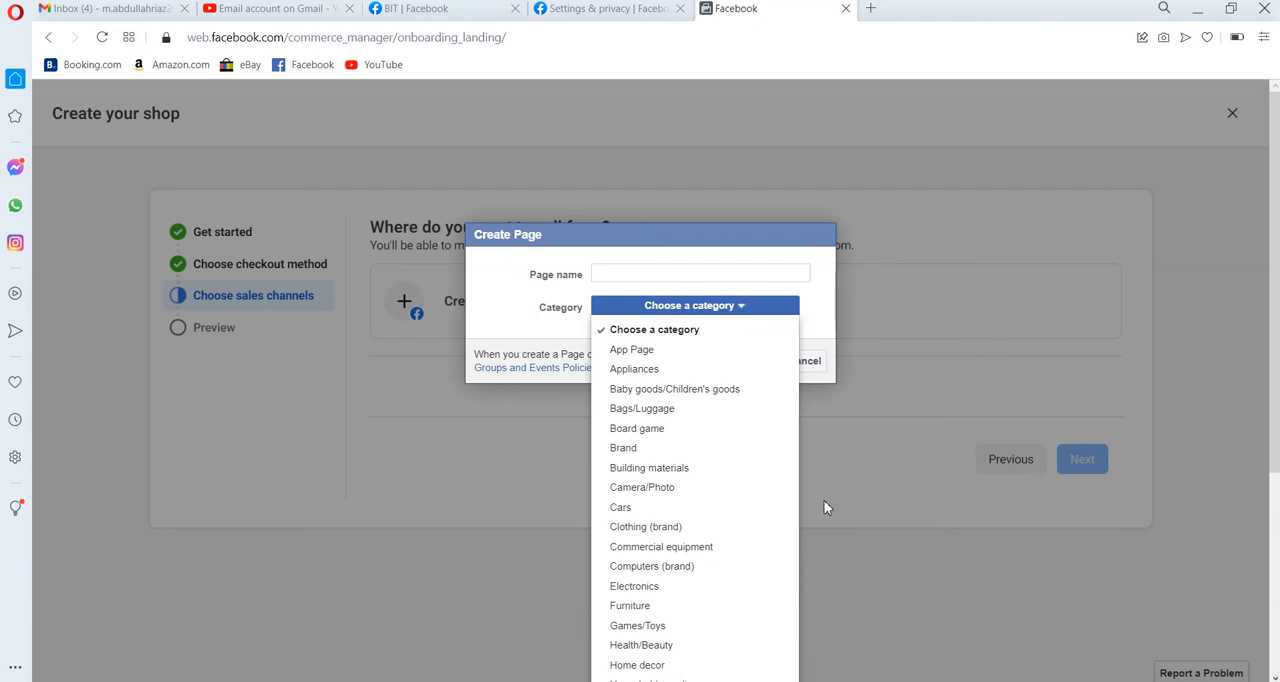
scroll(824, 500, down, 3)
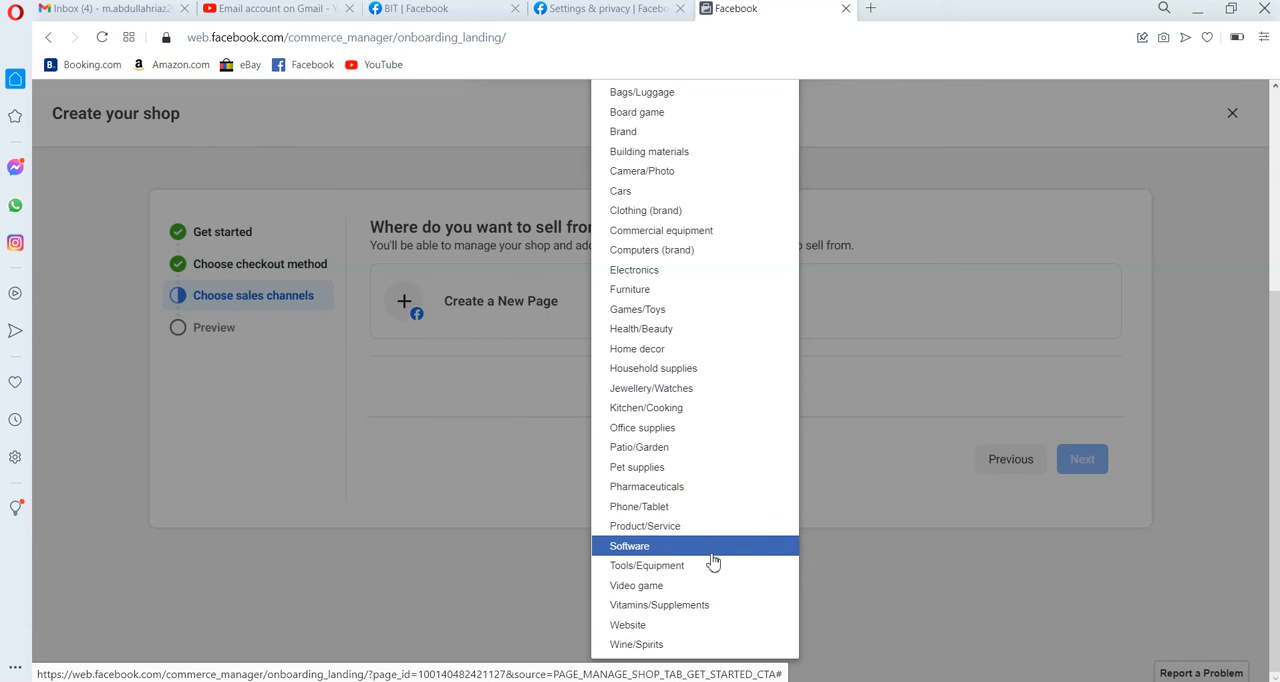
click(700, 258)
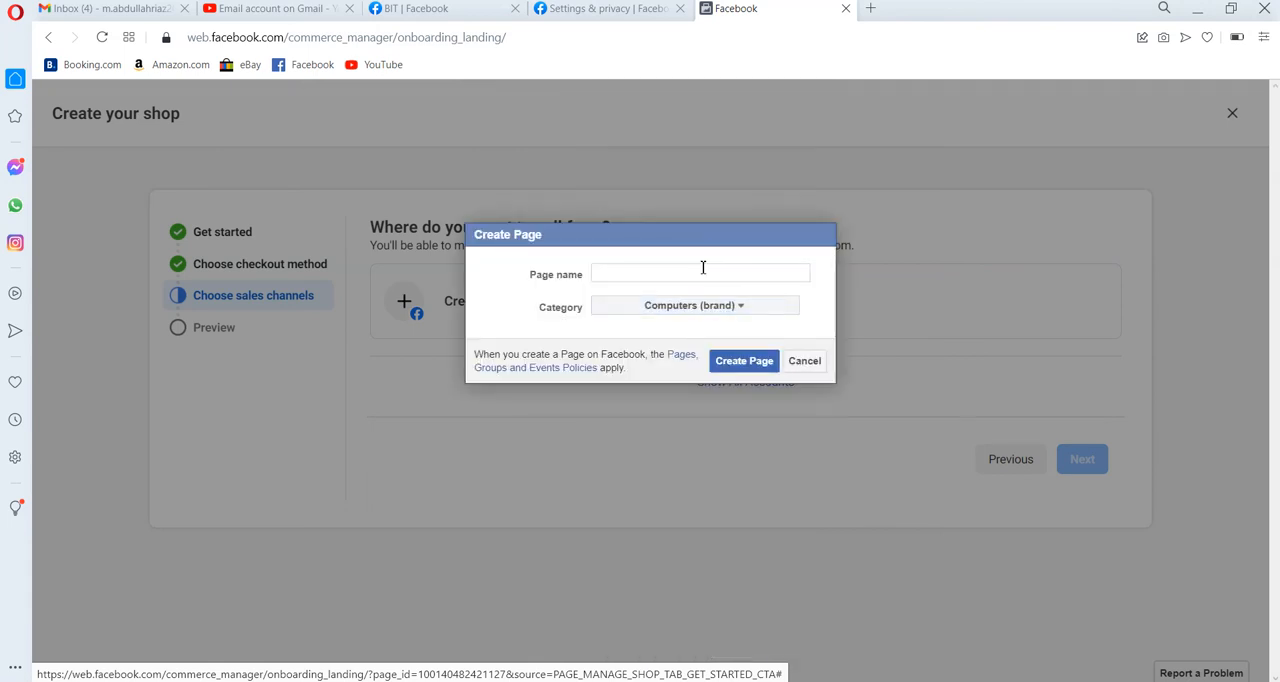
Name the new Page Computer Shop and create it.
click(703, 267)
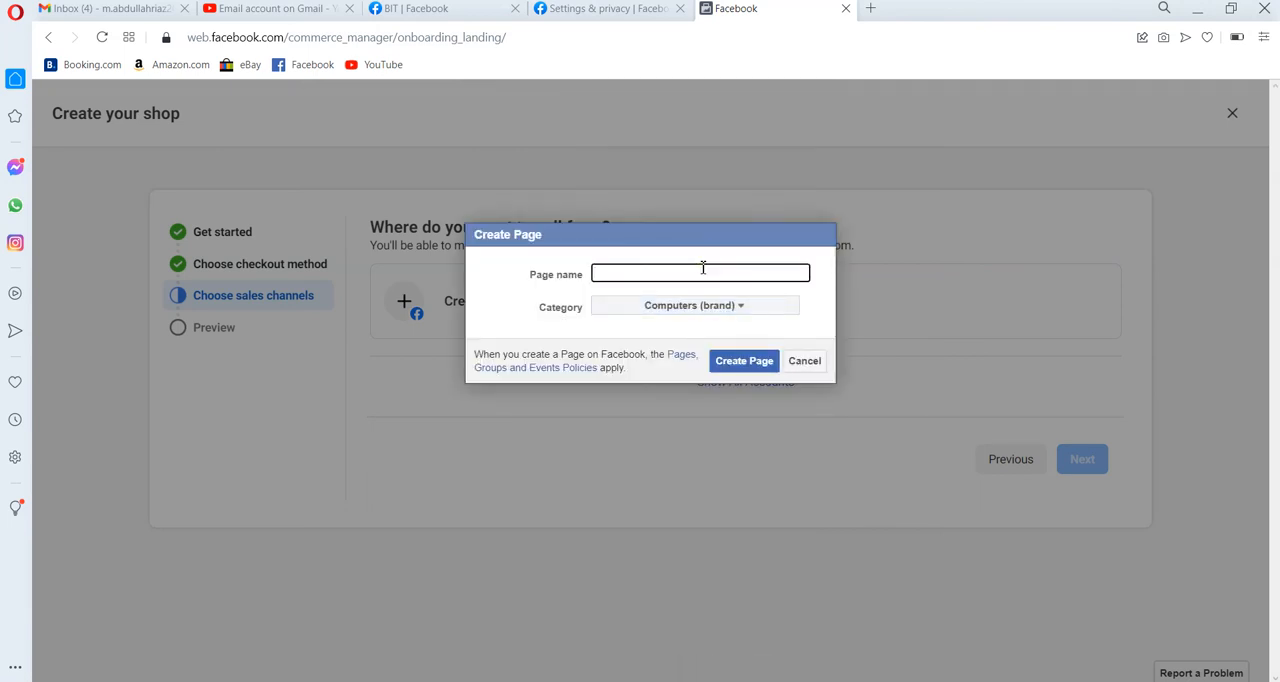
text(Computer Shop)
click(742, 362)
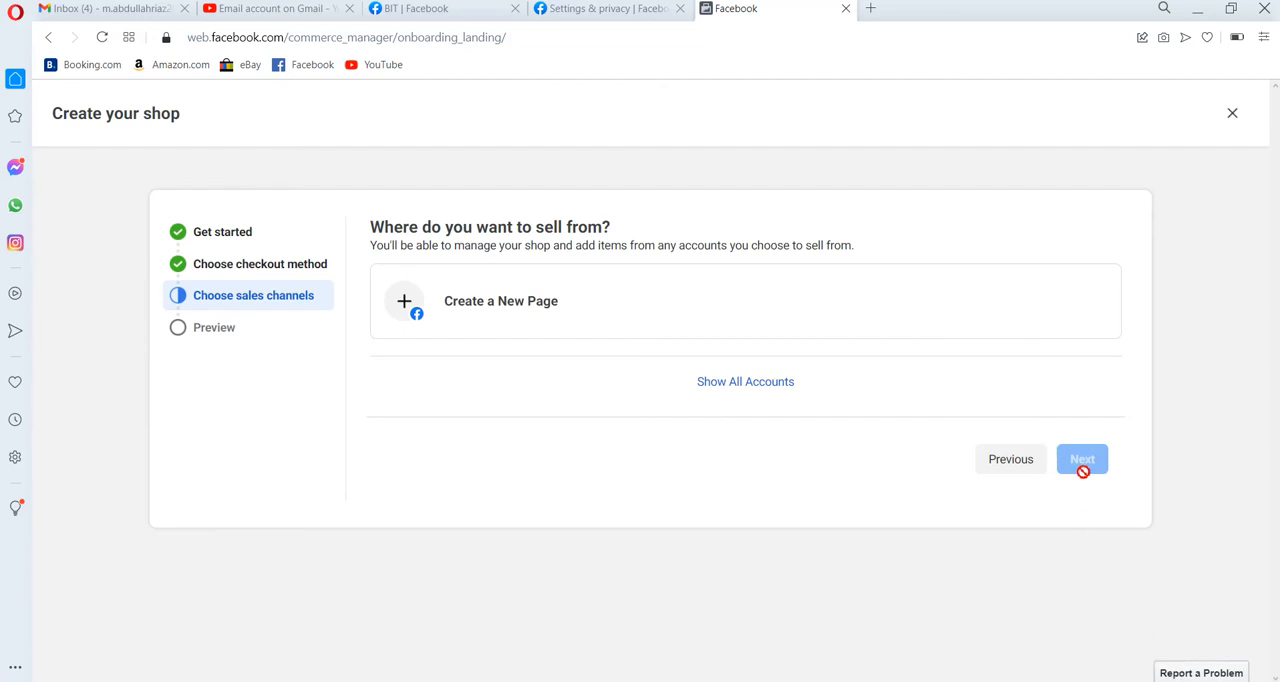
Show all accounts available to sell from and examine the Computer Shop and Technical Learning Institute entries.
click(771, 381)
mouse_move(620, 424)
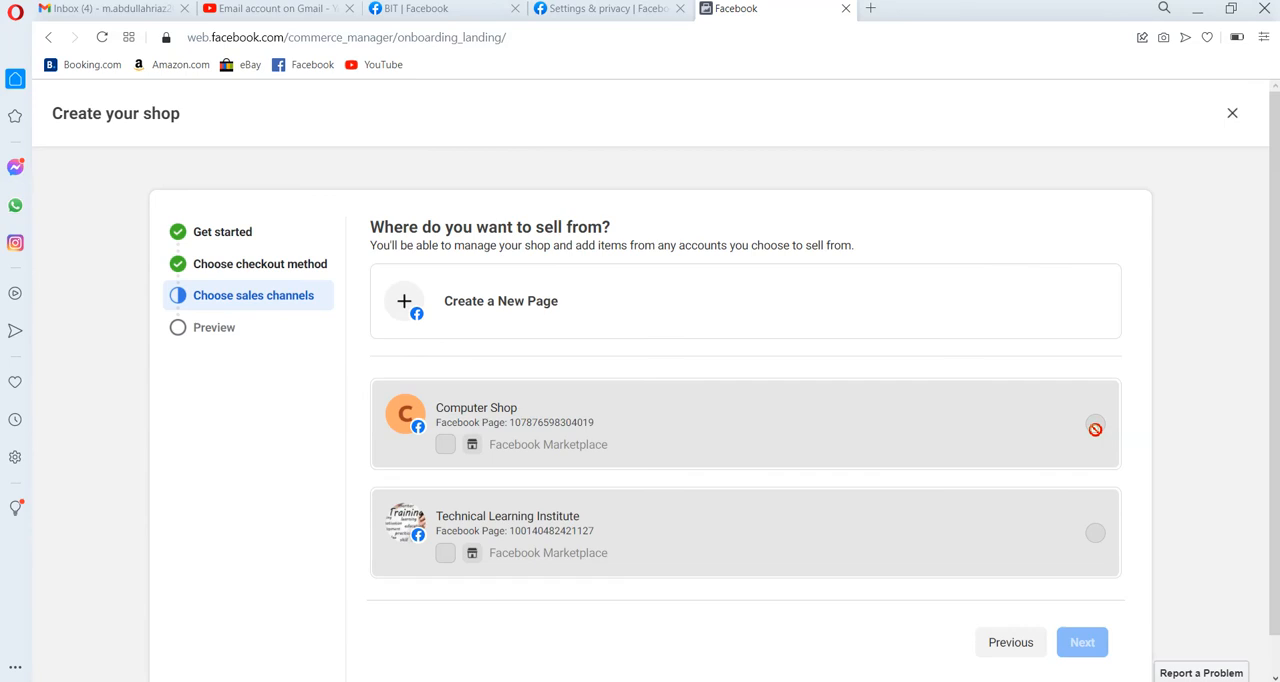
mouse_move(1095, 428)
mouse_move(709, 426)
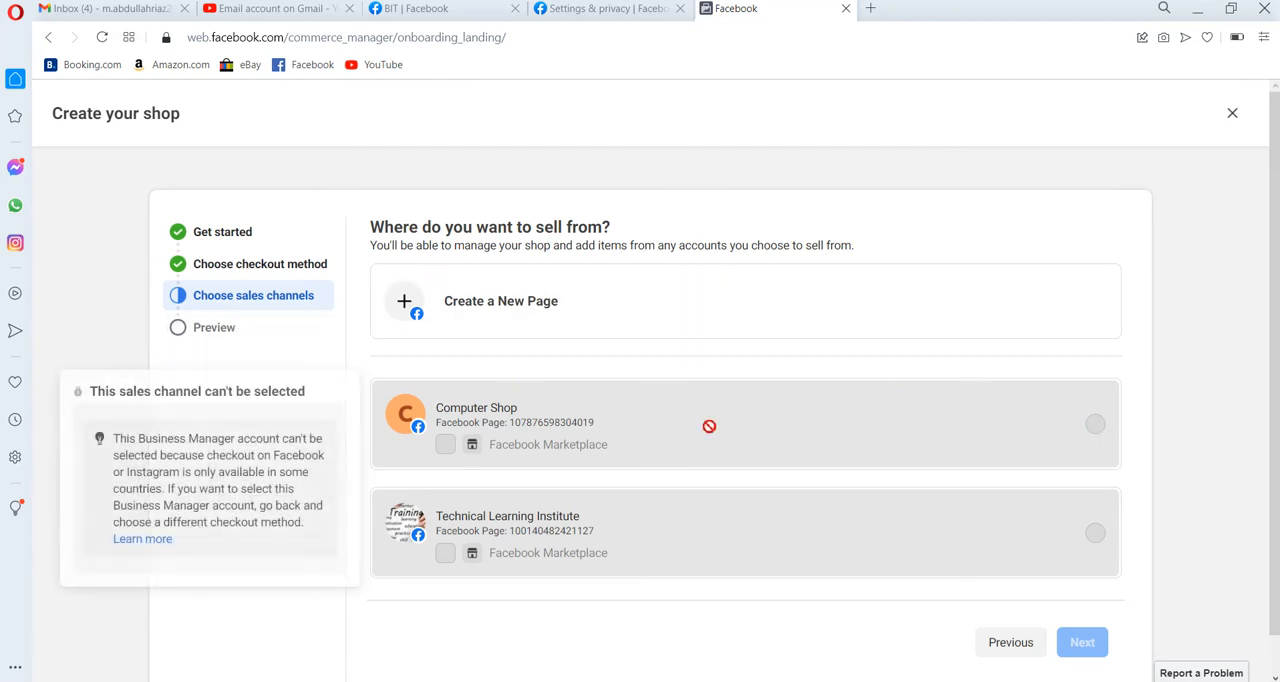
Go back through the shop setup to its first stage and quit the setup.
click(995, 645)
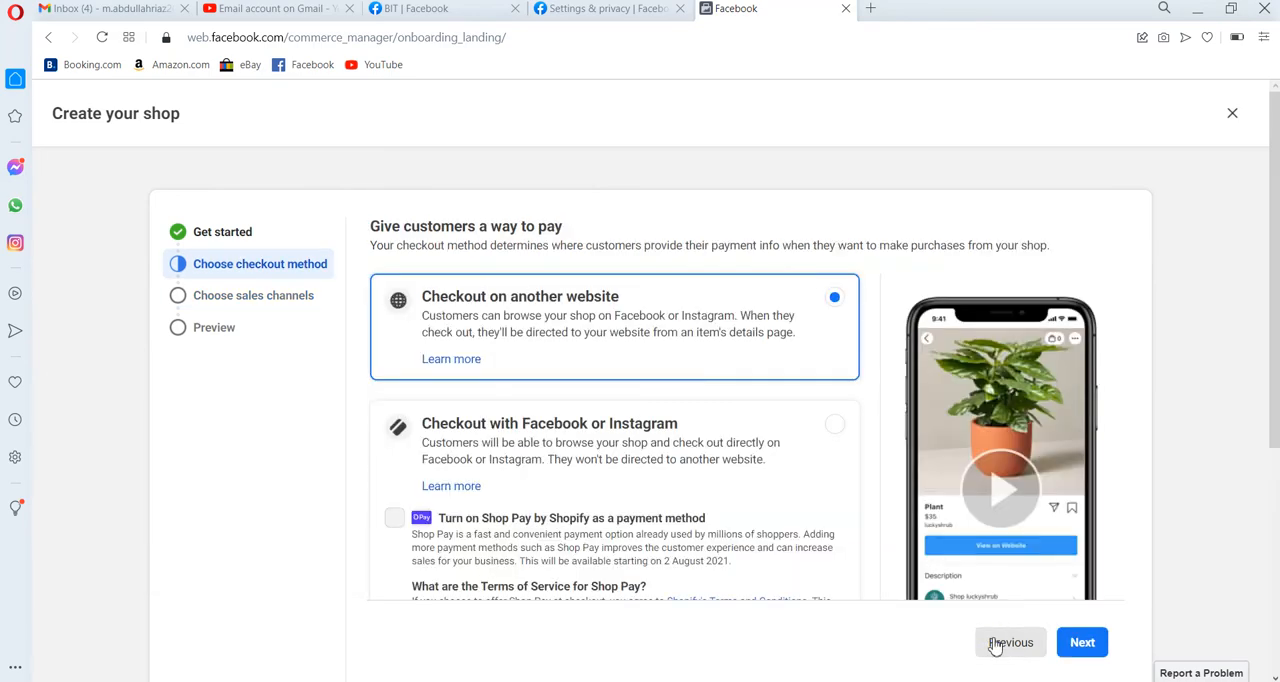
click(995, 645)
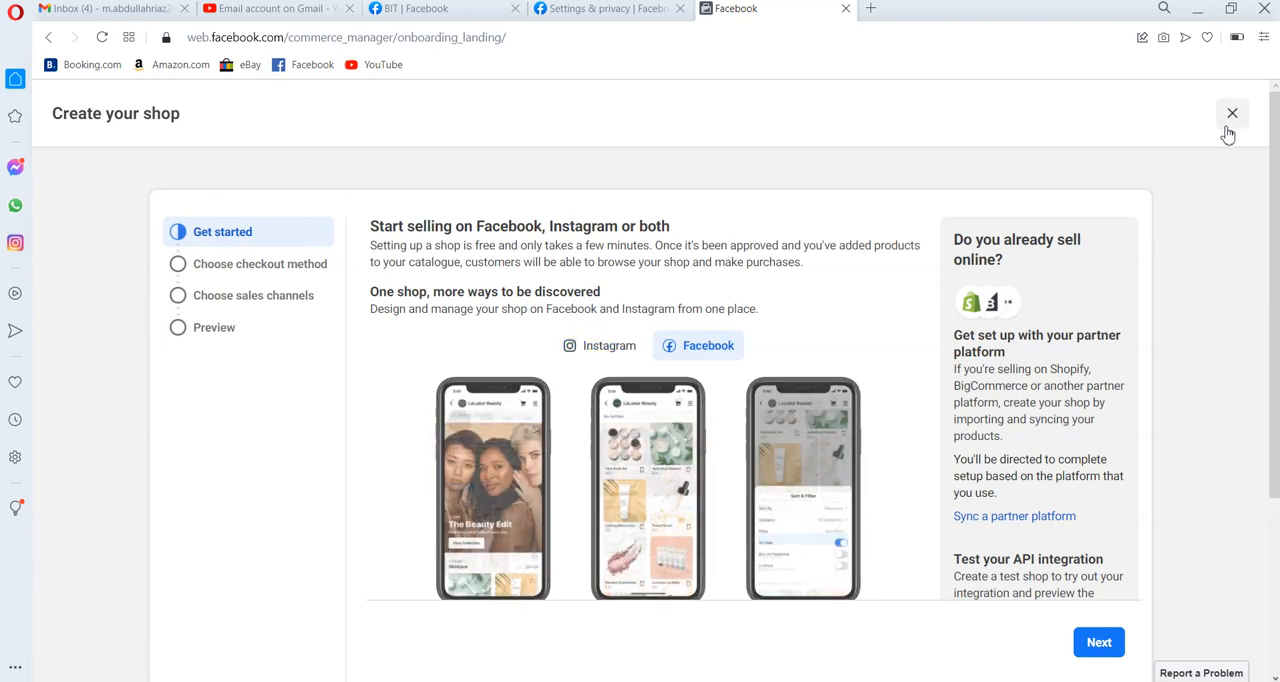
click(1228, 133)
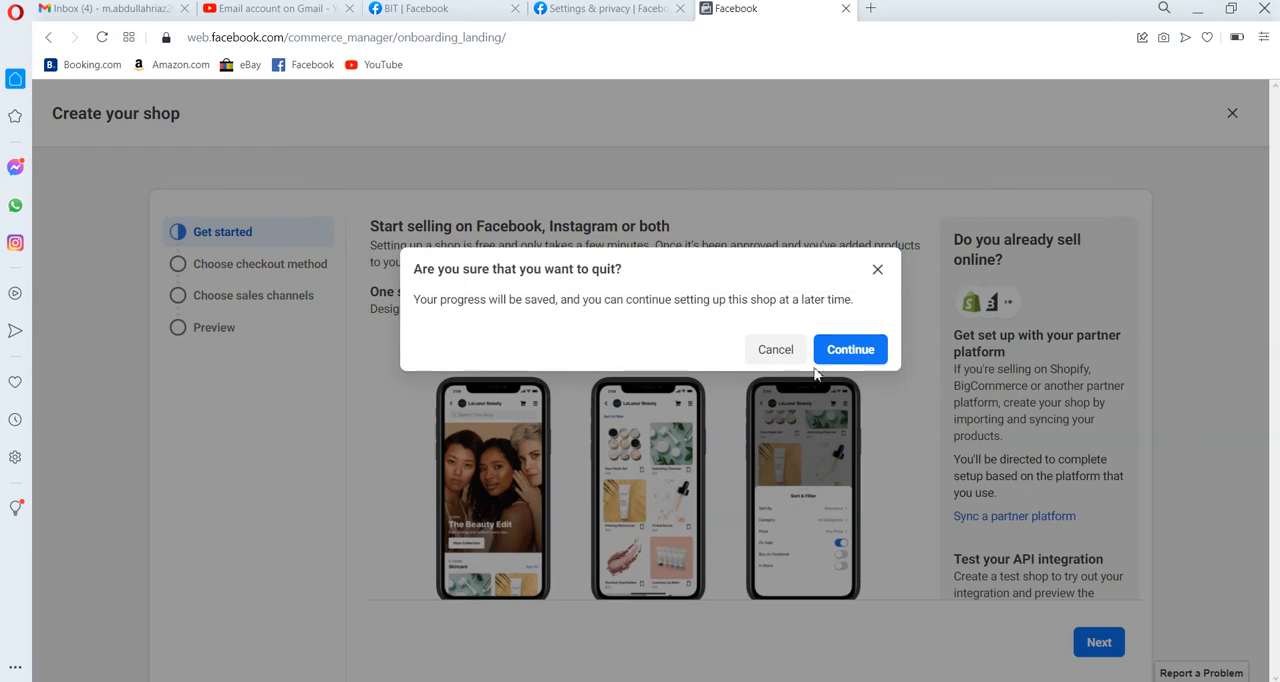
click(773, 354)
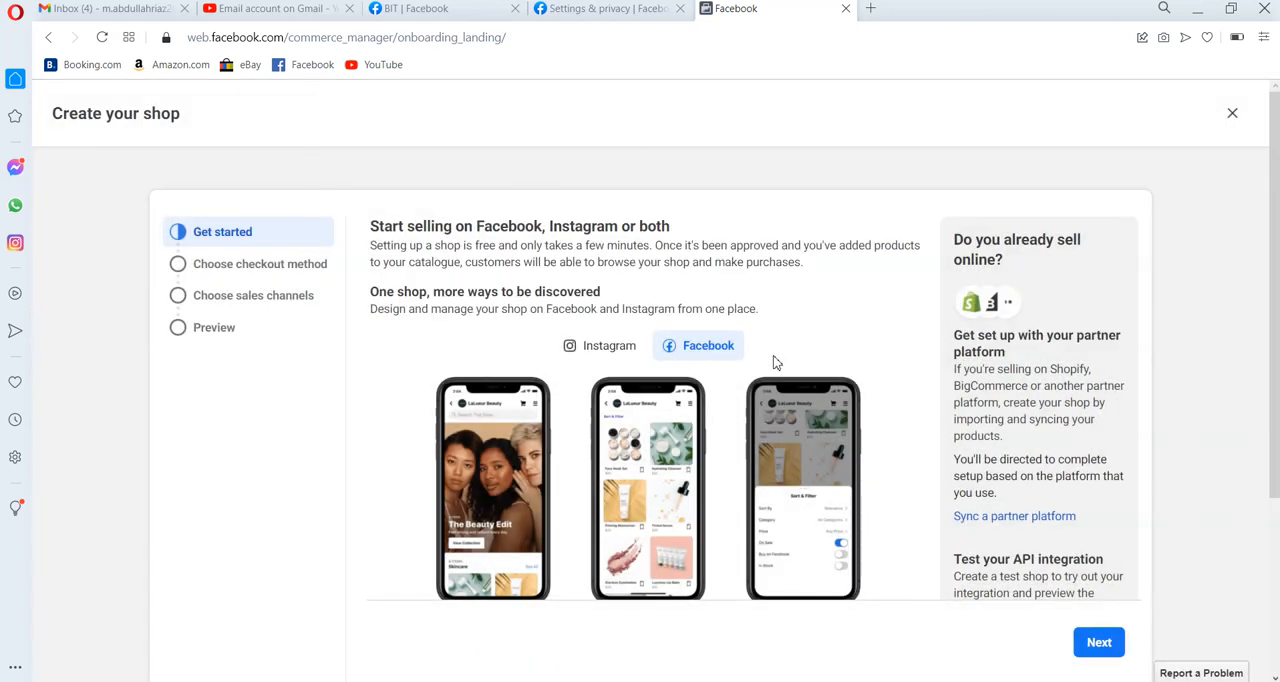
click(1233, 115)
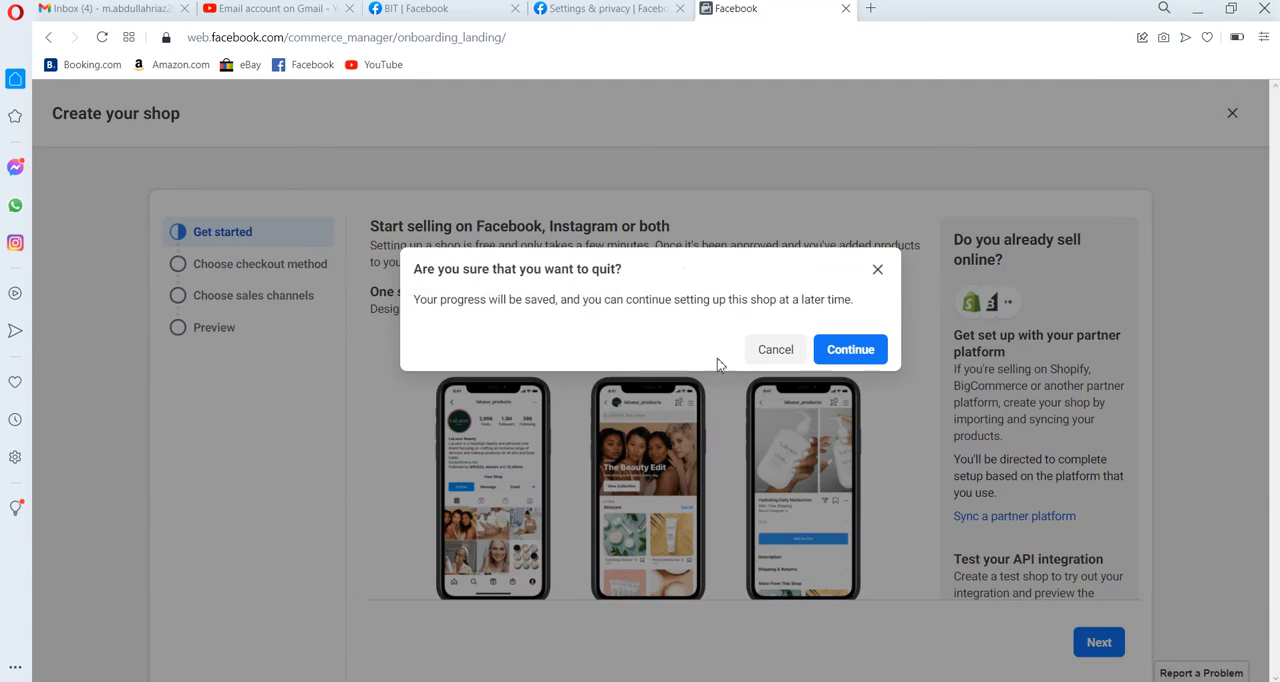
click(836, 360)
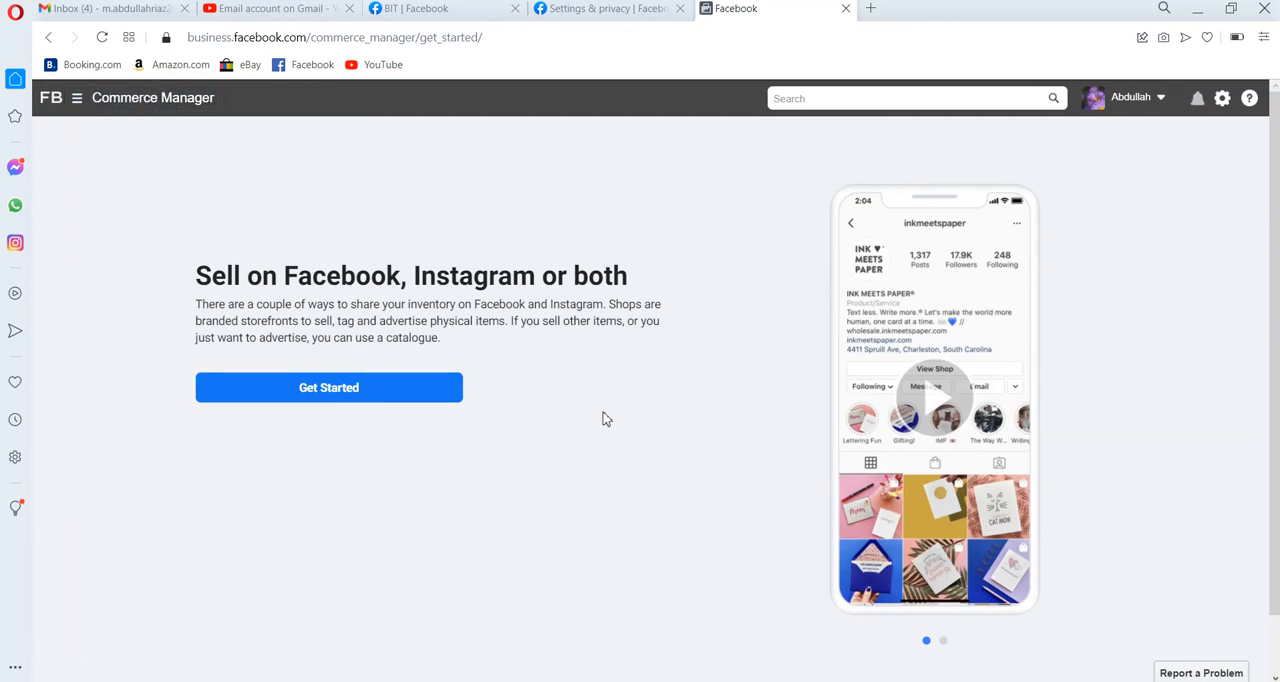
Start creating a catalogue as the way to sell, choose E-commerce products as its type and continue to the settings.
click(424, 400)
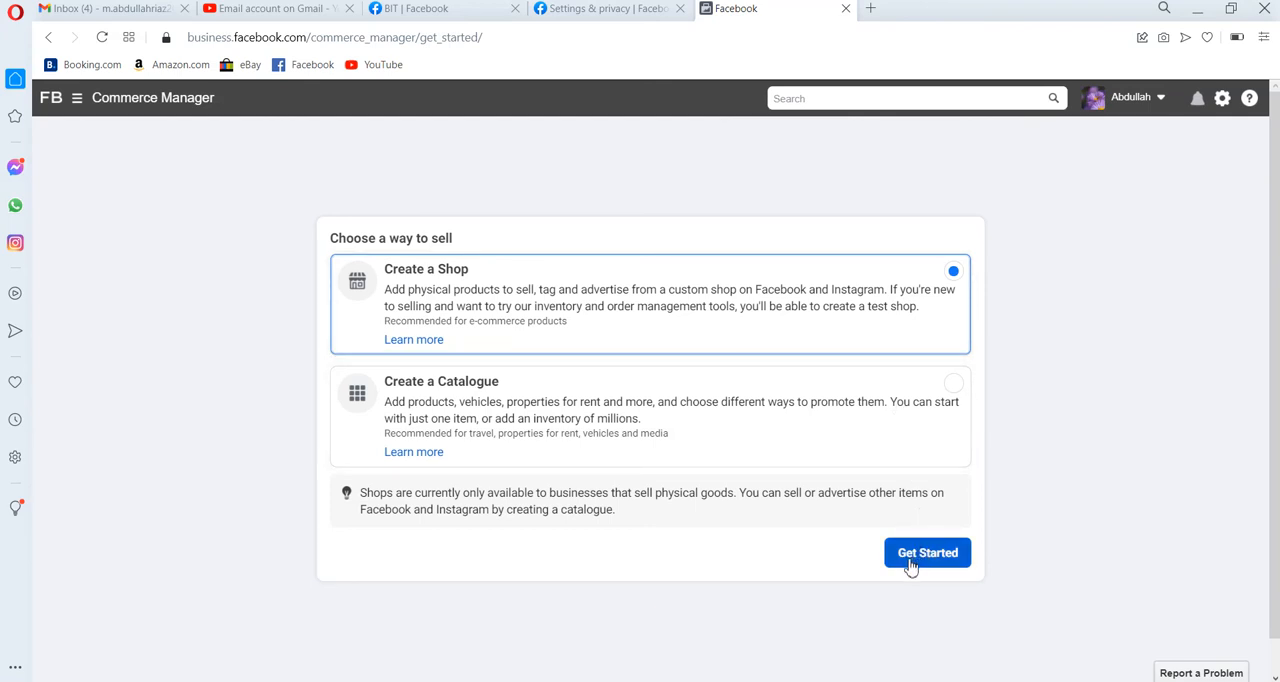
click(634, 430)
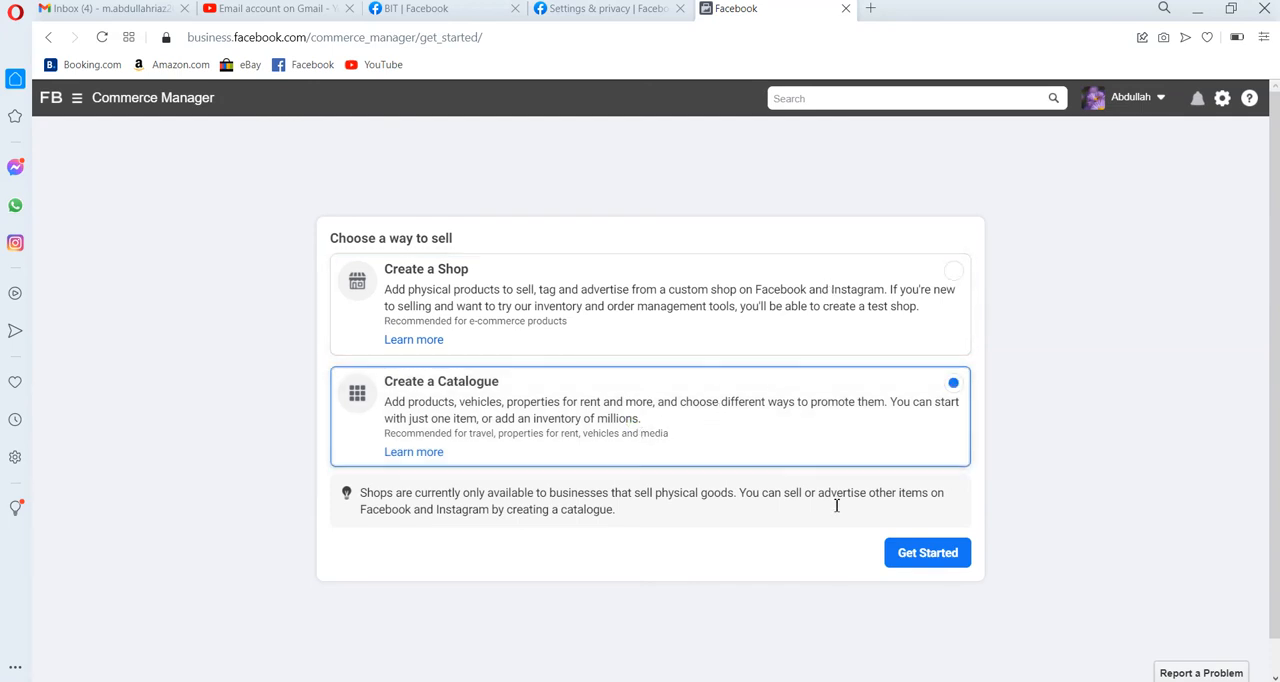
click(927, 553)
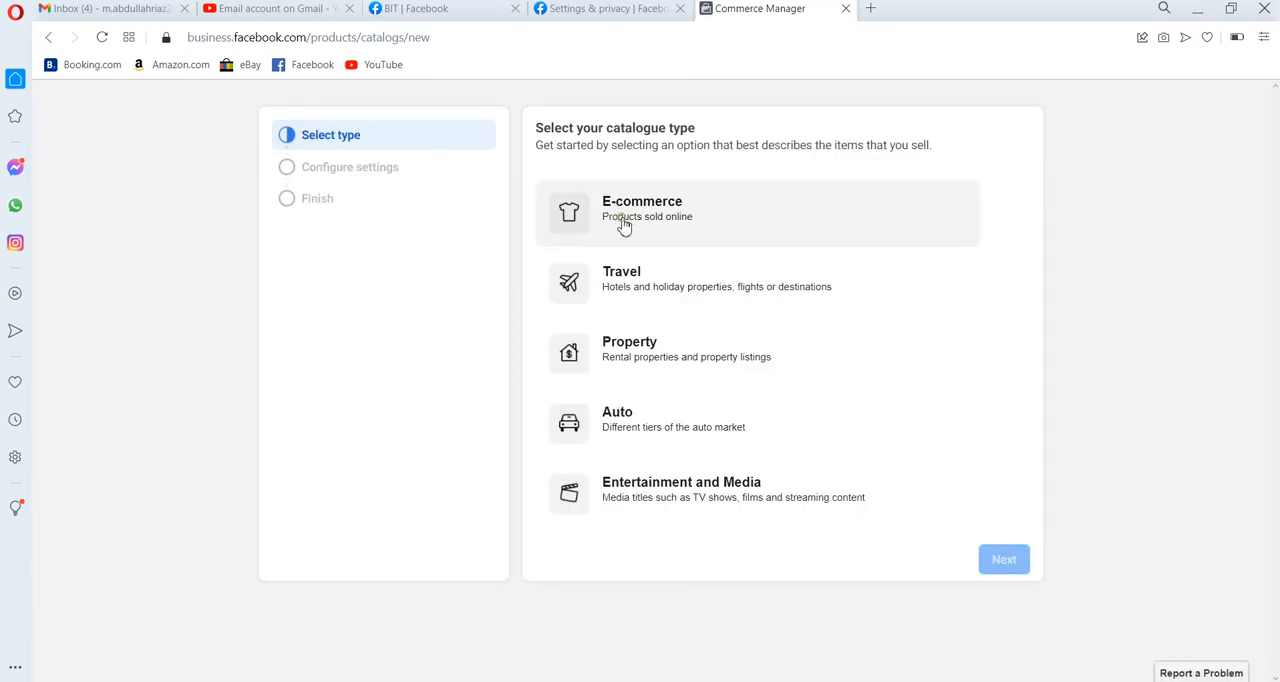
click(623, 226)
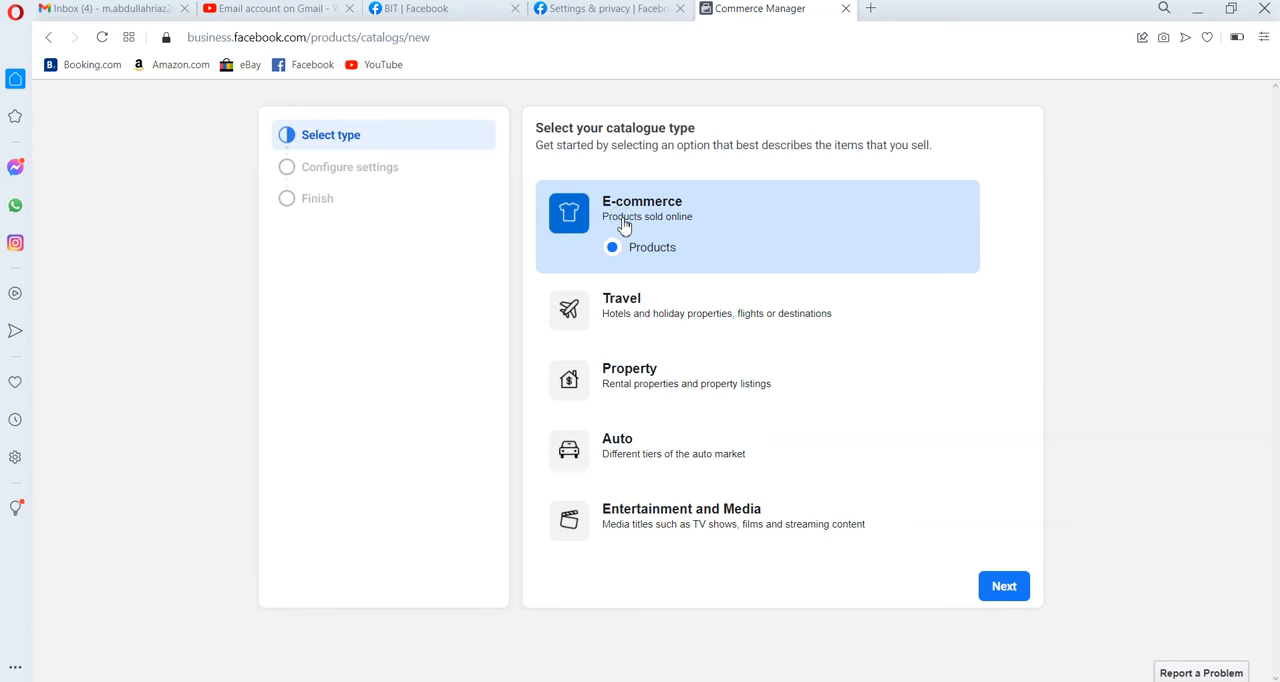
click(1003, 586)
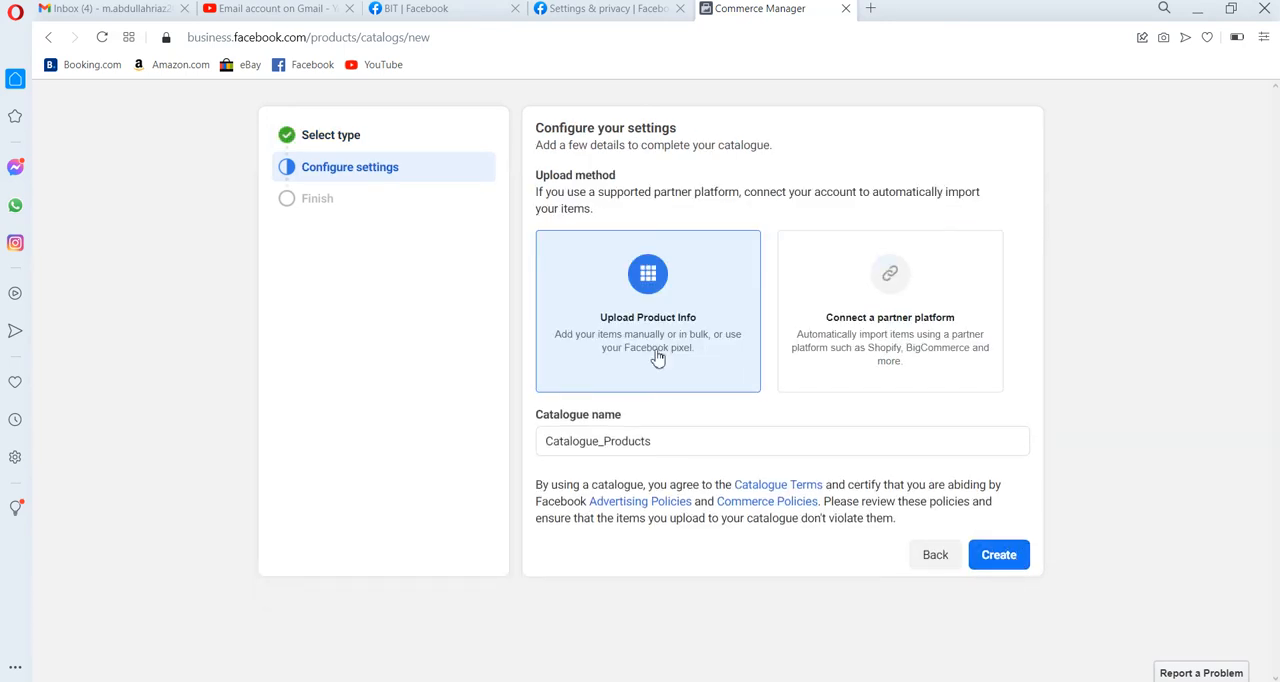
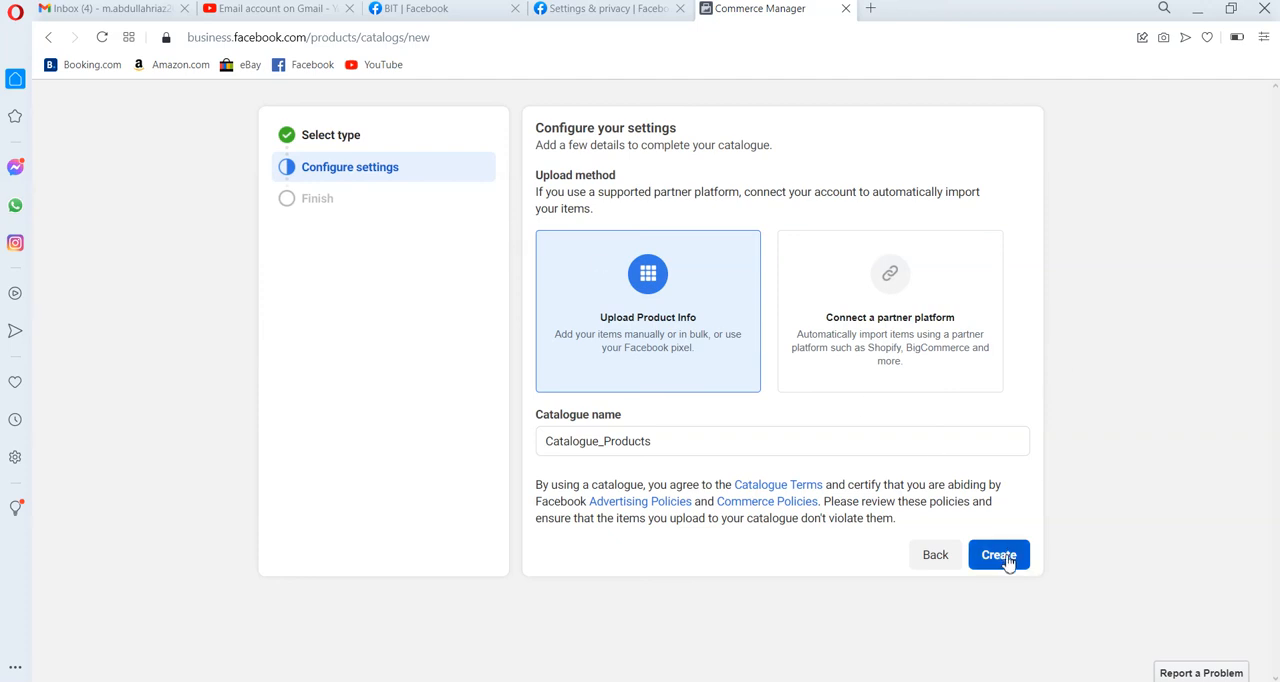
Create the catalogue Catalogue_Products using the Upload Product Info method and open it, dismissing the introductory notices.
click(1008, 561)
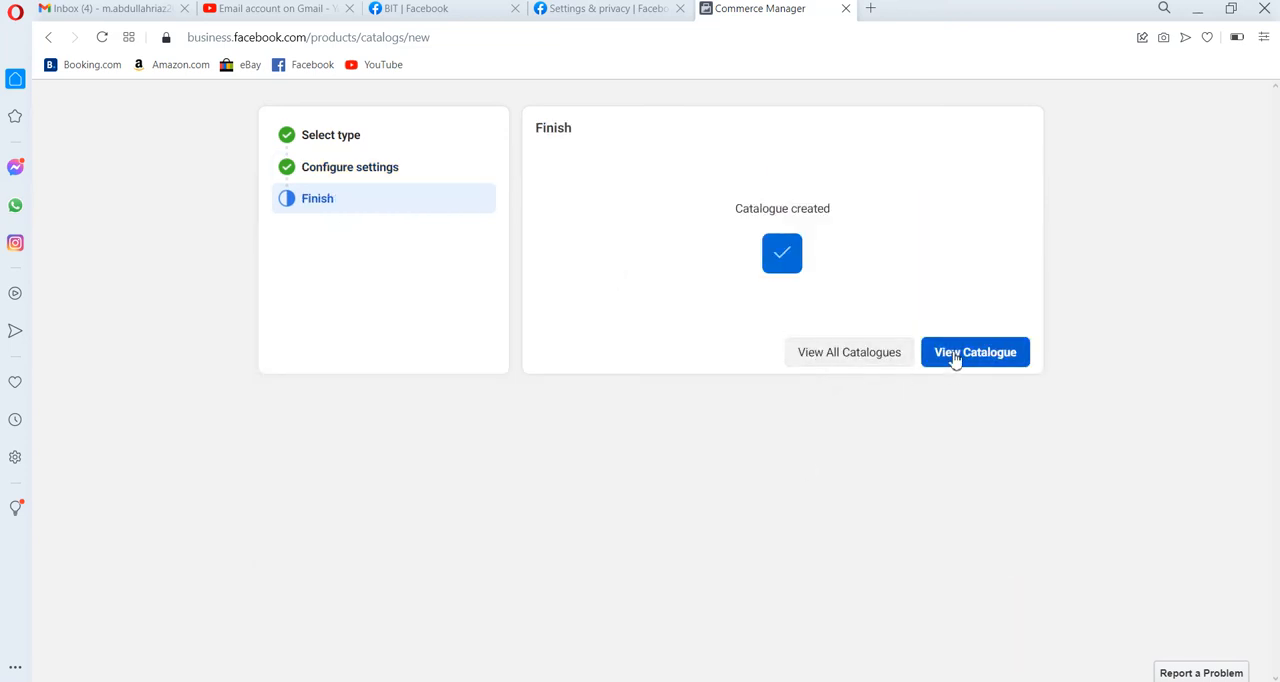
click(954, 354)
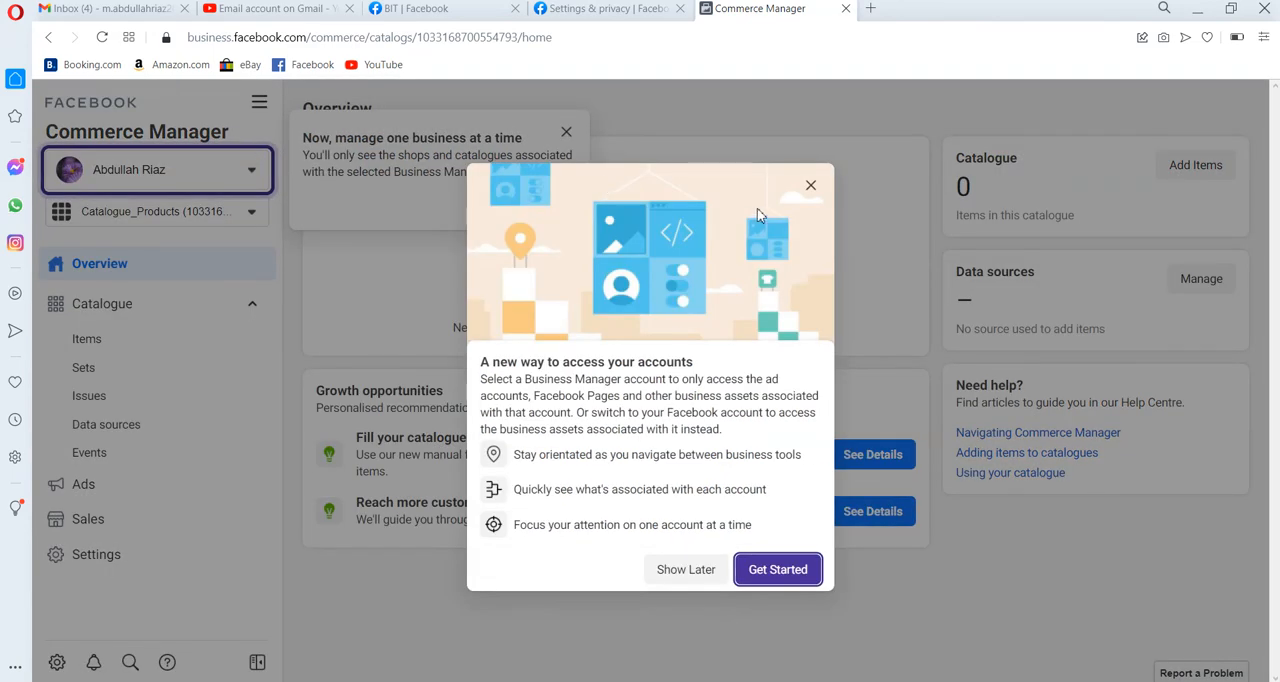
click(811, 186)
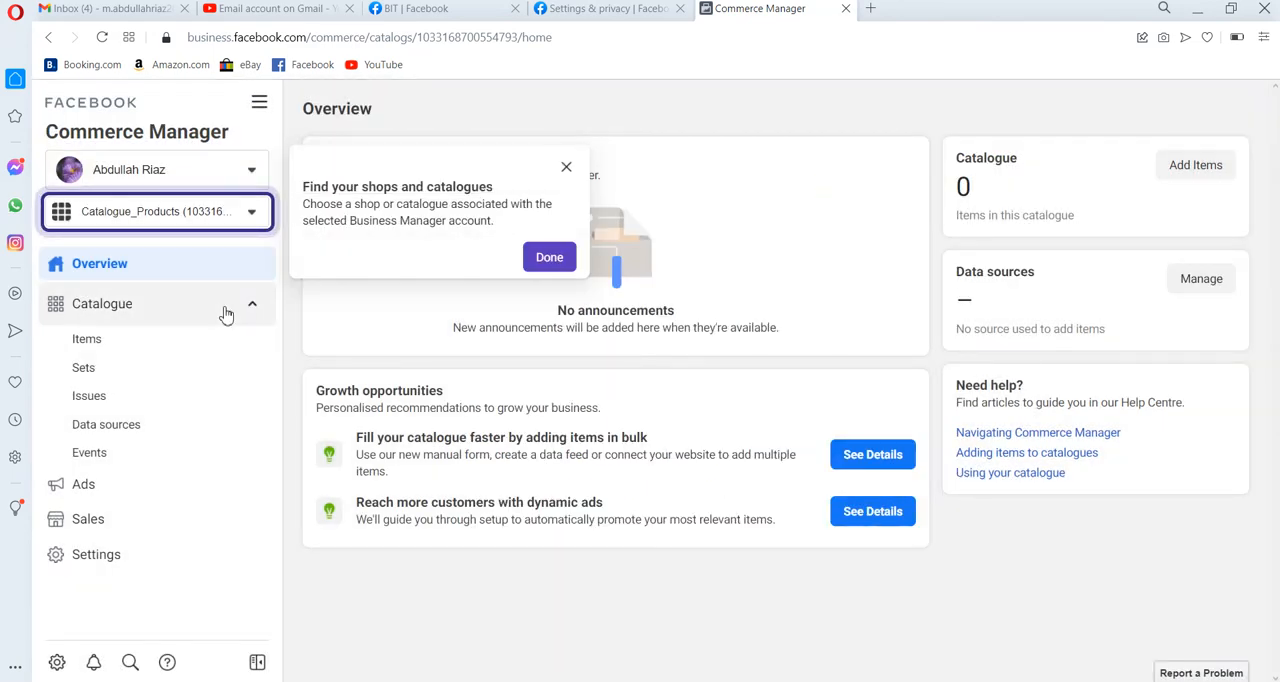
click(566, 167)
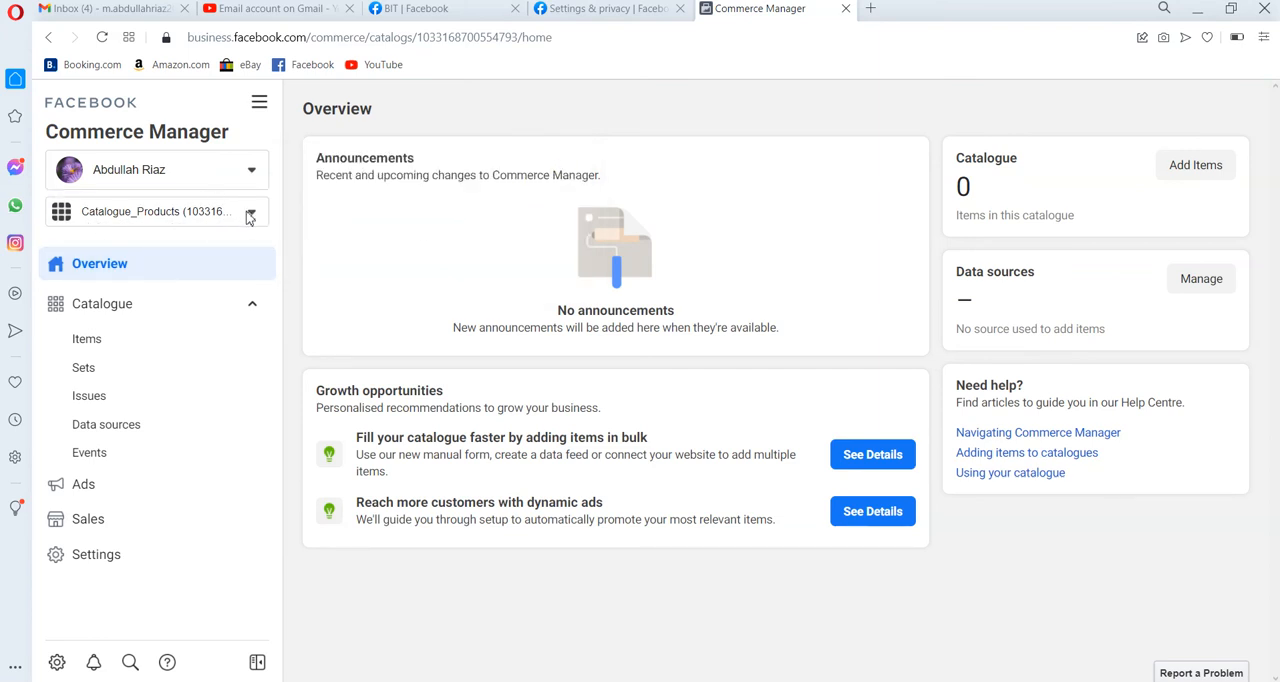
Open the catalogue's item list and start adding one item manually.
click(121, 315)
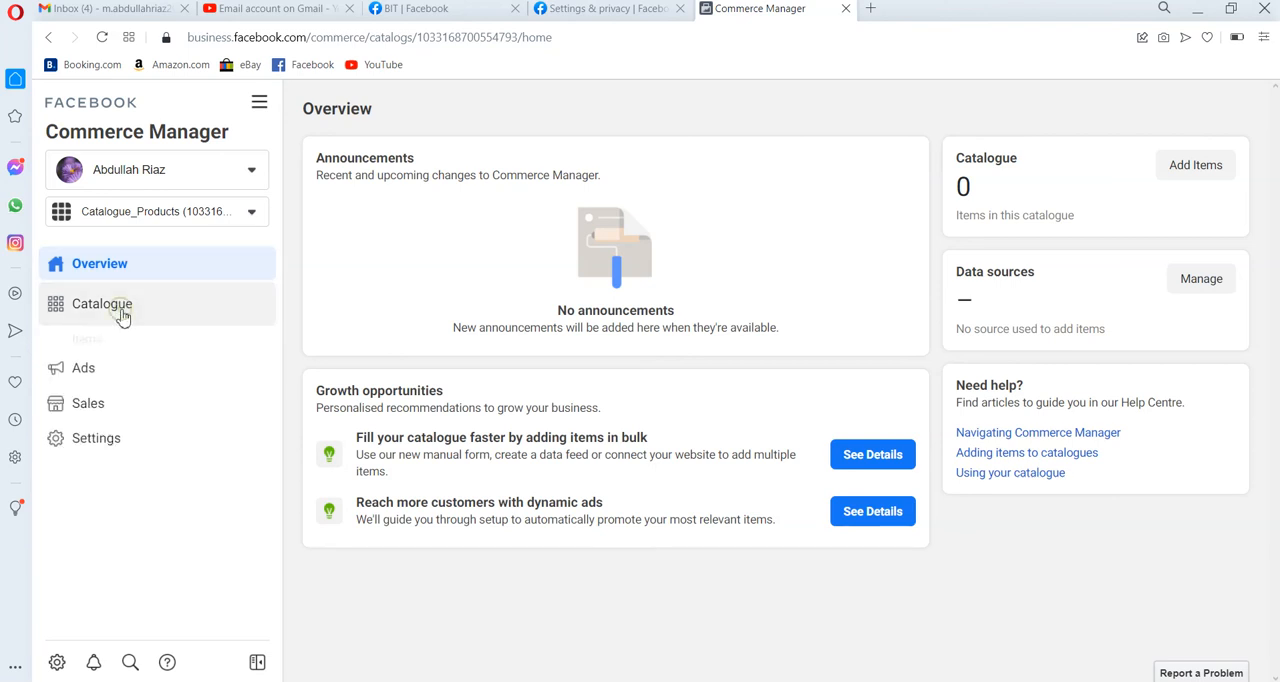
click(110, 320)
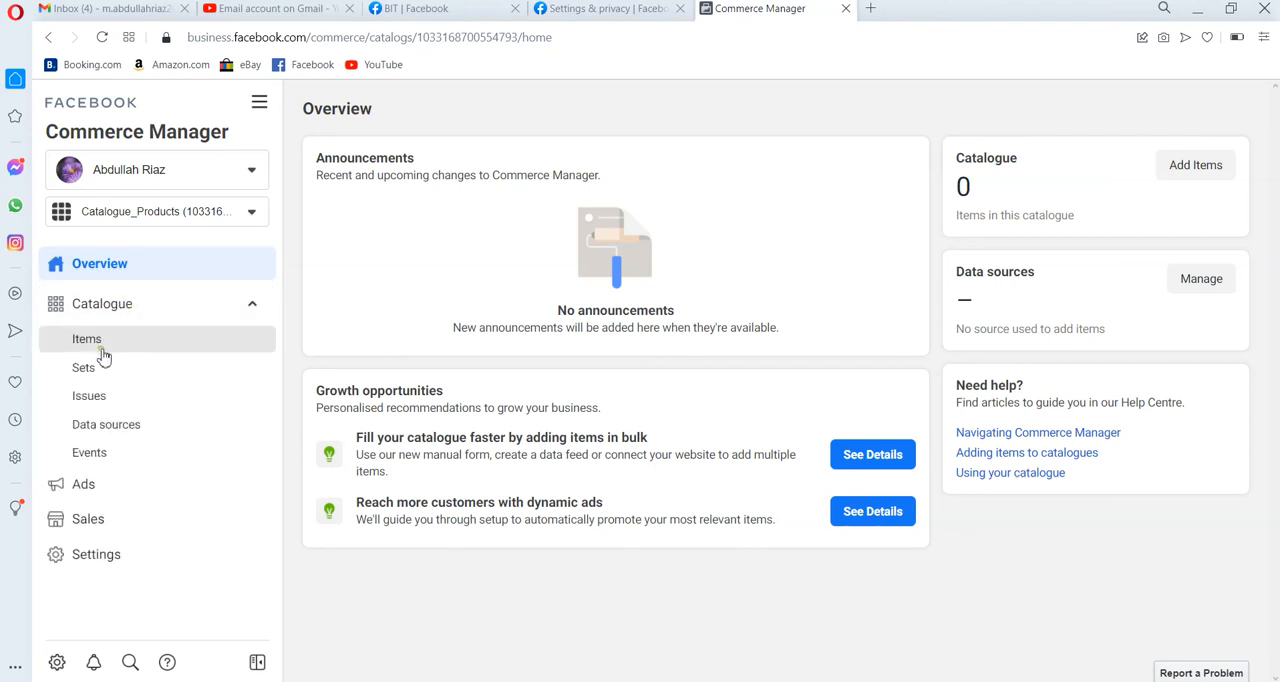
click(104, 352)
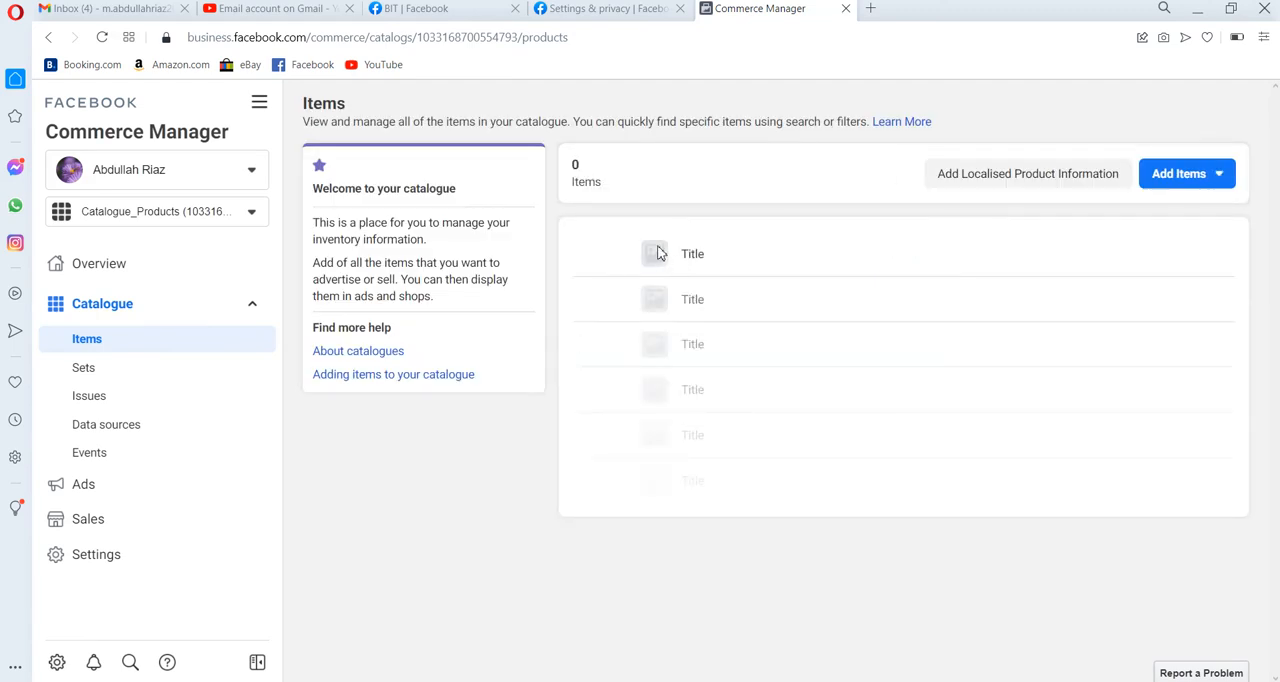
click(1160, 176)
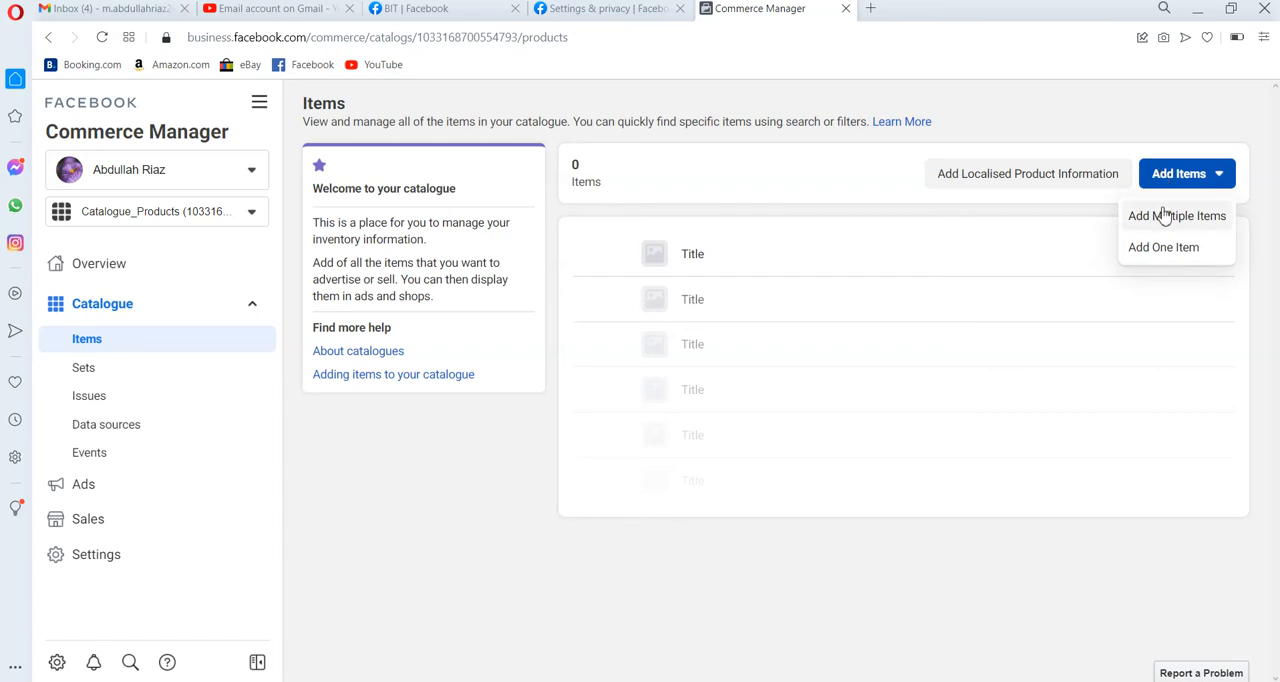
click(1148, 252)
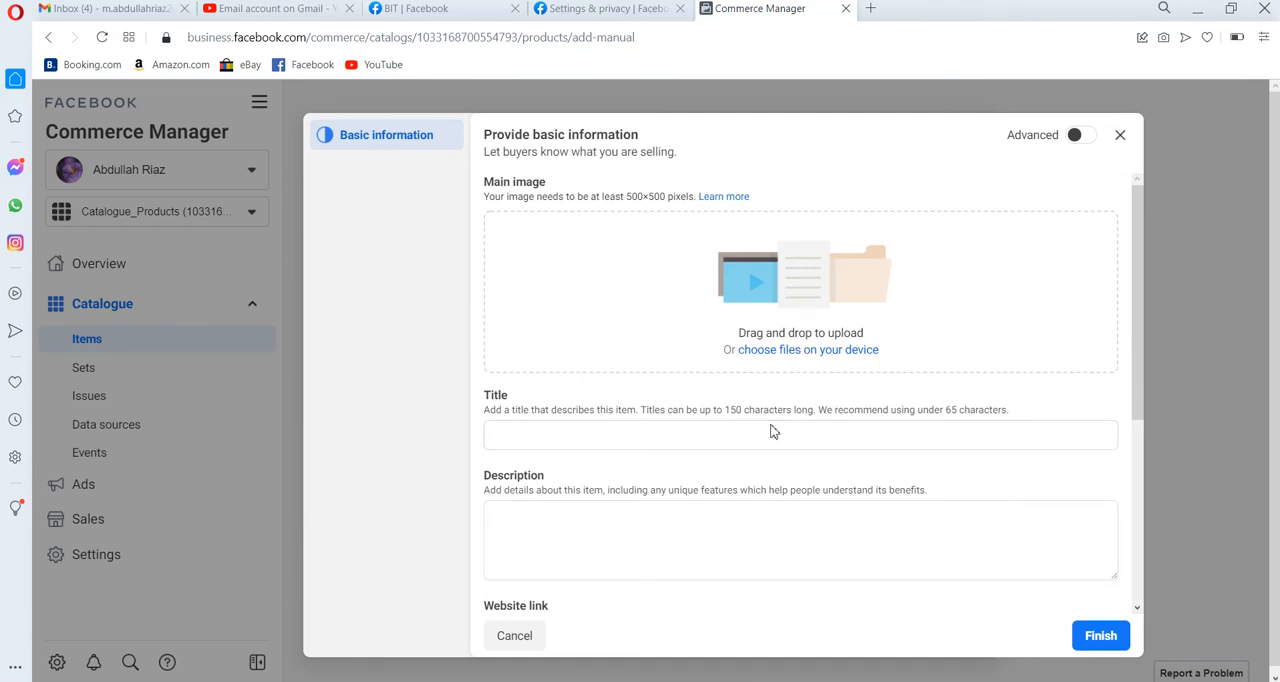
click(740, 524)
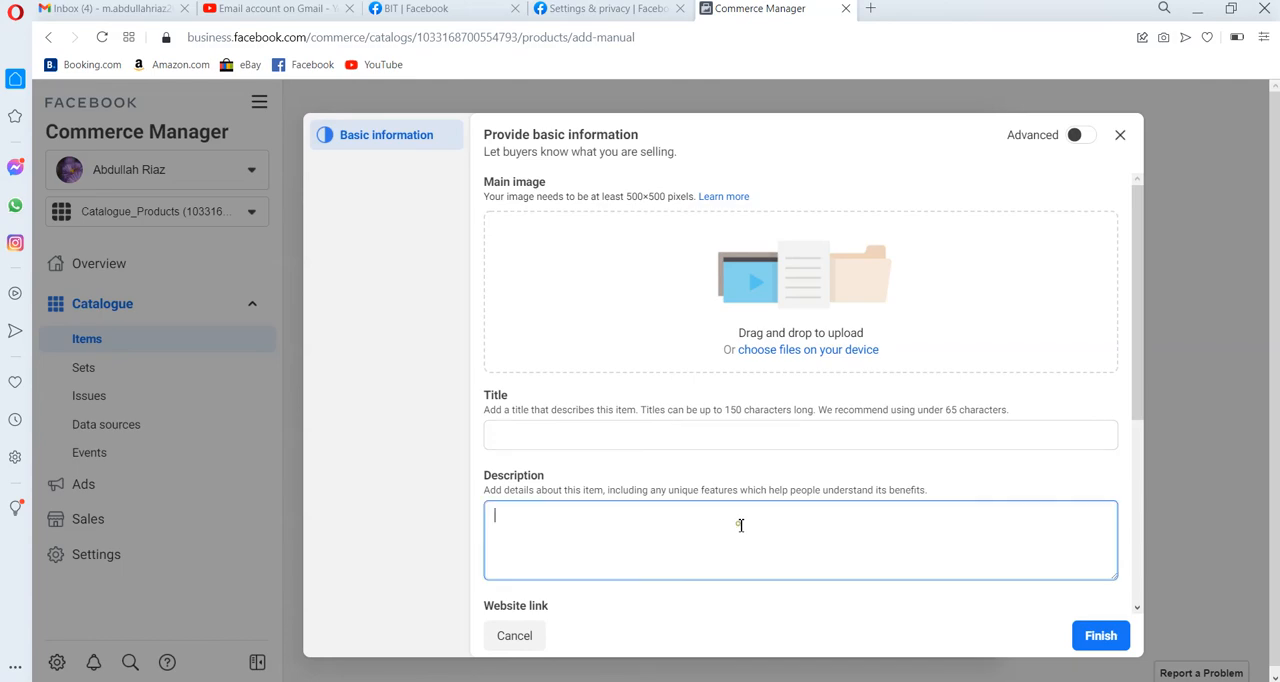
Try to upload pst 1 from the Bits Image folder as the item's main image.
drag(767, 298, 786, 362)
click(784, 352)
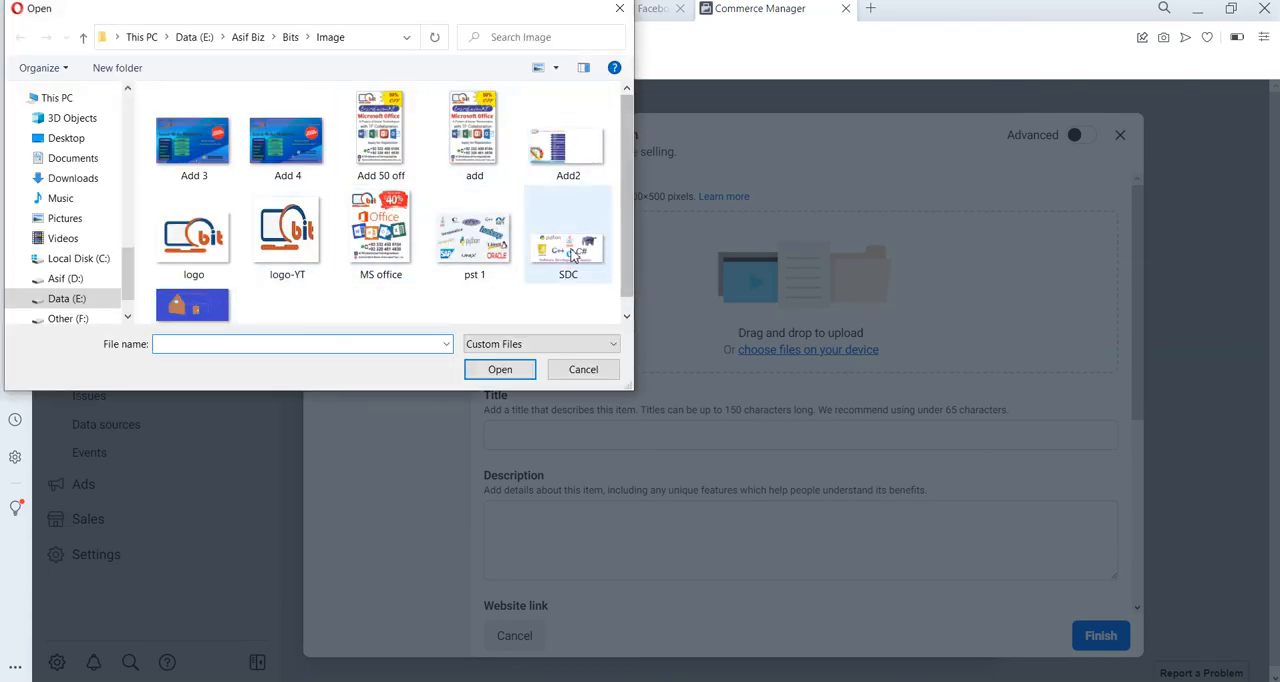
click(83, 37)
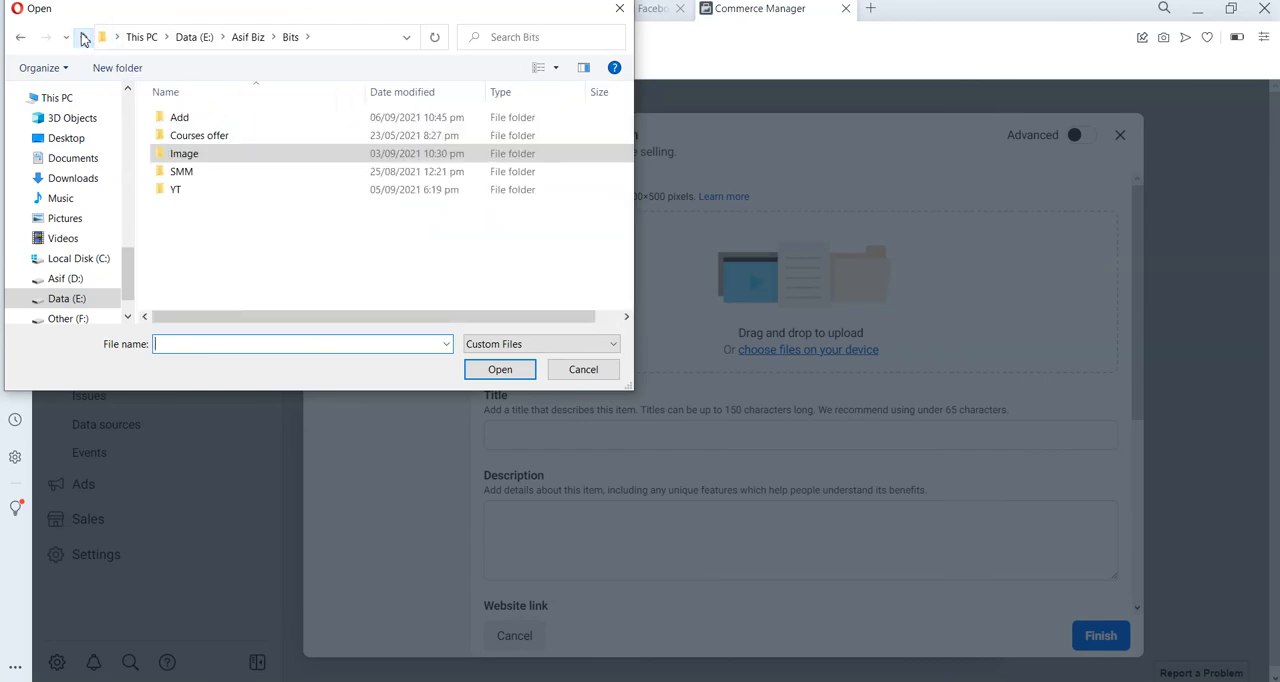
double_click(188, 125)
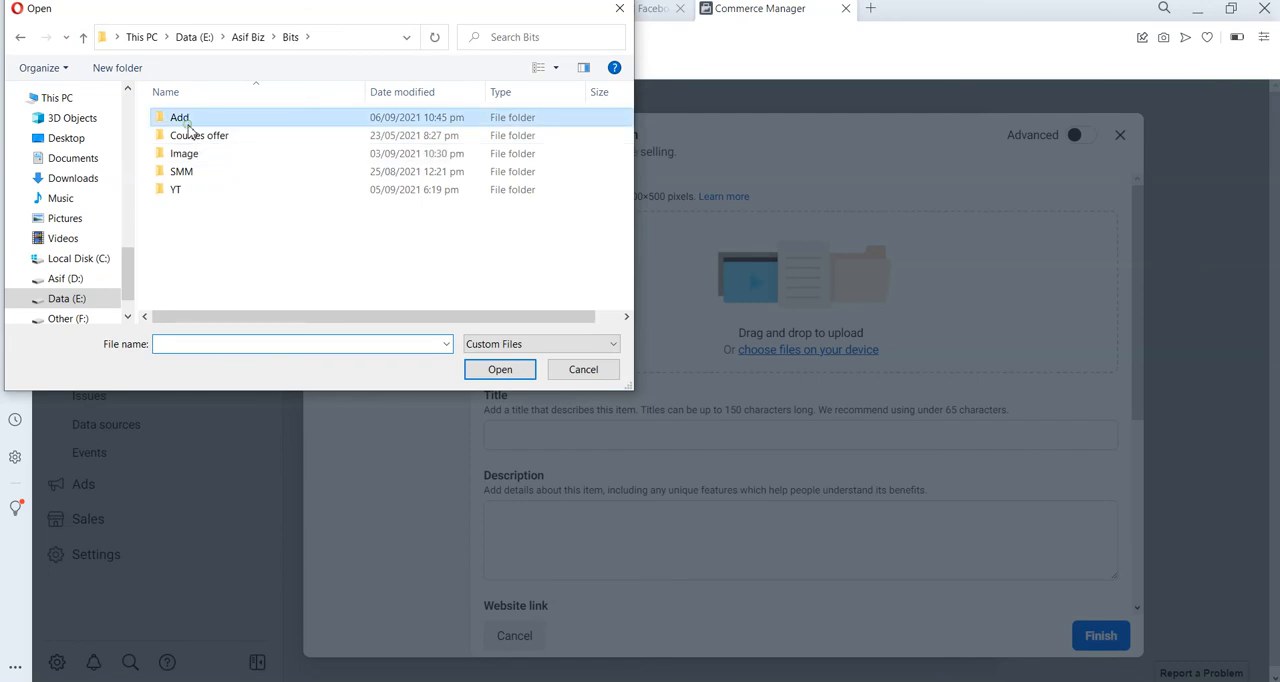
click(83, 37)
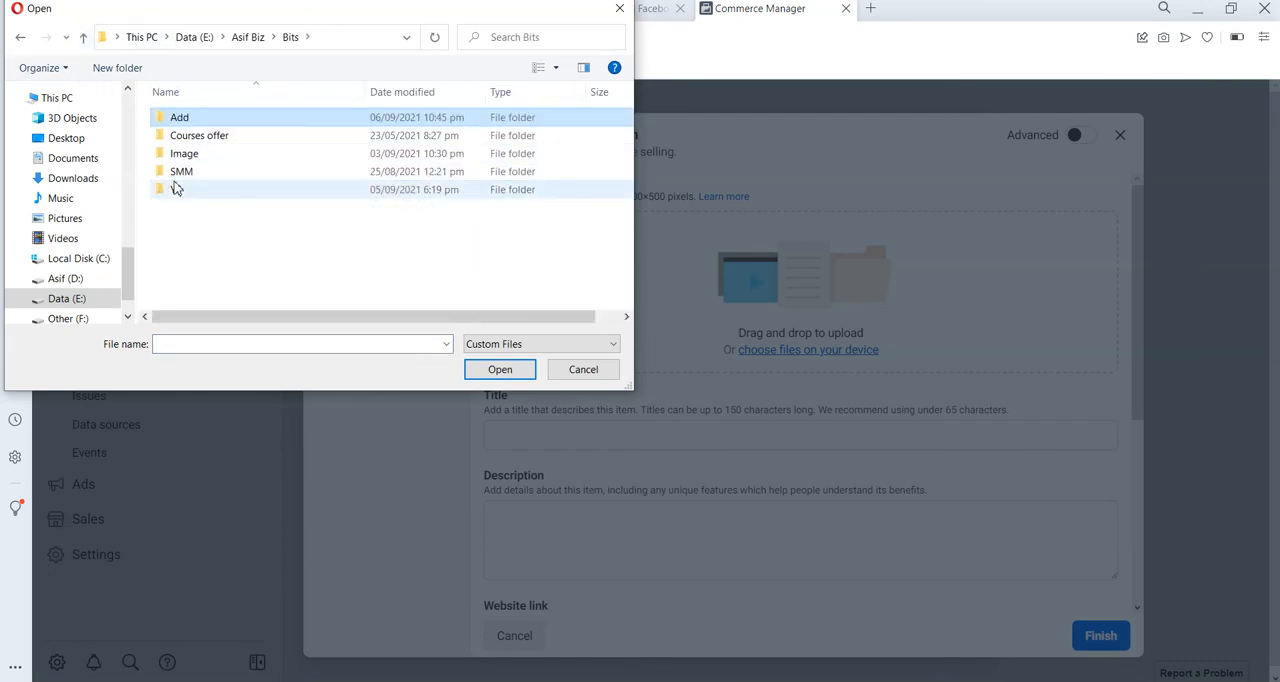
double_click(196, 157)
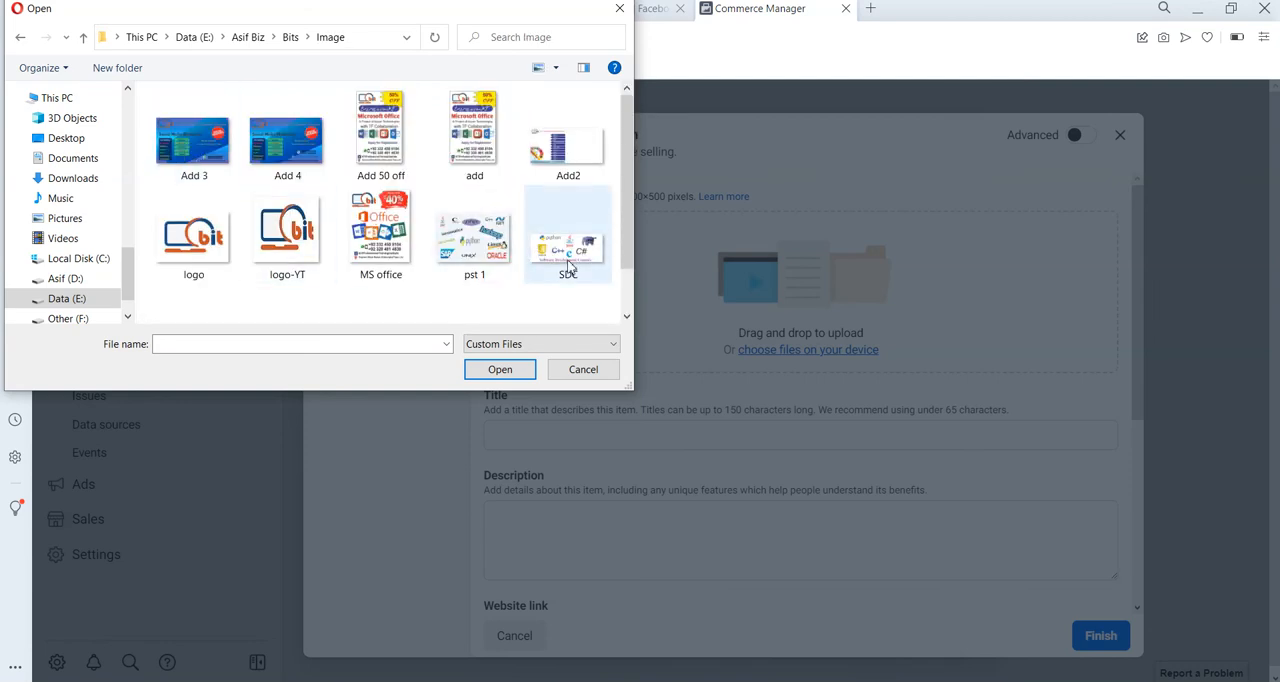
double_click(505, 260)
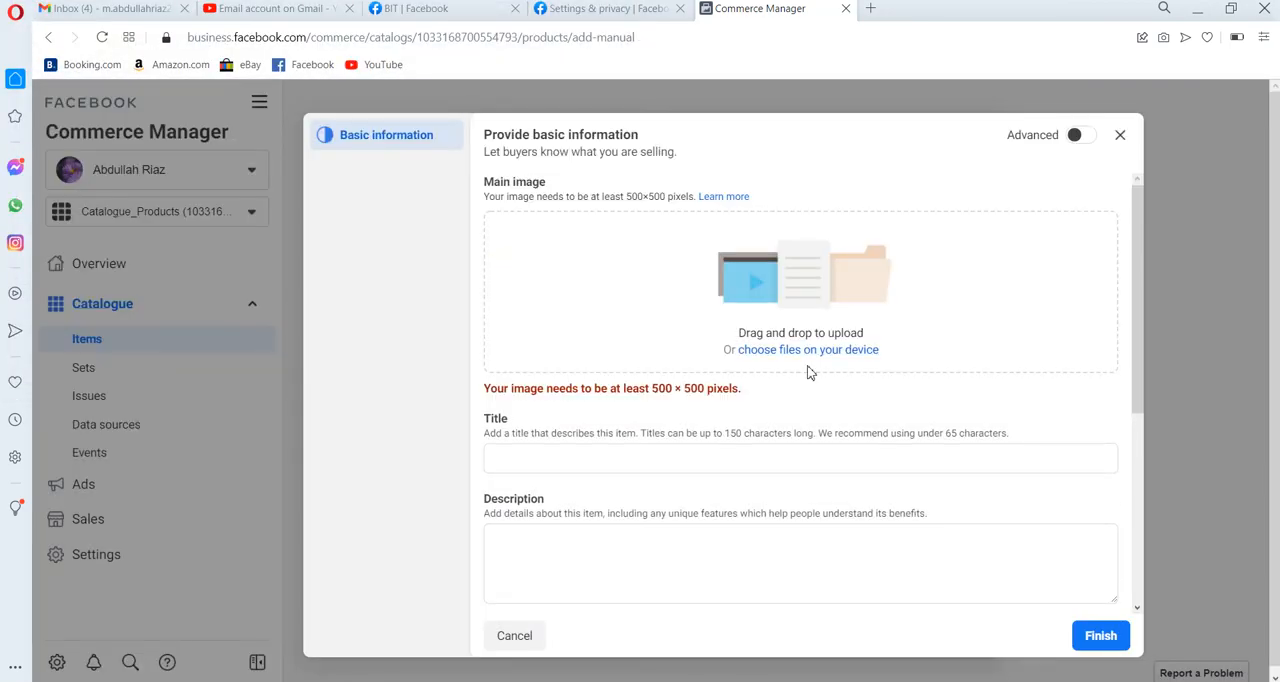
Look through the Downloads folder and try to upload another picture from it as the item's main image.
click(779, 351)
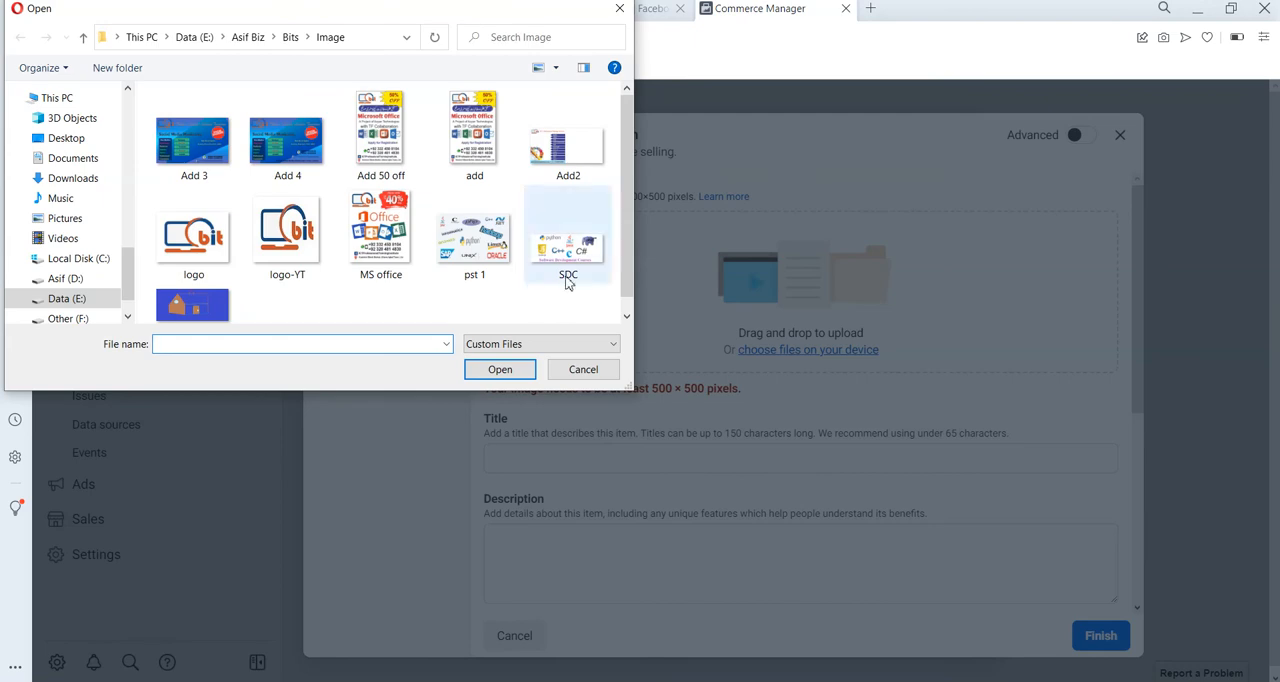
click(97, 180)
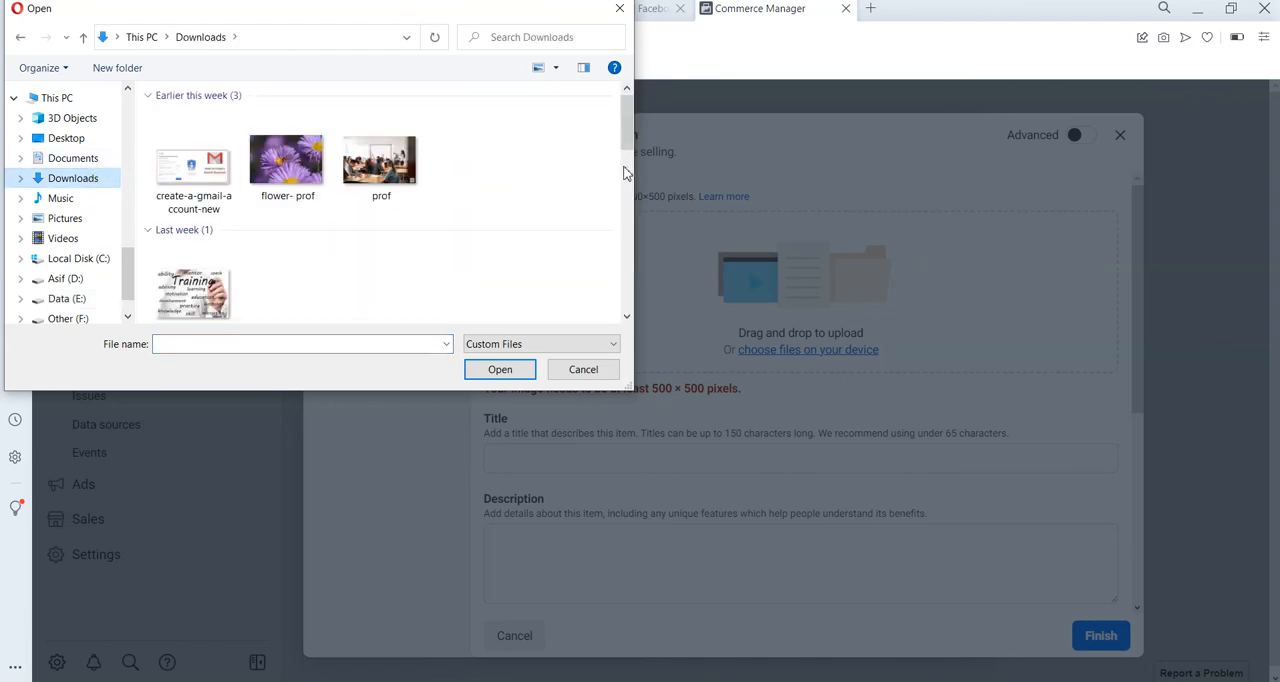
scroll(628, 248, down, 2)
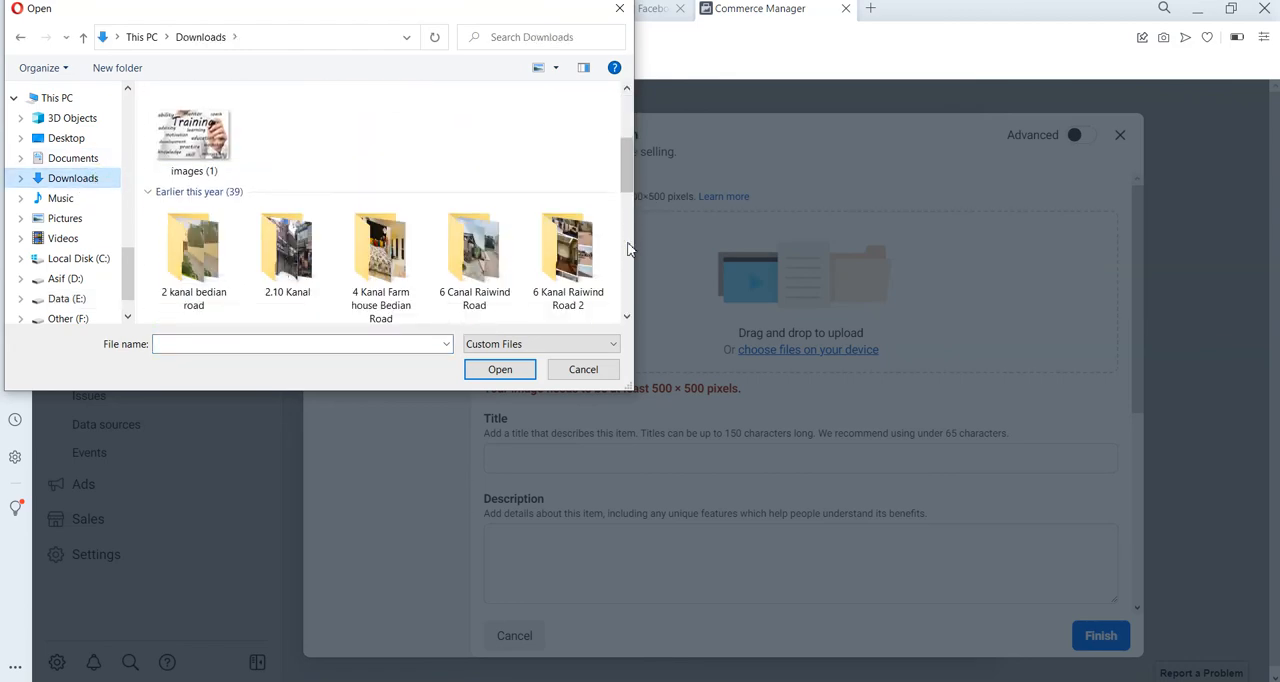
scroll(628, 250, down, 2)
scroll(628, 270, down, 3)
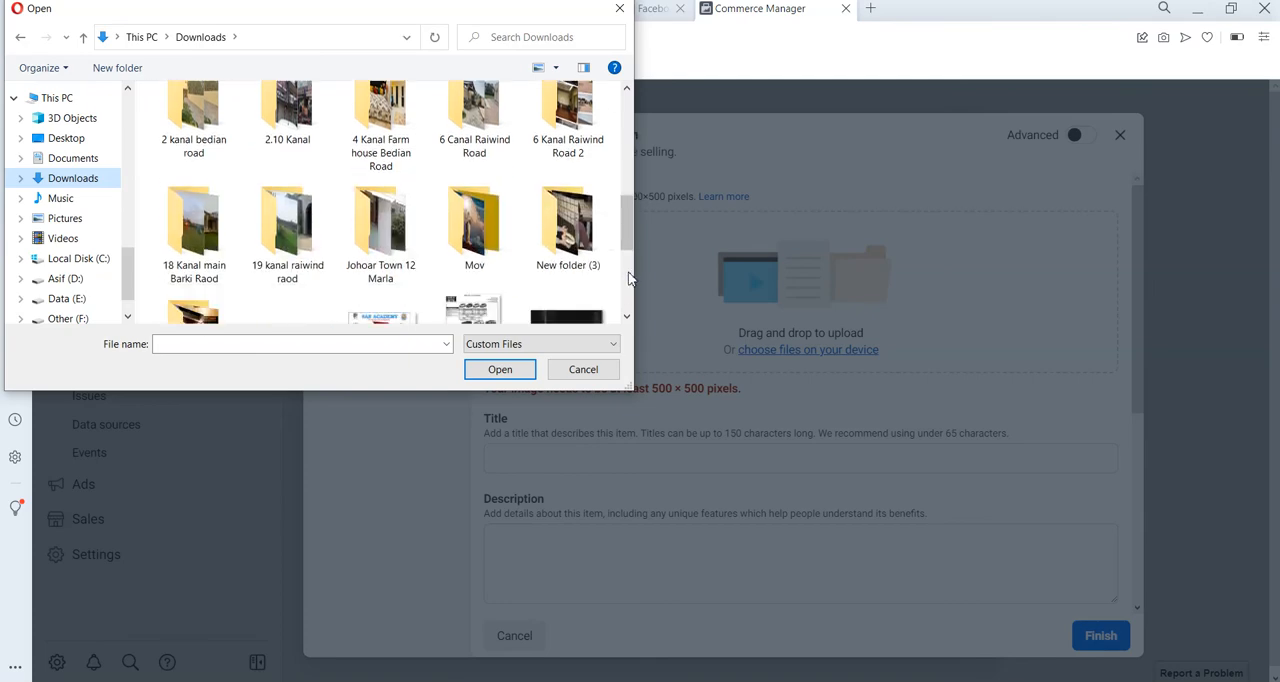
scroll(628, 278, down, 5)
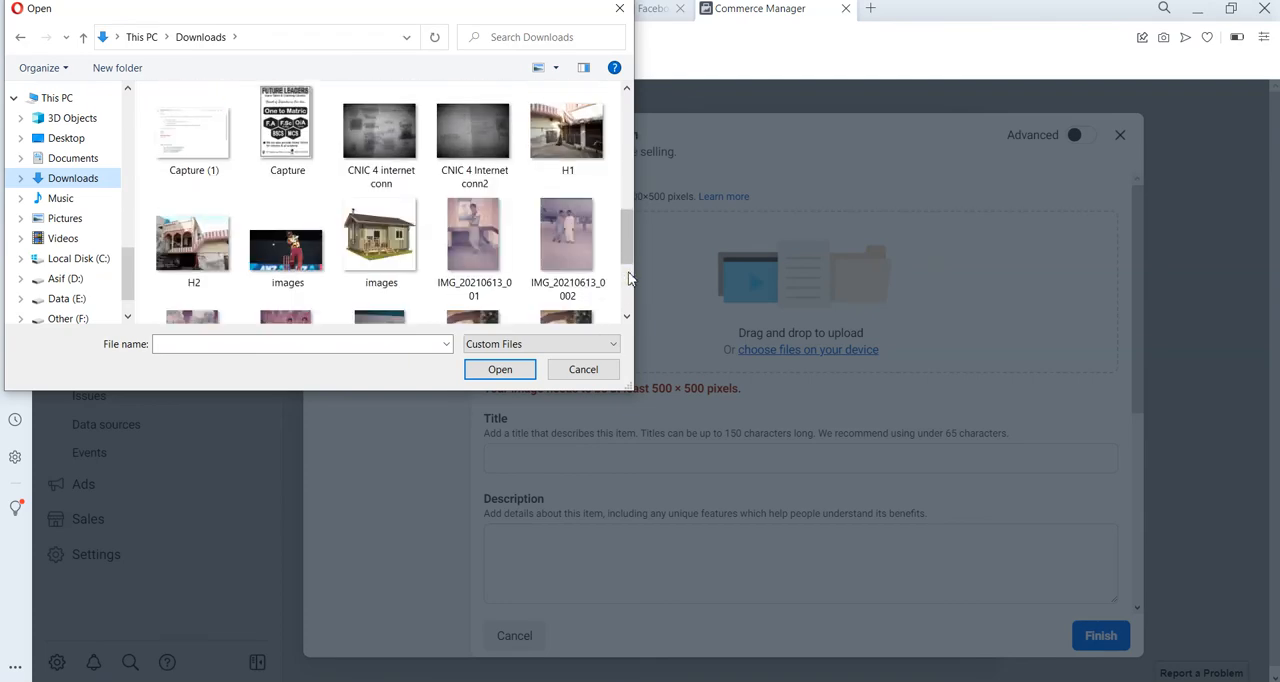
scroll(627, 278, down, 4)
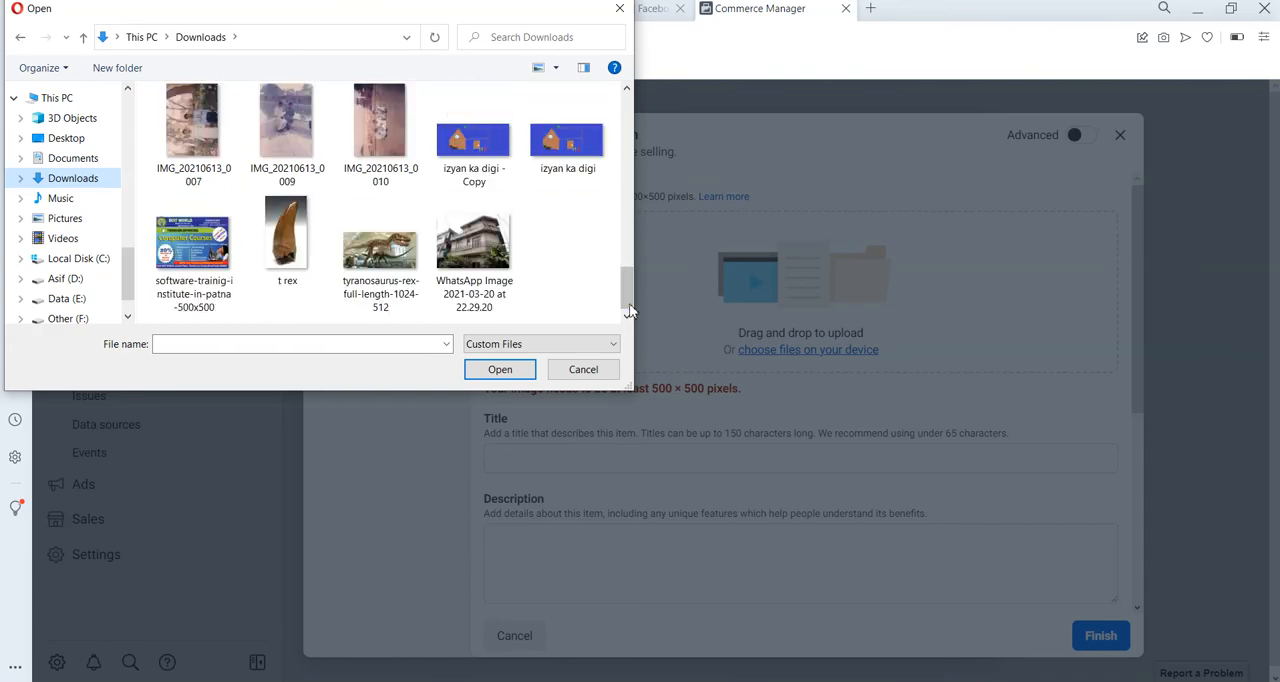
scroll(627, 108, up, 15)
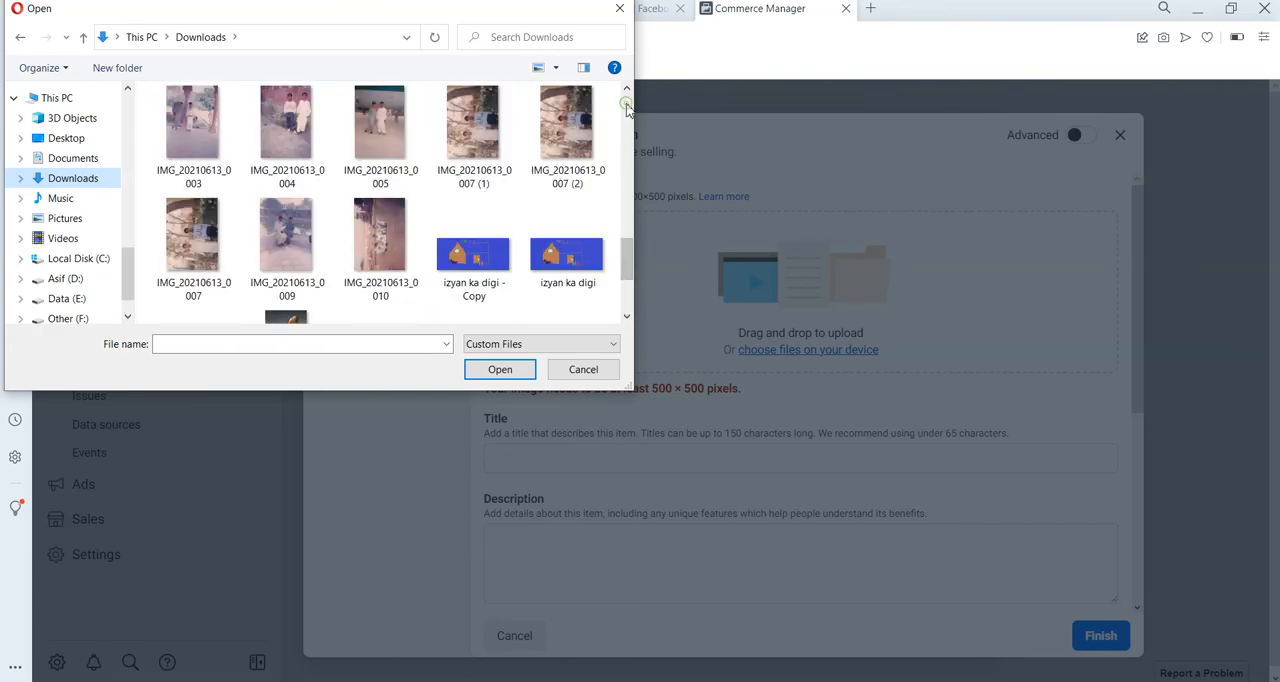
double_click(190, 290)
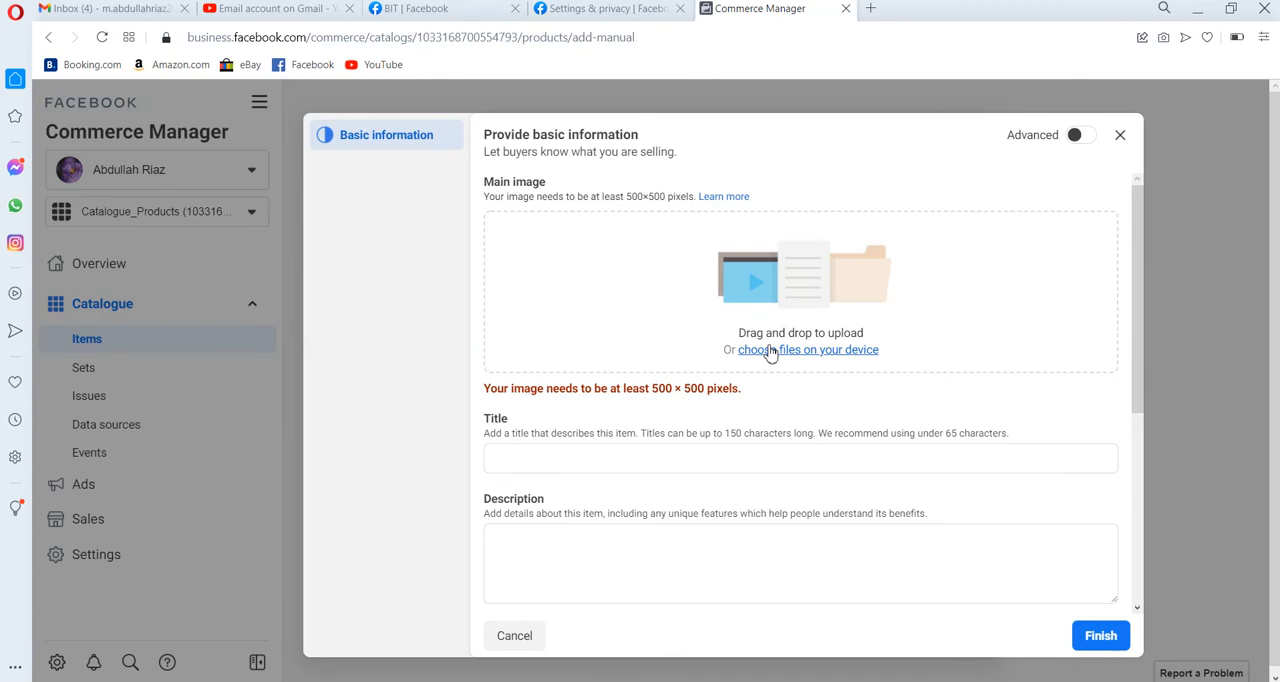
click(768, 351)
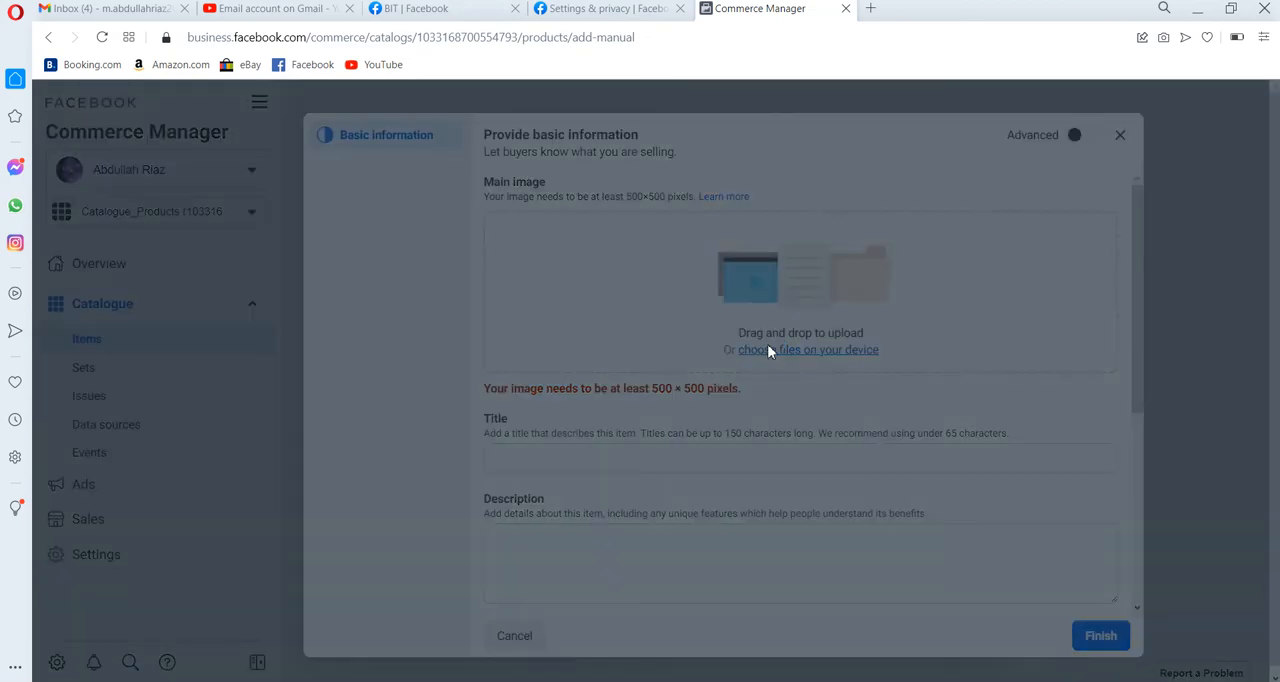
click(606, 369)
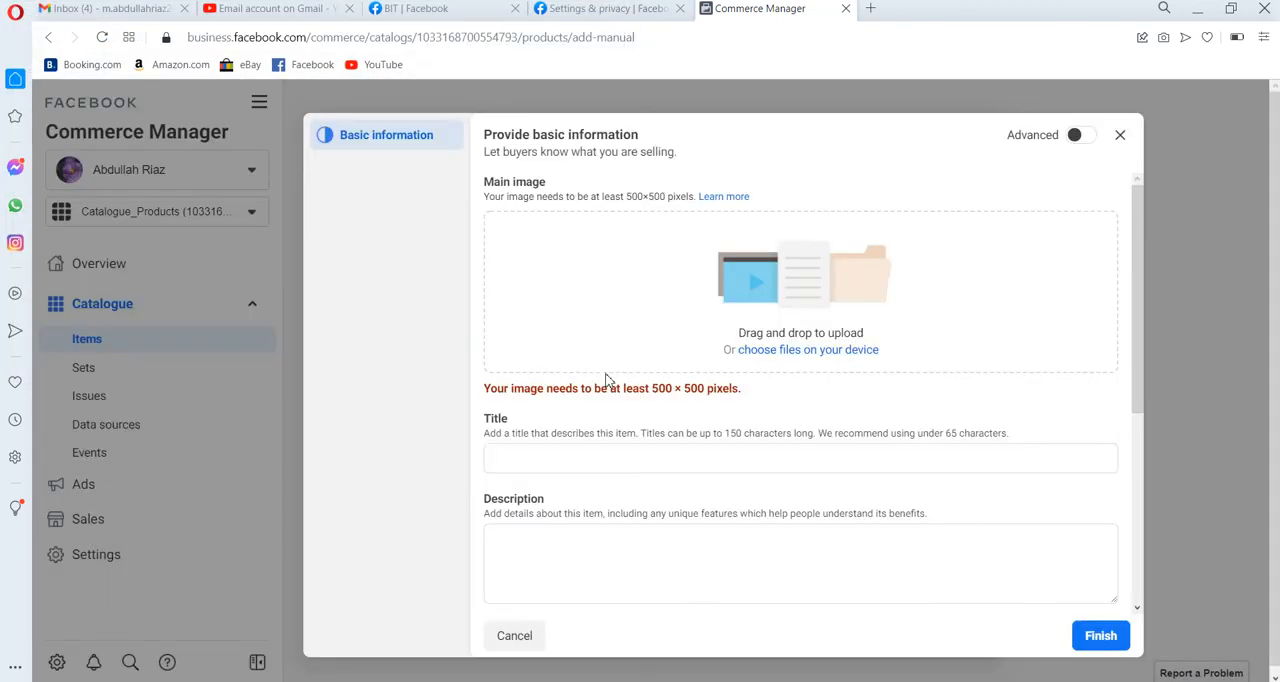
click(790, 352)
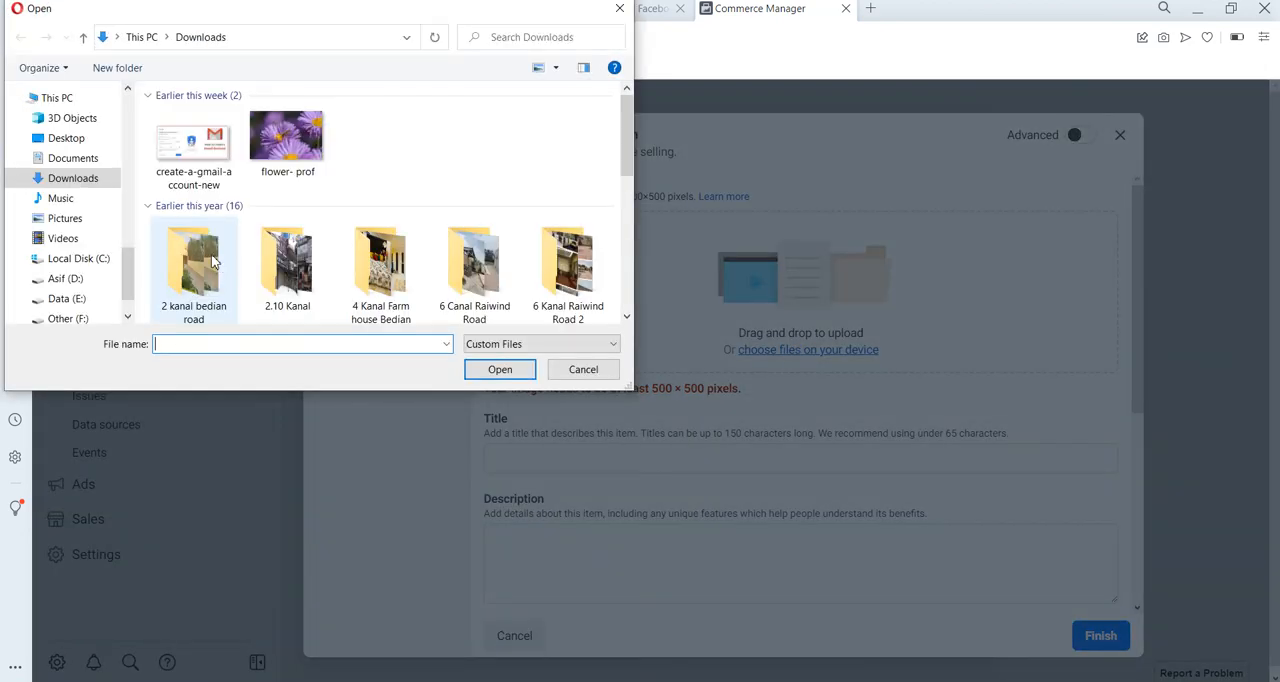
double_click(207, 254)
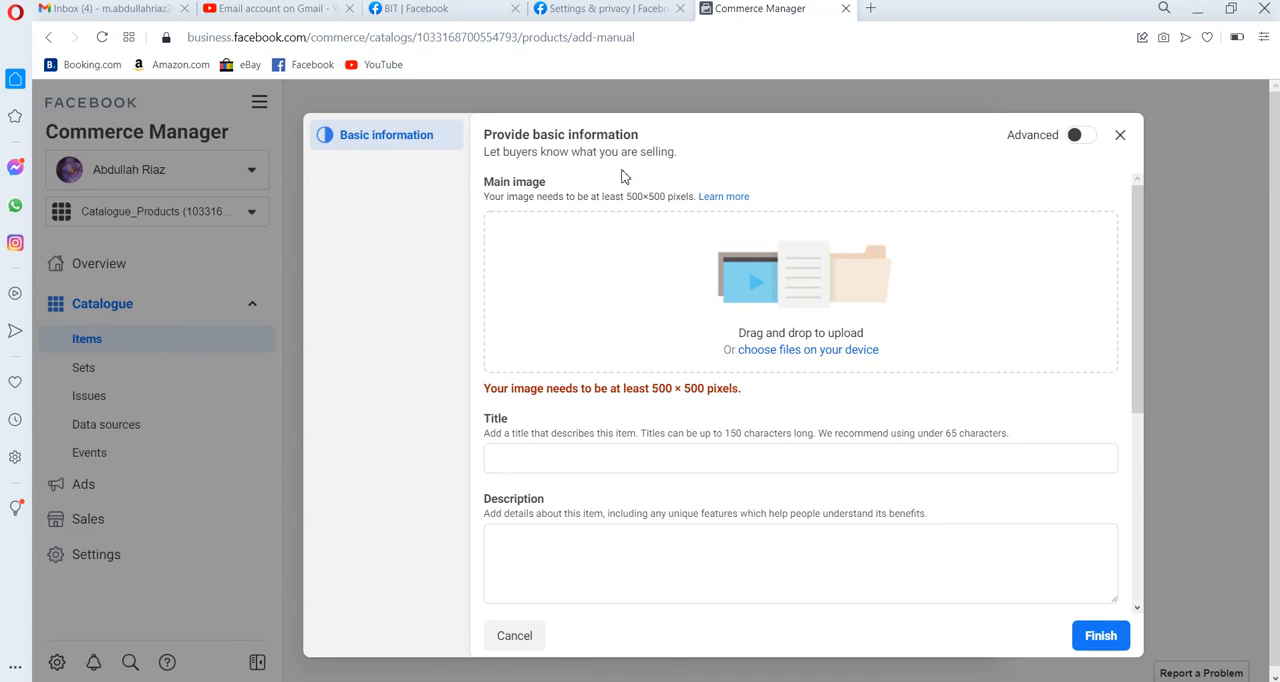
Search the web in a new tab for "computer image size 500*500" and show the image results.
click(868, 9)
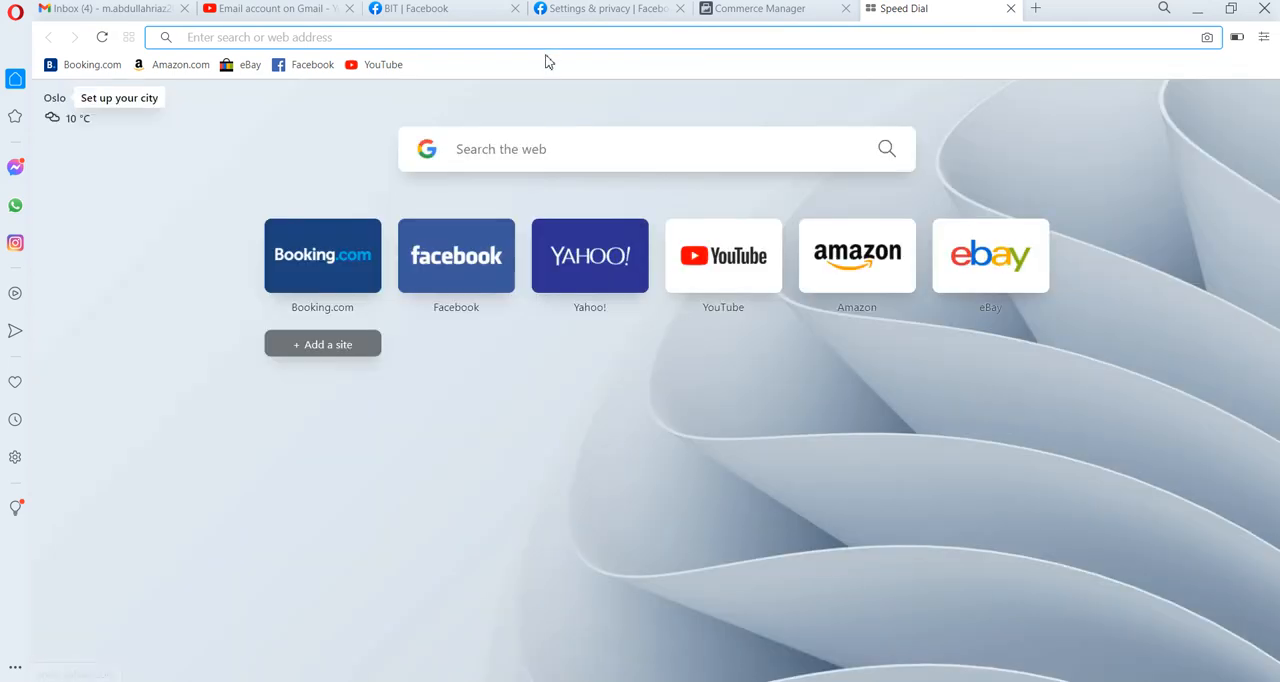
click(509, 139)
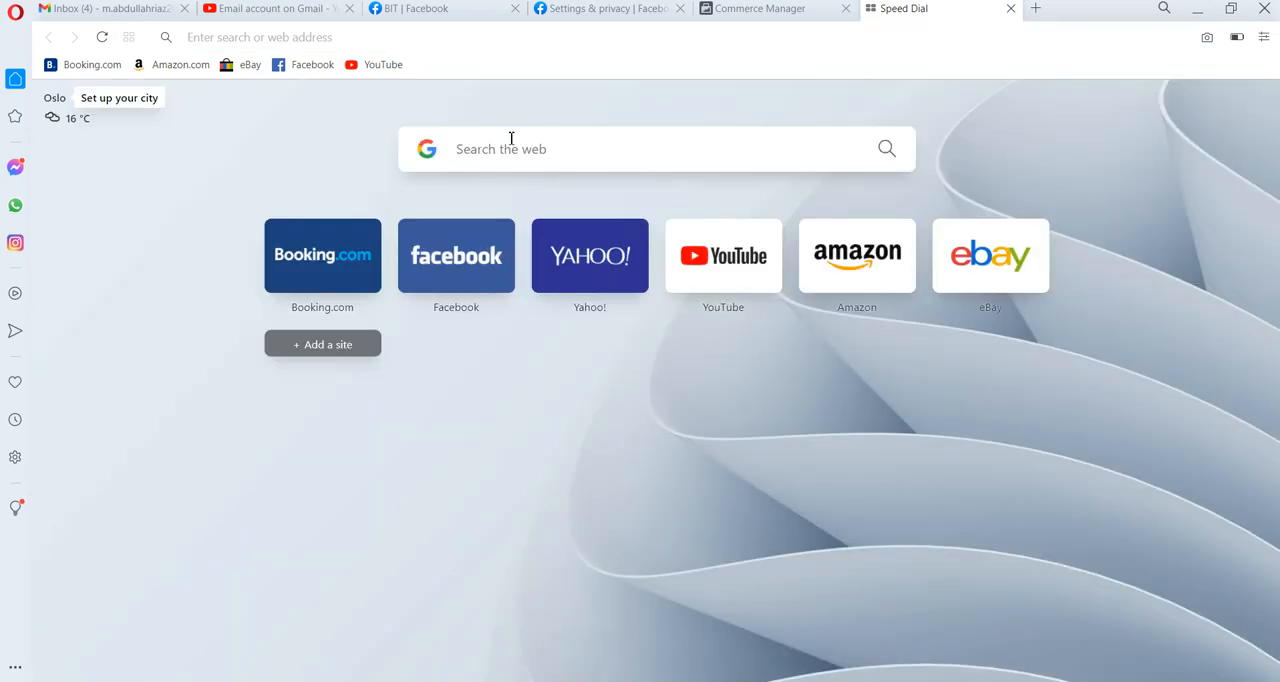
text(comput)
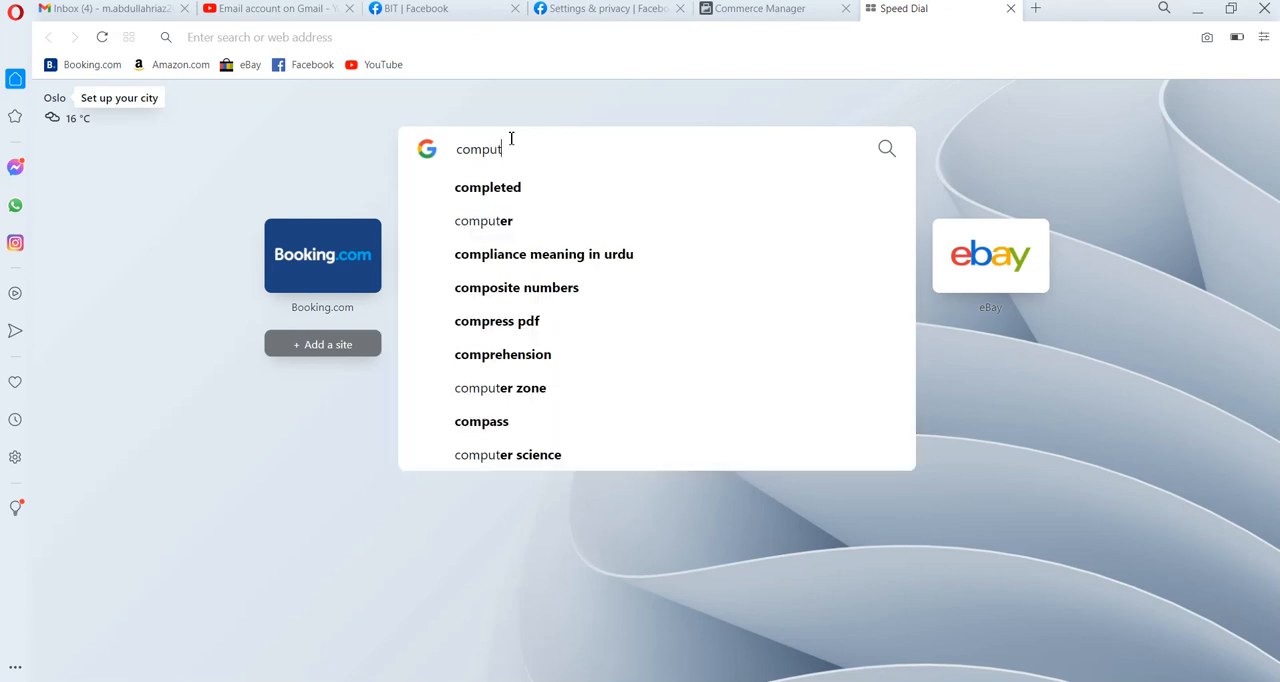
text(er image size )
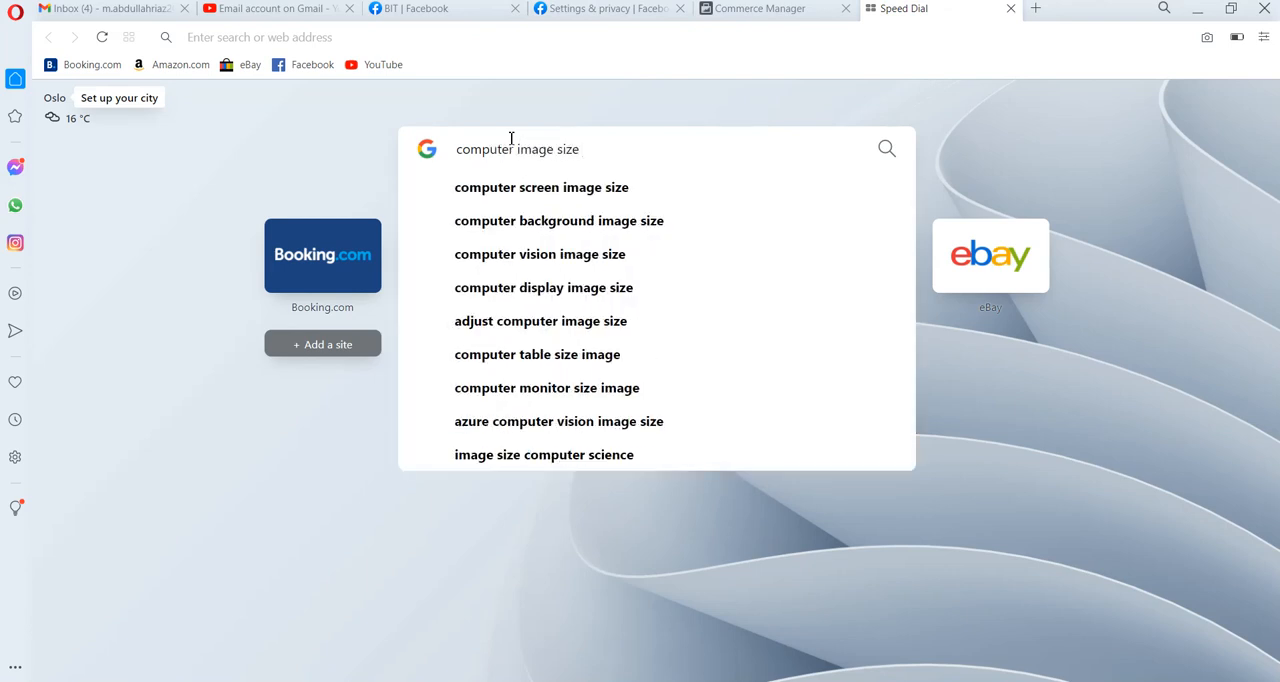
text(500)
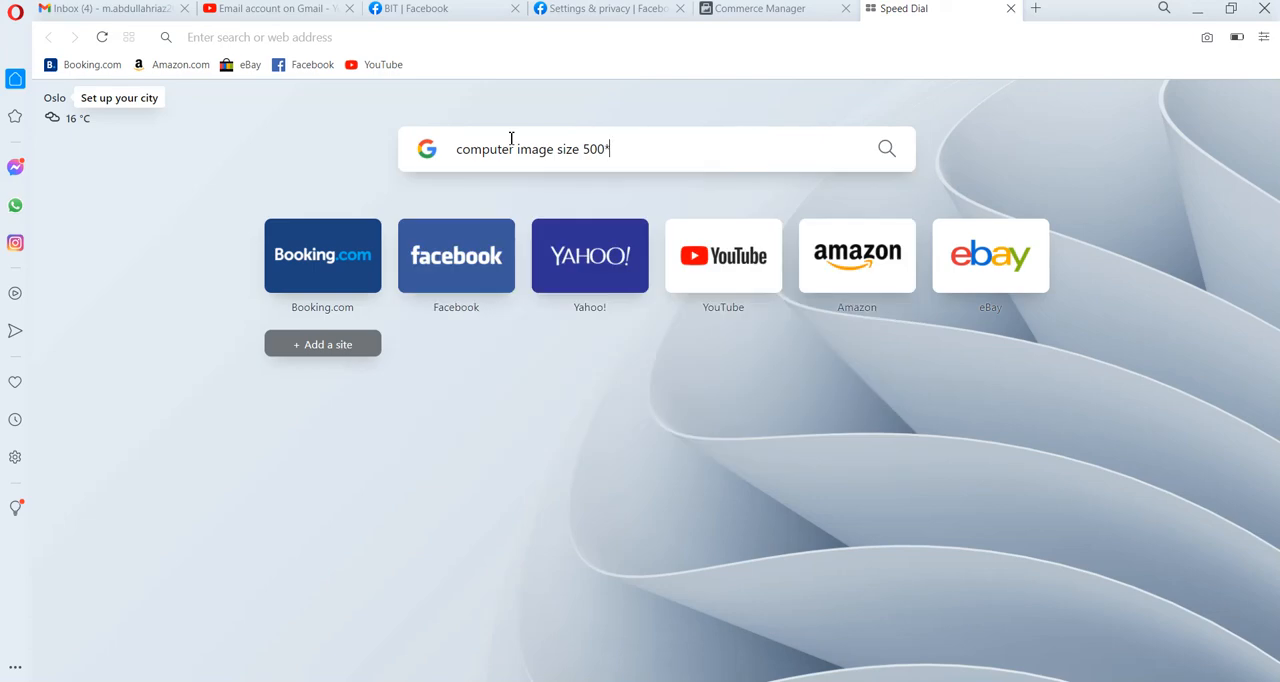
text(*500)
key(Return)
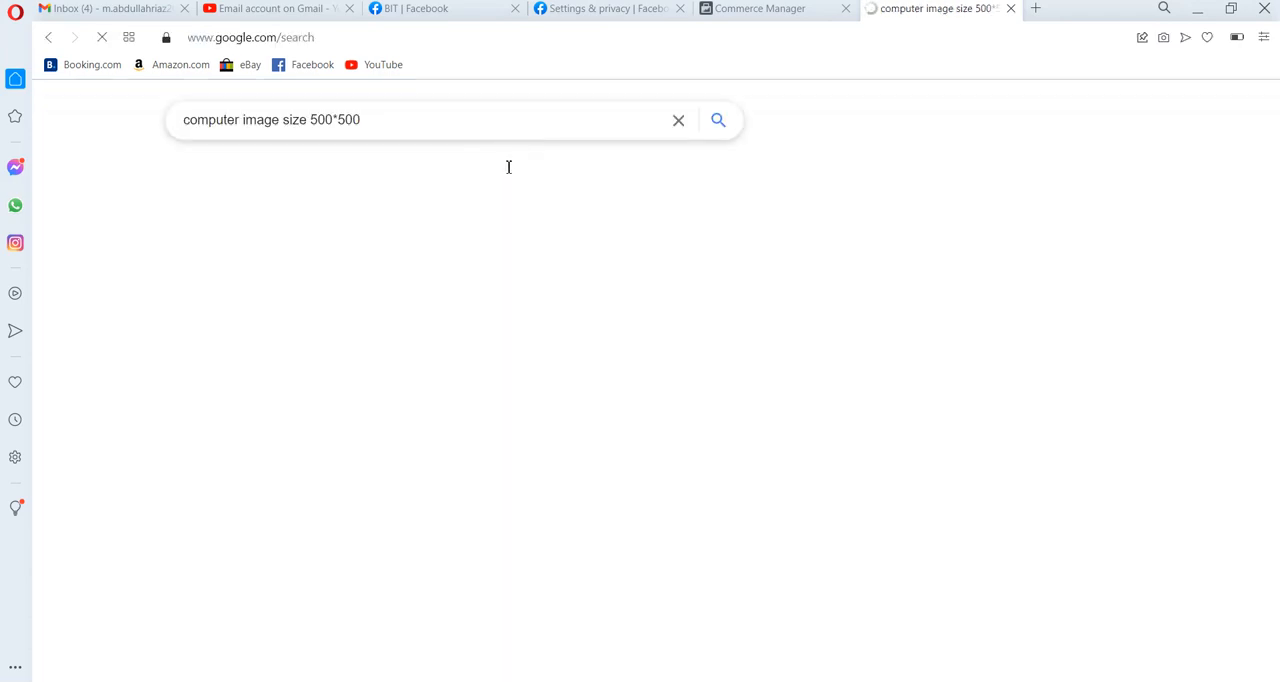
click(284, 181)
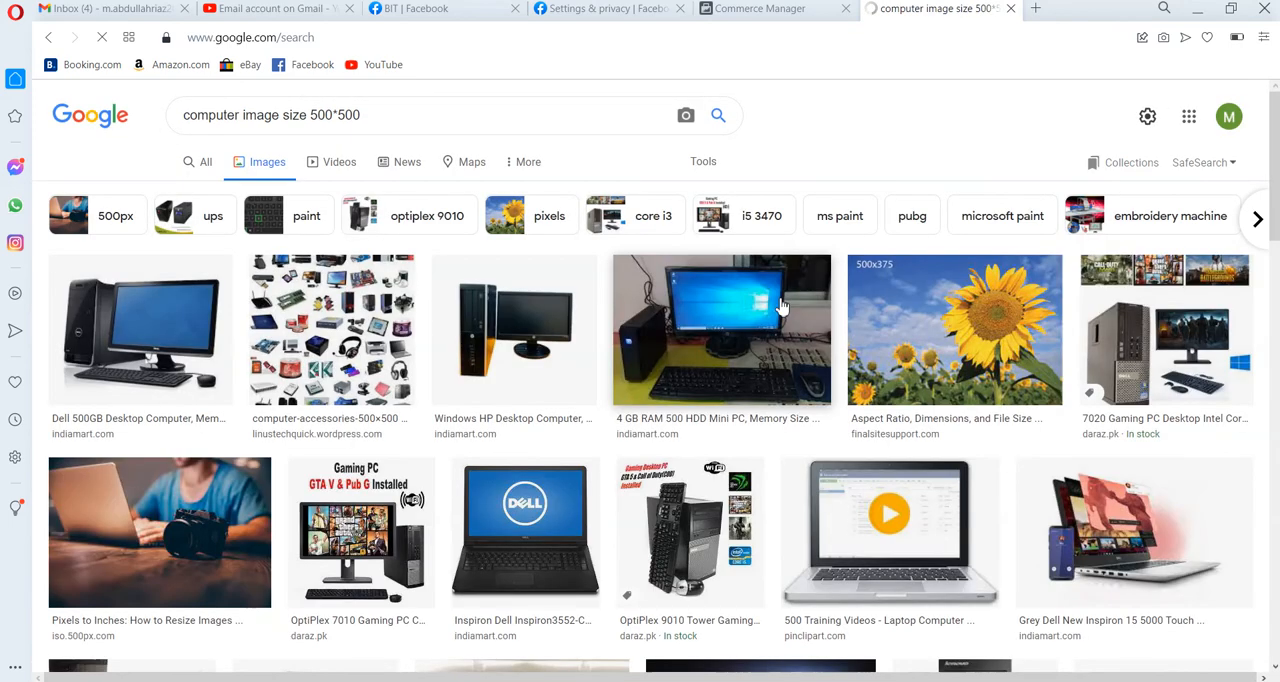
Save the Dell 500GB desktop computer picture from the image results to Downloads as a JPEG named download.
right_click(195, 381)
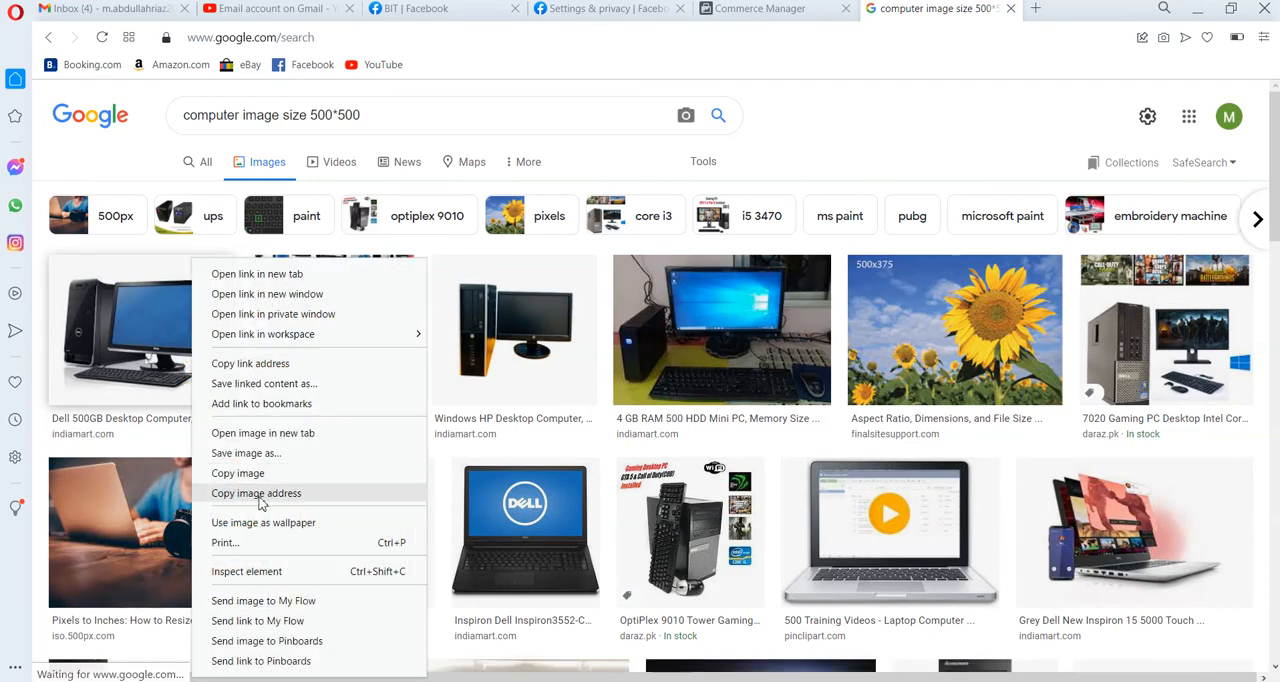
click(256, 456)
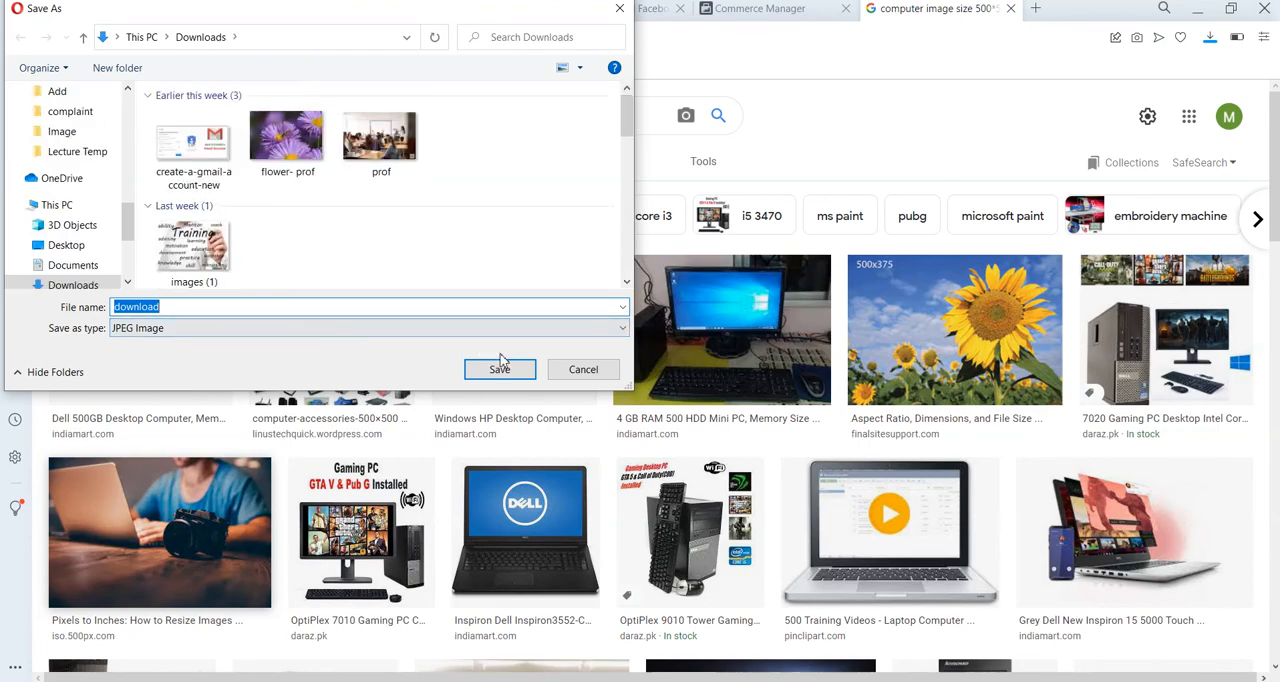
click(499, 370)
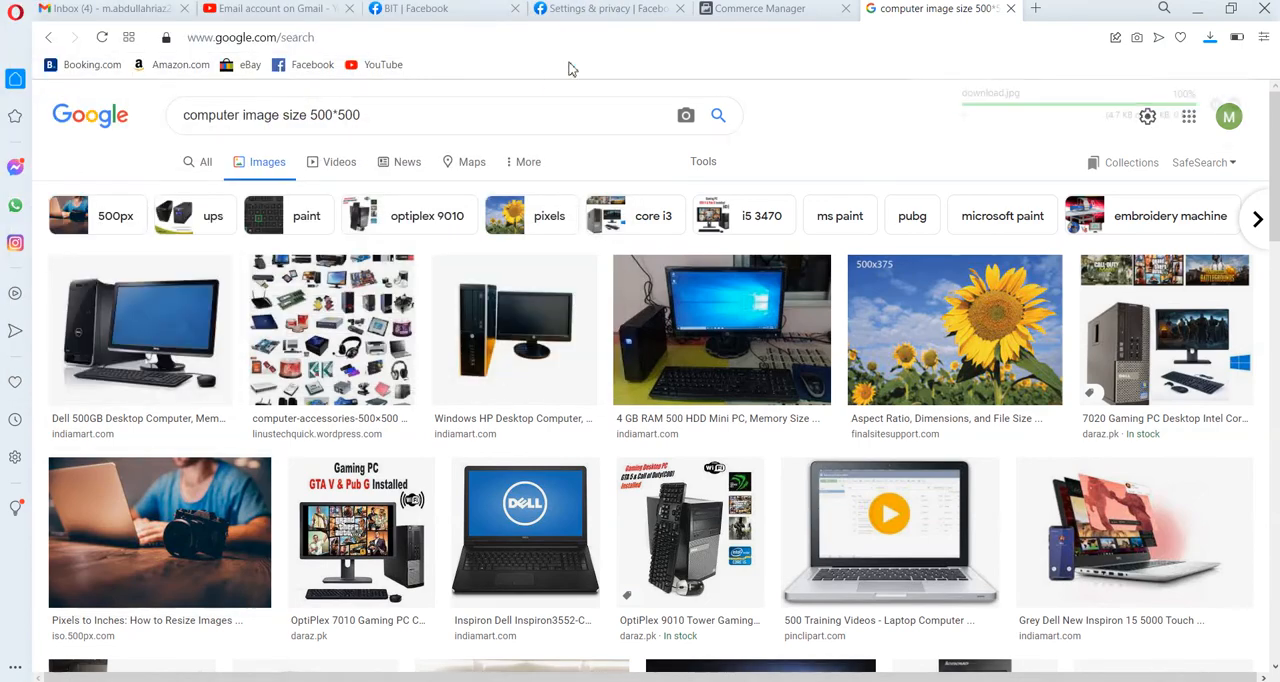
Return to Commerce Manager and try to upload download.jpg as the item's main image.
click(718, 11)
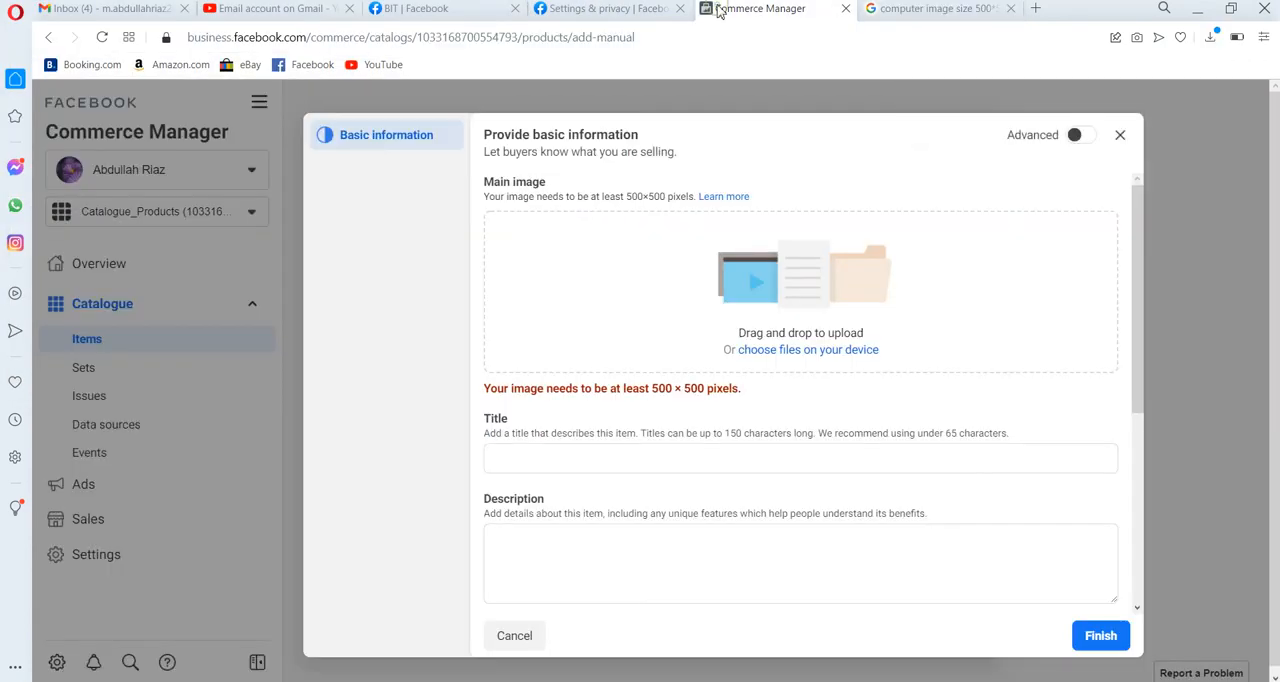
click(769, 350)
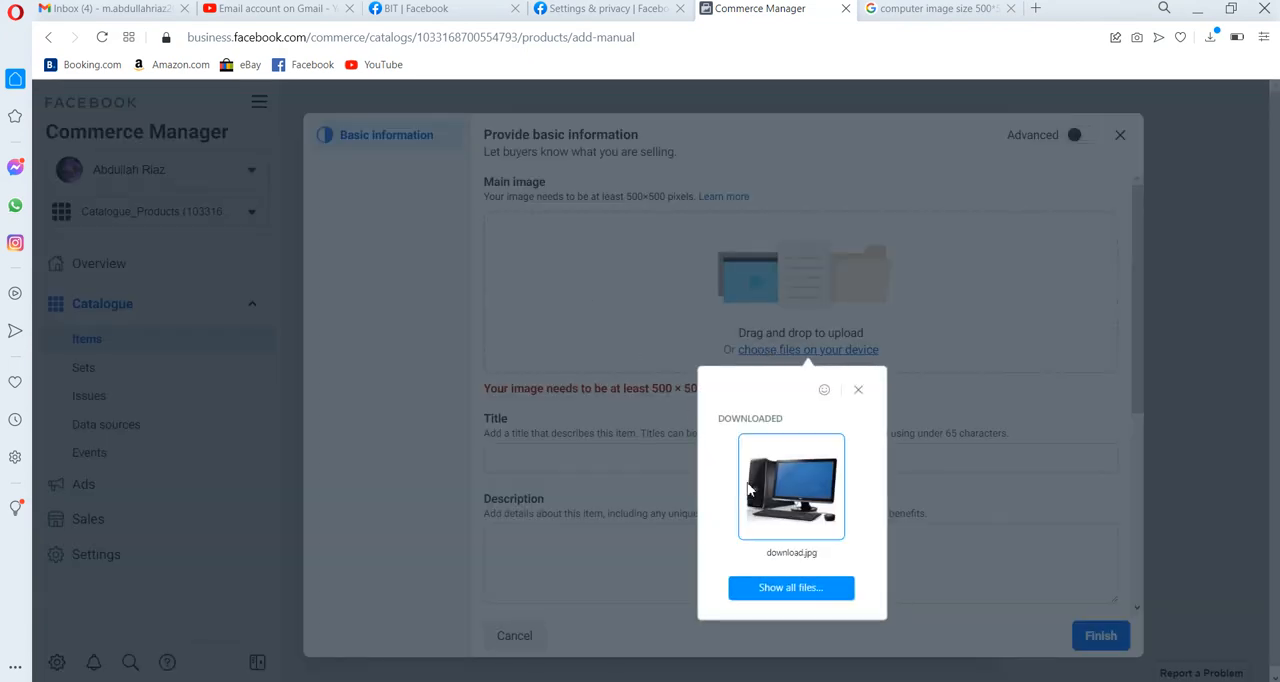
click(789, 492)
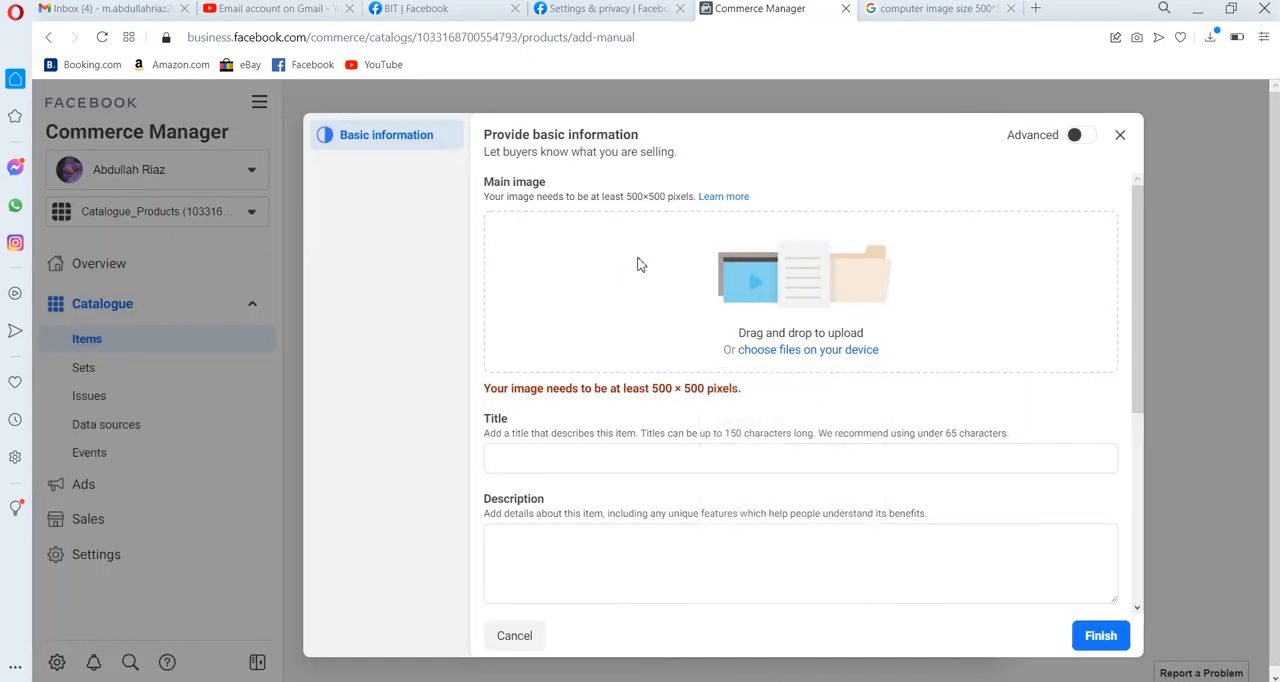
click(808, 350)
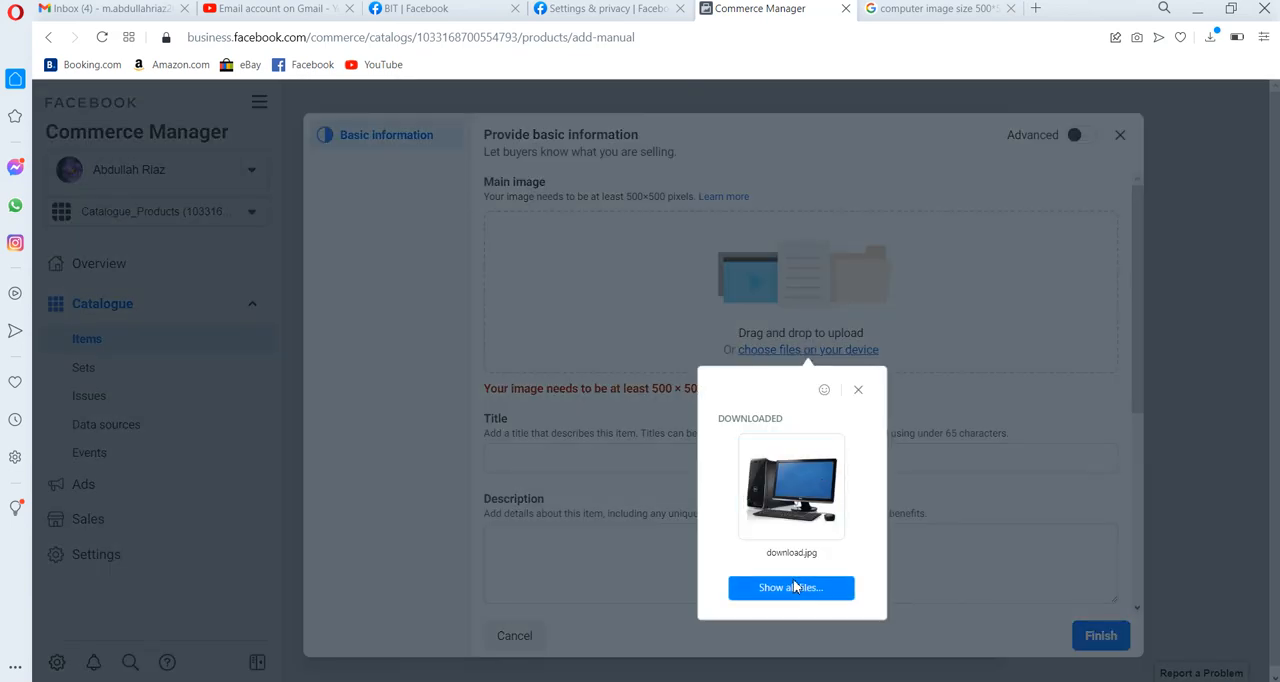
drag(808, 505, 808, 507)
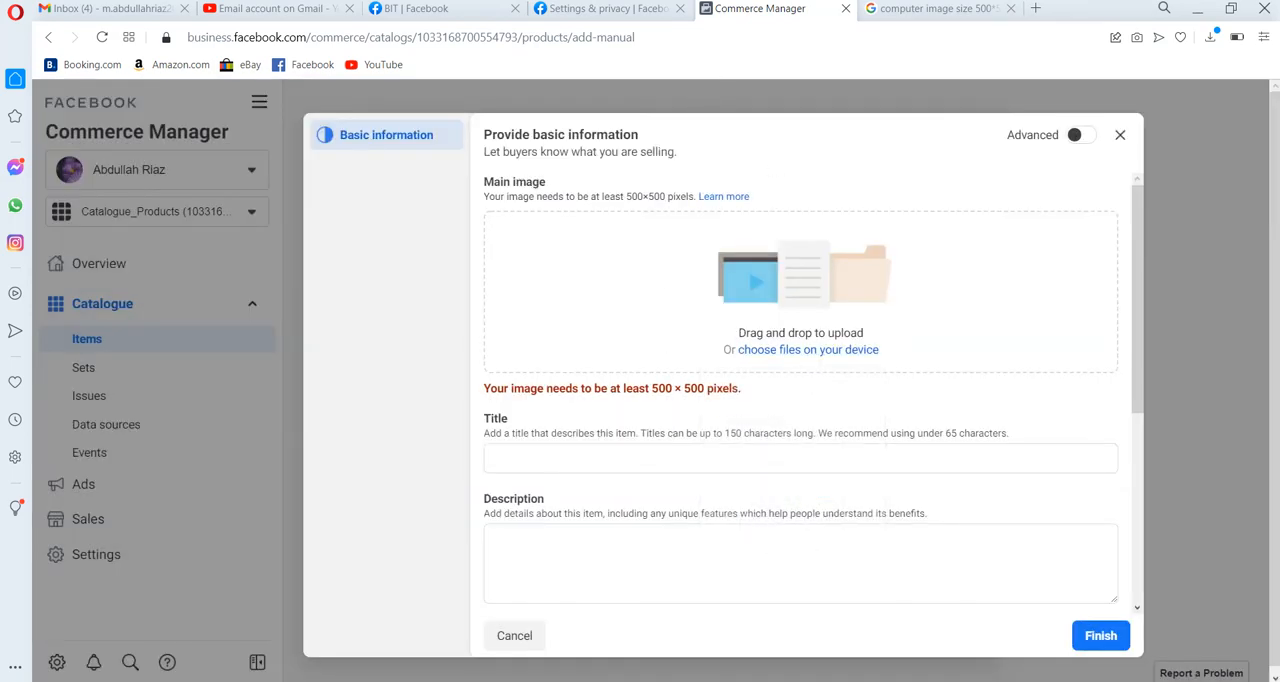
Look through the image results for "computer image size 500*500" for another computer picture suitable as the item's main image.
click(928, 8)
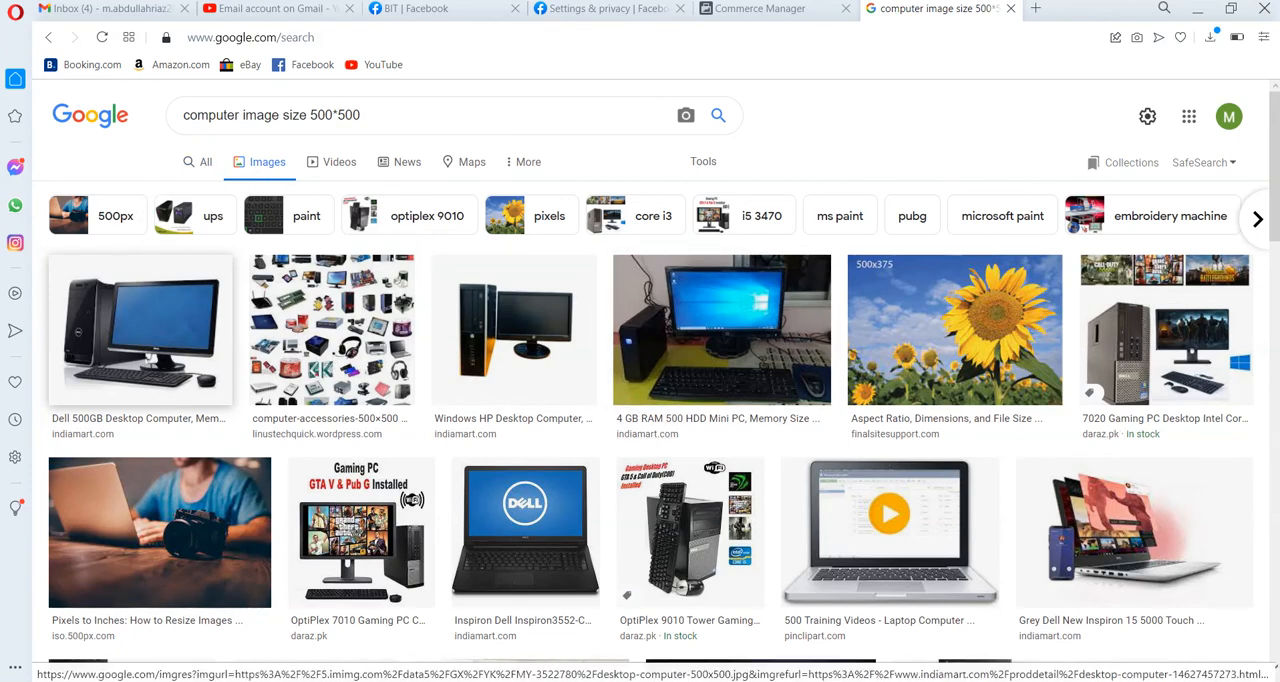
scroll(1274, 605, down, 5)
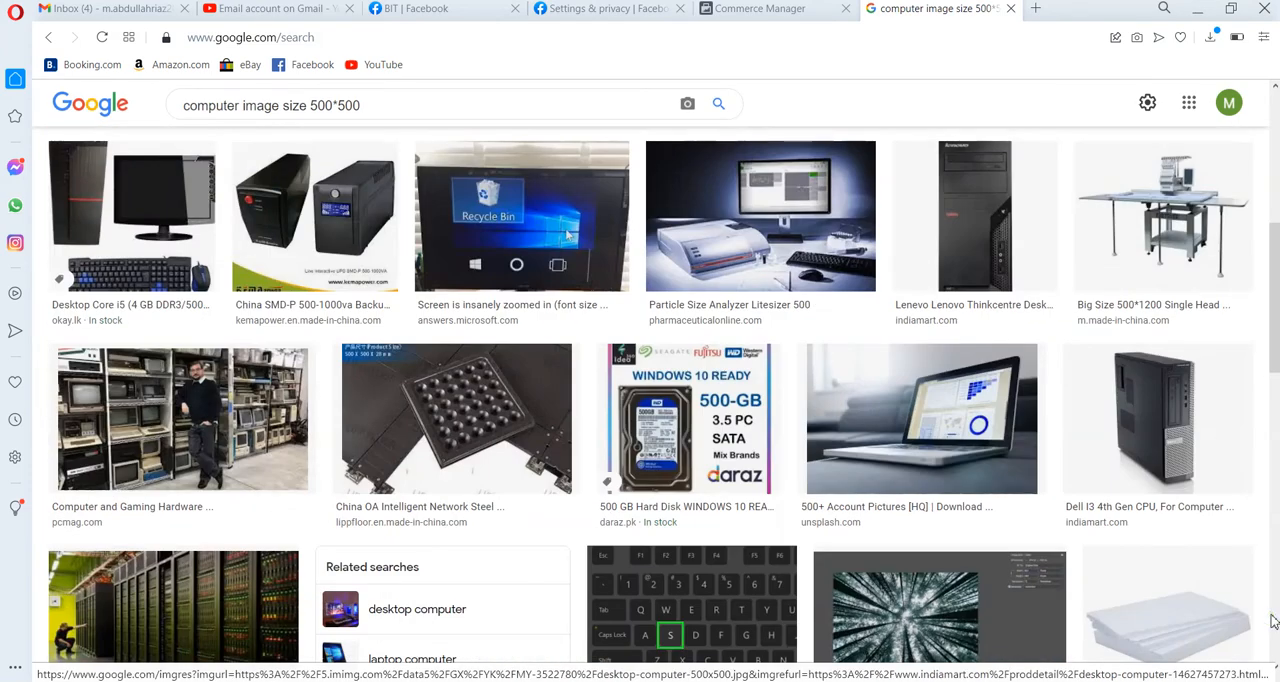
scroll(1272, 621, down, 5)
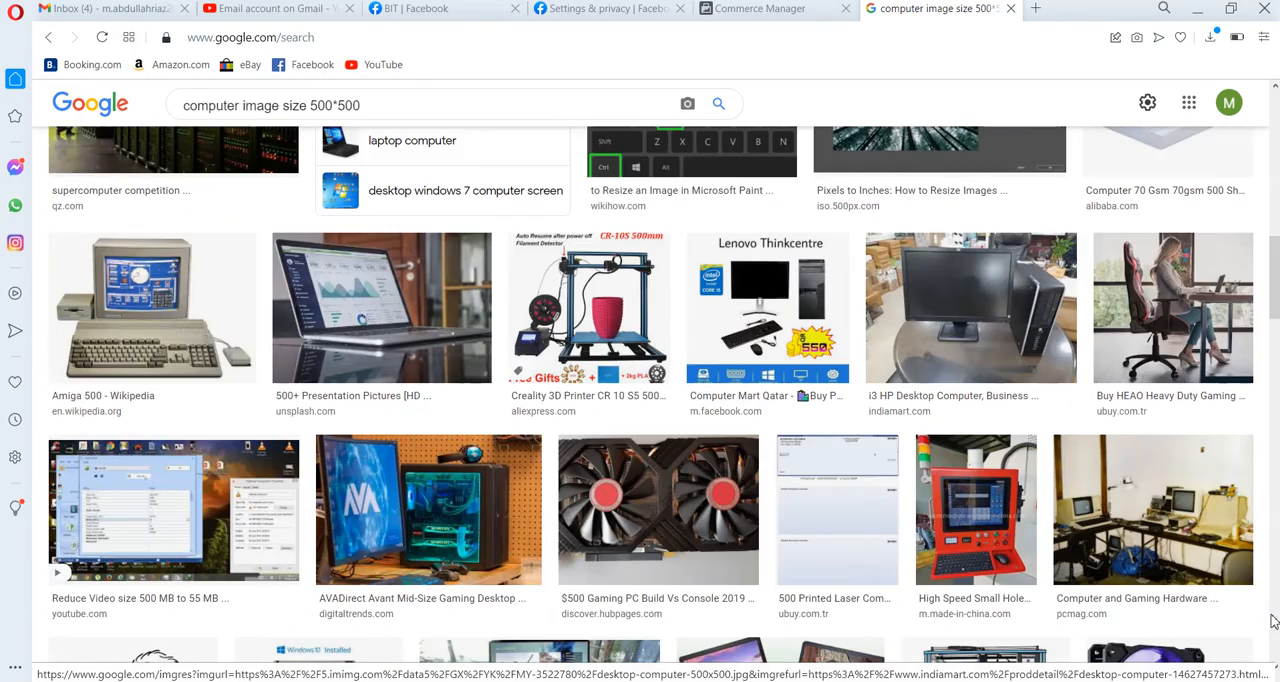
scroll(1272, 621, down, 5)
scroll(1272, 621, down, 5)
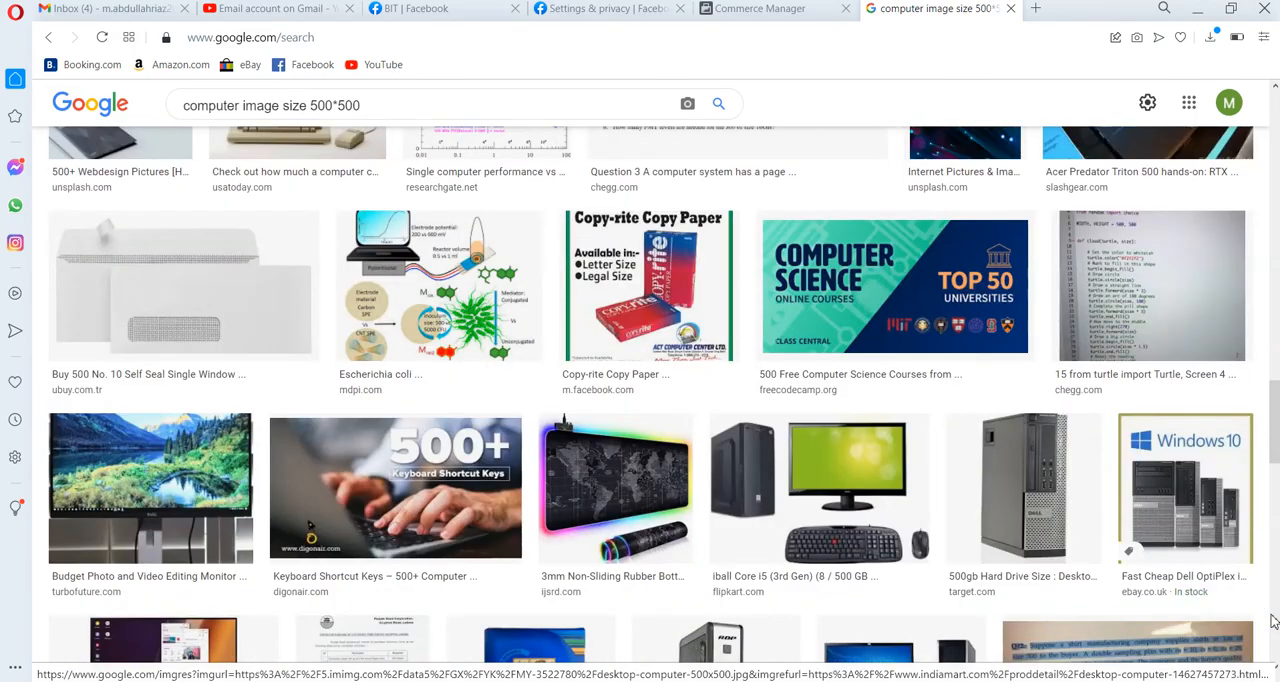
scroll(1272, 621, down, 5)
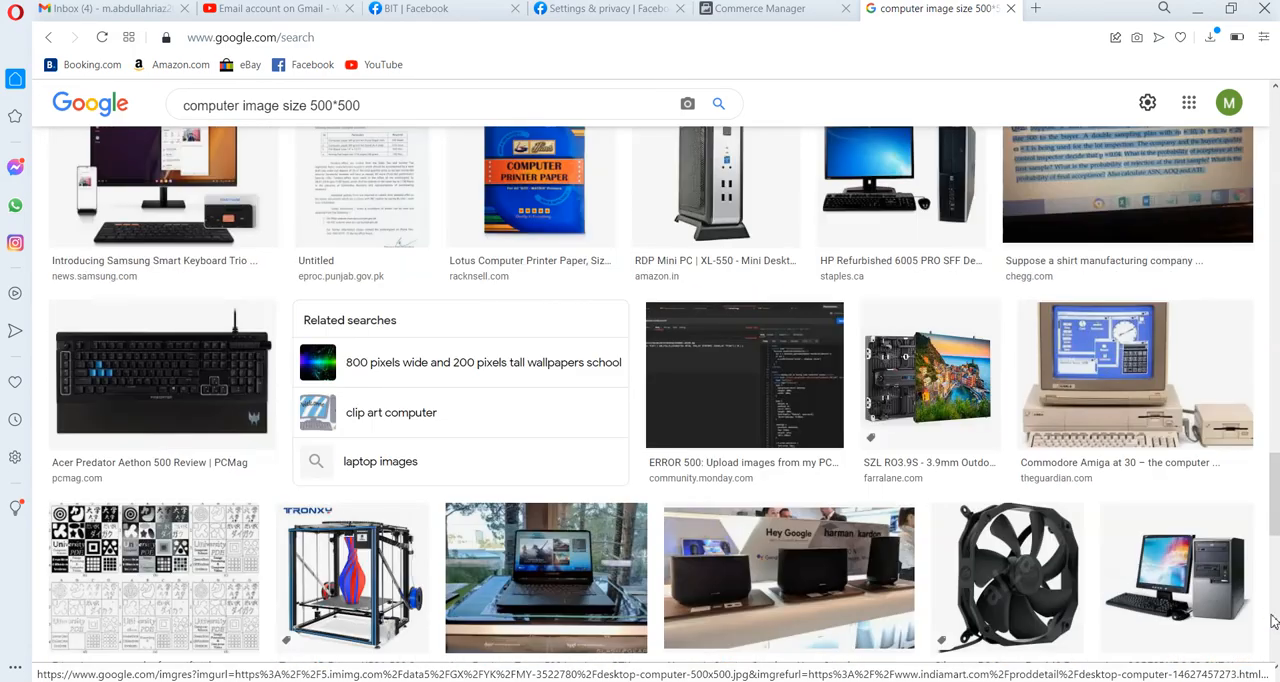
scroll(1272, 621, down, 5)
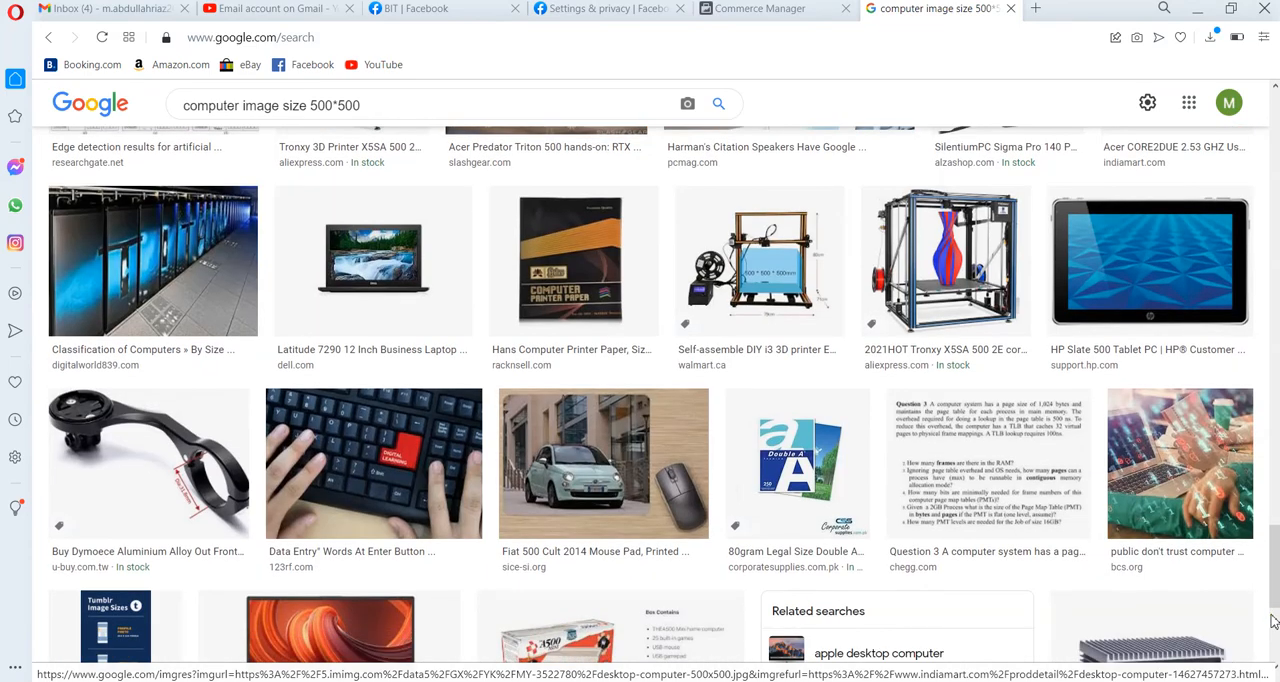
scroll(1272, 621, down, 5)
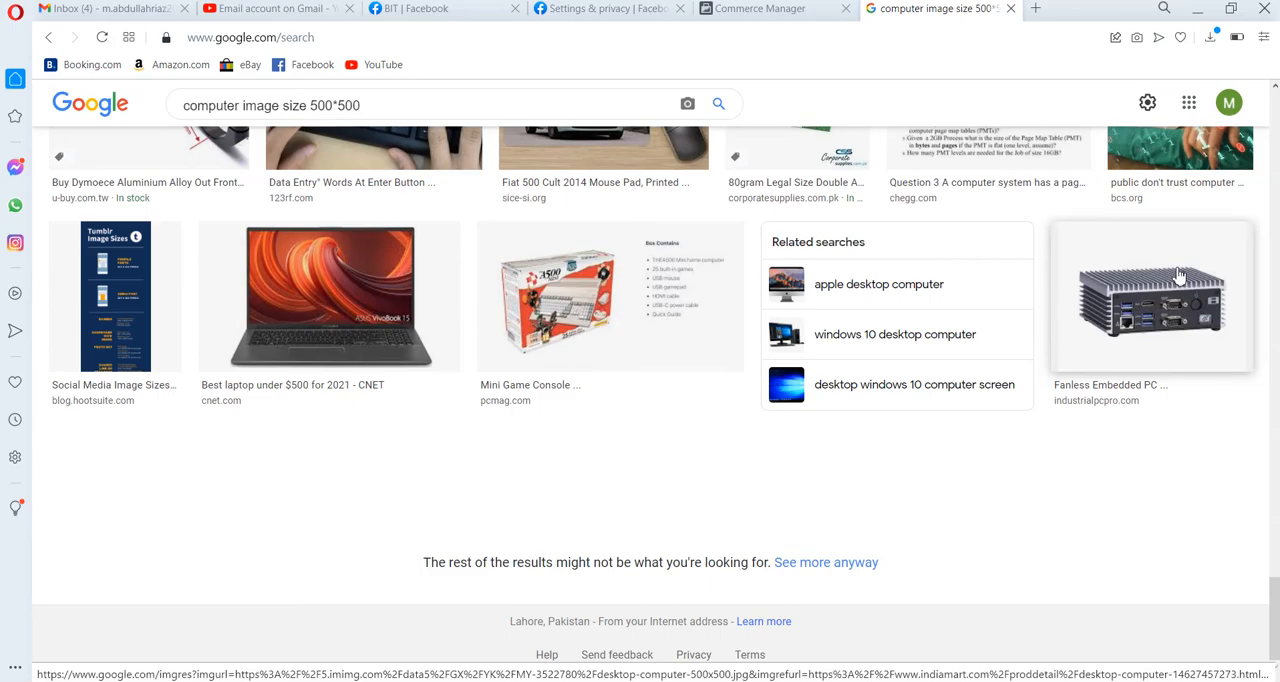
click(1273, 201)
click(1273, 201)
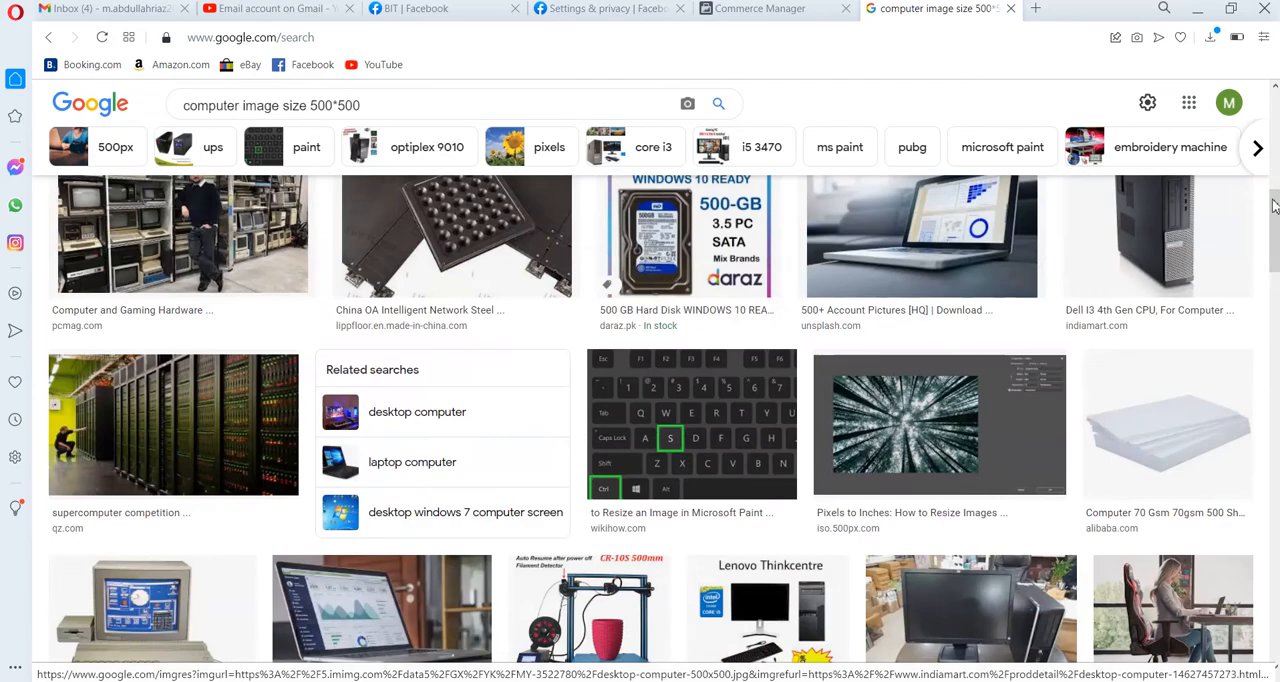
Change the image search to "computer image size 500 by 500 pixel" and run it.
click(444, 110)
key(BackSpace)
key(BackSpace)
key(BackSpace)
key(BackSpace)
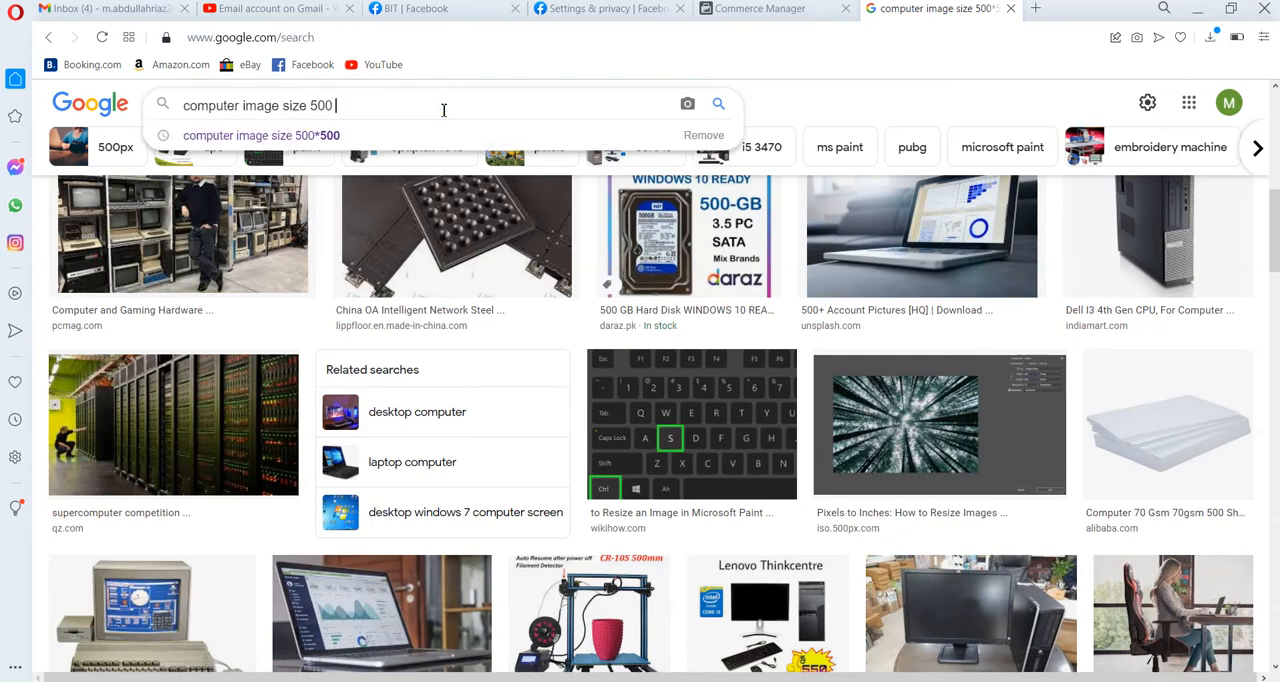
text(by 5)
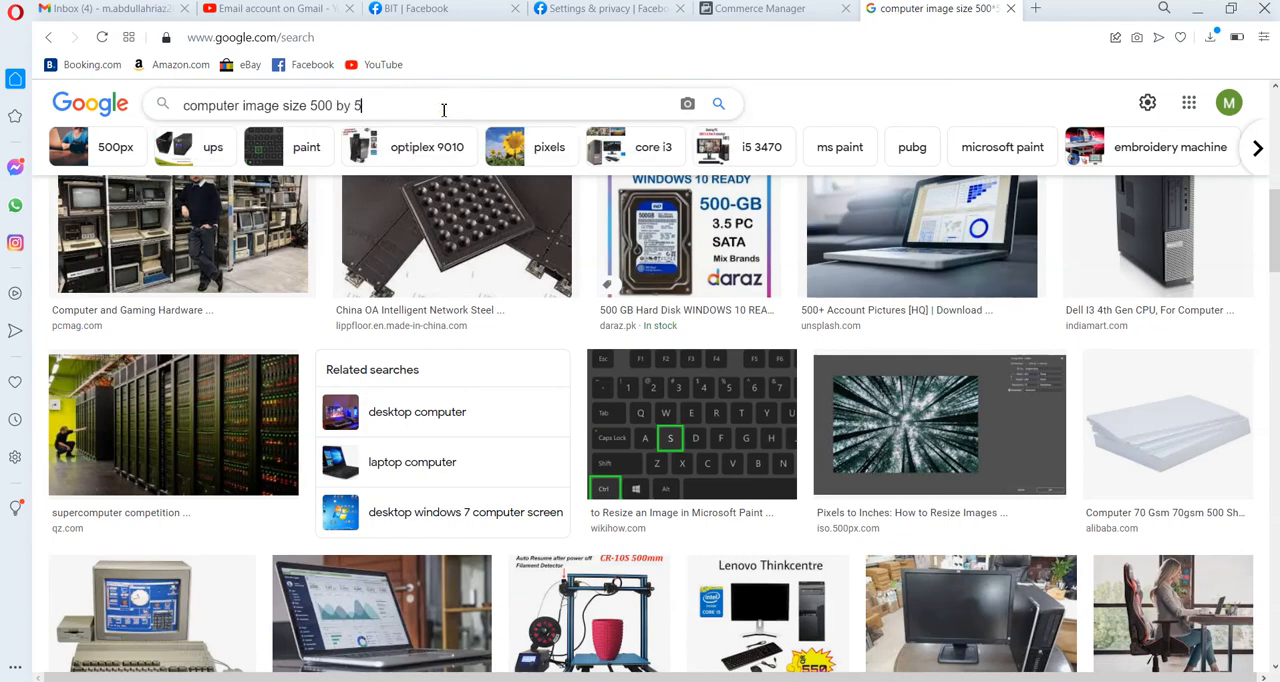
text(00 pixel)
key(Return)
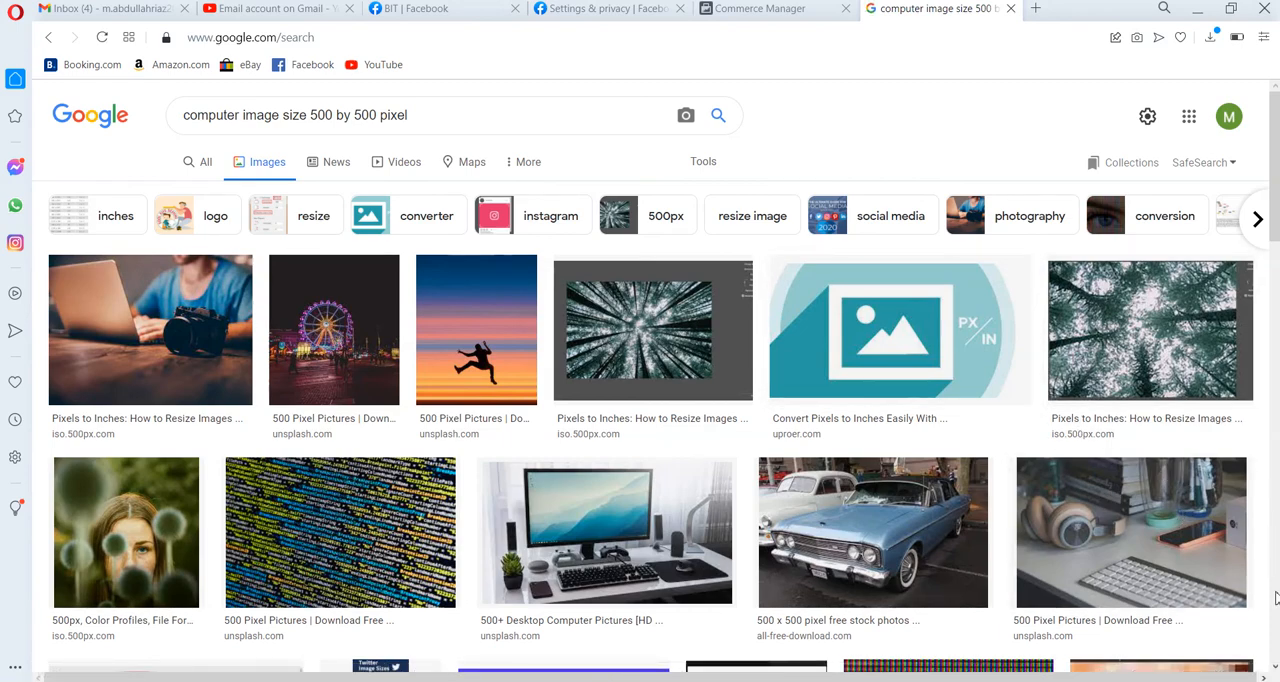
Preview the Unsplash picture of a hand holding a phone and save it to Downloads as a JPEG under its suggested name.
scroll(1262, 570, down, 5)
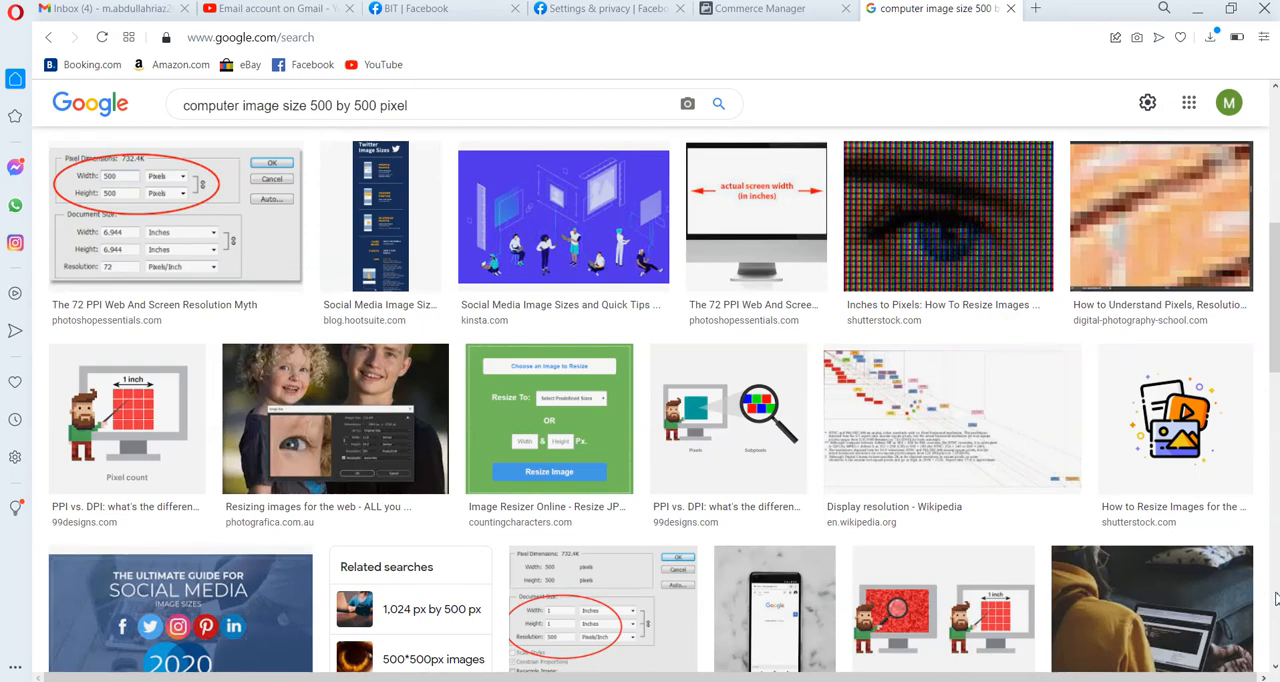
scroll(1274, 598, down, 5)
scroll(1274, 598, down, 5)
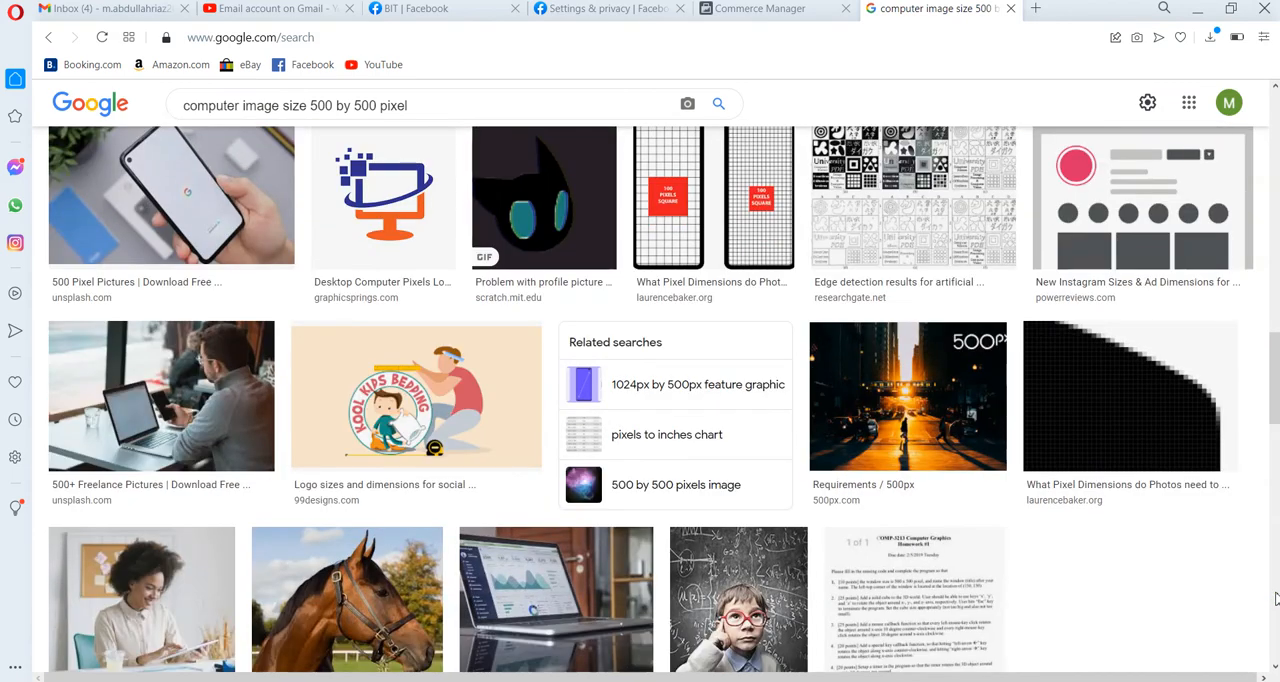
click(371, 244)
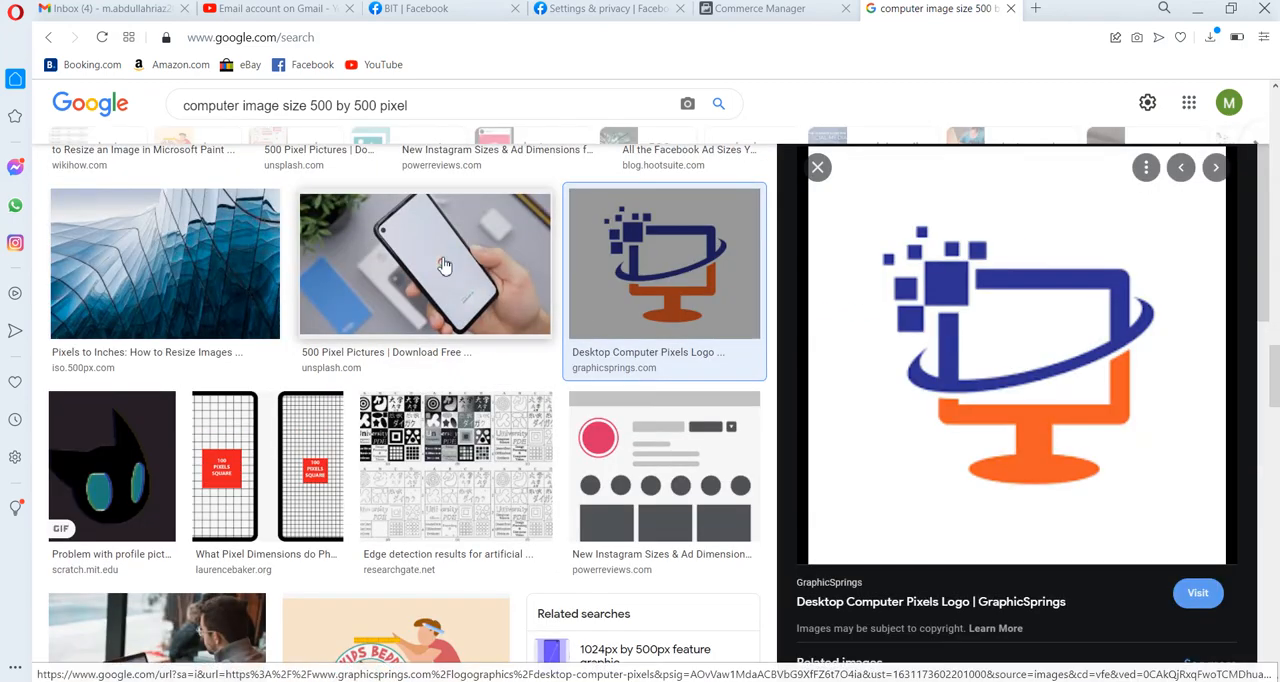
click(444, 266)
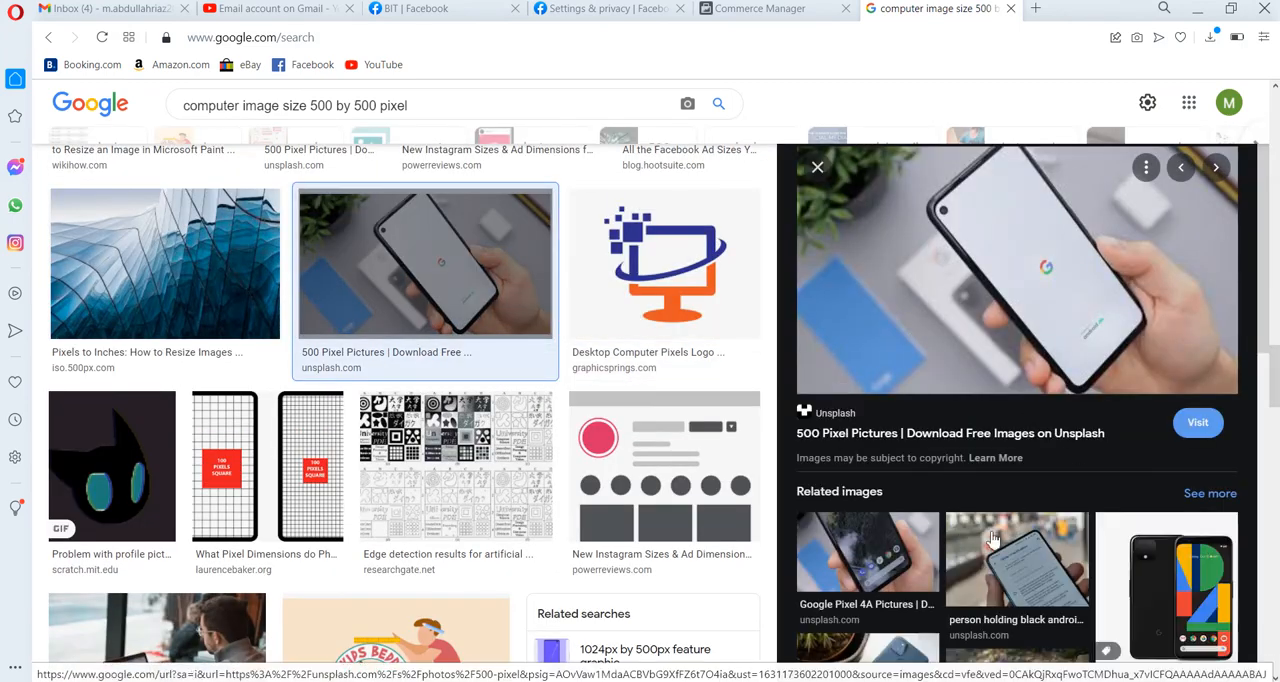
right_click(960, 310)
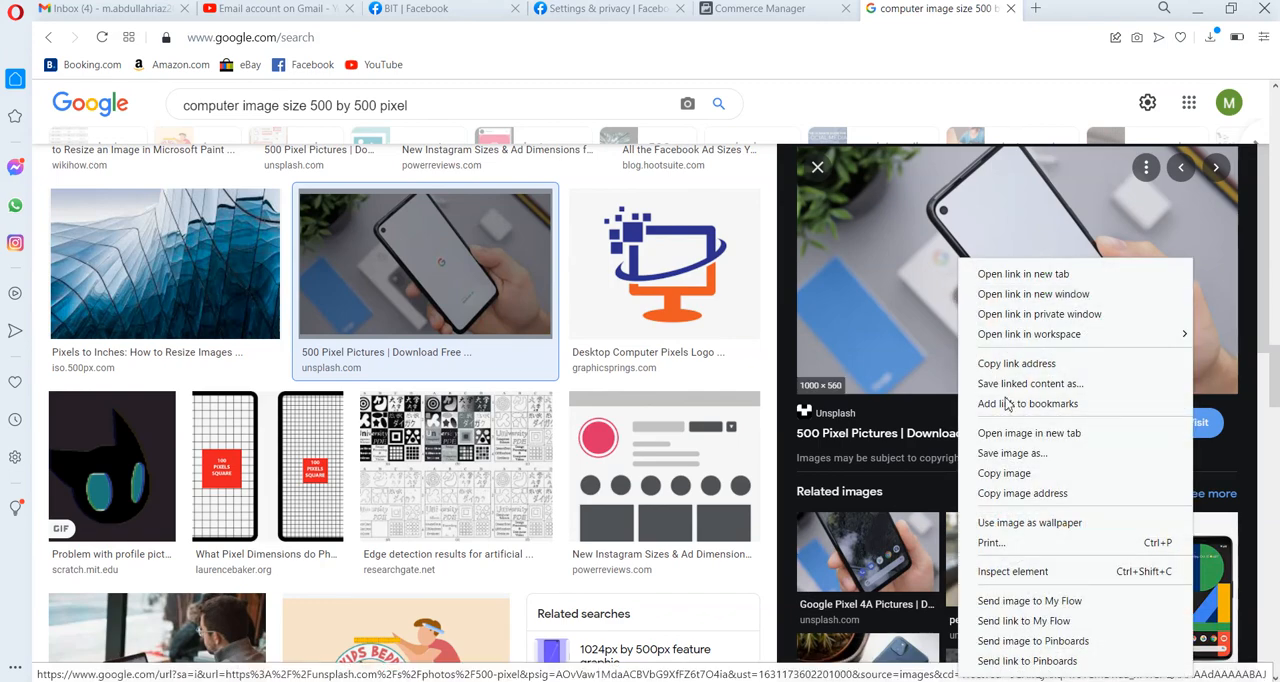
click(1013, 453)
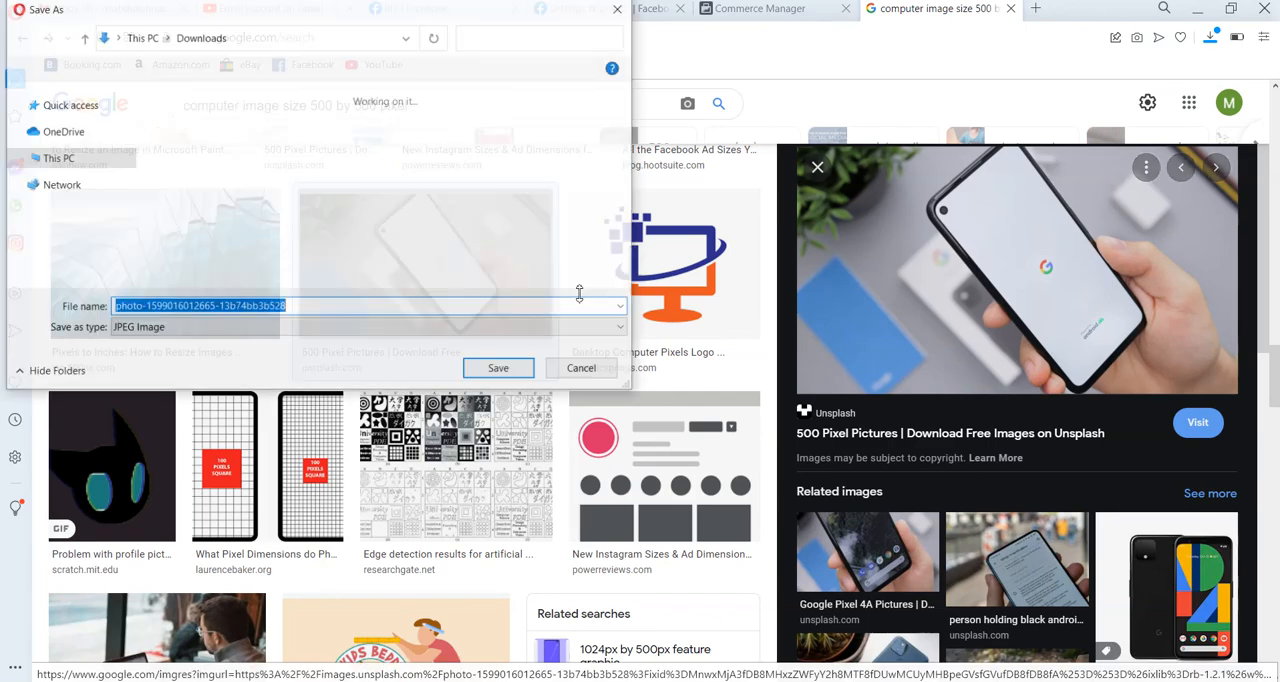
click(497, 370)
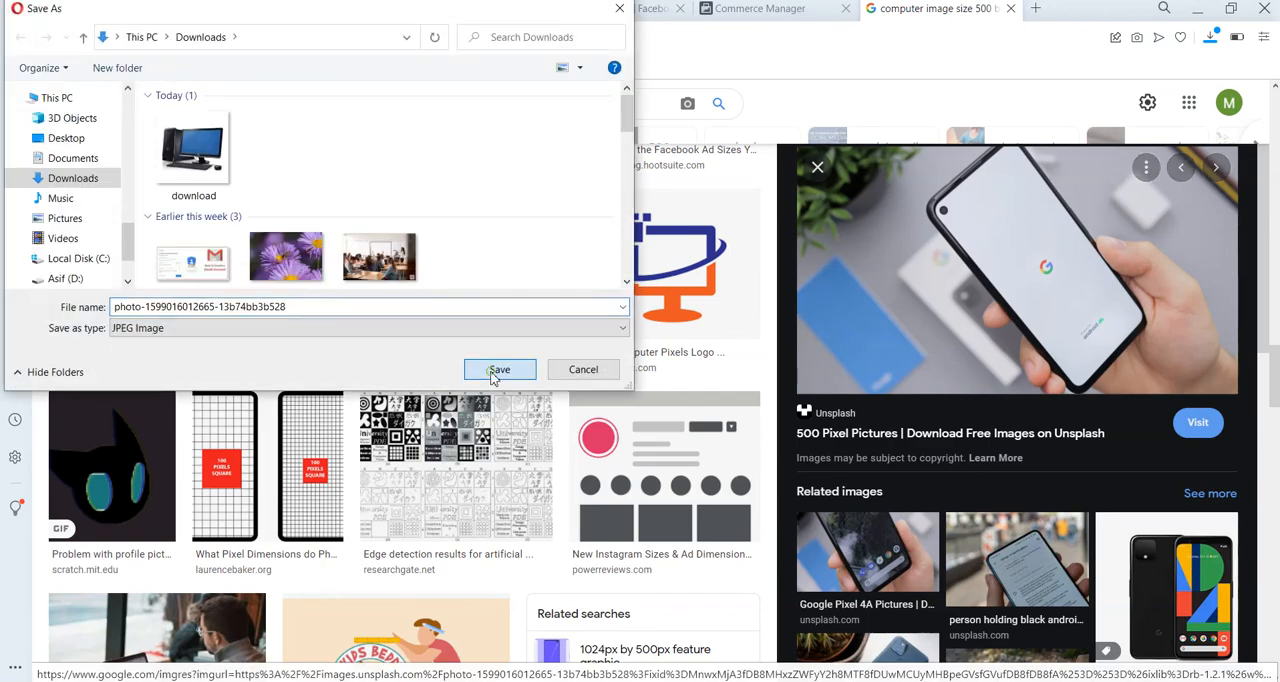
Return to Commerce Manager and upload the downloaded phone photo as the item's main image.
click(721, 12)
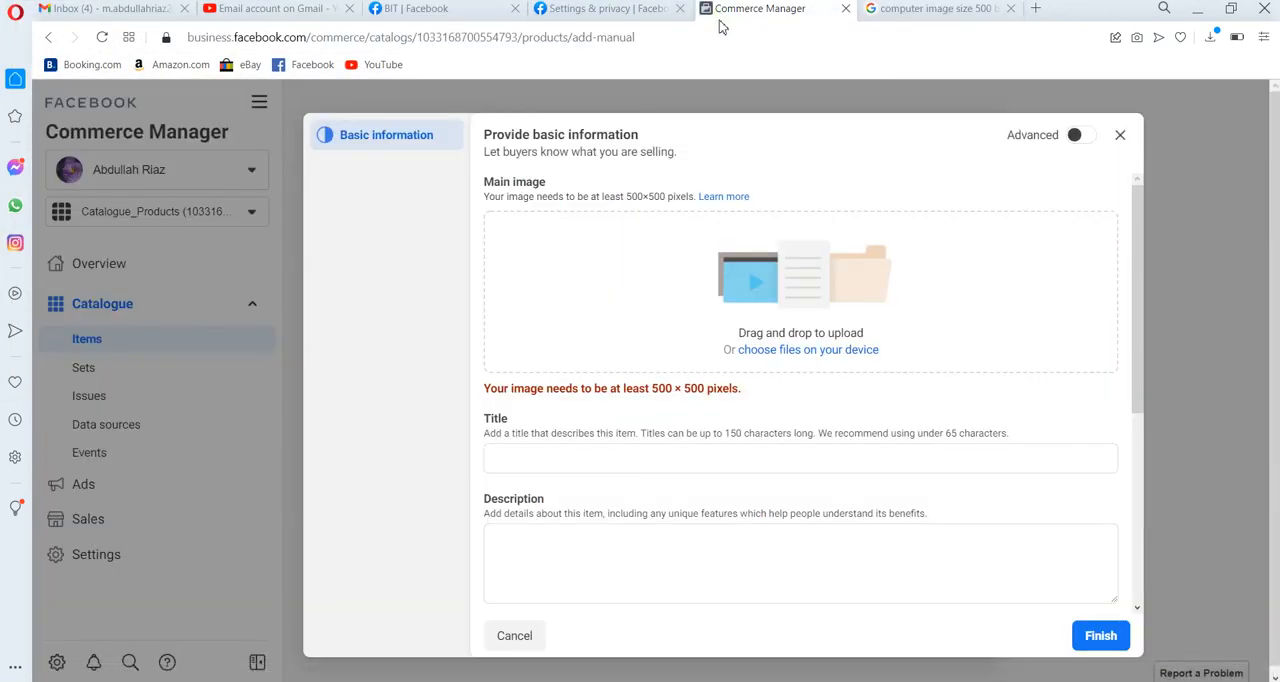
click(778, 352)
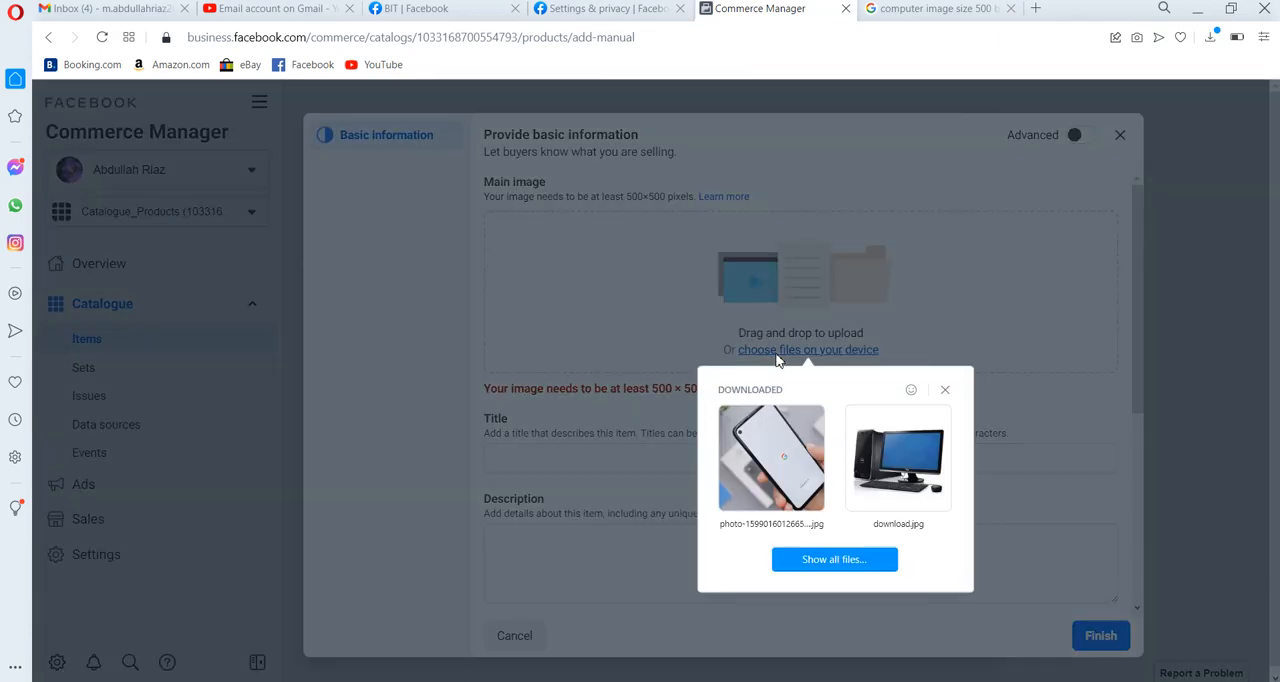
click(780, 452)
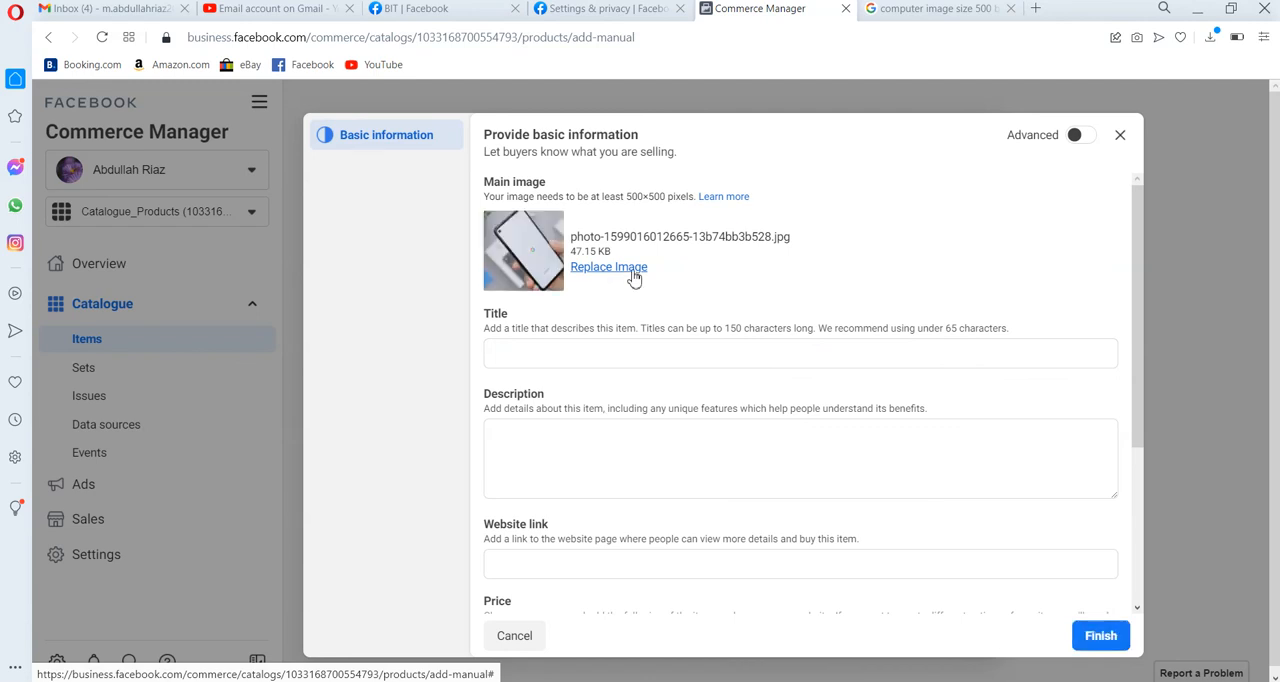
Enter "Cell Phone" as the item's title and "Samsung Model, Specs" as its description.
click(558, 360)
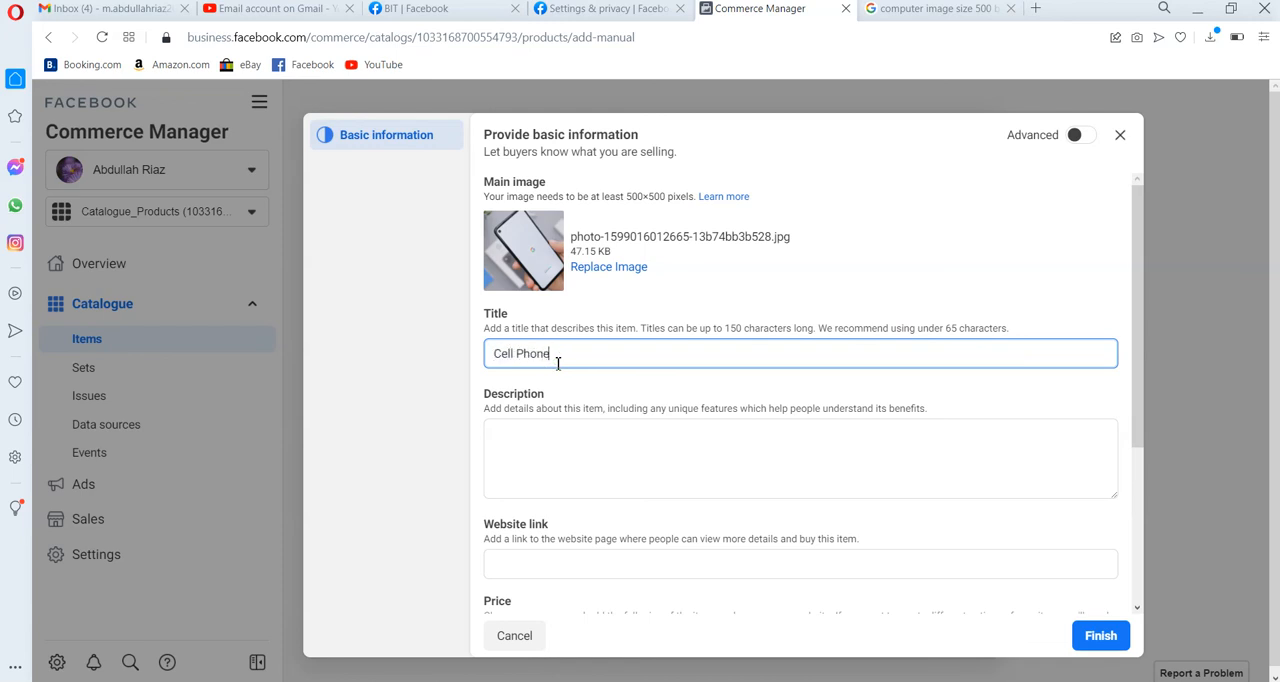
click(597, 450)
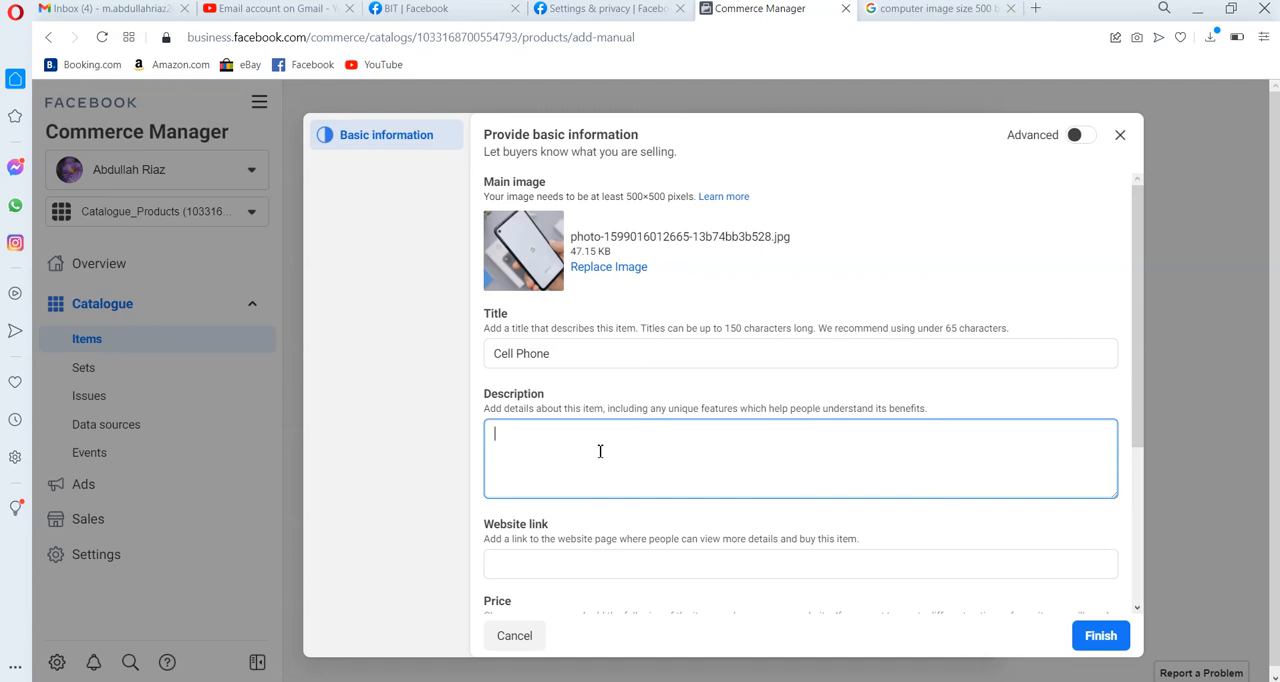
text(Samsung Model, Specs)
click(734, 536)
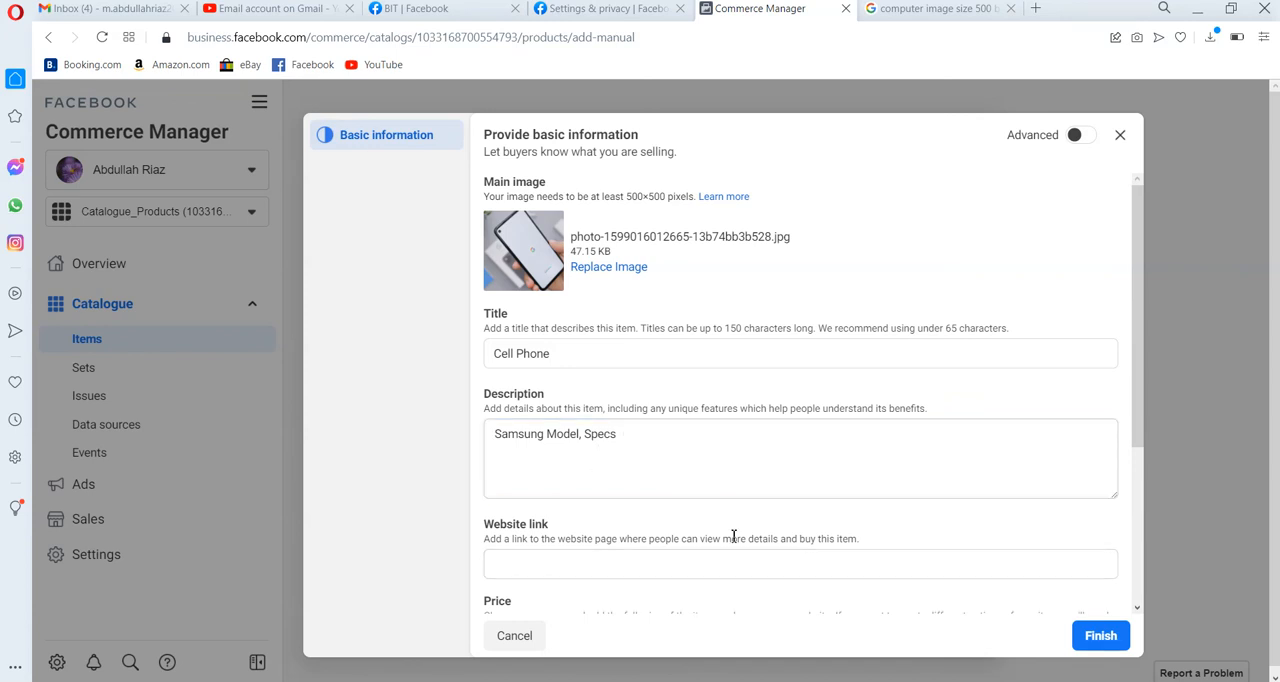
Set the item's currency to PKR – Pakistani Rupee and its price to 25,000.
drag(734, 536, 731, 560)
click(731, 560)
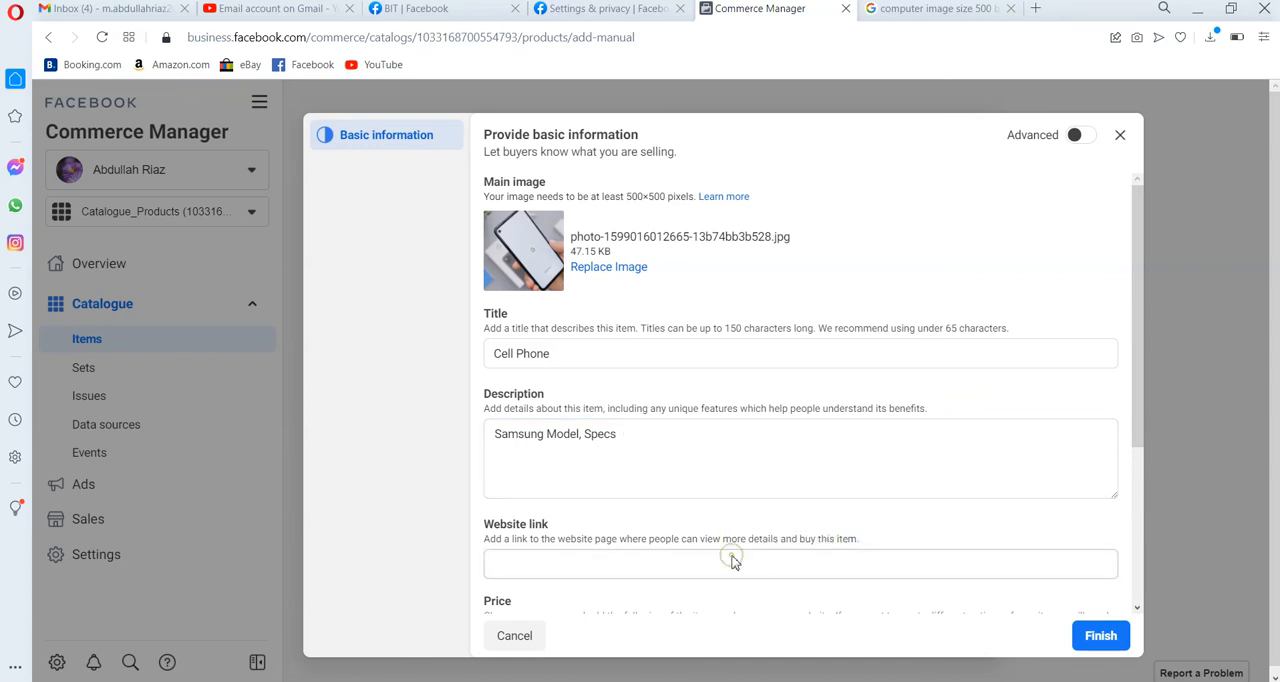
click(733, 563)
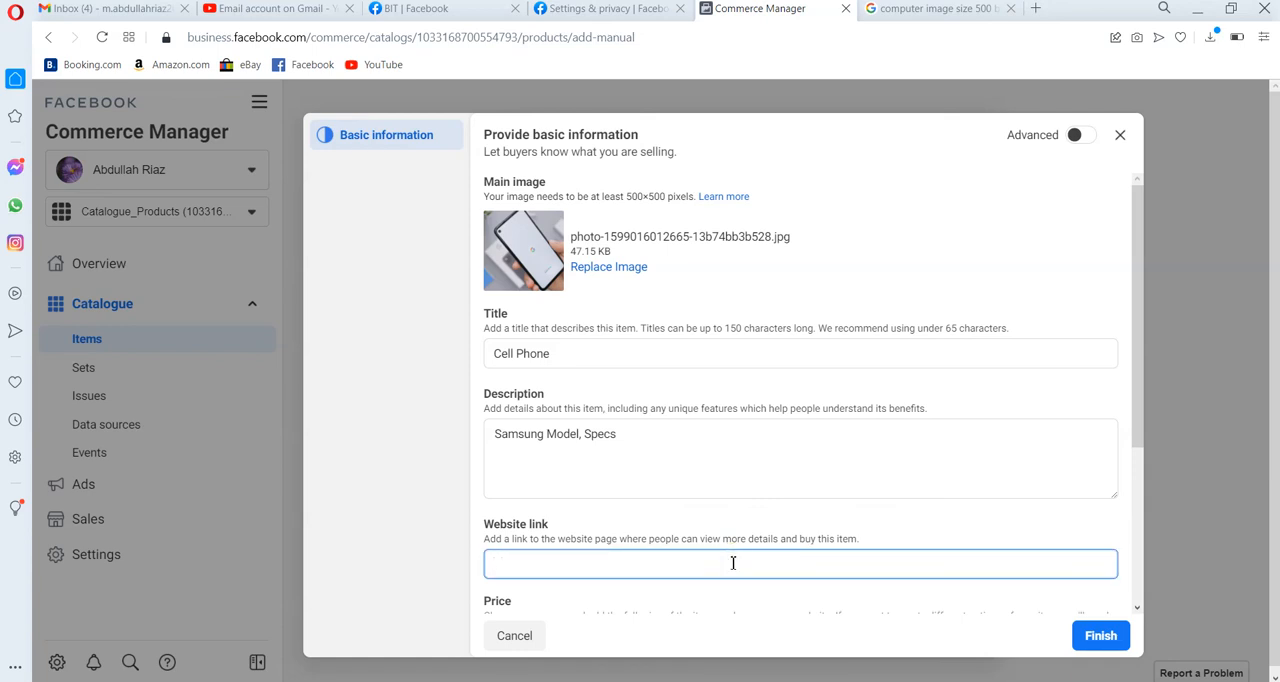
click(1137, 608)
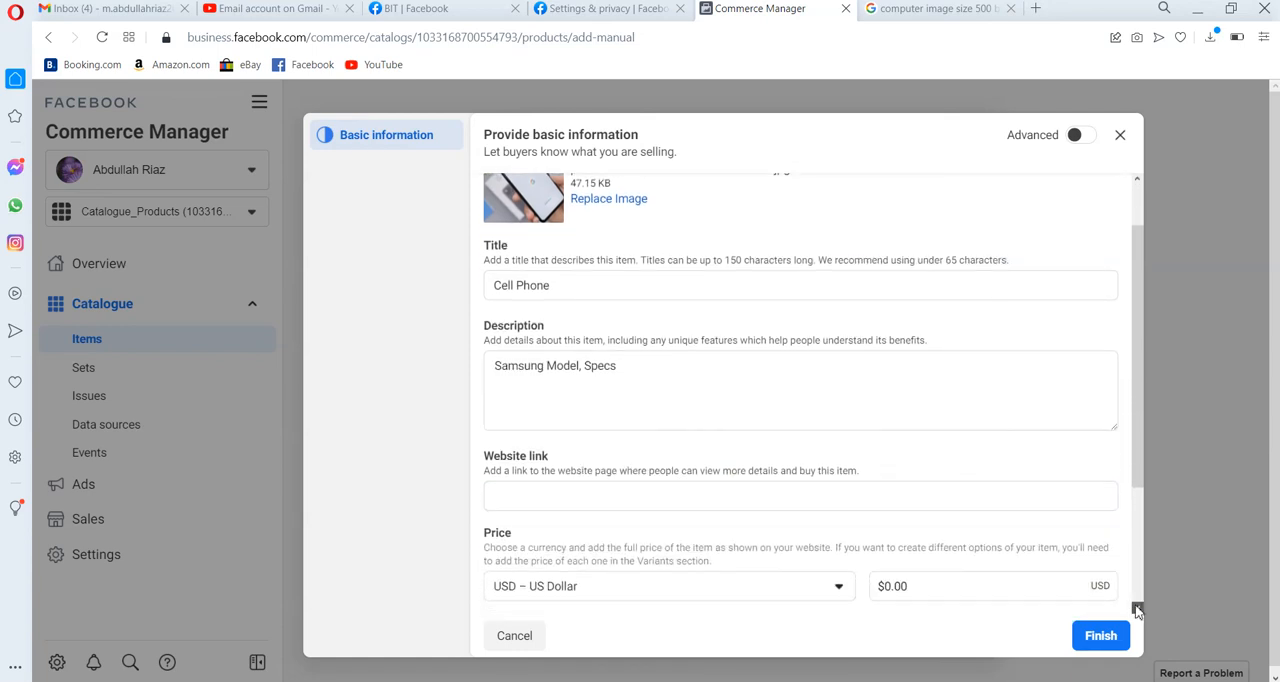
click(1137, 610)
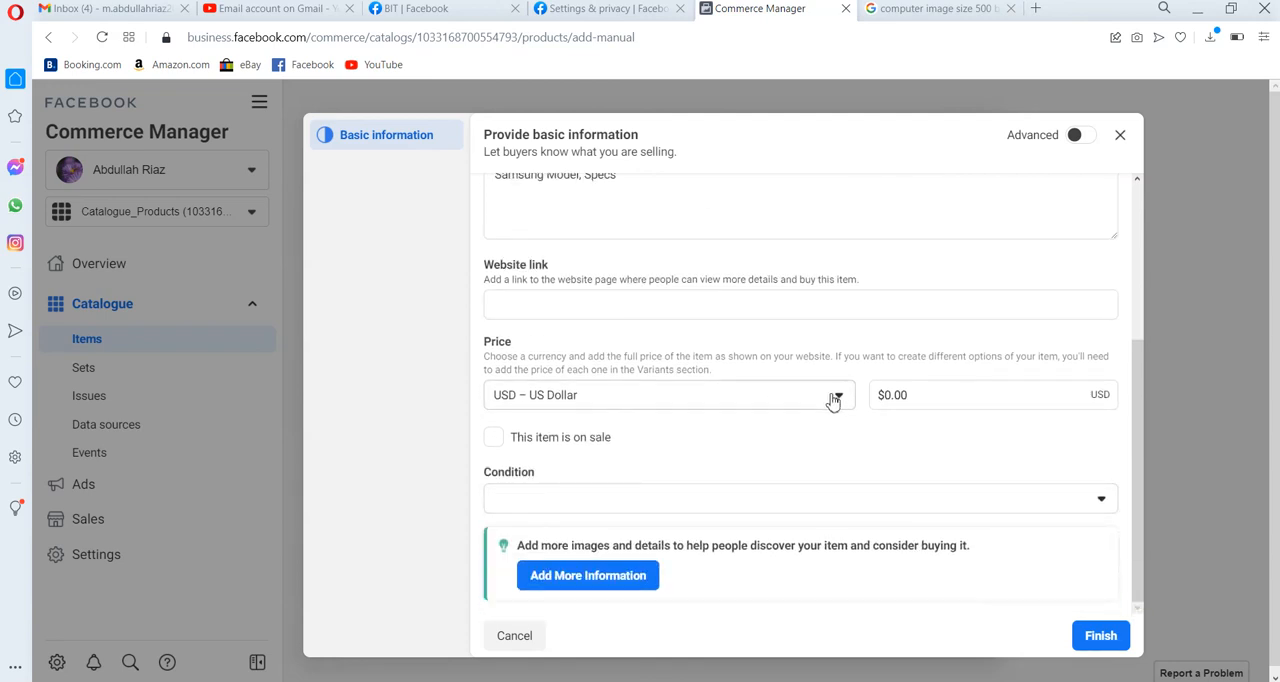
click(837, 399)
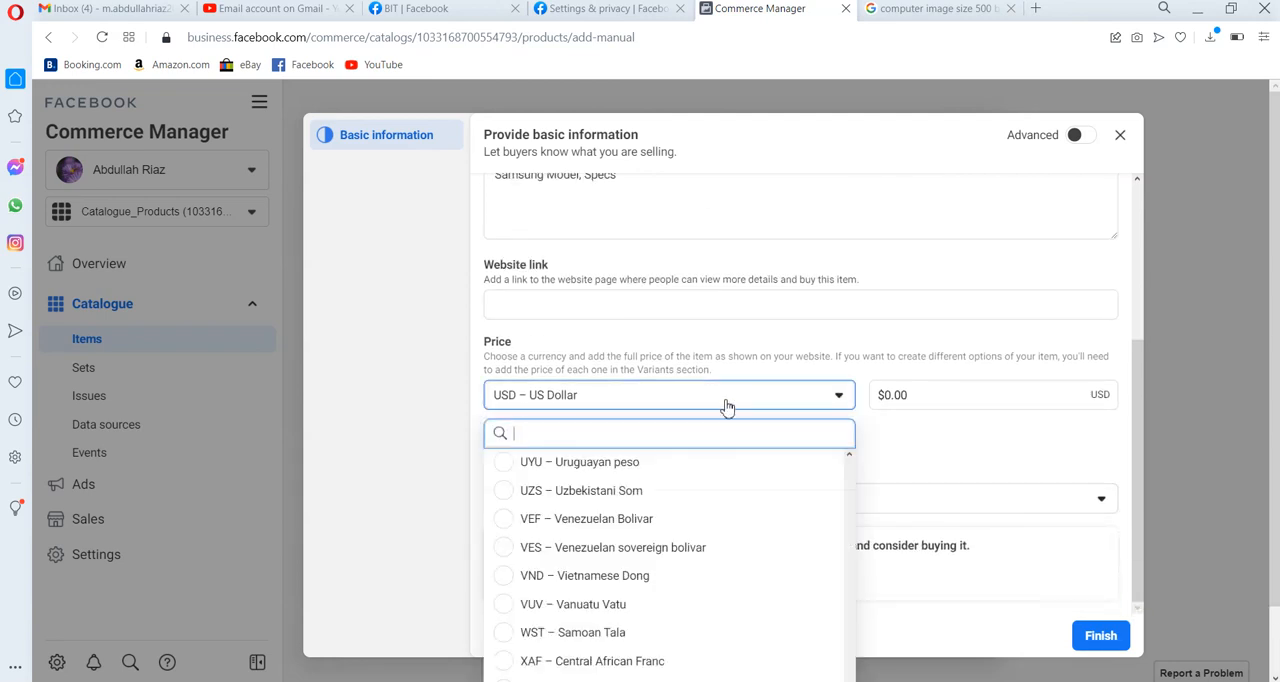
text(pk)
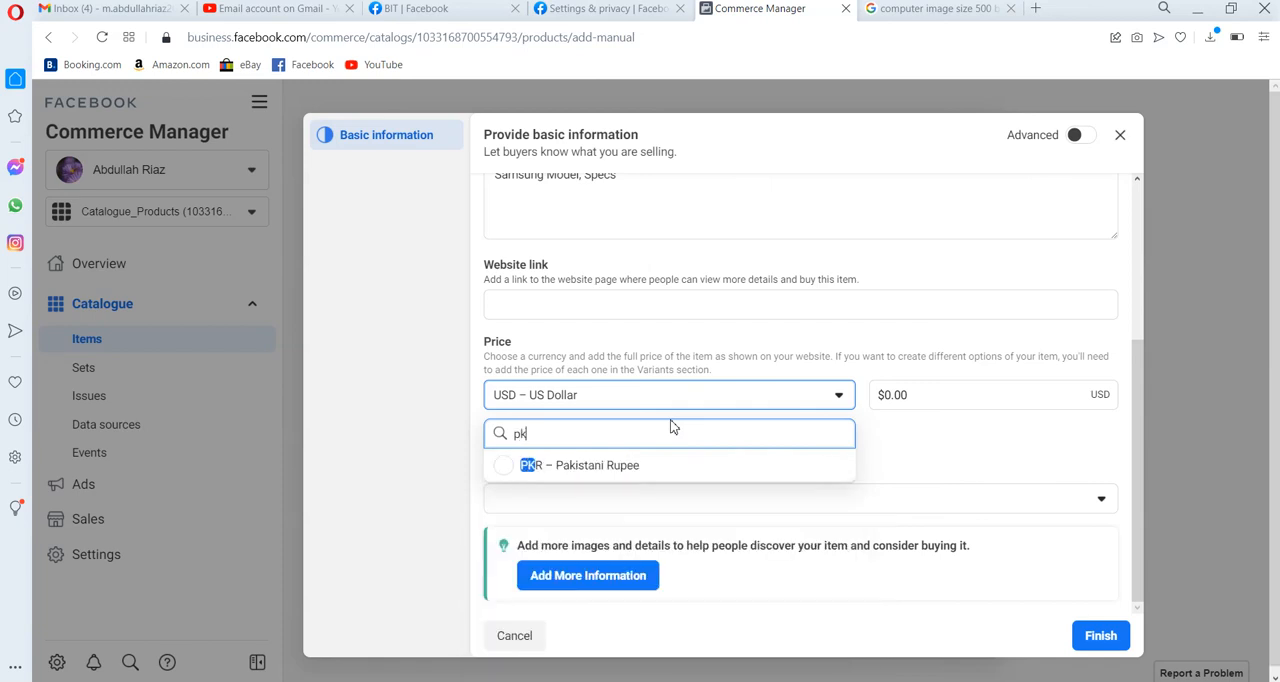
click(626, 470)
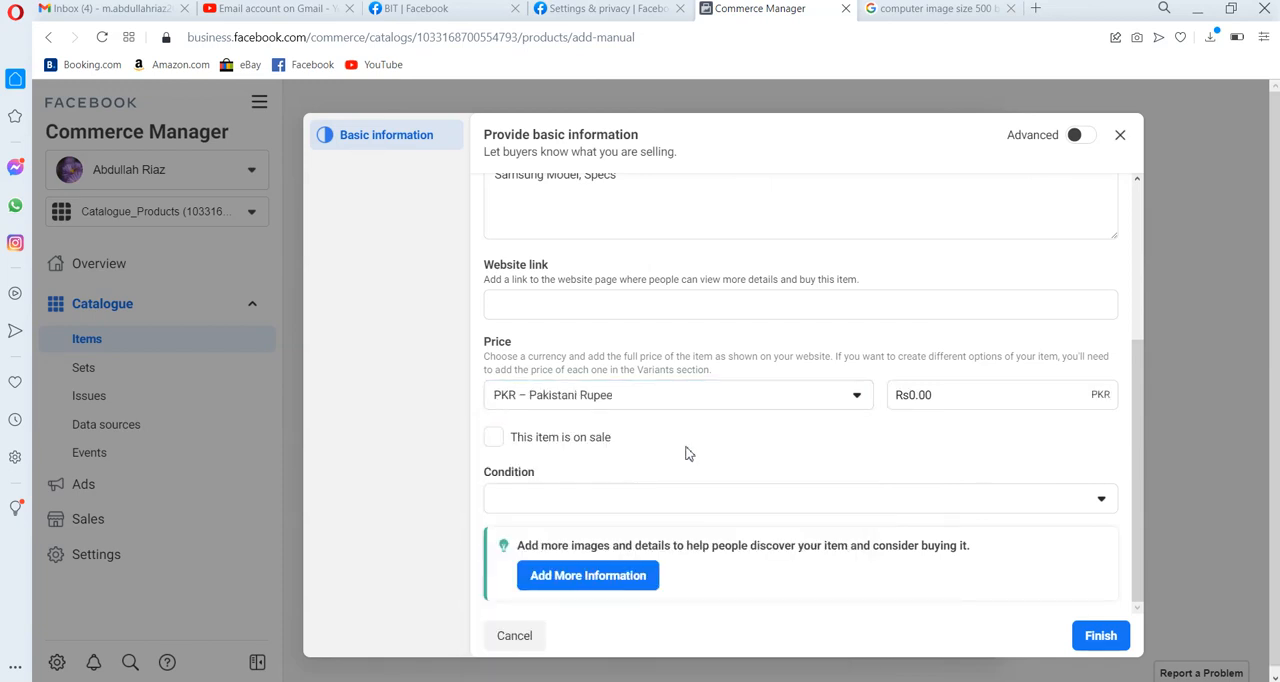
click(935, 395)
double_click(935, 395)
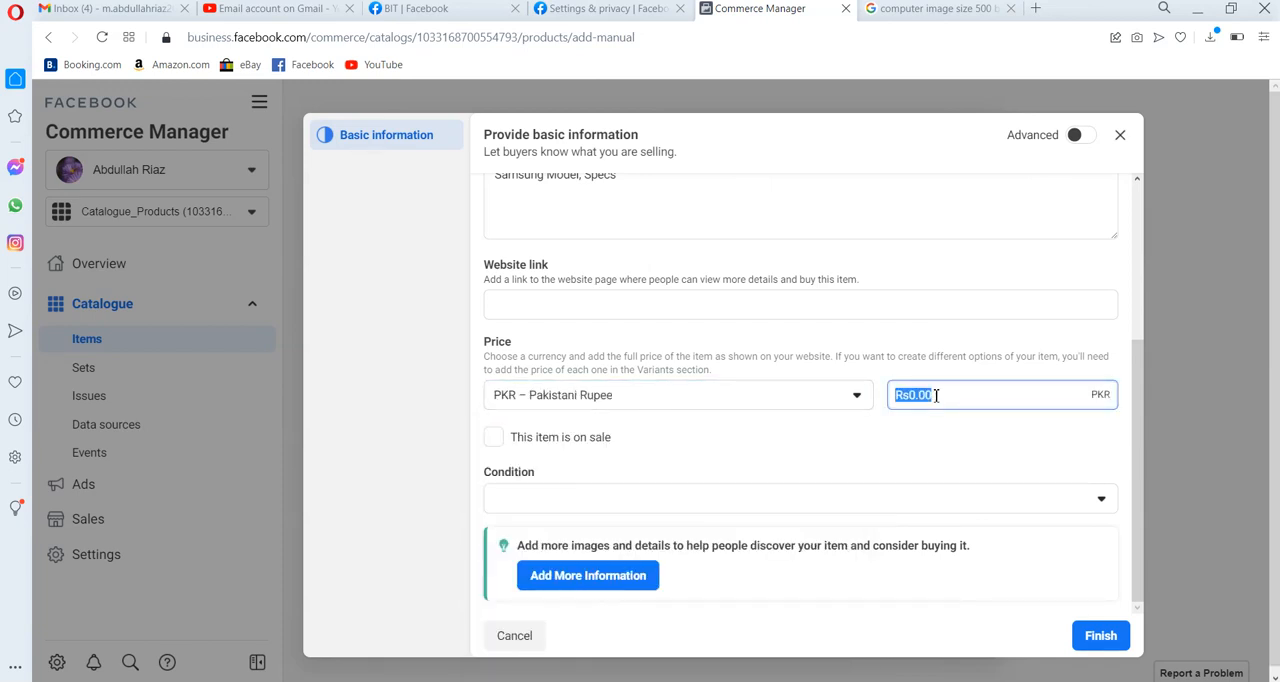
text(25000)
Set the item's condition to New and try to finish the item without a website link.
click(600, 498)
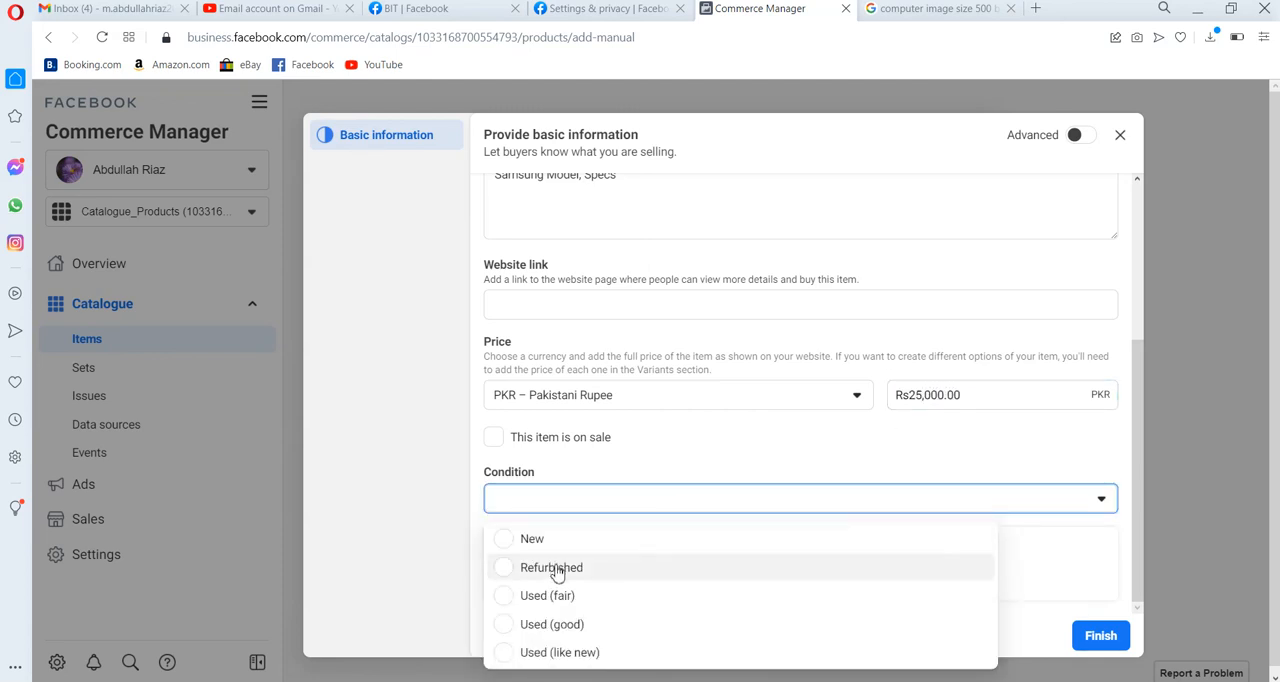
click(510, 541)
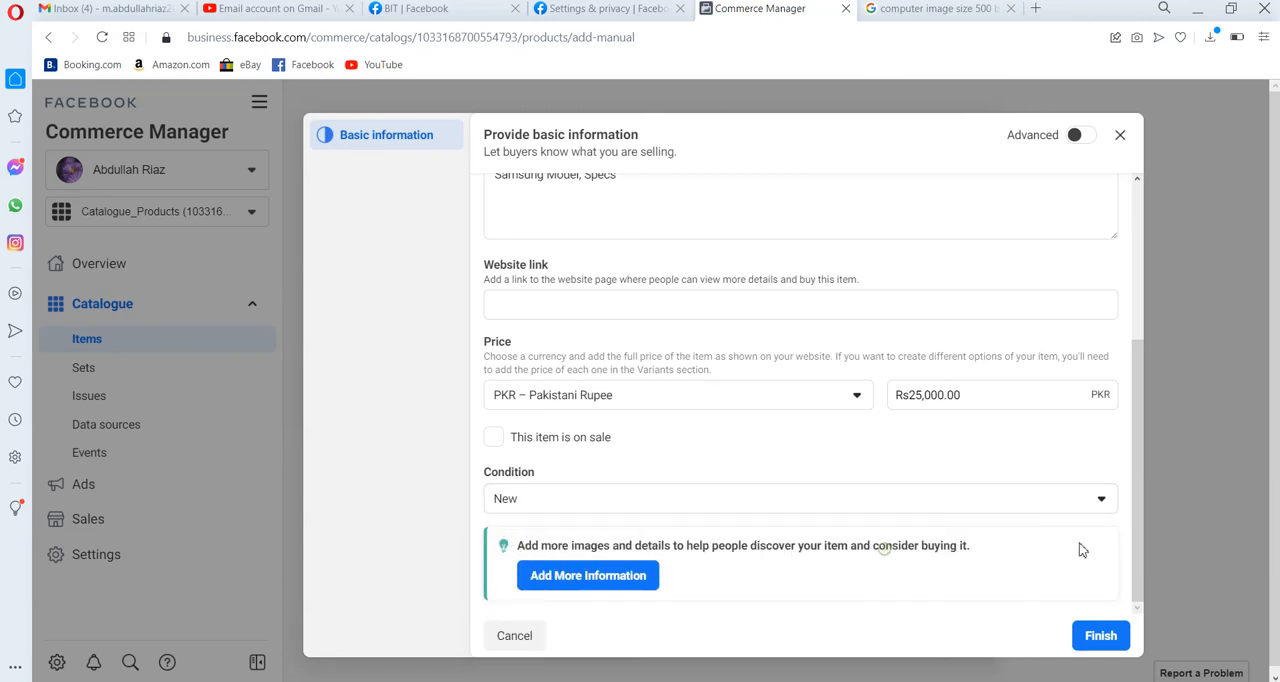
click(1110, 633)
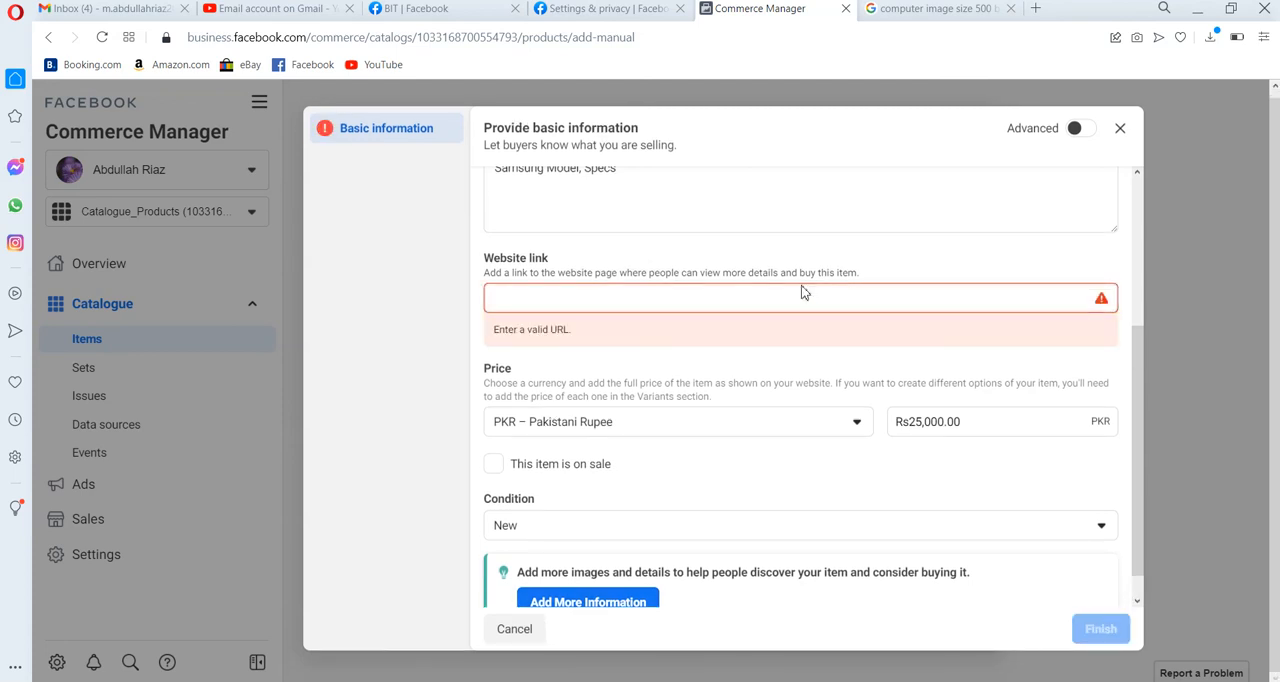
Examine the additional fields in the item's Advanced form, including Brand and Content ID, and return to the basic form.
click(1083, 130)
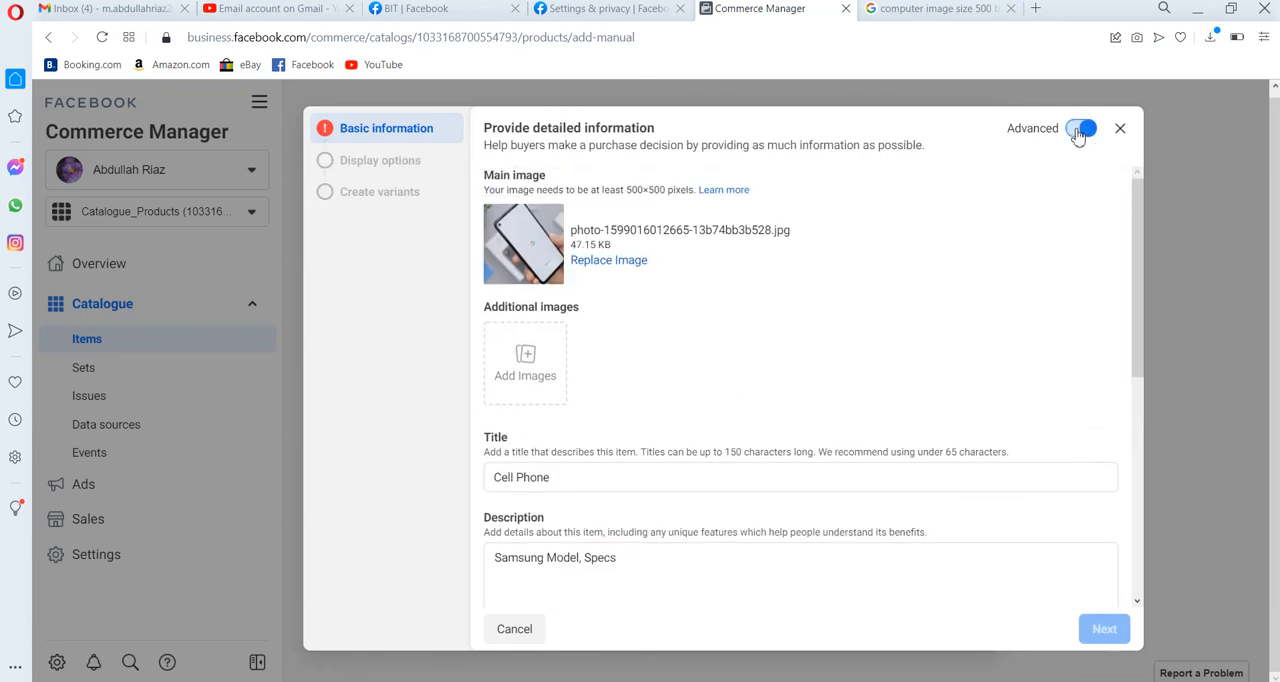
click(1080, 130)
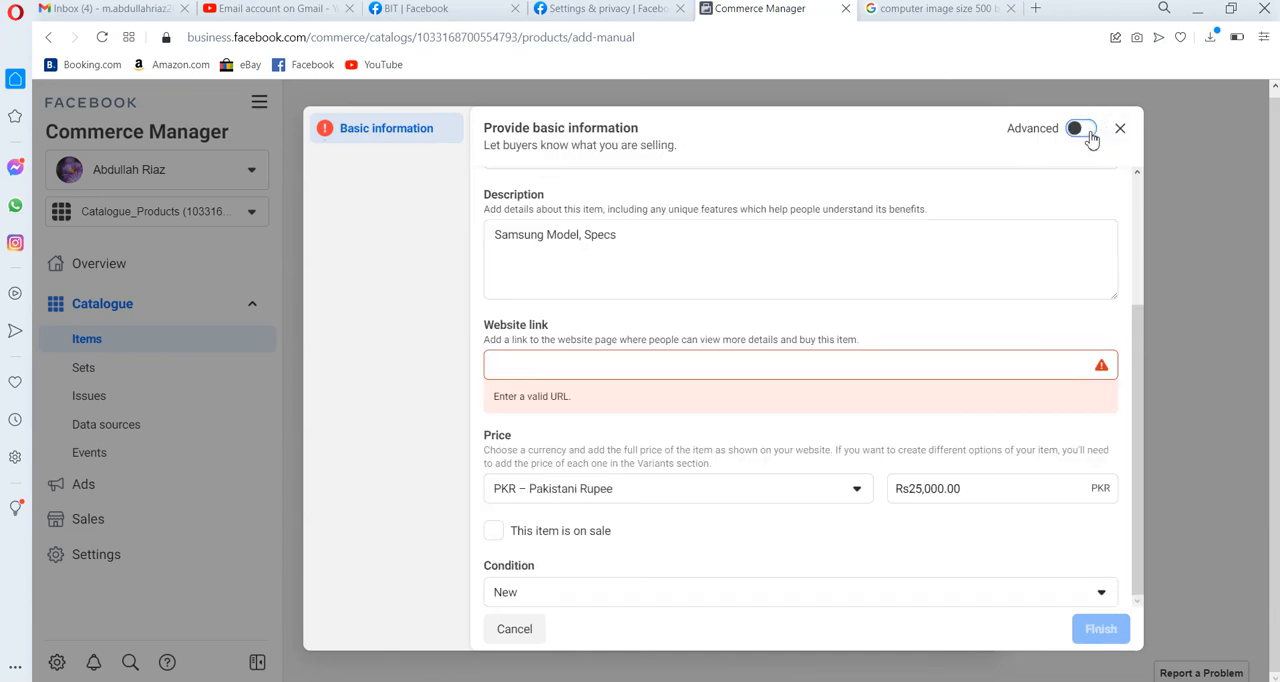
click(1088, 134)
scroll(1140, 441, down, 3)
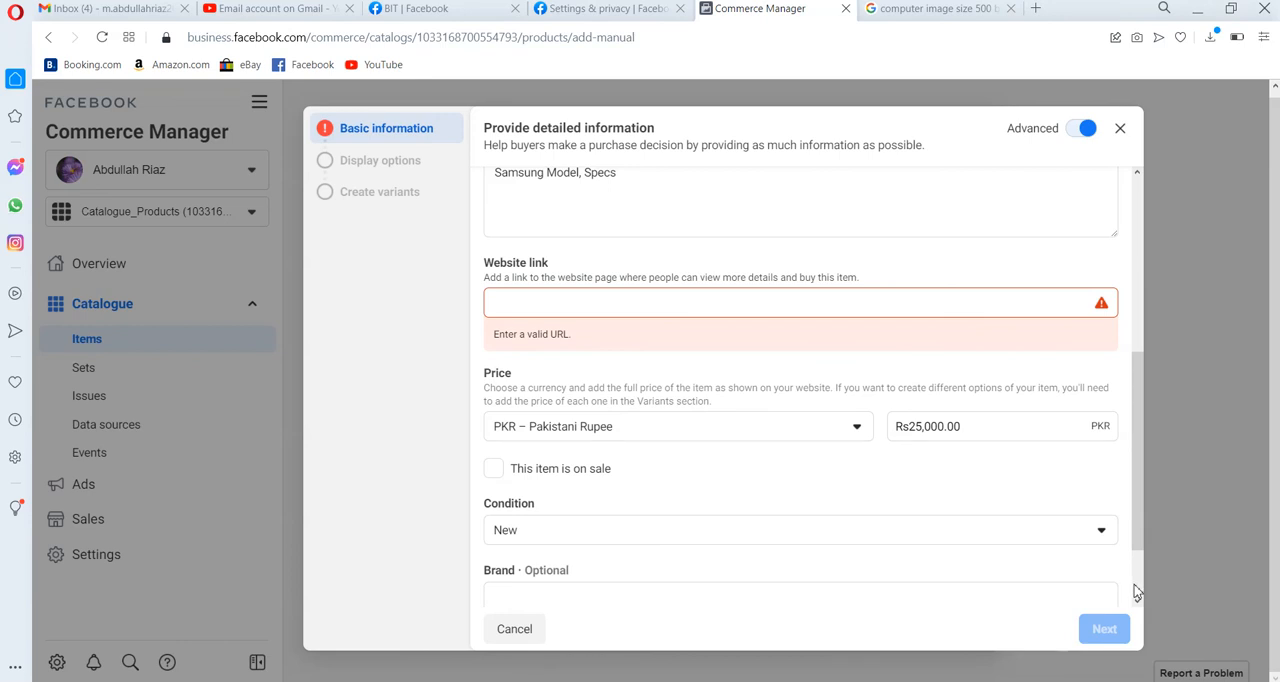
scroll(1136, 592, down, 1)
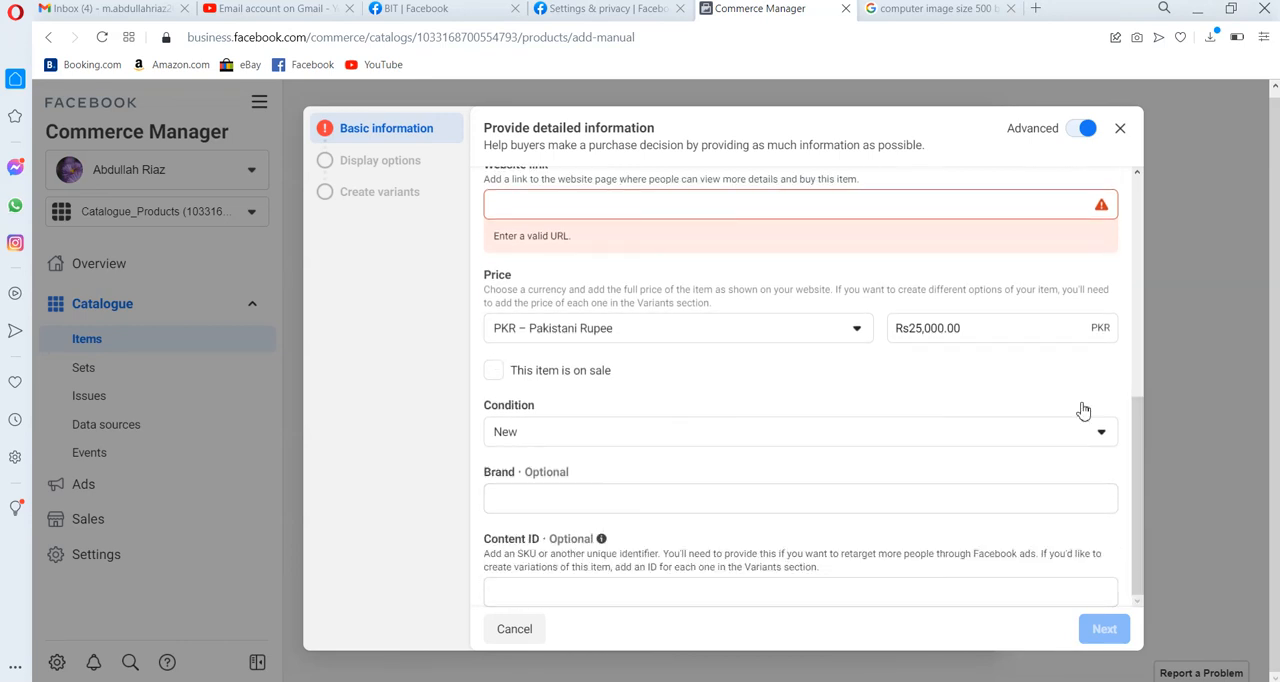
click(1074, 129)
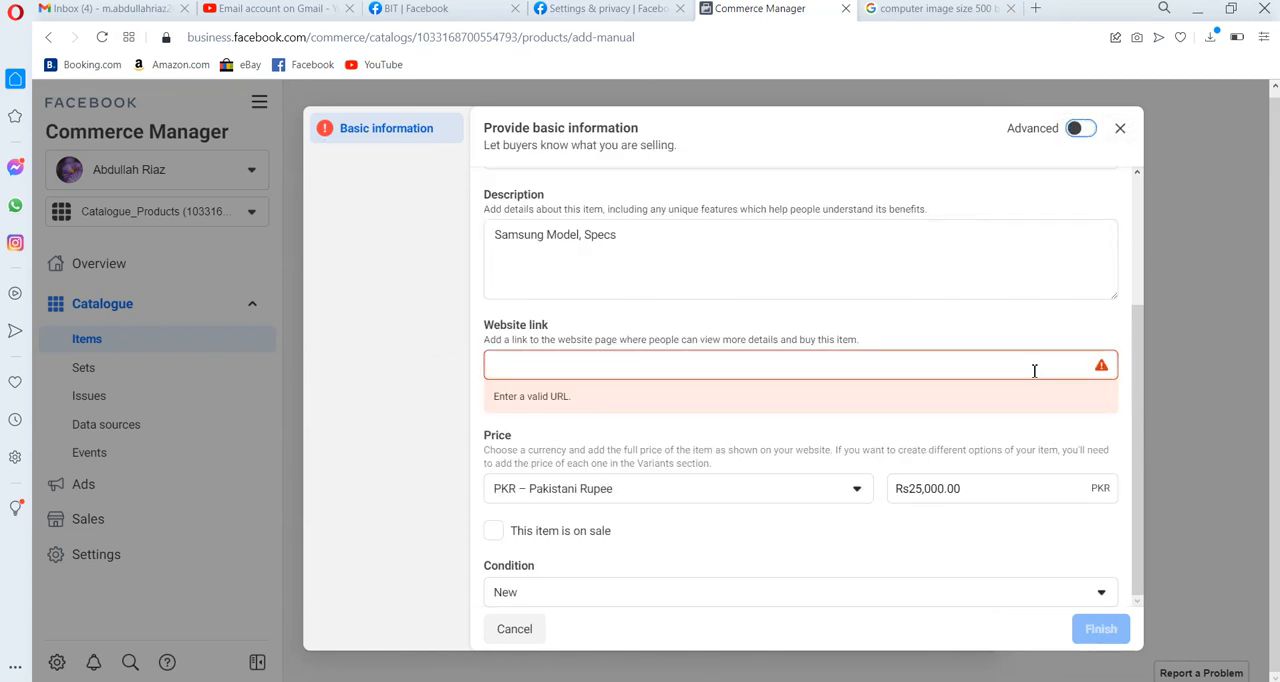
click(1066, 360)
text(www.whatmoblie)
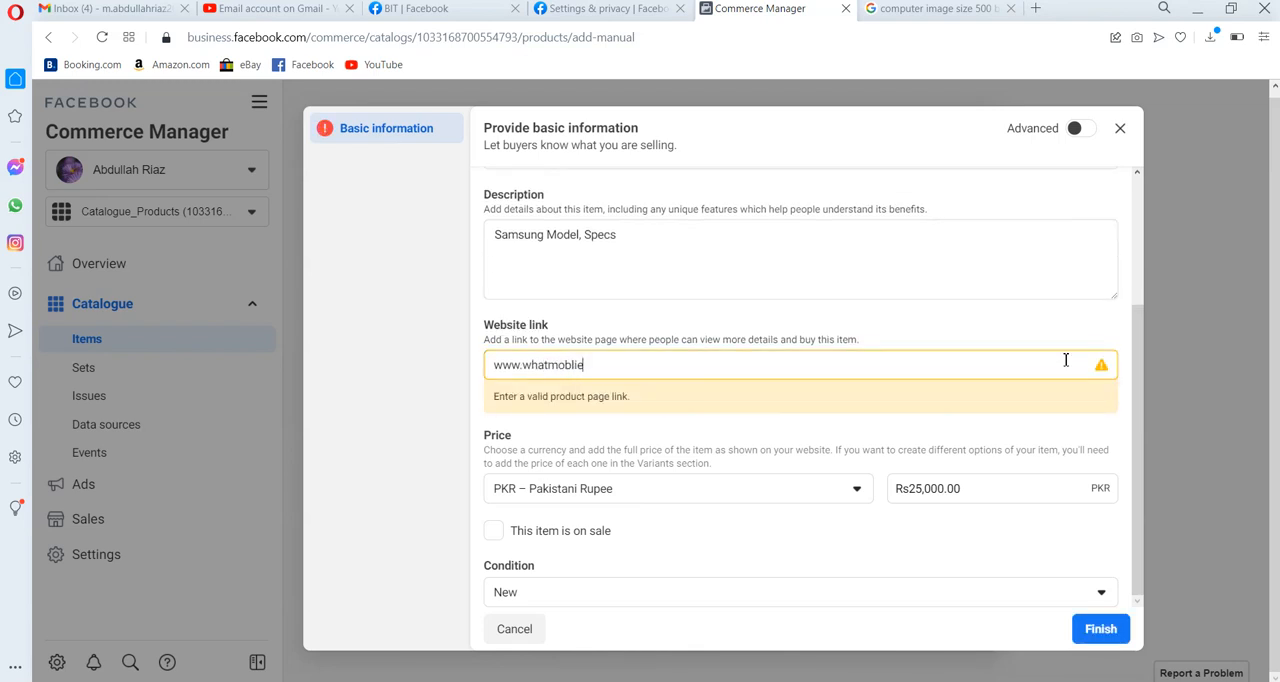
text(.com)
key(Tab)
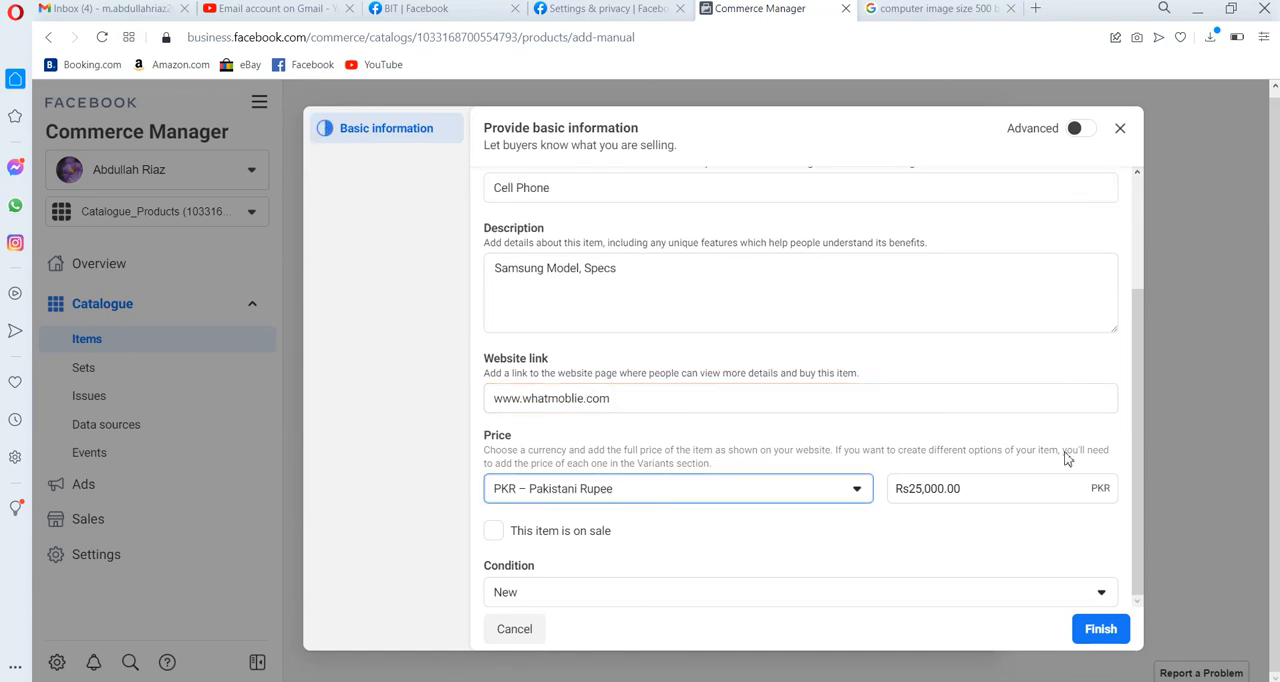
click(1121, 637)
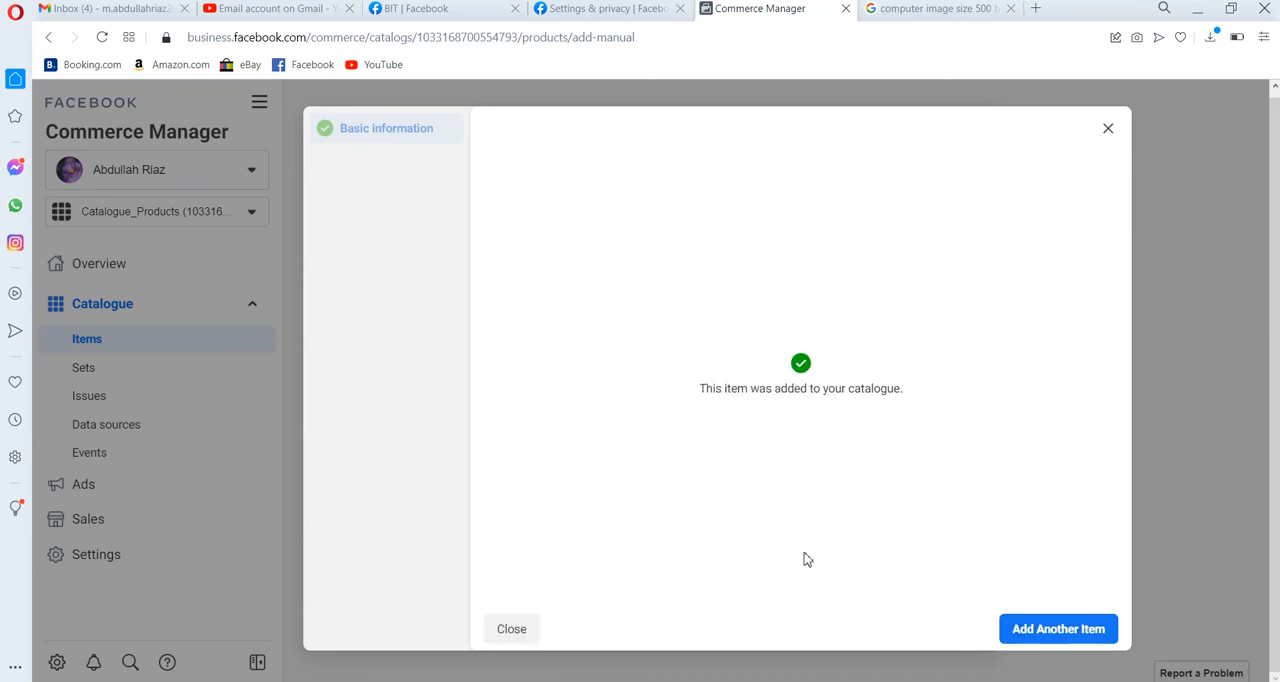
click(508, 631)
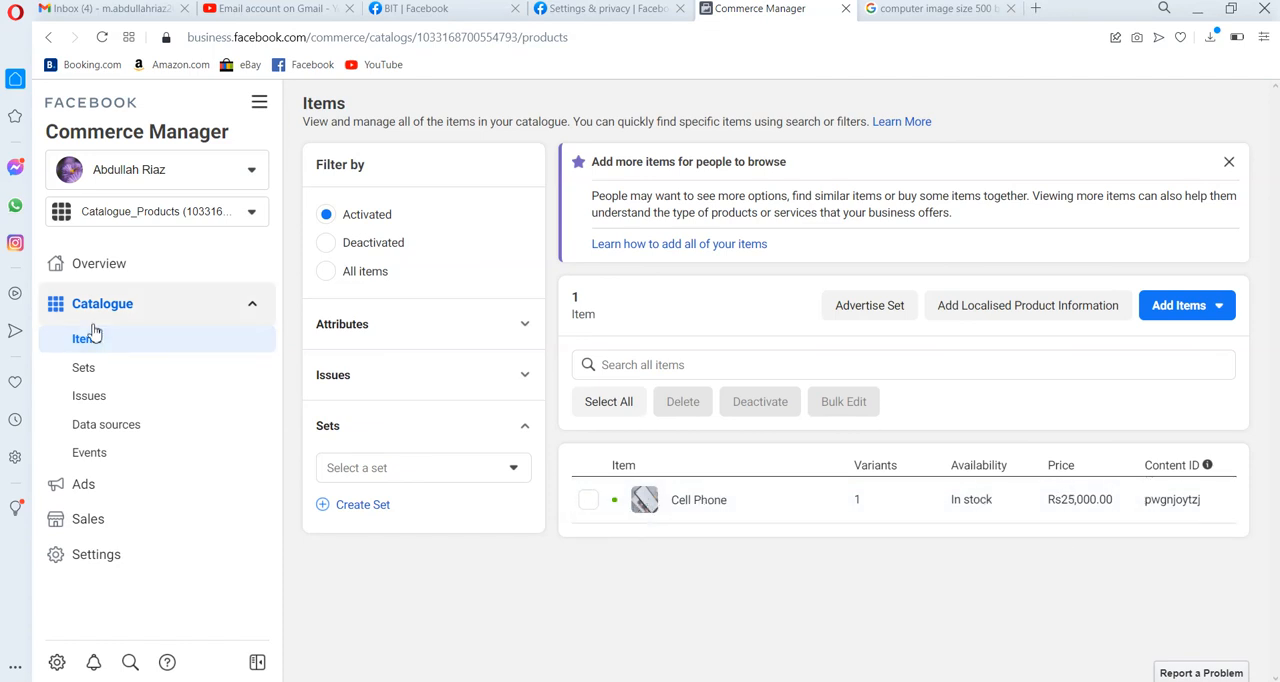
Look through the catalogue's Sets, Issues and Data sources pages, checking the filter options for issues.
click(90, 370)
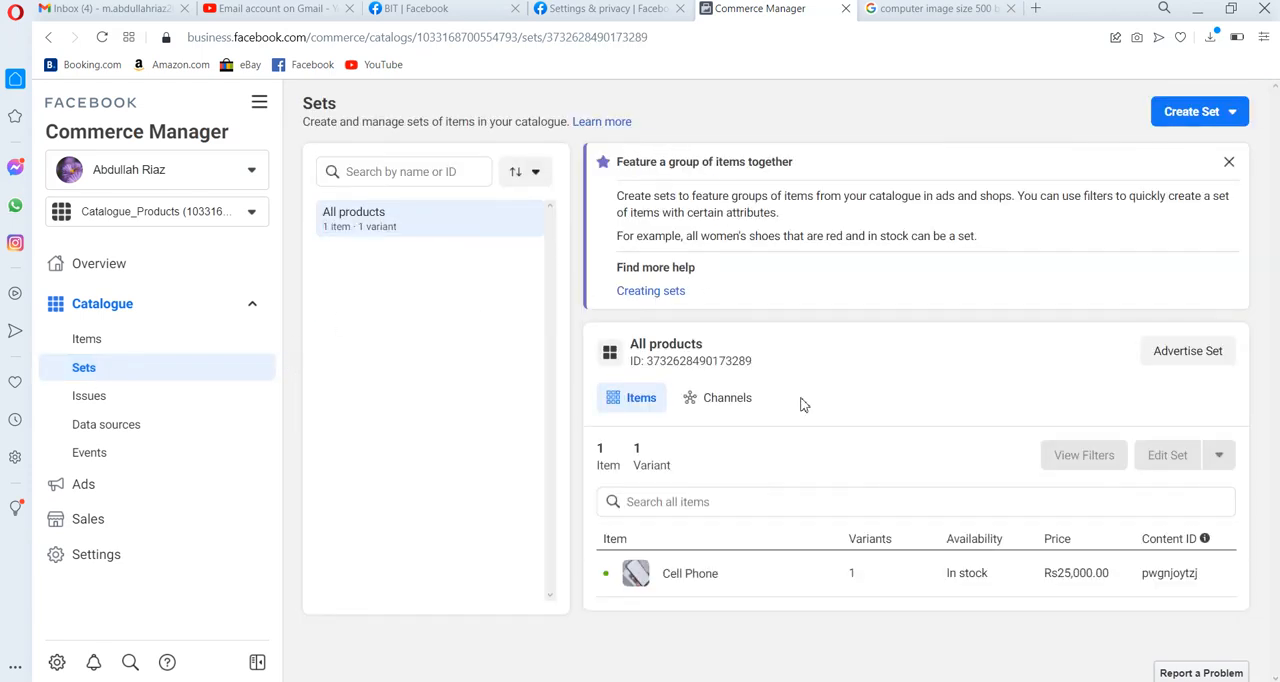
click(89, 392)
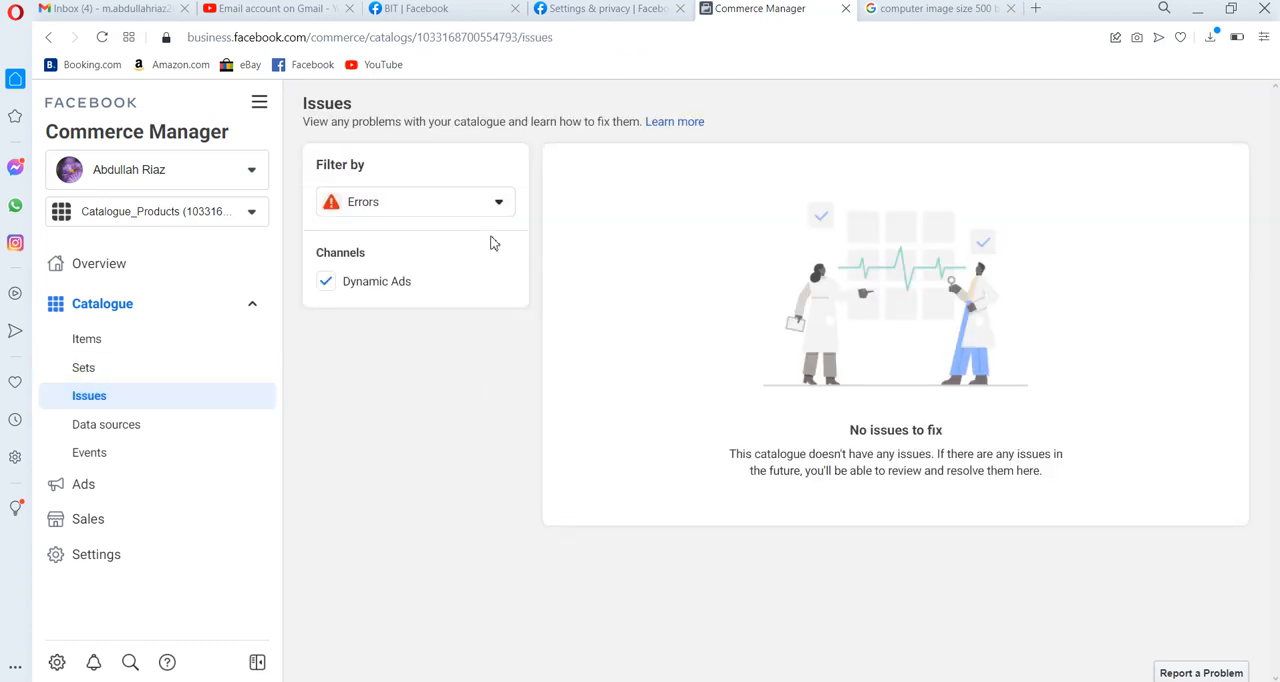
click(500, 203)
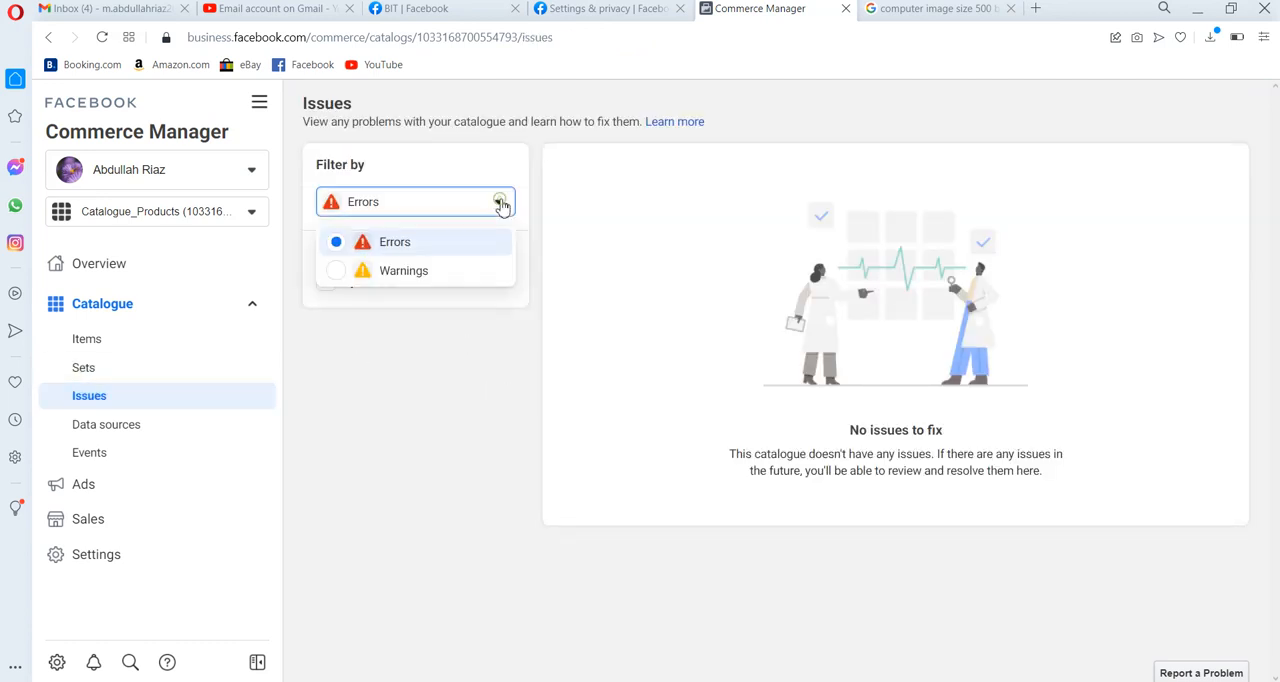
click(443, 385)
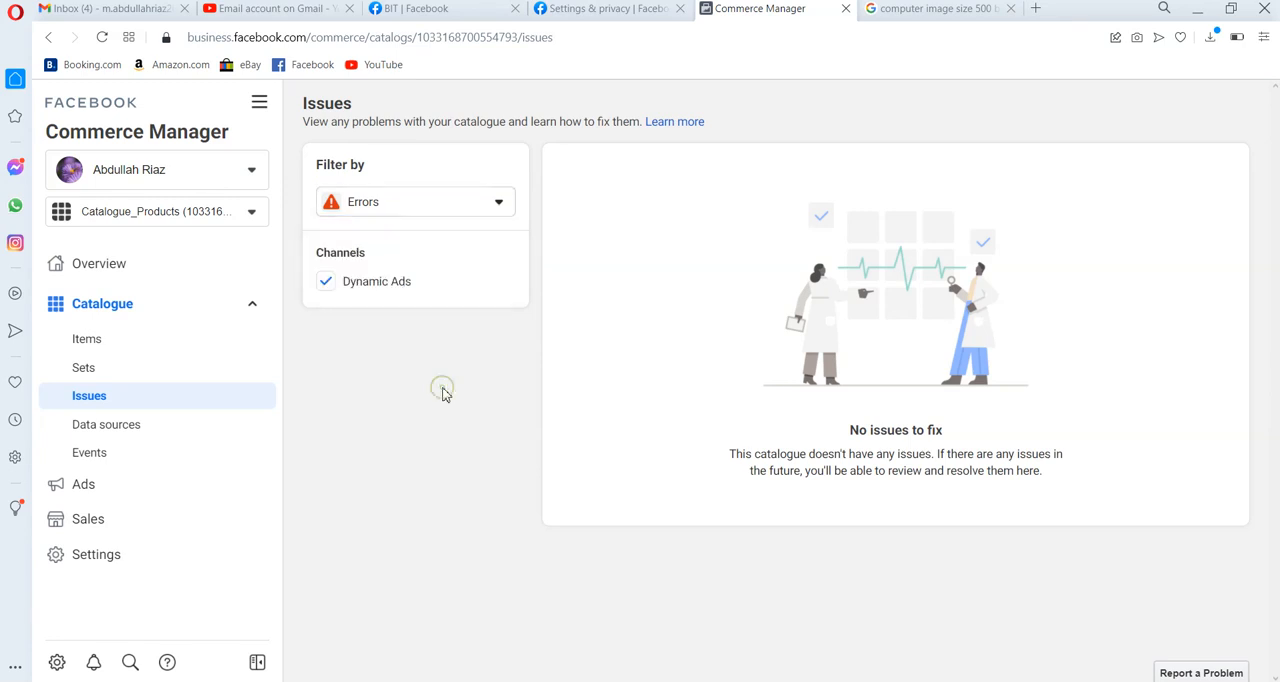
click(111, 432)
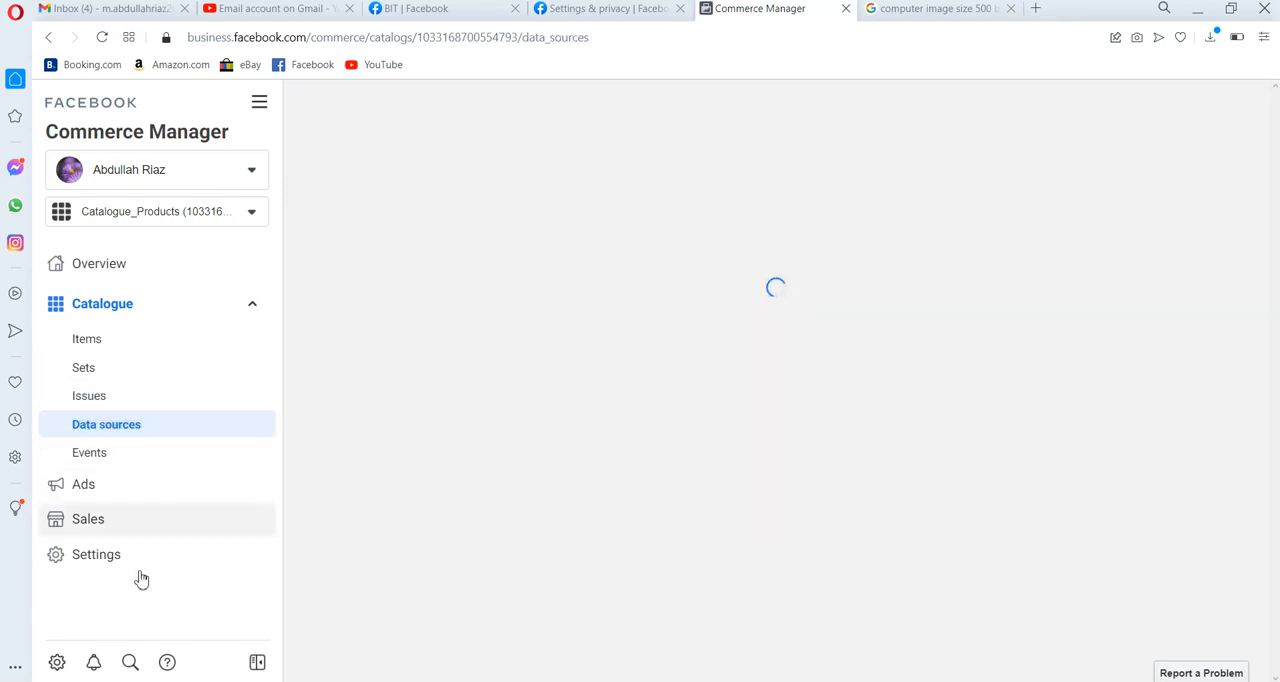
Review the setup requirements of the Instagram shopping and Shops sales channels.
click(106, 531)
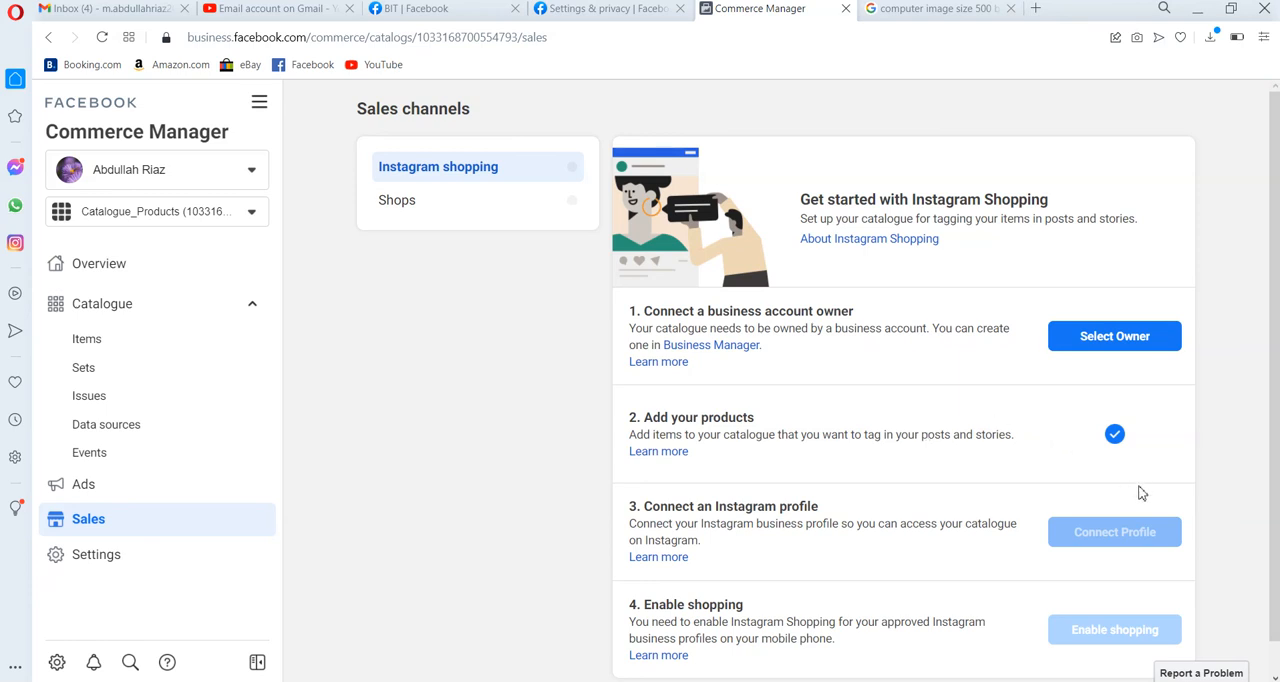
click(1275, 670)
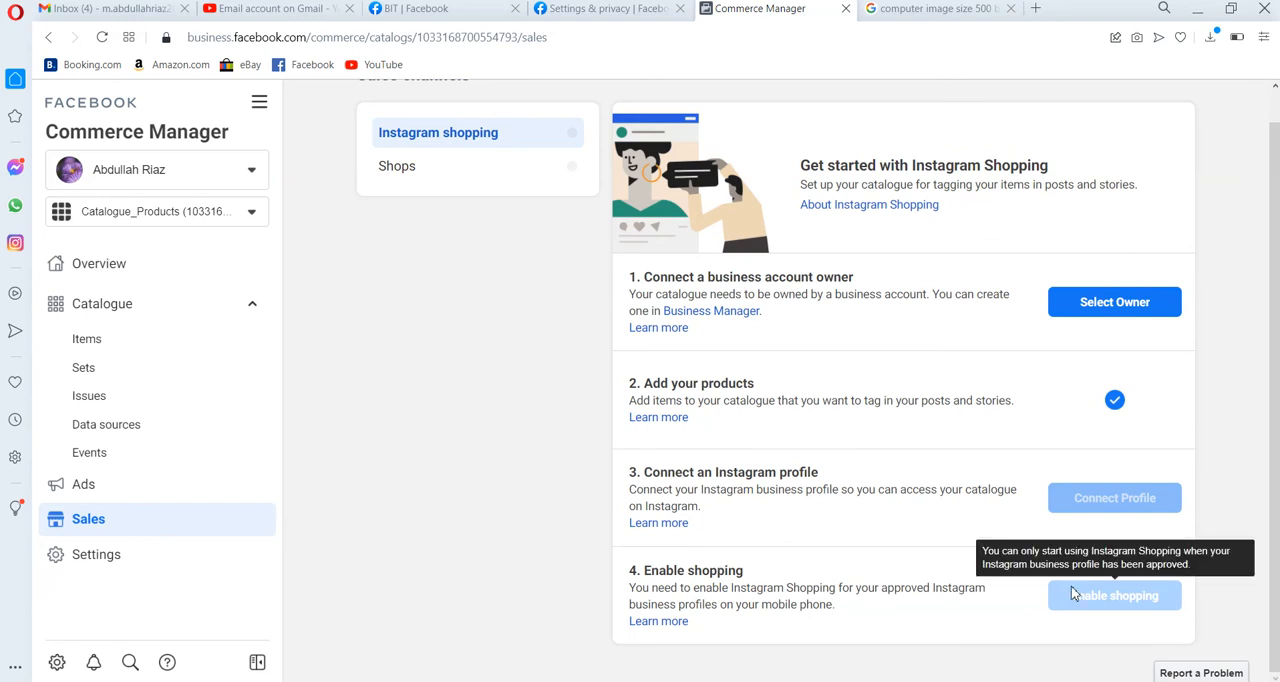
click(416, 180)
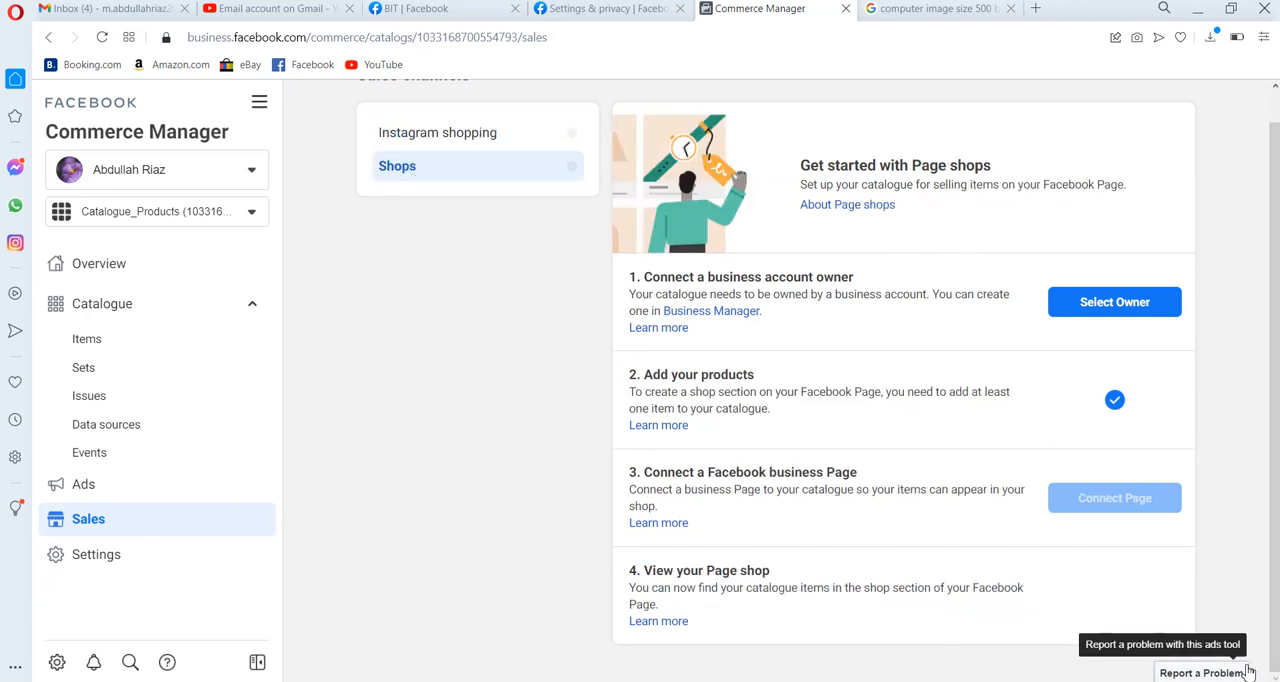
Review the General, Catalogue and Business assets sections of the Commerce Manager settings.
click(101, 551)
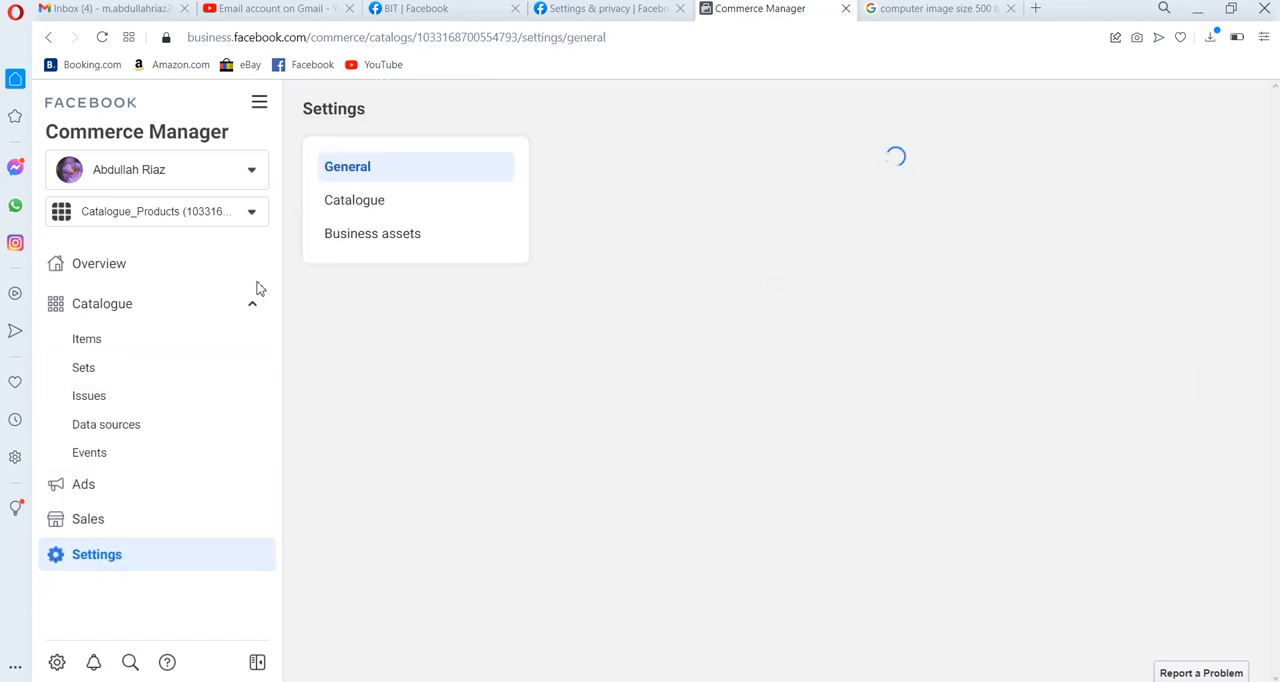
click(371, 212)
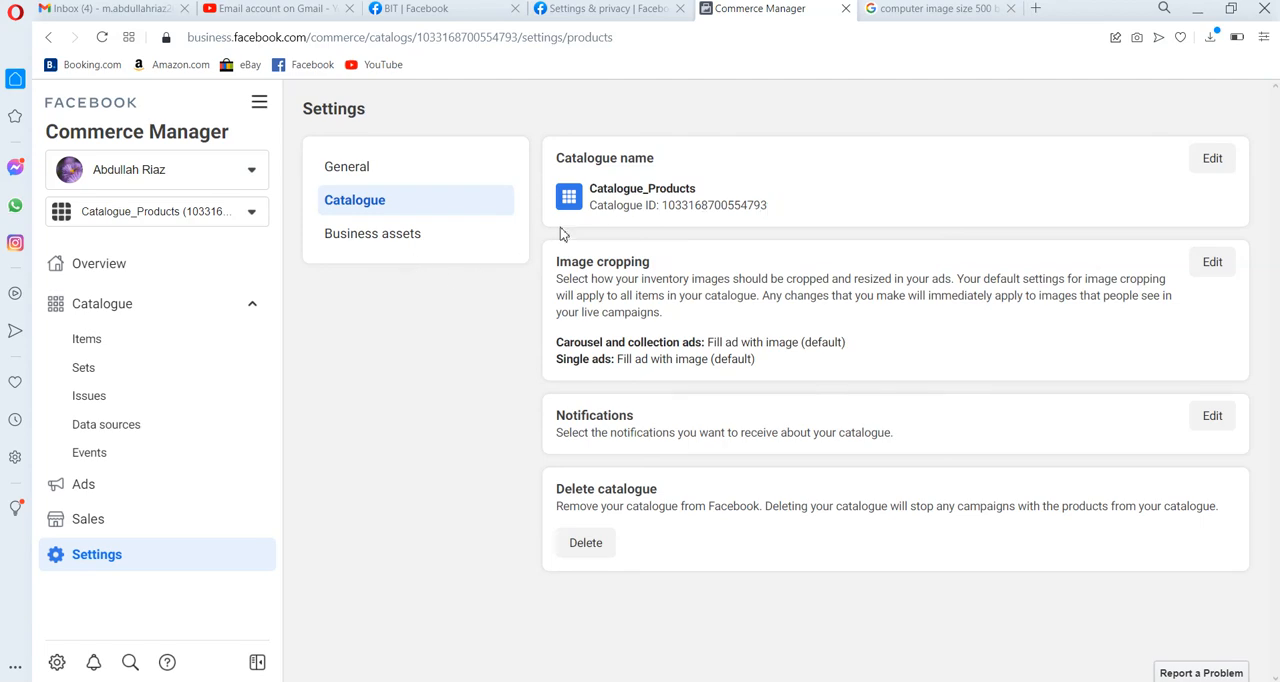
click(429, 243)
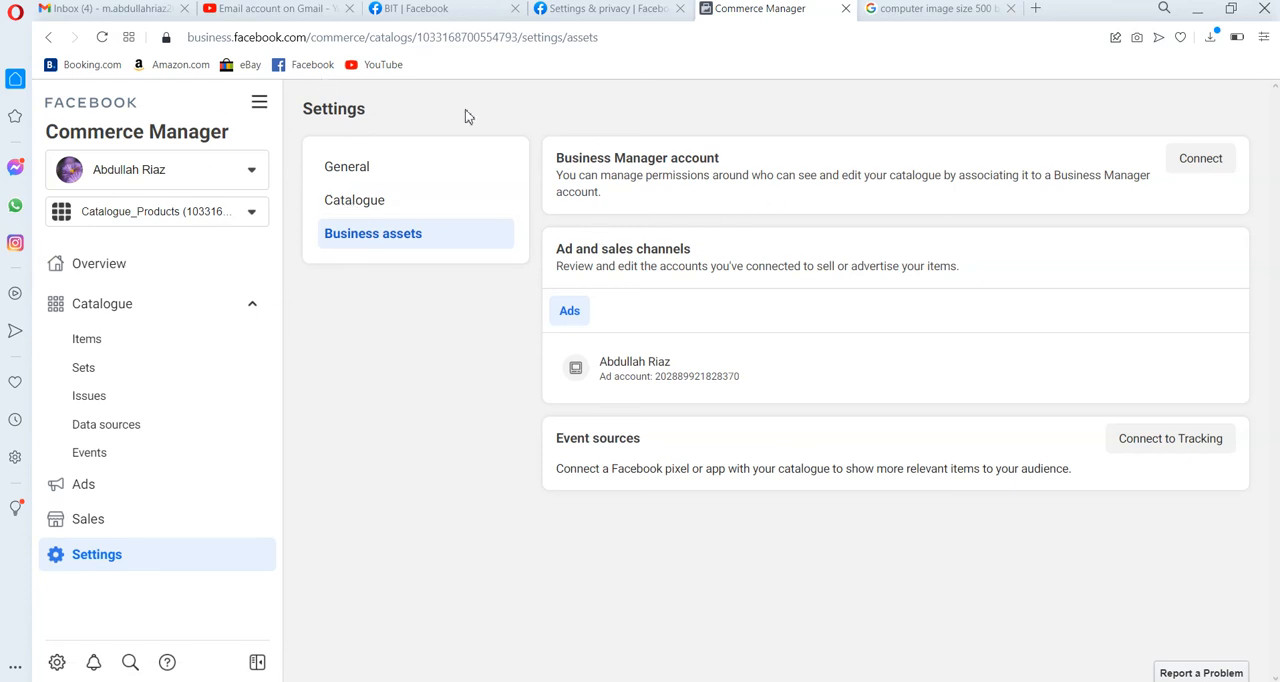
Close the Commerce Manager and Google image search pages to return to the Facebook account settings.
click(843, 13)
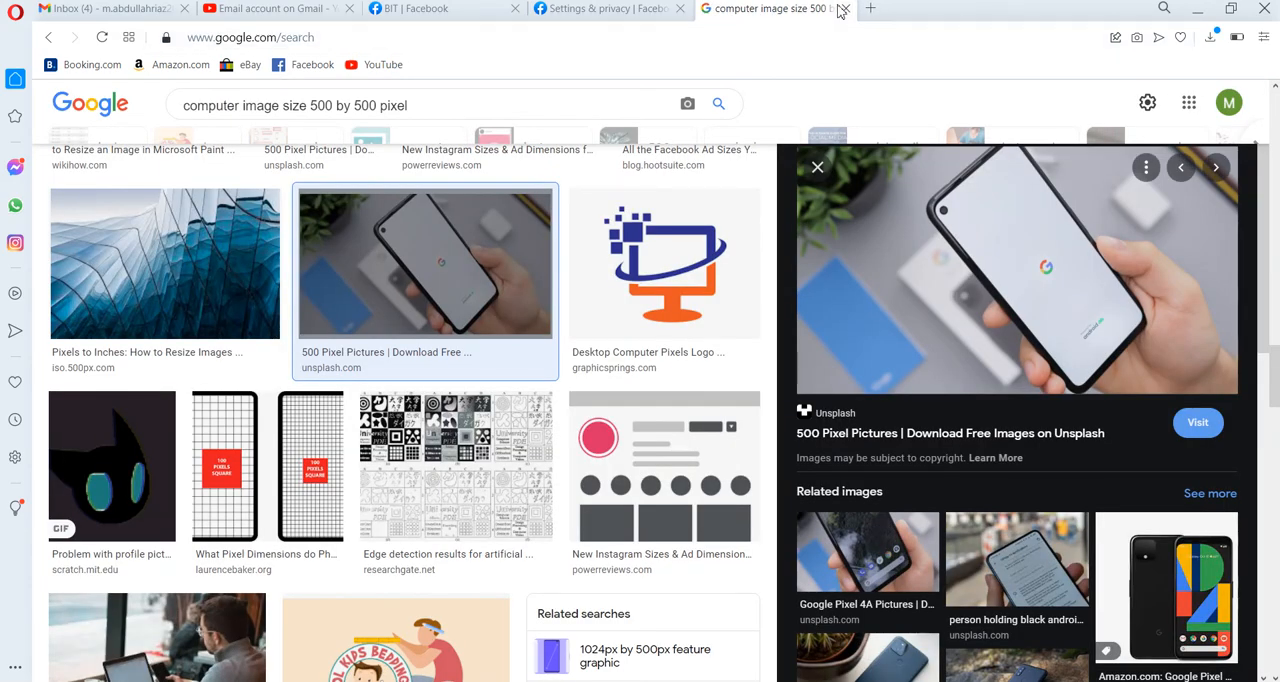
click(845, 9)
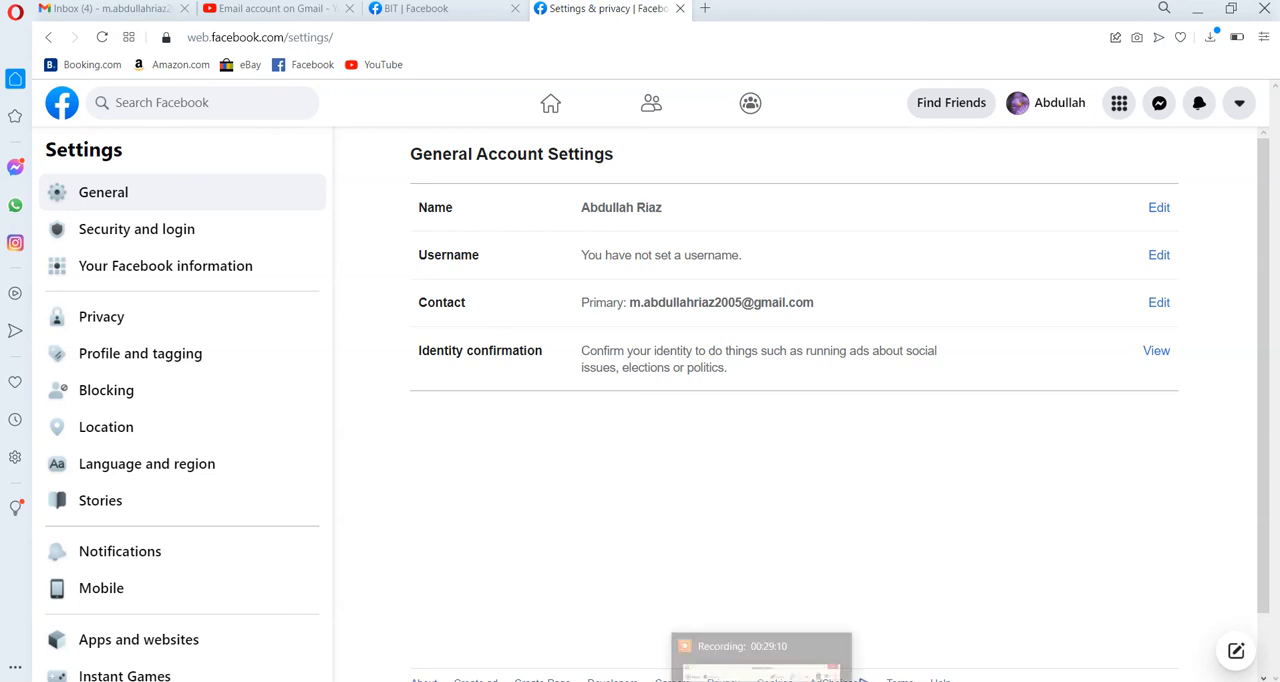
click(764, 680)
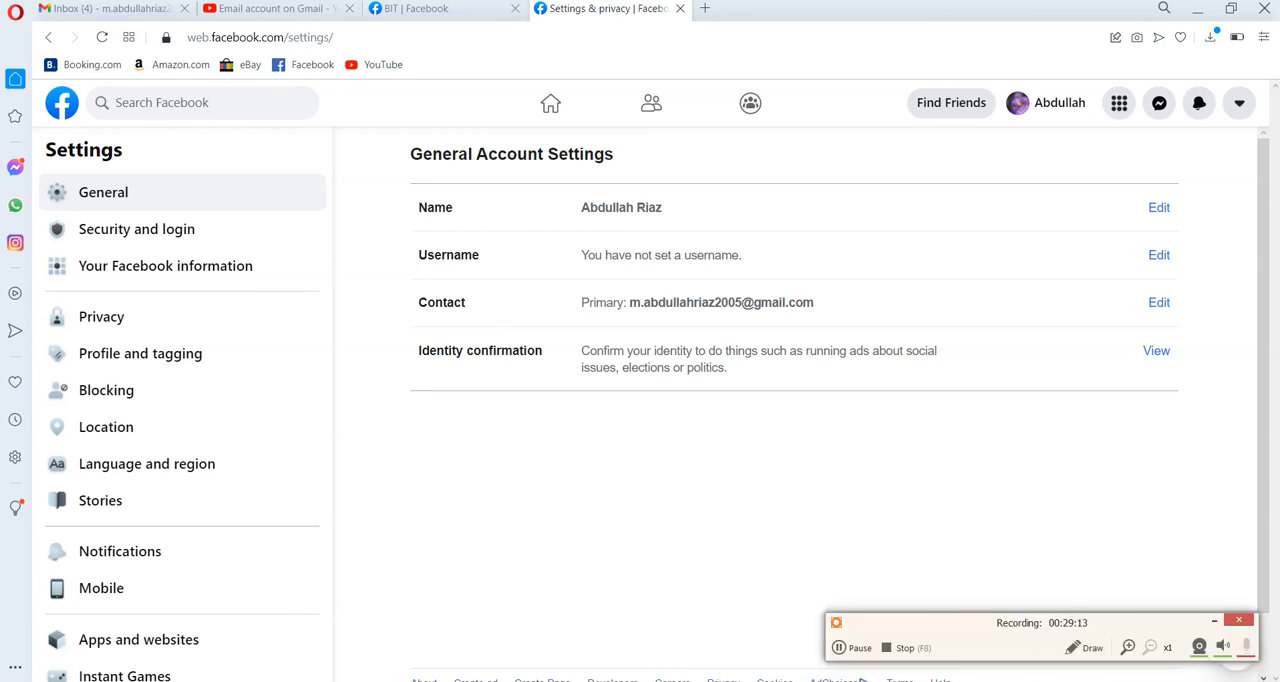